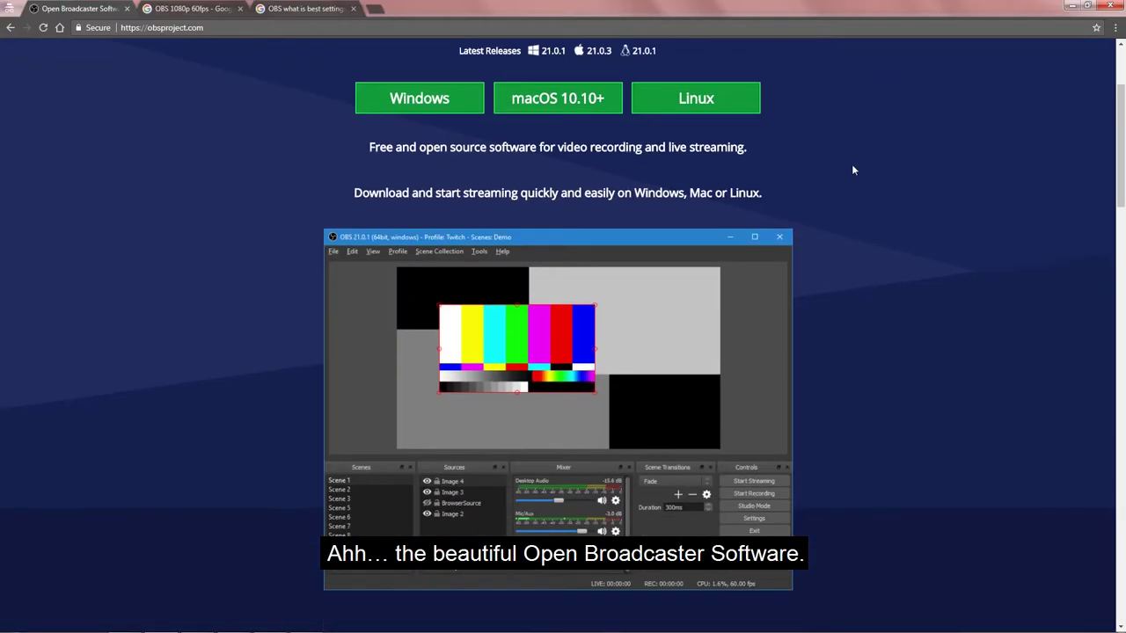
- Scroll through obsproject.com, then browse the Google results for OBS 1080p 60fps
scroll(852, 169, "down", 7)
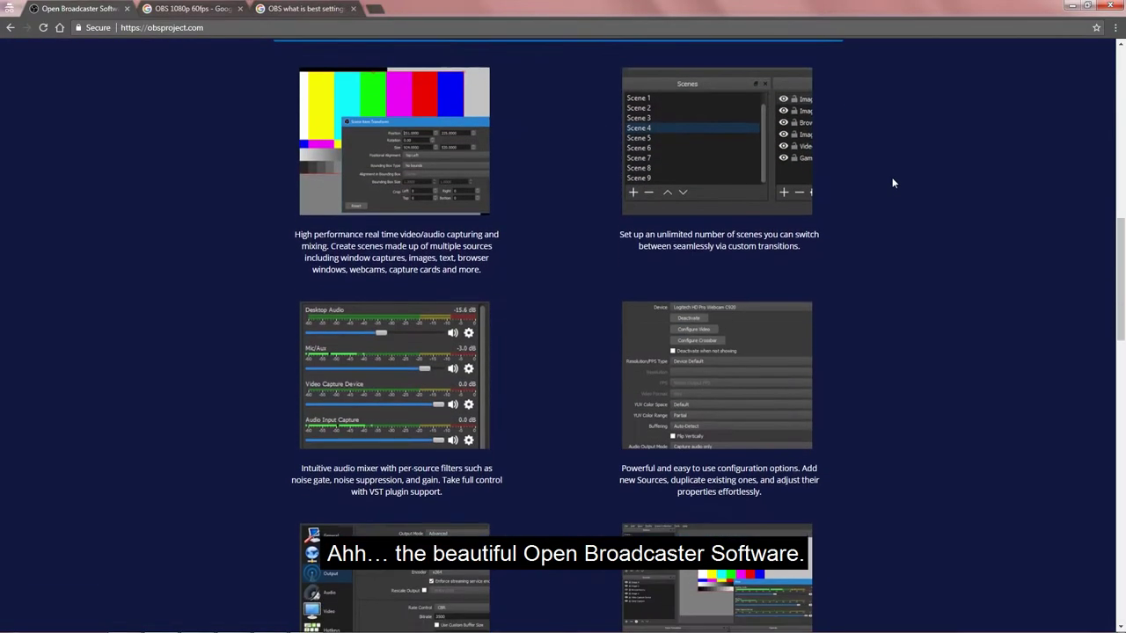
scroll(891, 182, "down", 7)
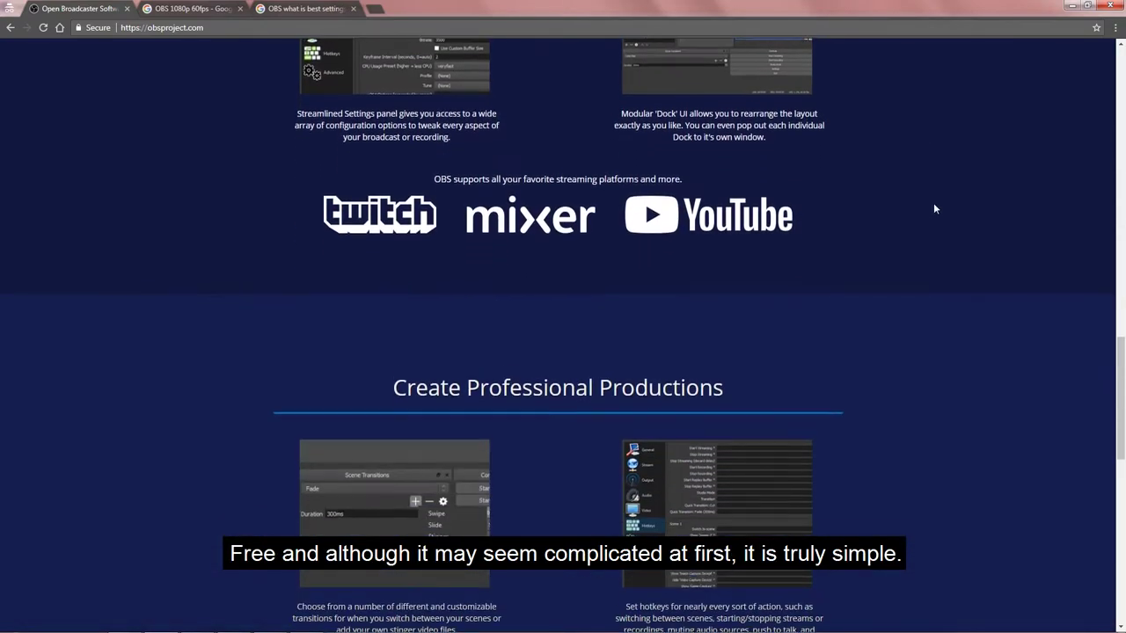
scroll(922, 217, "down", 8)
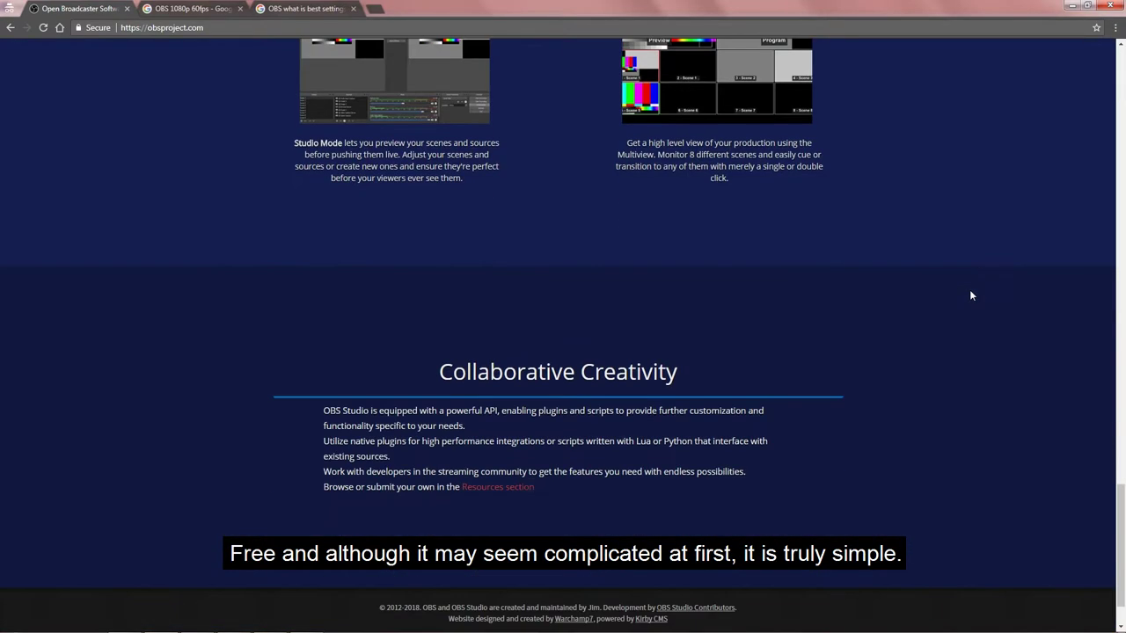
scroll(945, 281, "up", 10)
left_click(191, 9)
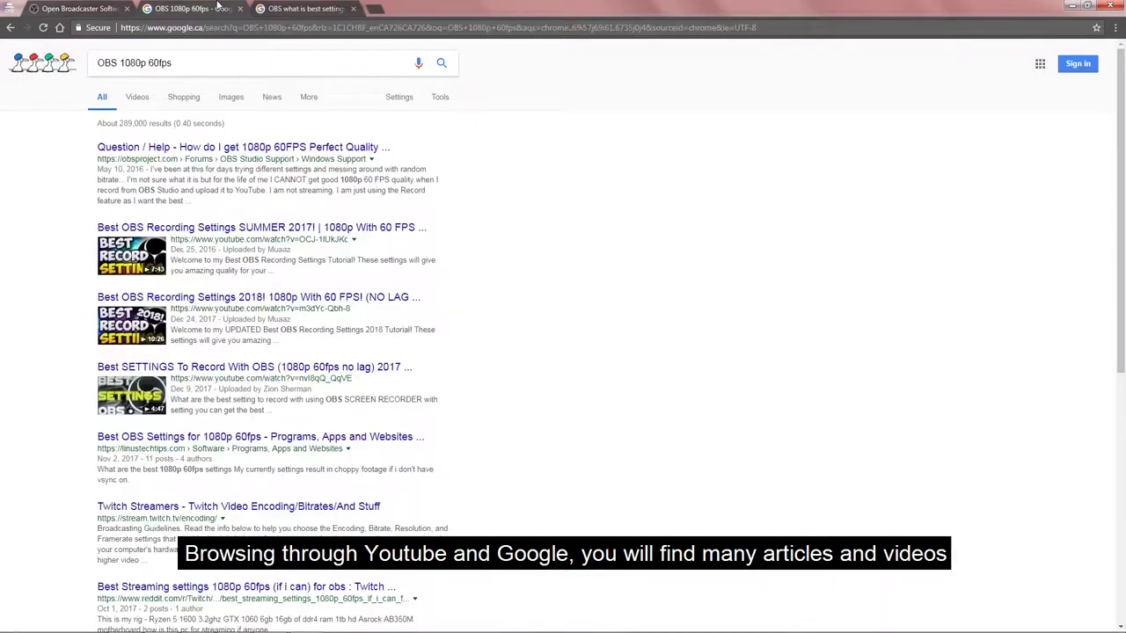
scroll(501, 302, "down", 2)
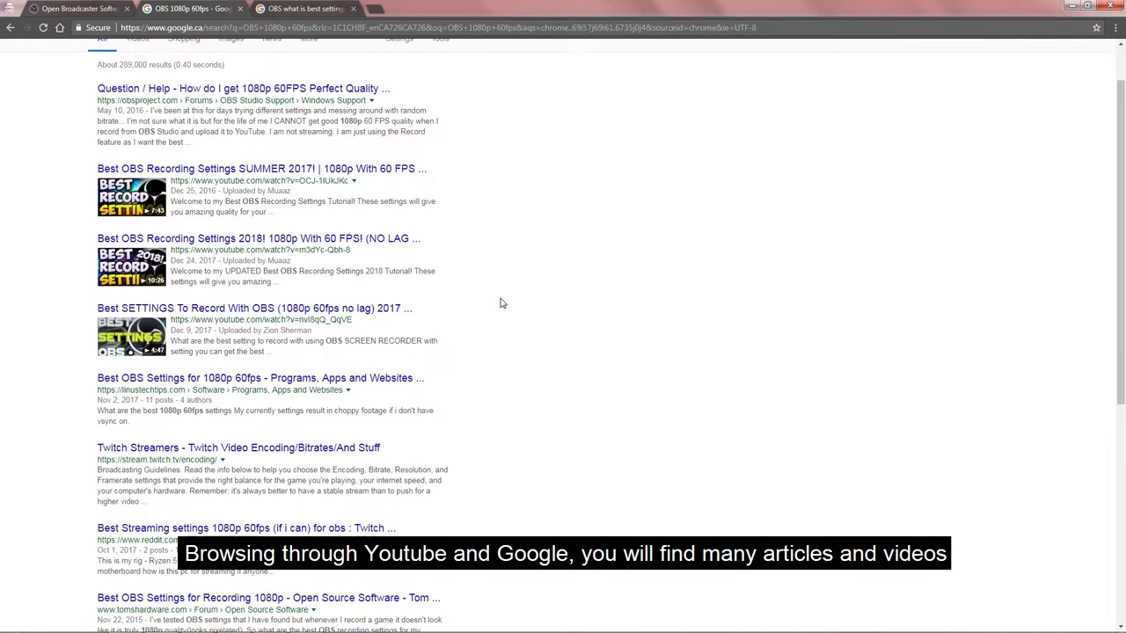
scroll(501, 302, "down", 1)
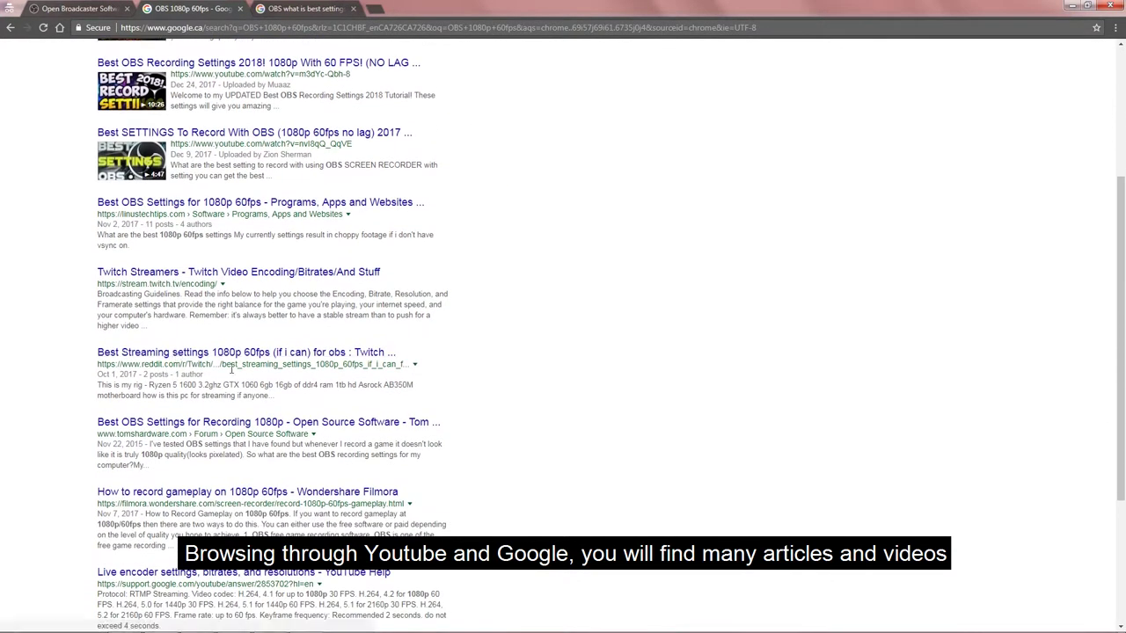
- Read the Reddit thread on 1080p 60fps streaming and return to the results
scroll(306, 362, "down", 1)
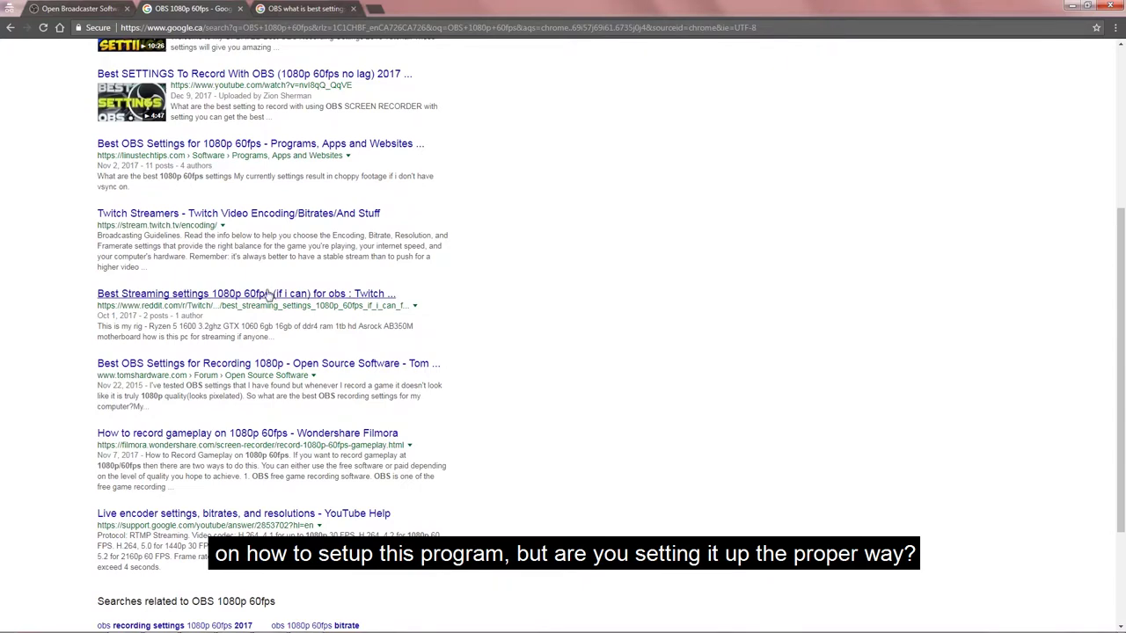
left_click(301, 294)
- Read the OBS forum thread on 1080p 60fps quality and return to the results
scroll(556, 293, "down", 1)
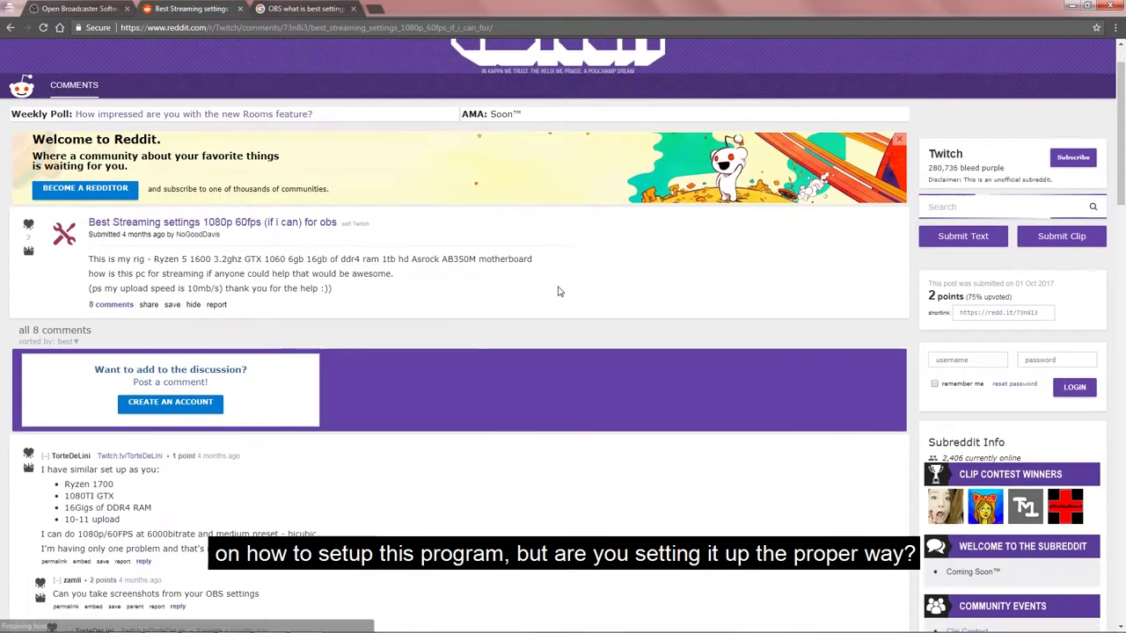
key("alt+Left")
scroll(274, 201, "up", 5)
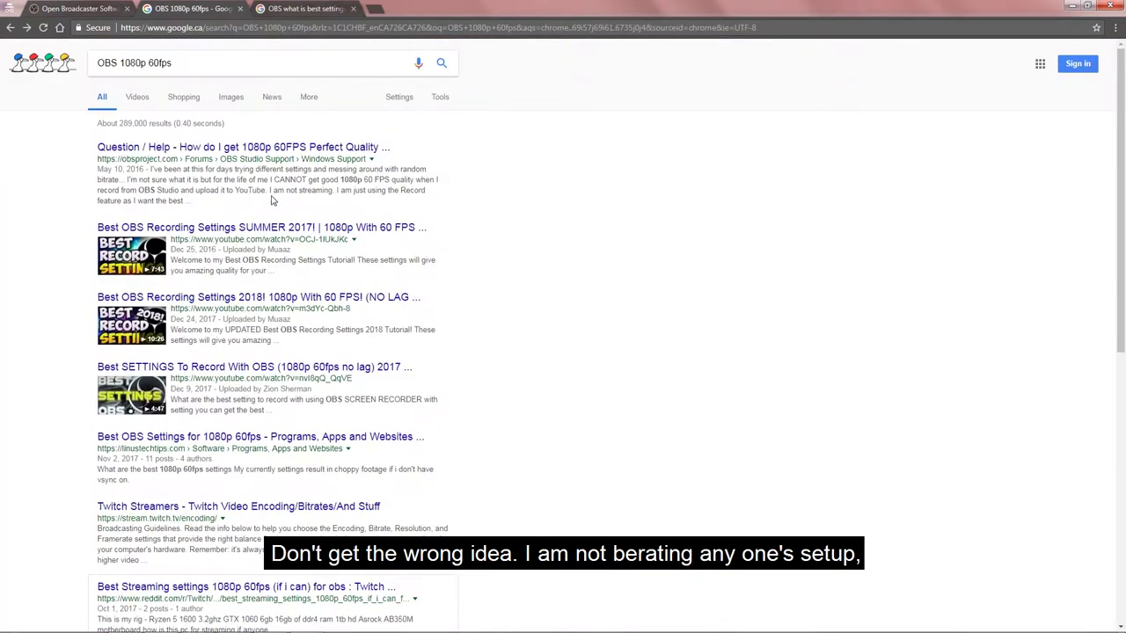
left_click(281, 149)
scroll(561, 189, "down", 2)
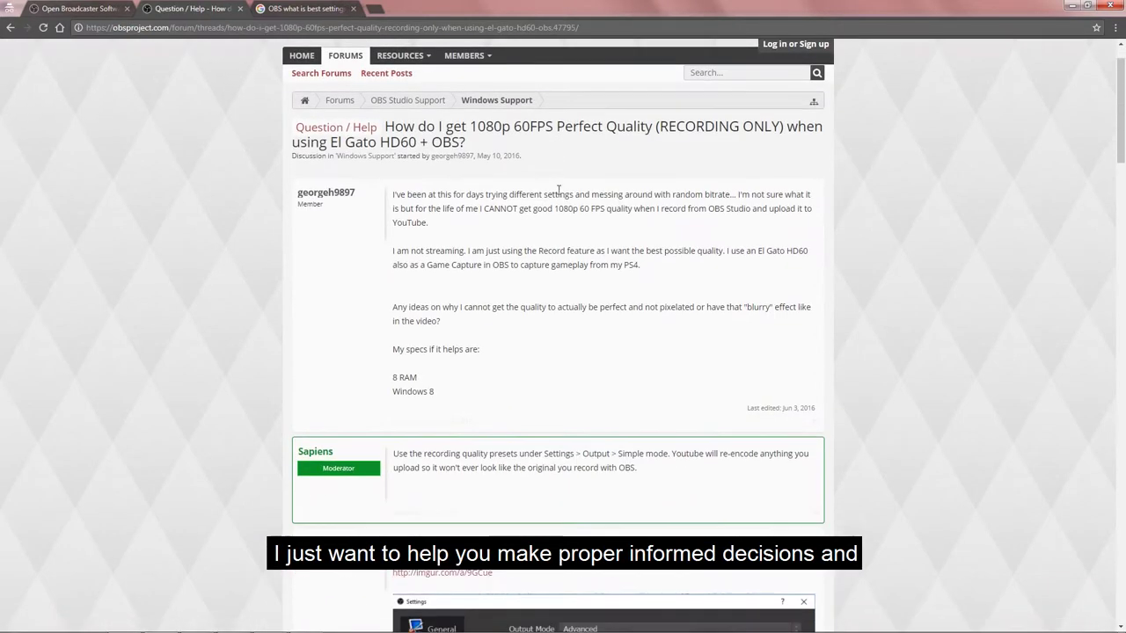
scroll(563, 189, "down", 5)
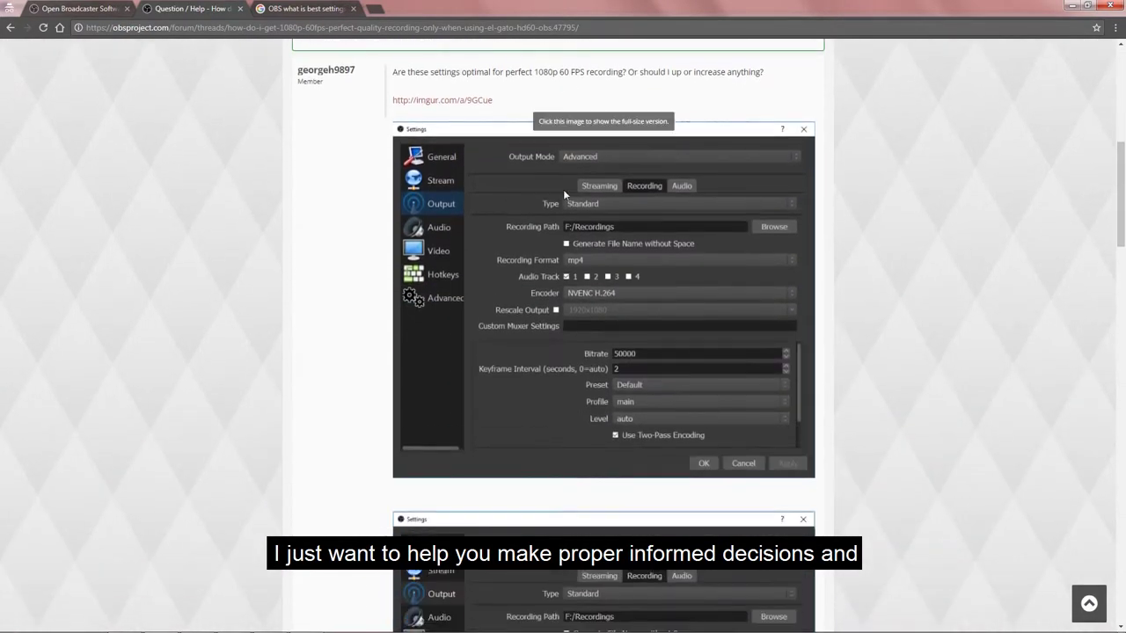
scroll(308, 232, "down", 9)
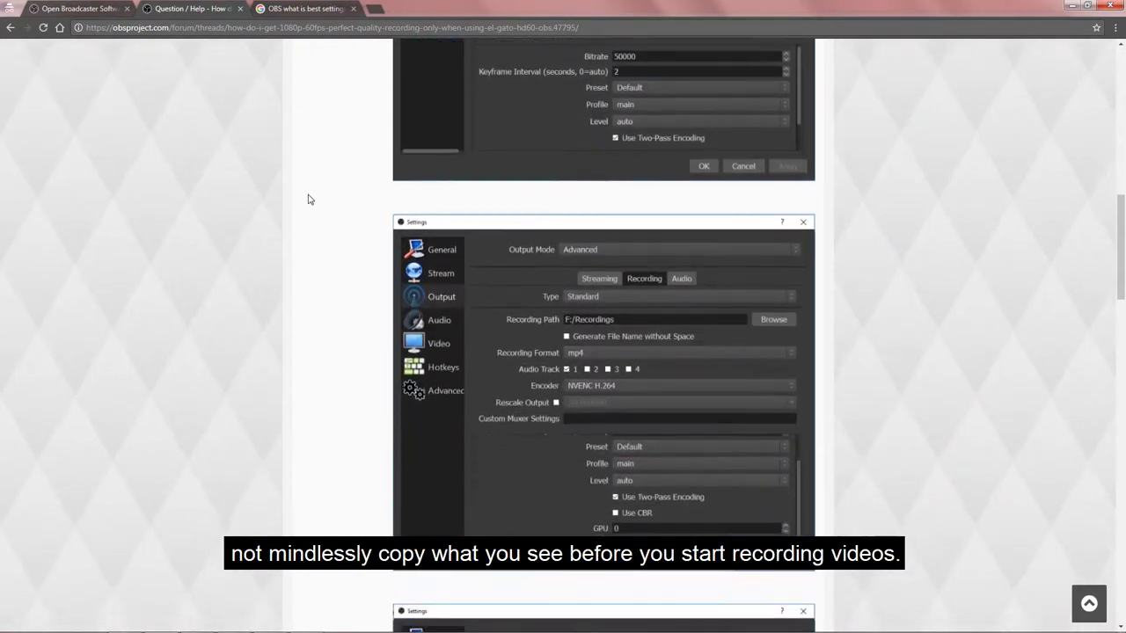
scroll(308, 55, "down", 10)
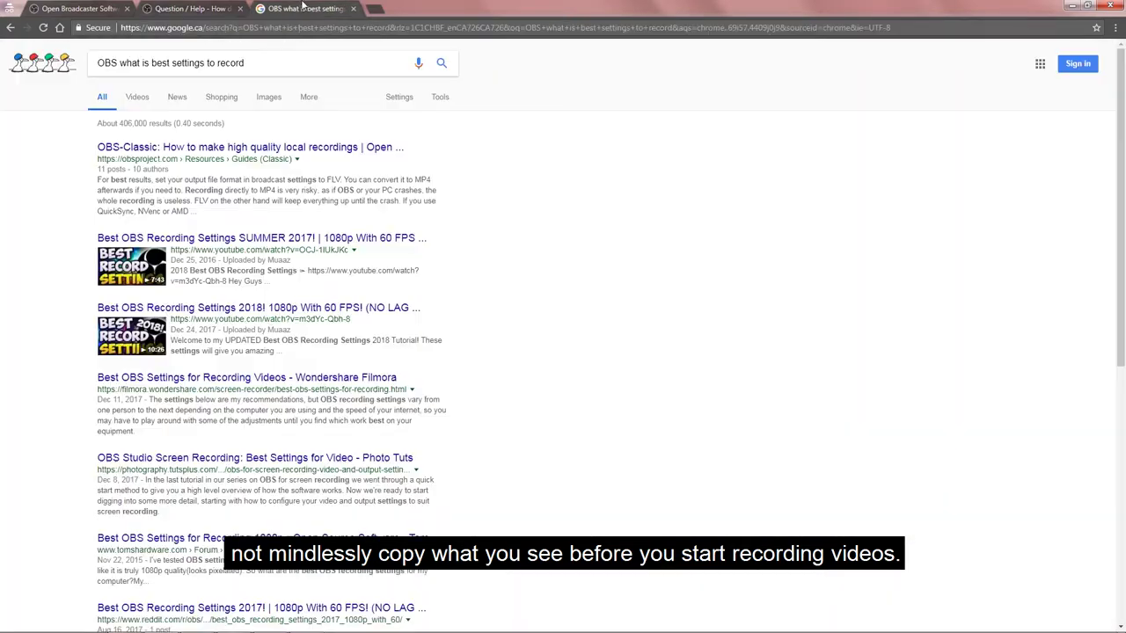
key("alt+Left")
scroll(505, 291, "down", 2)
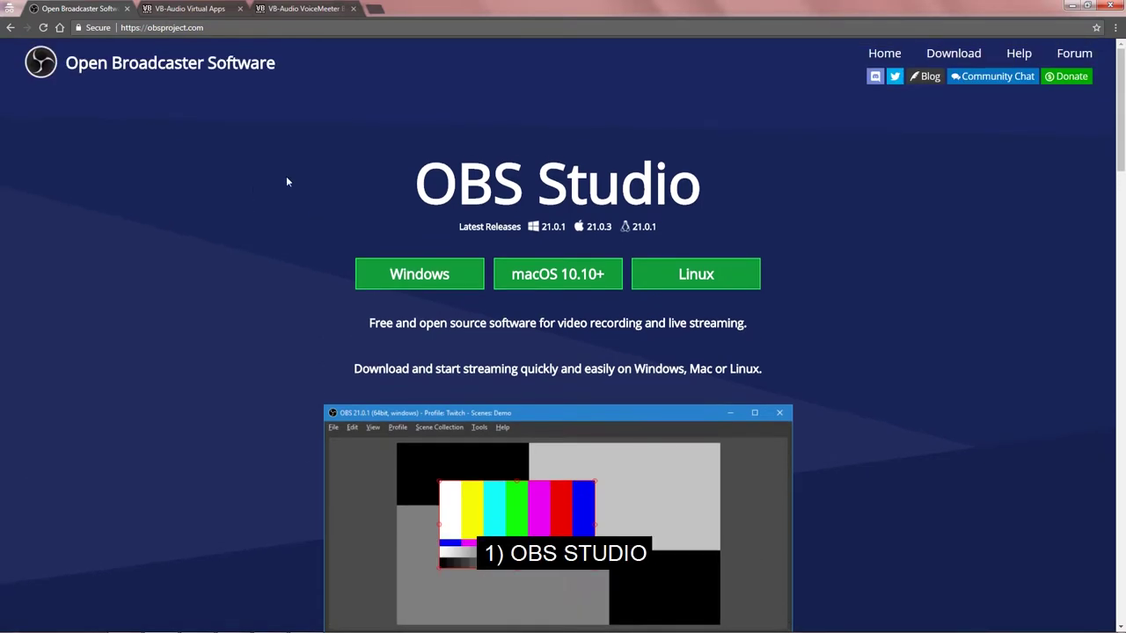
- Look over the VB-CABLE virtual audio download page
left_click(190, 10)
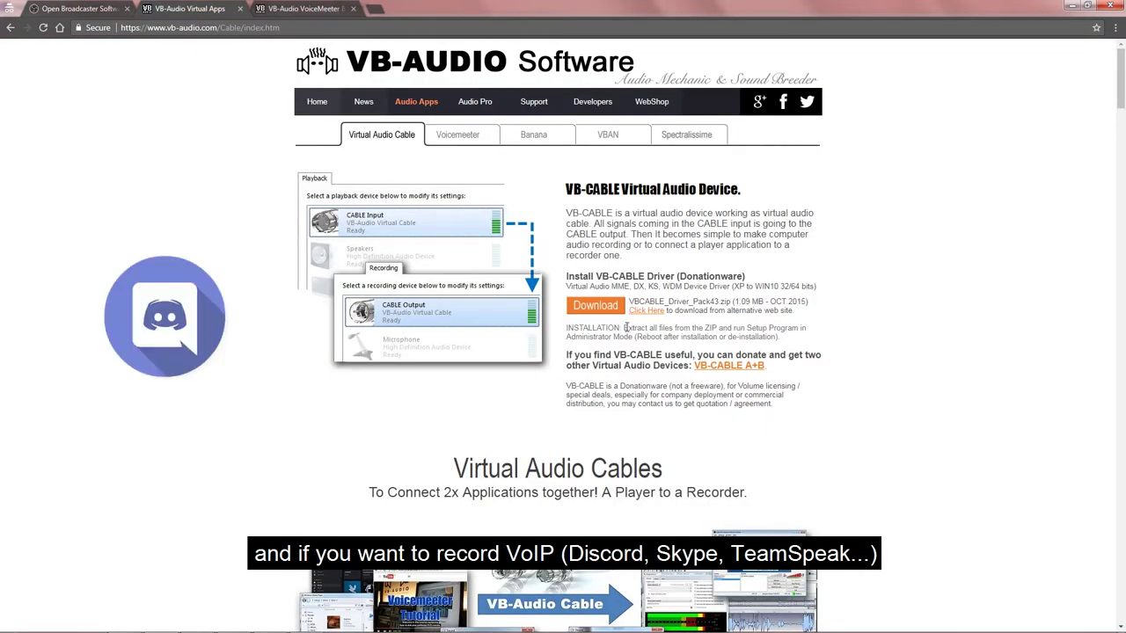
scroll(543, 424, "down", 3)
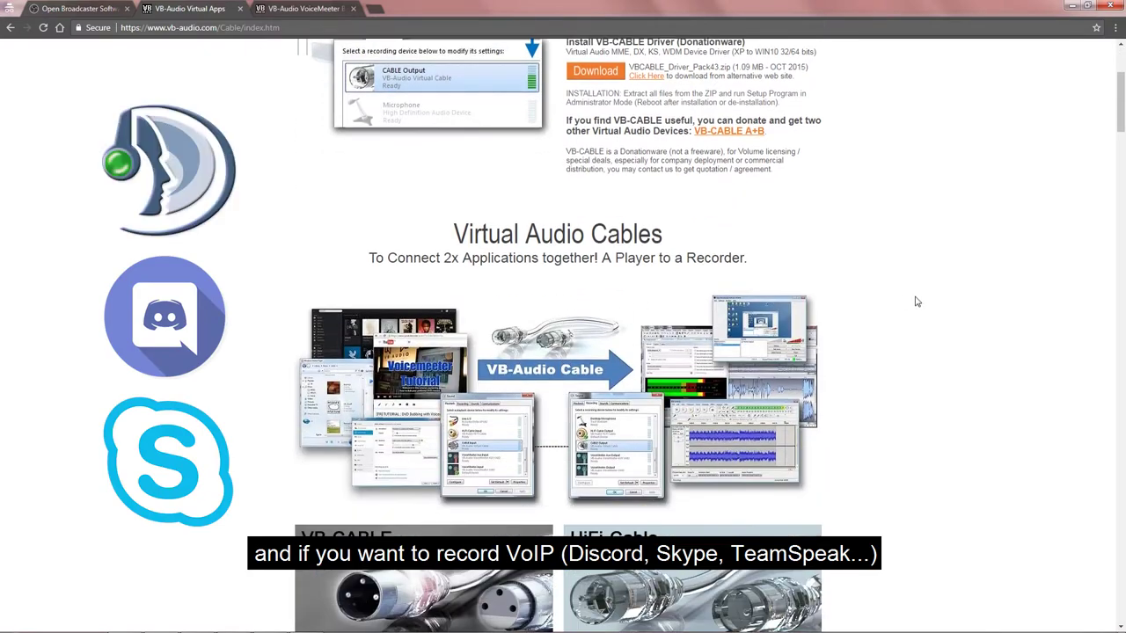
scroll(939, 298, "up", 2)
scroll(932, 297, "up", 1)
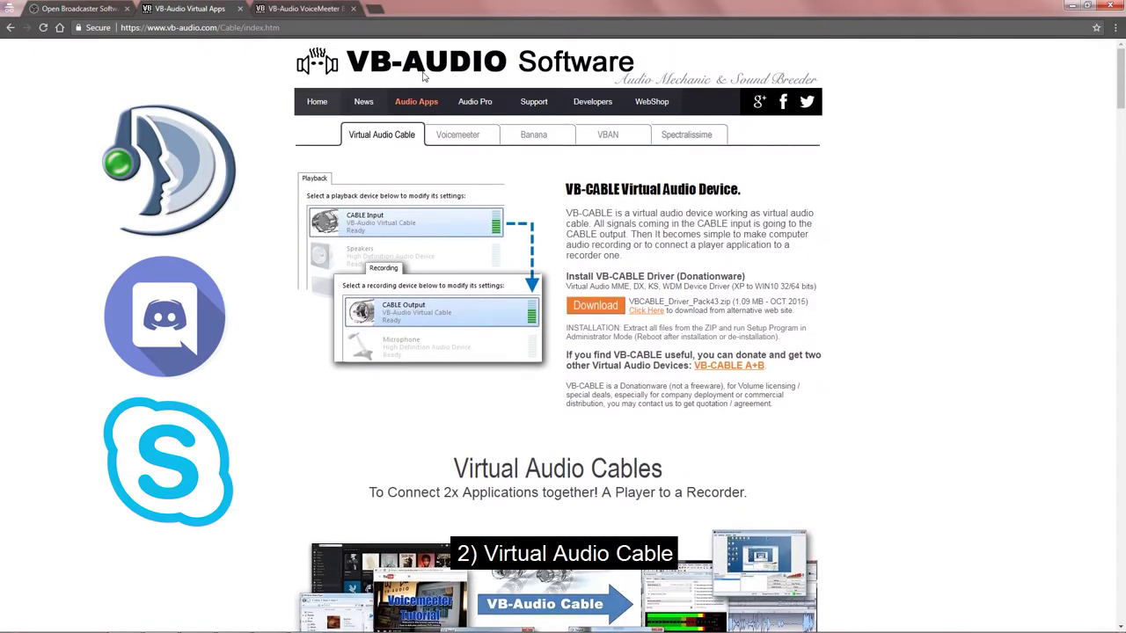
- Look over the Voicemeeter Banana page down to its Download/Install section
left_click(297, 8)
scroll(603, 284, "up", 4)
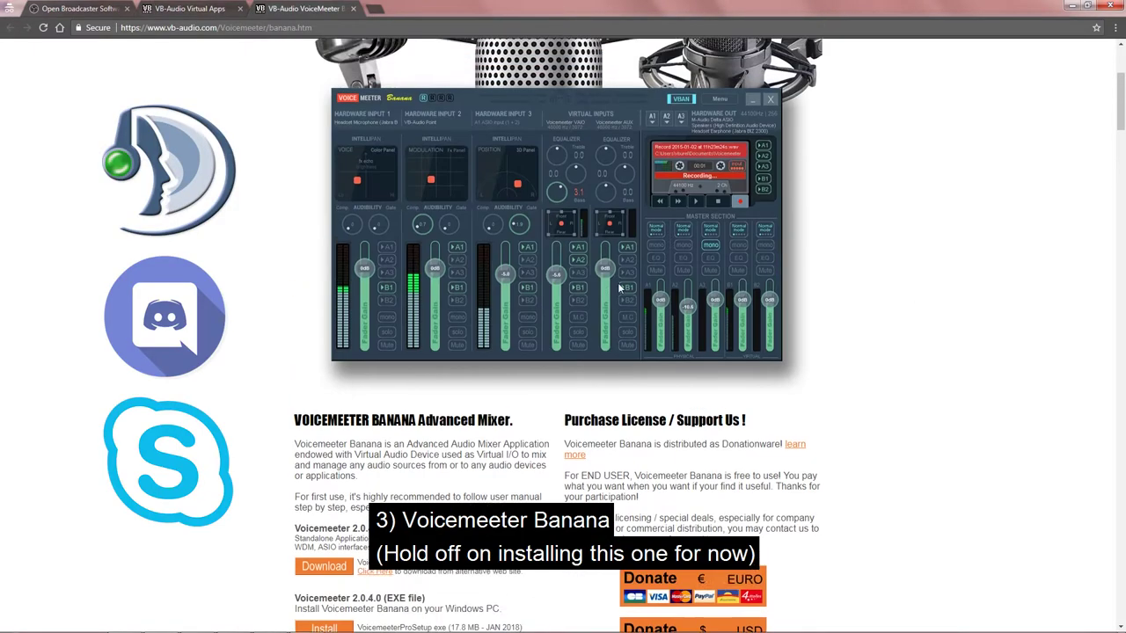
scroll(762, 299, "down", 4)
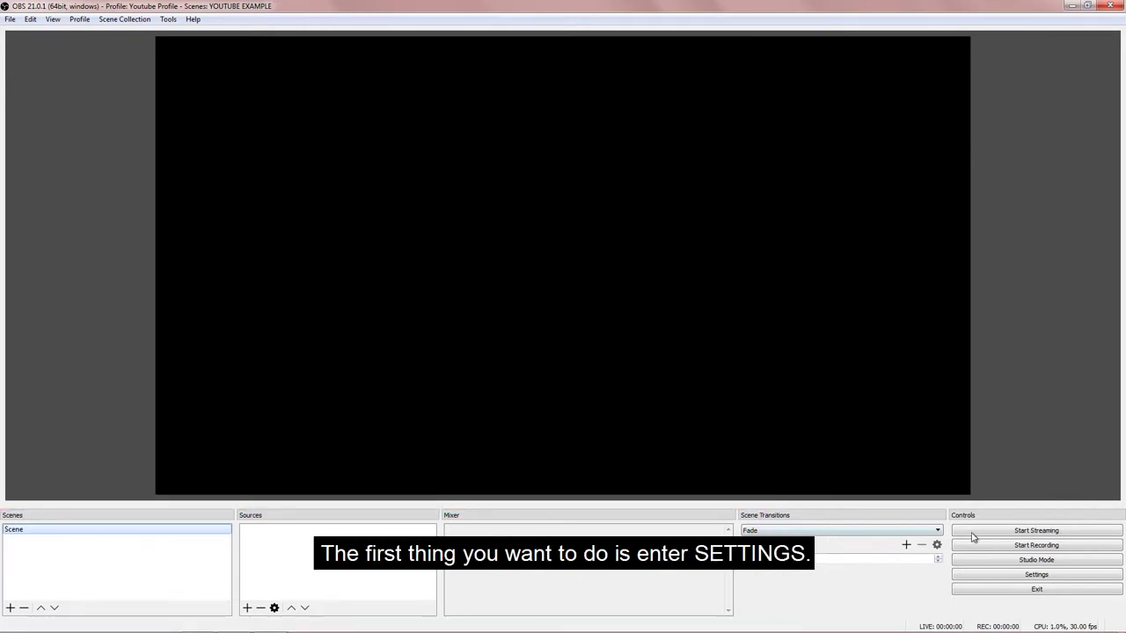
- In OBS Settings, try the Acri theme, settle on Dark, then go to the Stream page
left_click(1010, 577)
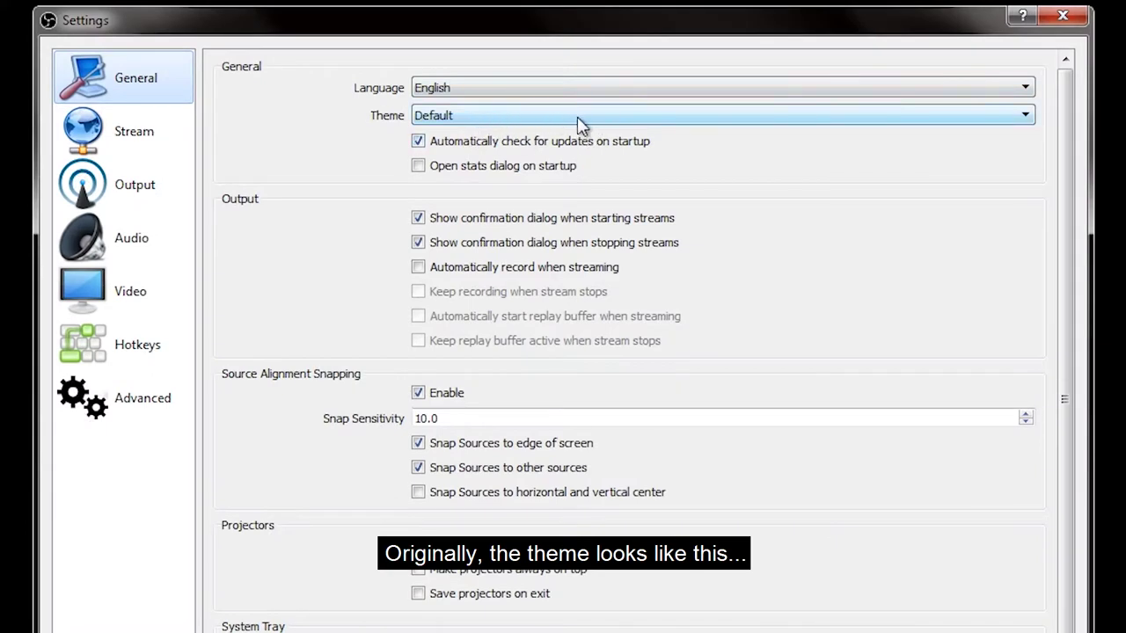
left_click(451, 119)
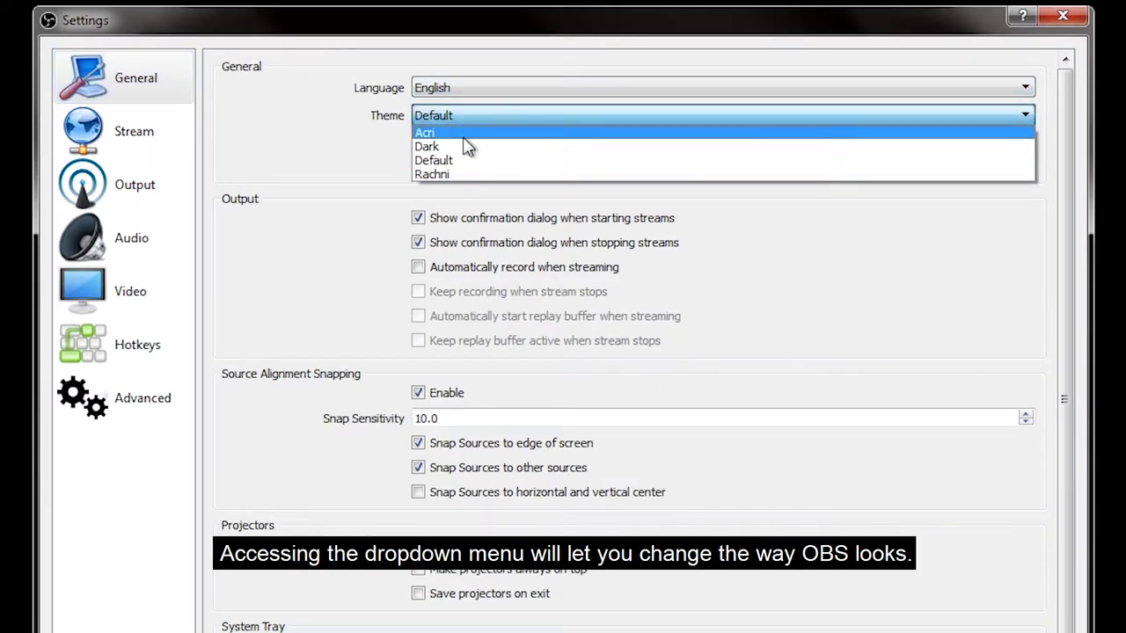
left_click(461, 132)
left_click(465, 143)
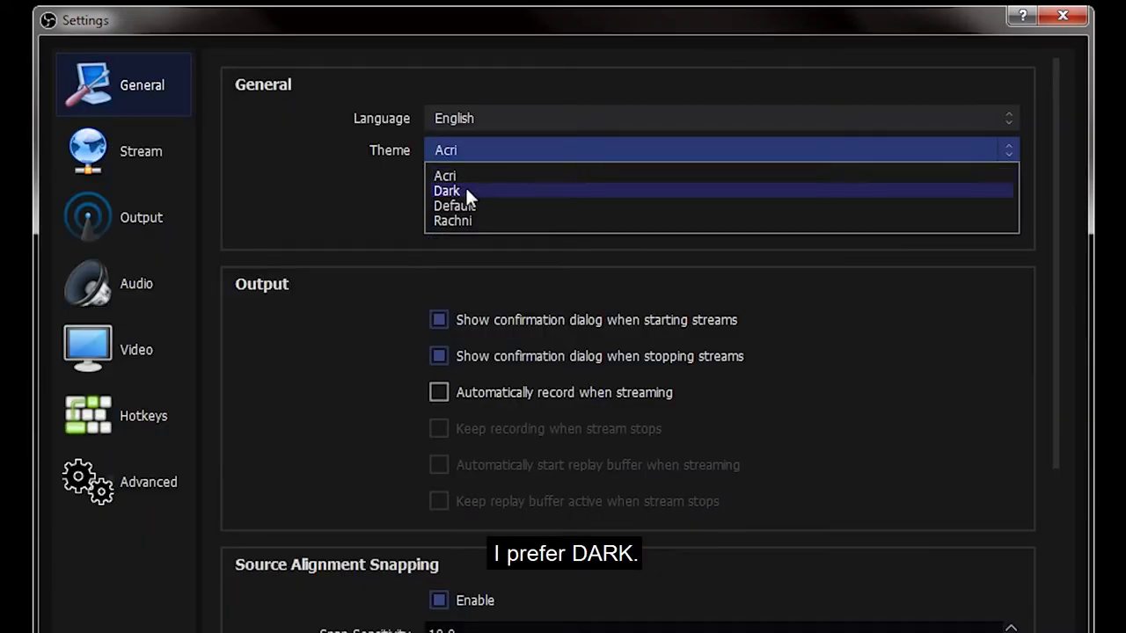
left_click(465, 189)
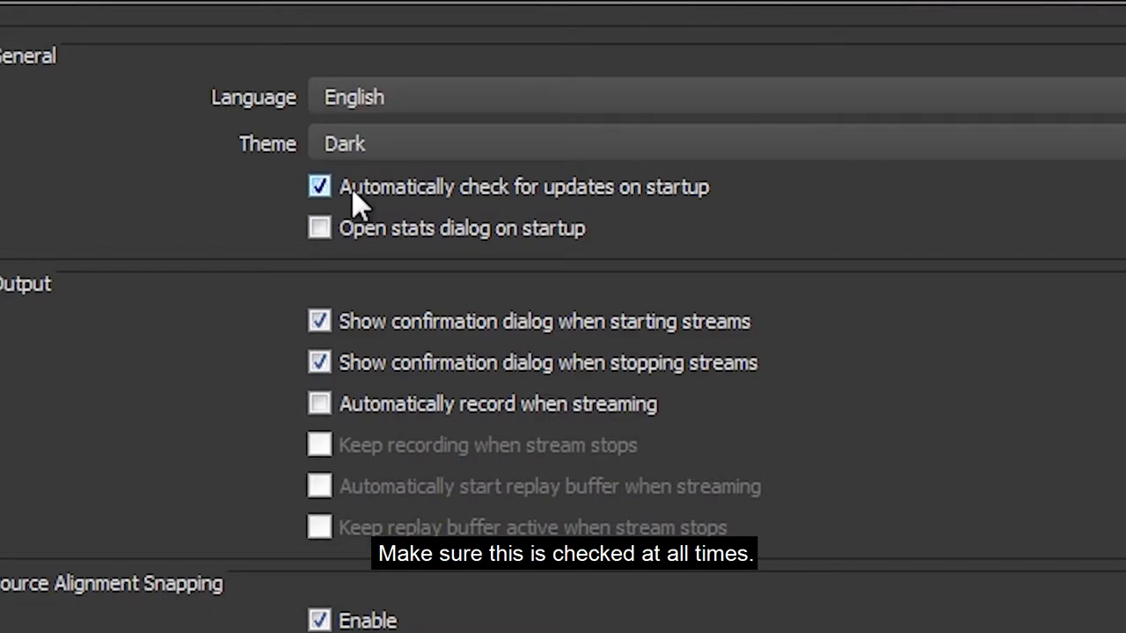
left_click(355, 162)
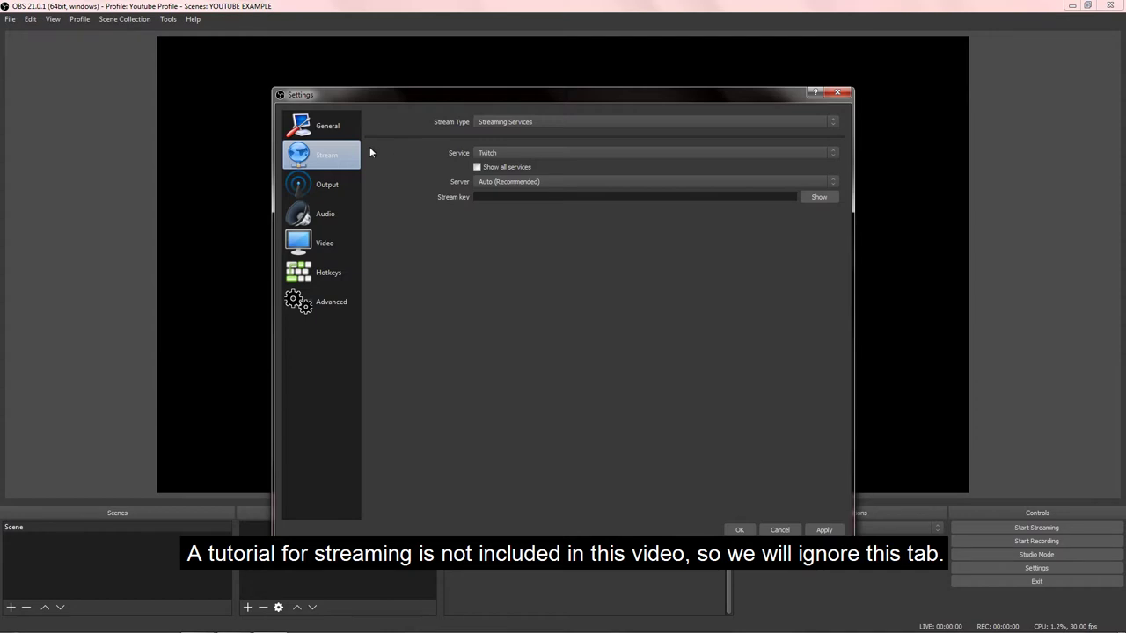
- Set the Output Mode to Advanced and show the Recording settings, including the F:/DxtoryRecording path
left_click(338, 187)
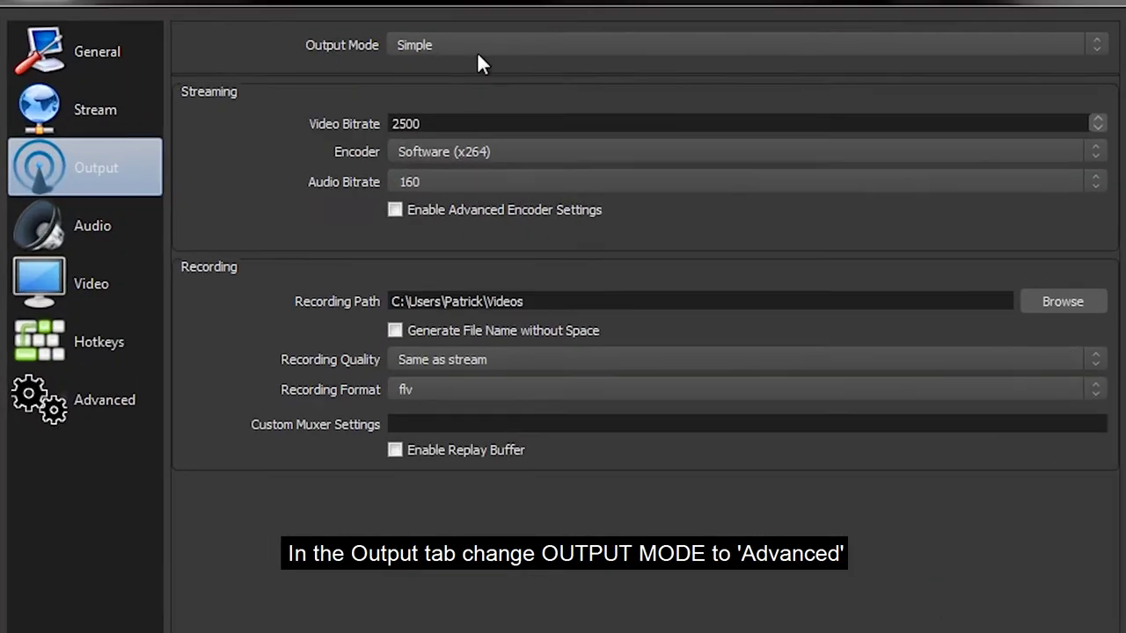
left_click(469, 50)
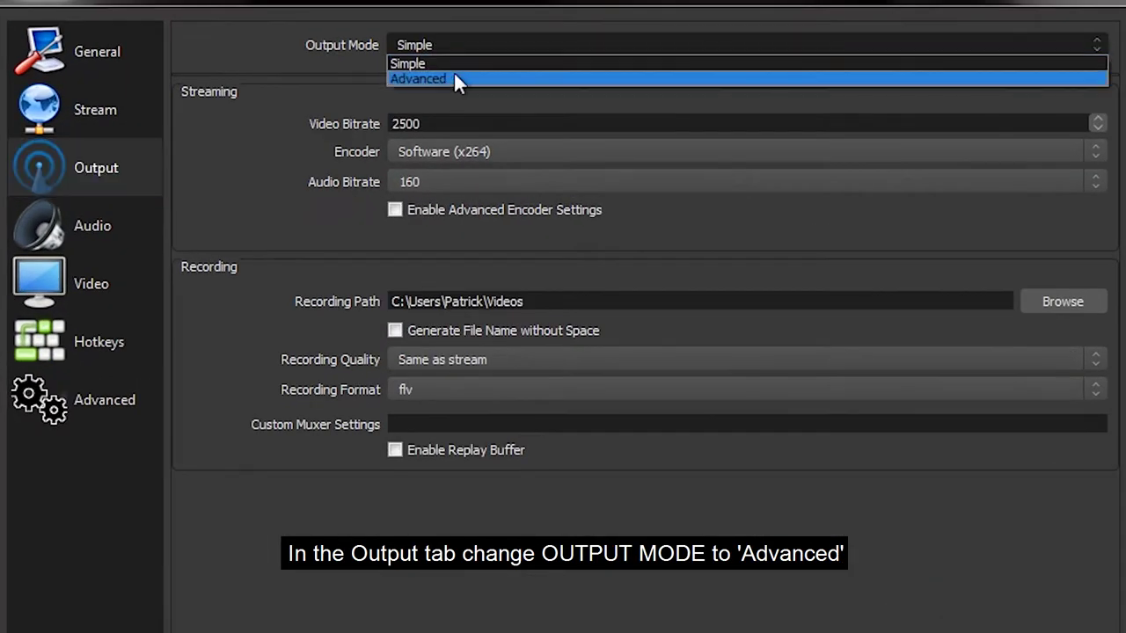
left_click(452, 77)
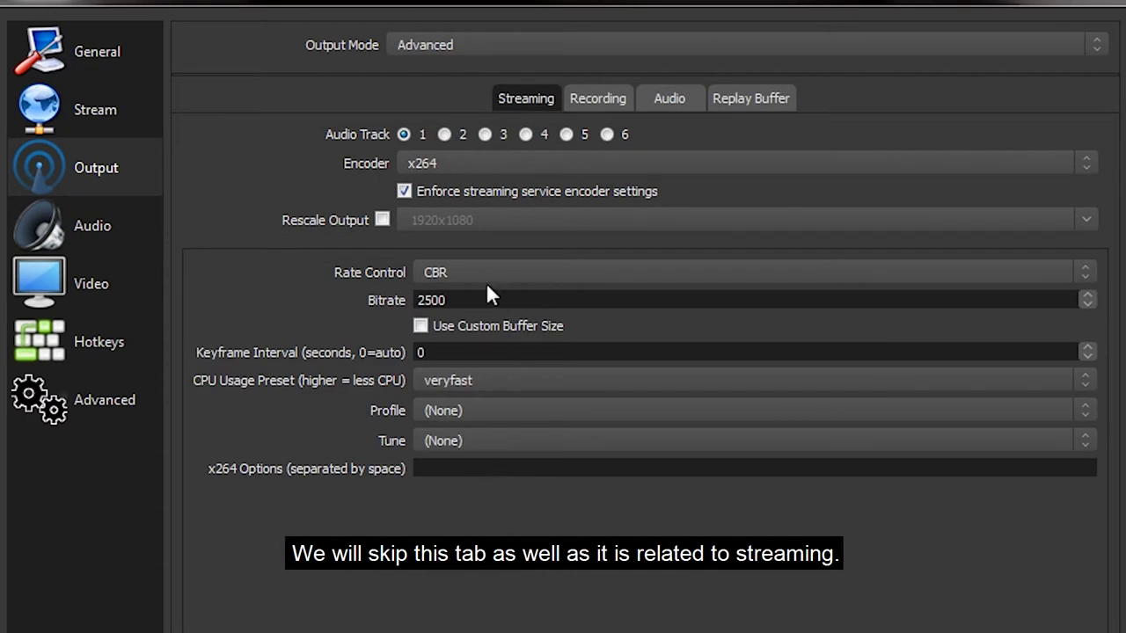
left_click(610, 101)
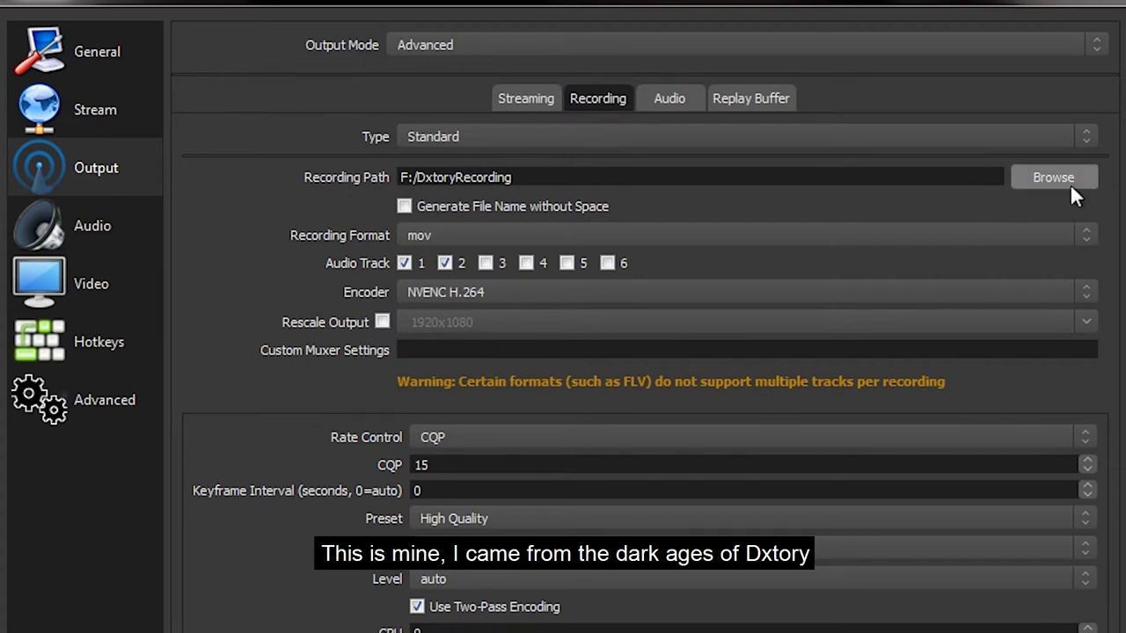
- Check the F:/DxtoryRecording path on the F: drive, then choose mp4 as the recording format
left_click_drag(531, 175, 377, 173)
left_click(554, 176)
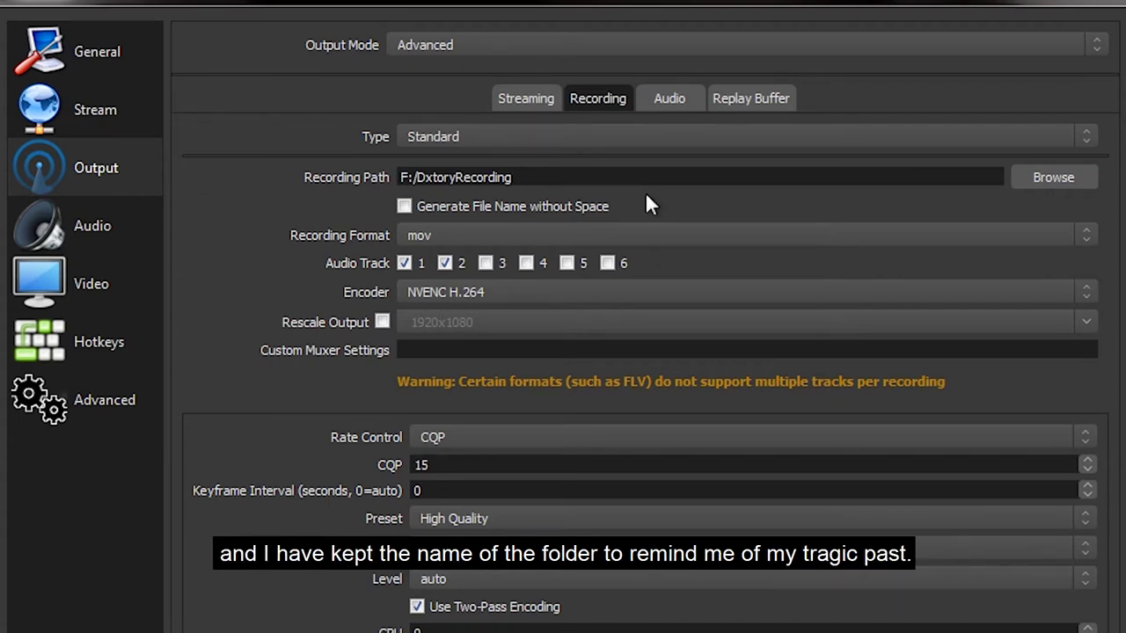
left_click_drag(413, 180, 380, 178)
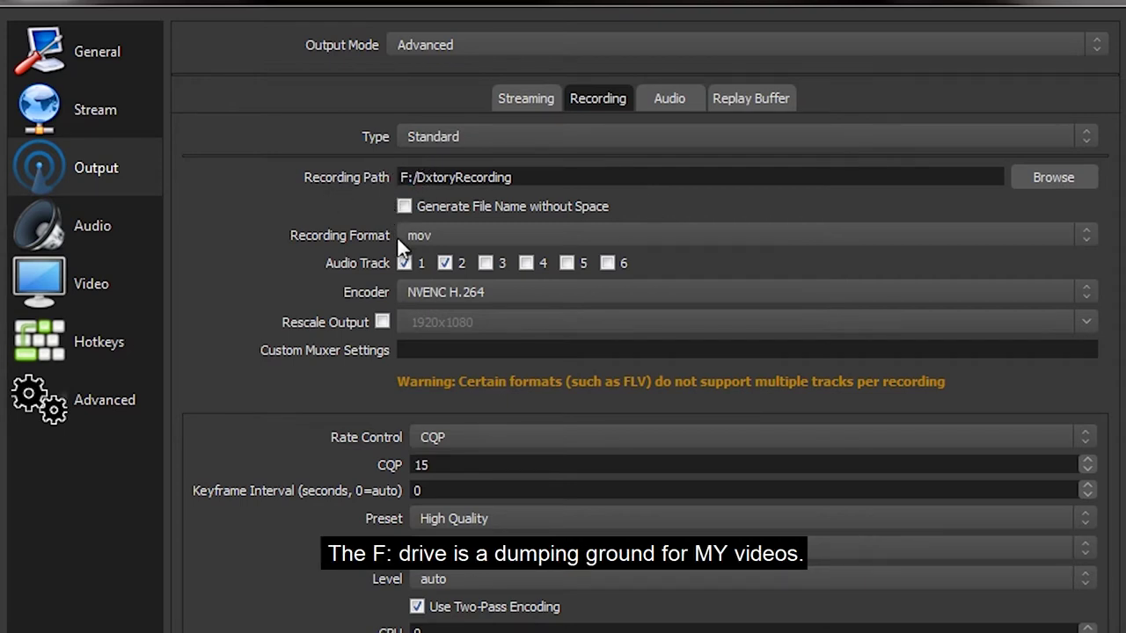
left_click(434, 239)
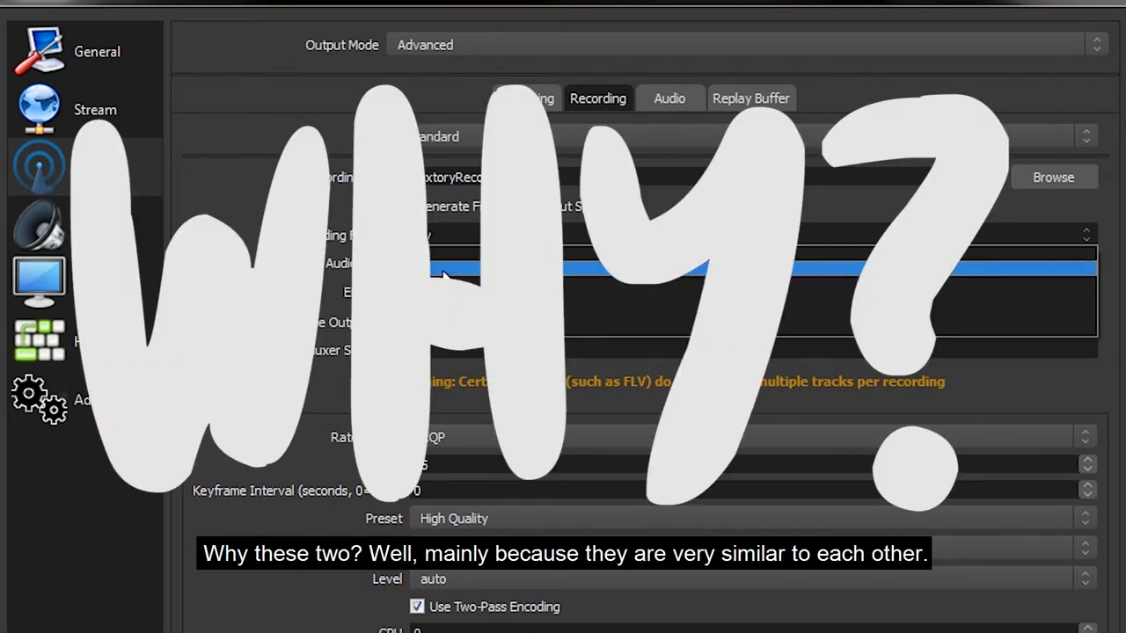
left_click(440, 269)
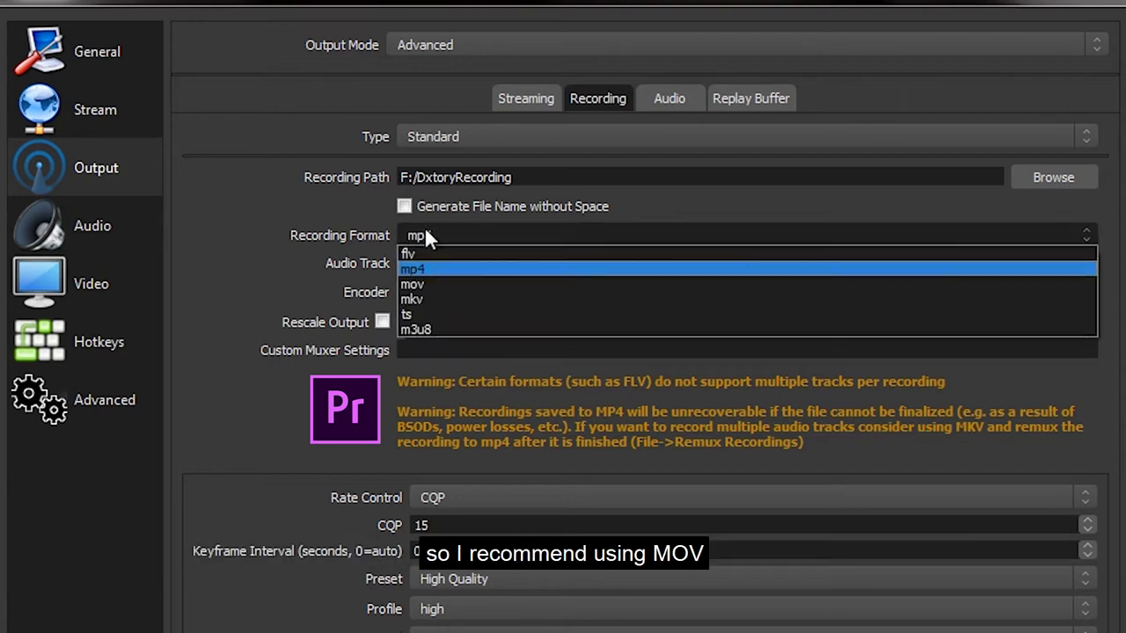
- Switch the recording format to mov, then to flv, and toggle audio track 2
left_click(431, 283)
left_click(630, 236)
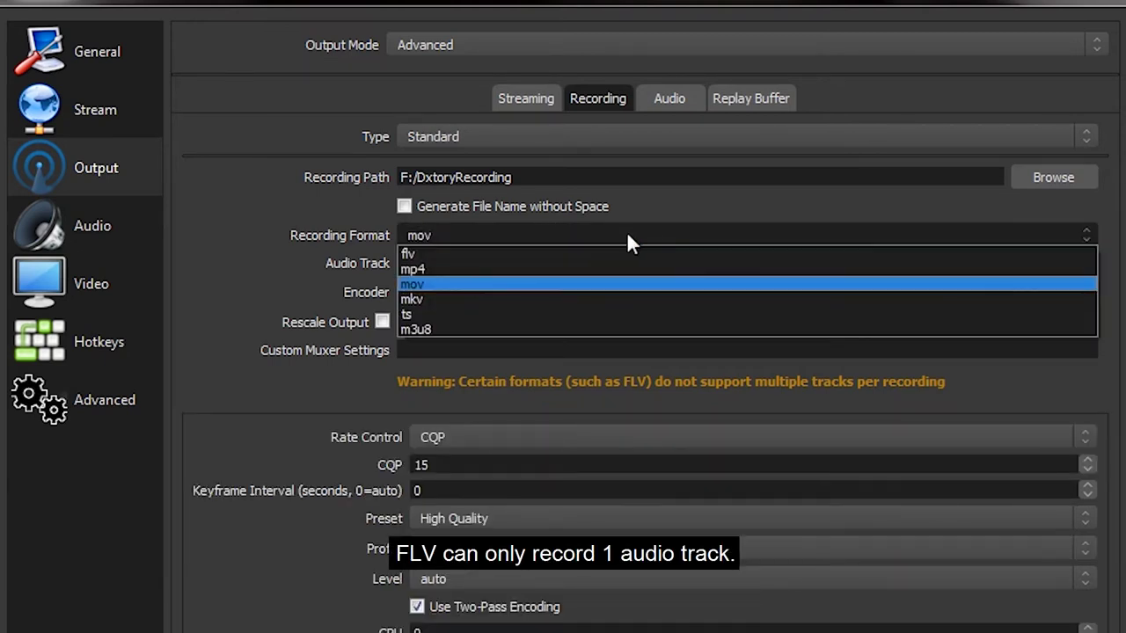
left_click(423, 253)
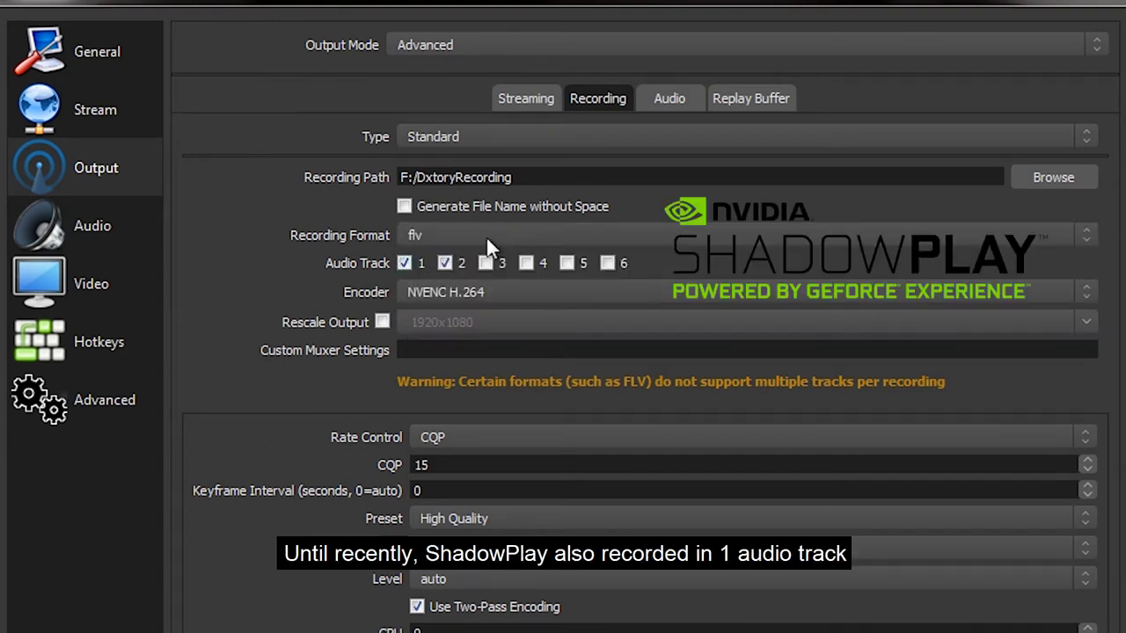
left_click(449, 264)
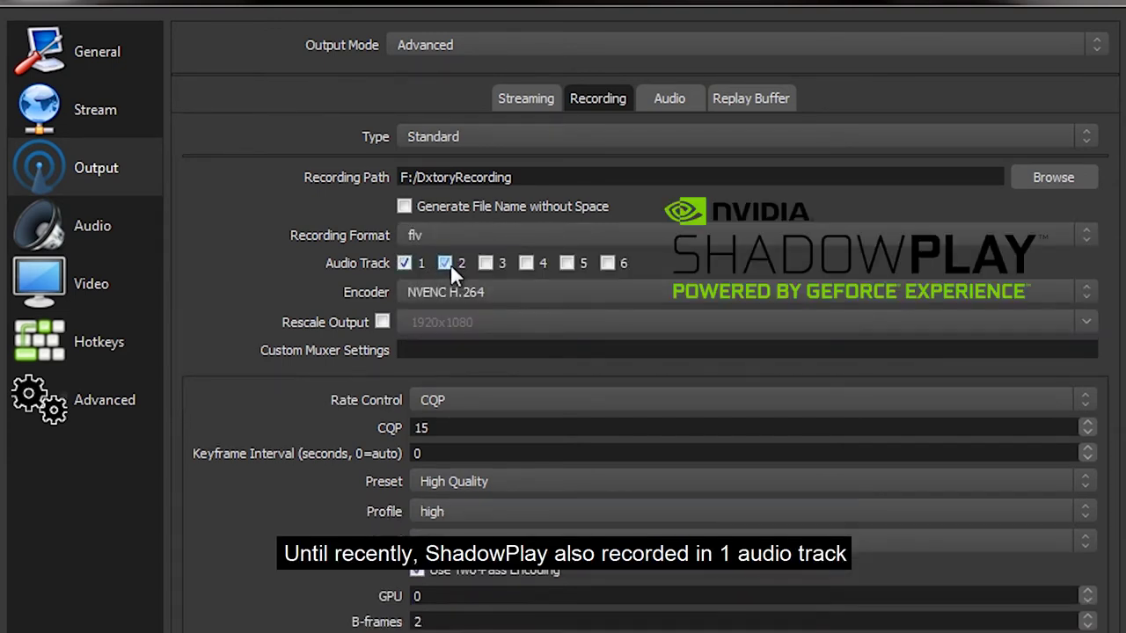
left_click(446, 264)
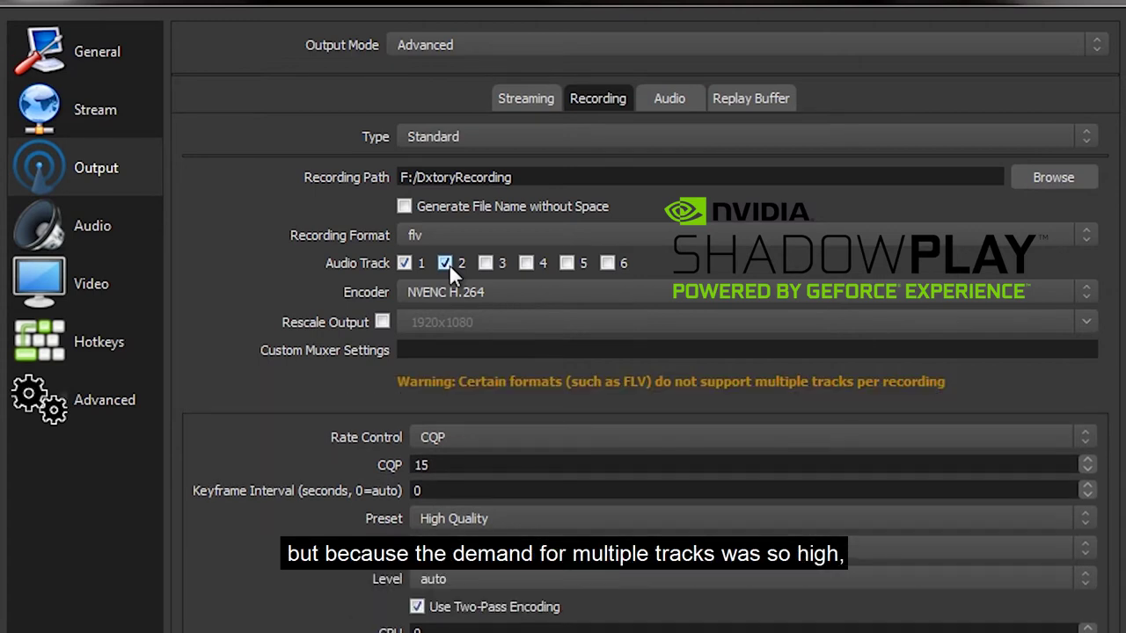
left_click(448, 264)
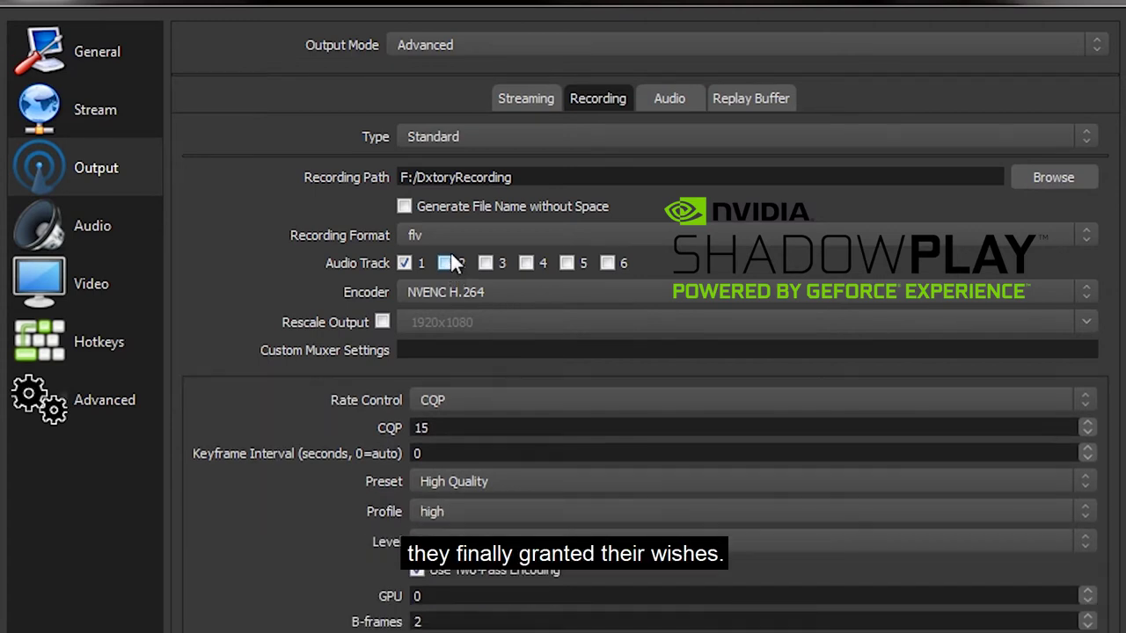
left_click(455, 237)
left_click(457, 252)
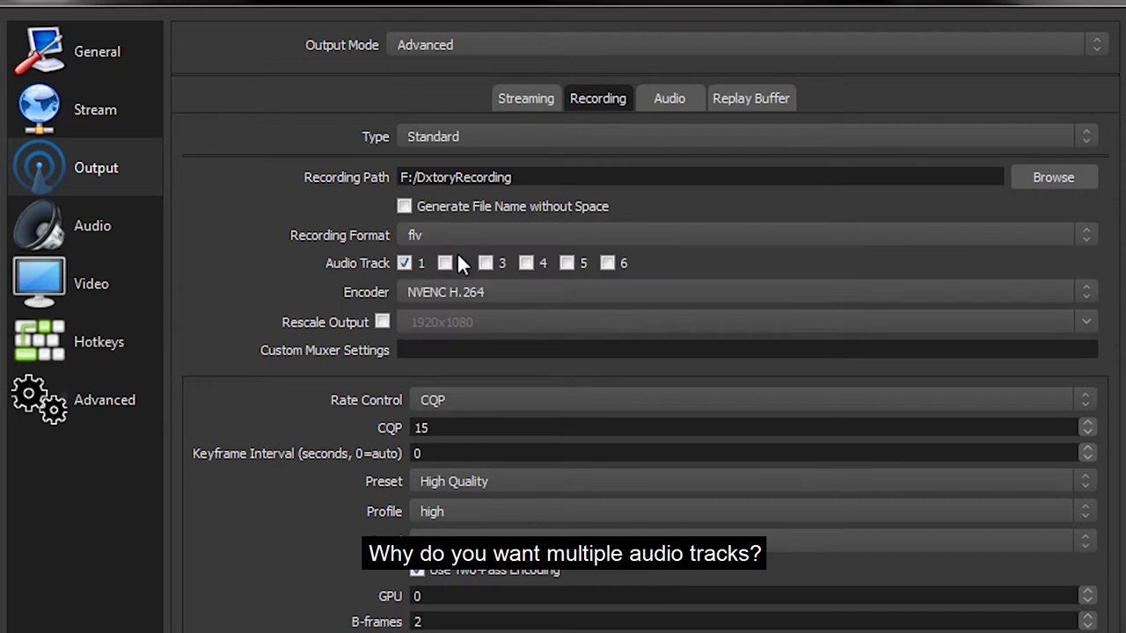
- Try different combinations of audio tracks 2-6, ending with only track 1 enabled
left_click(445, 263)
left_click(539, 264)
left_click(581, 264)
left_click(617, 264)
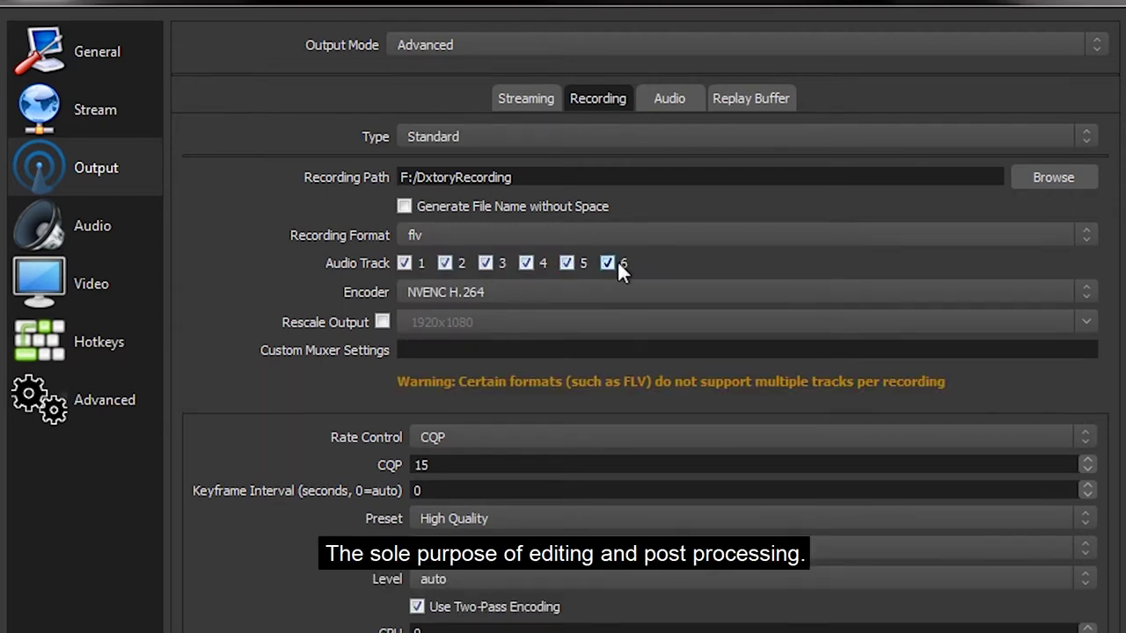
left_click(486, 263)
left_click(445, 263)
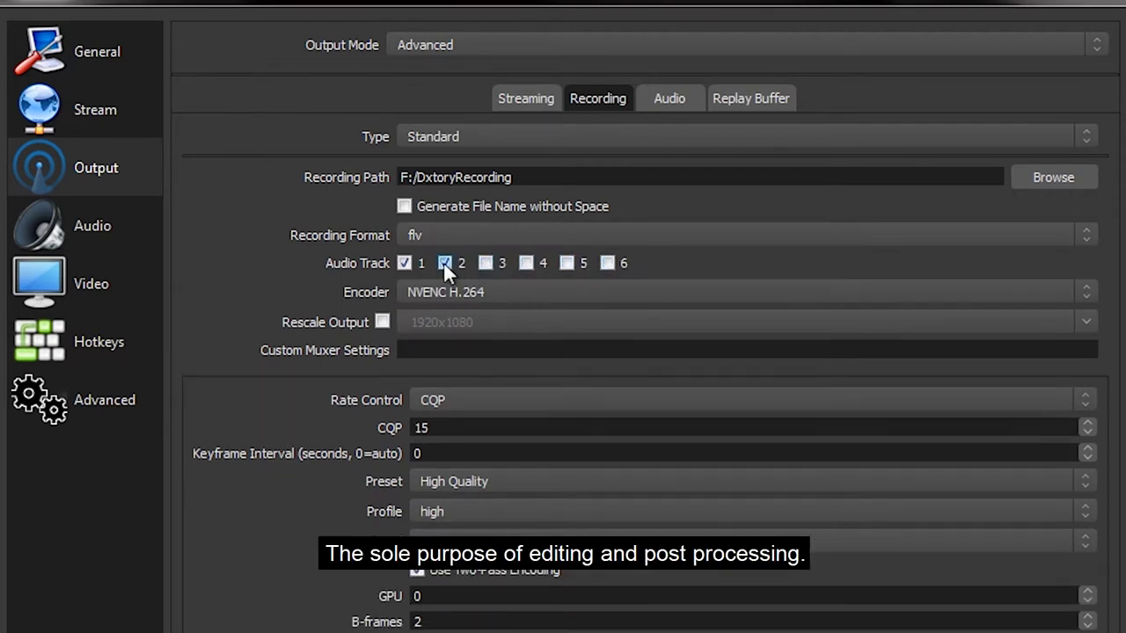
left_click(465, 264)
left_click(462, 261)
left_click(461, 264)
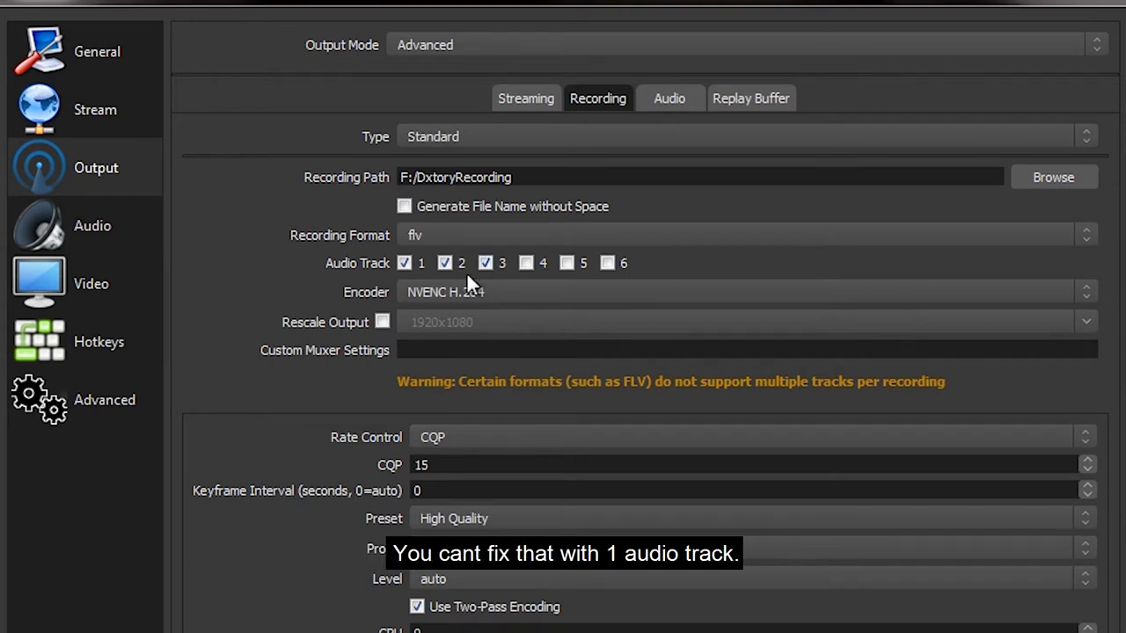
left_click(421, 263)
left_click(450, 262)
left_click(488, 263)
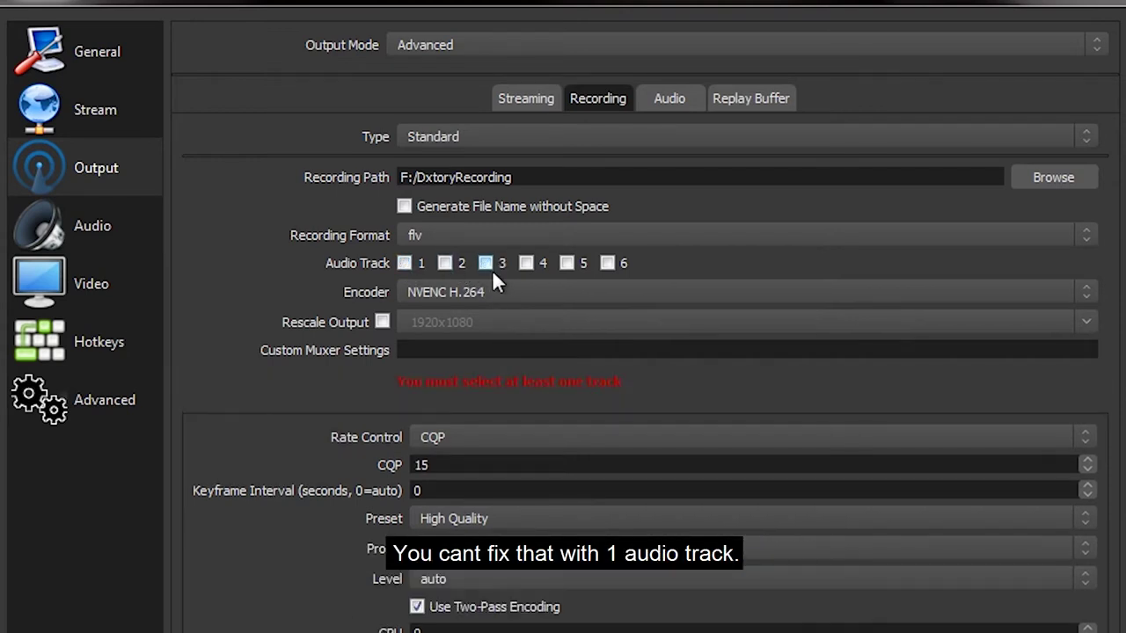
left_click(406, 263)
- Go back through the recording format list and switch the format from flv to mkv
left_click(453, 234)
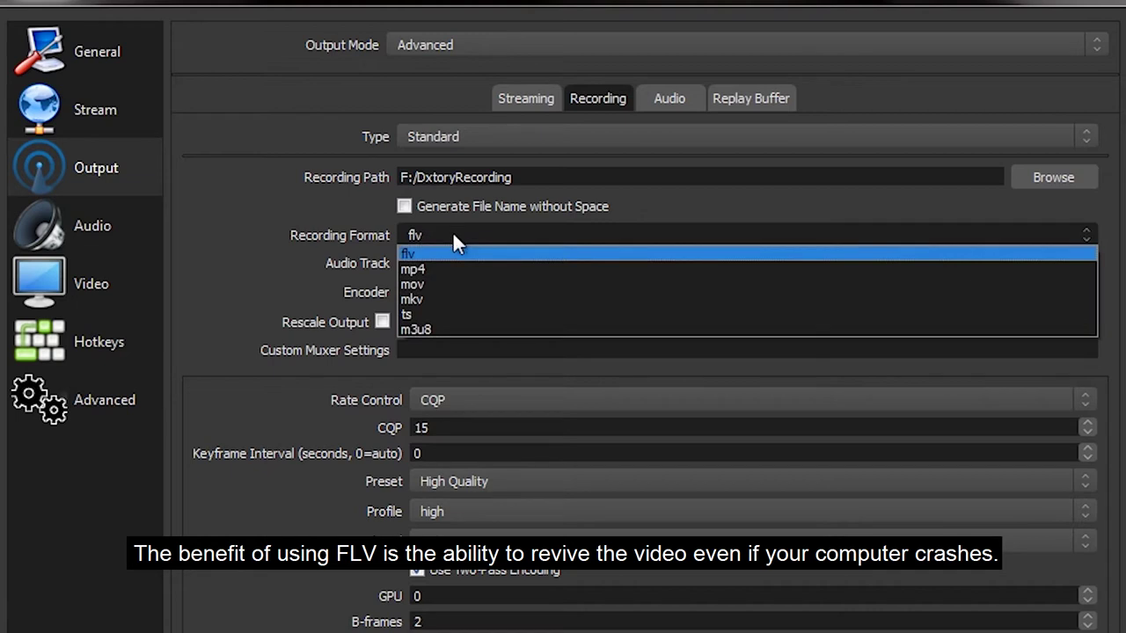
left_click(454, 253)
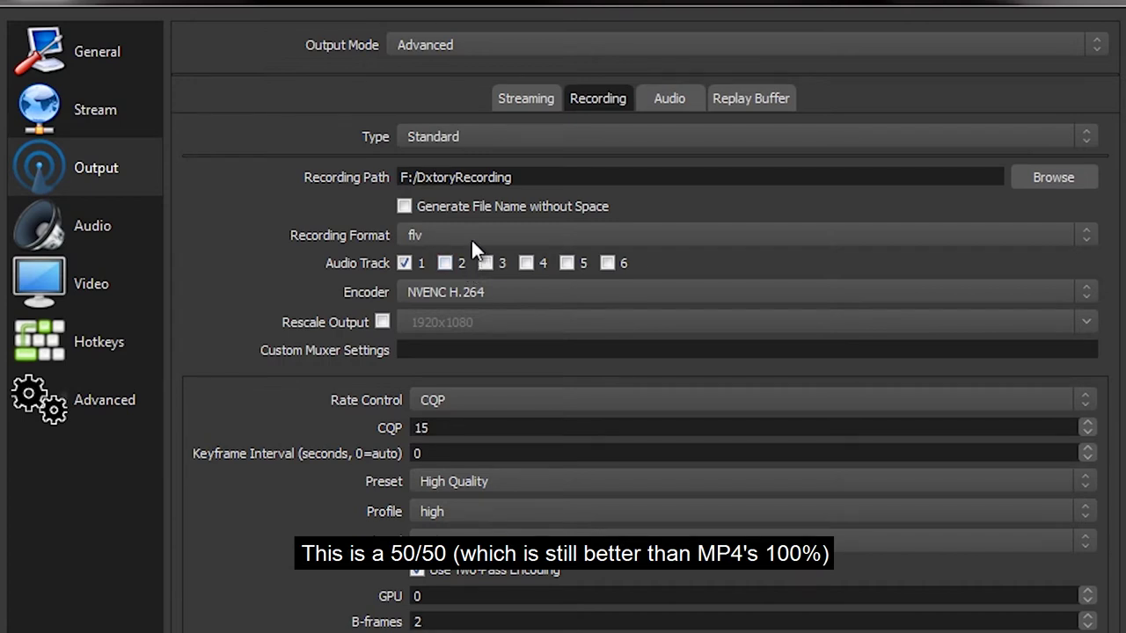
left_click(470, 235)
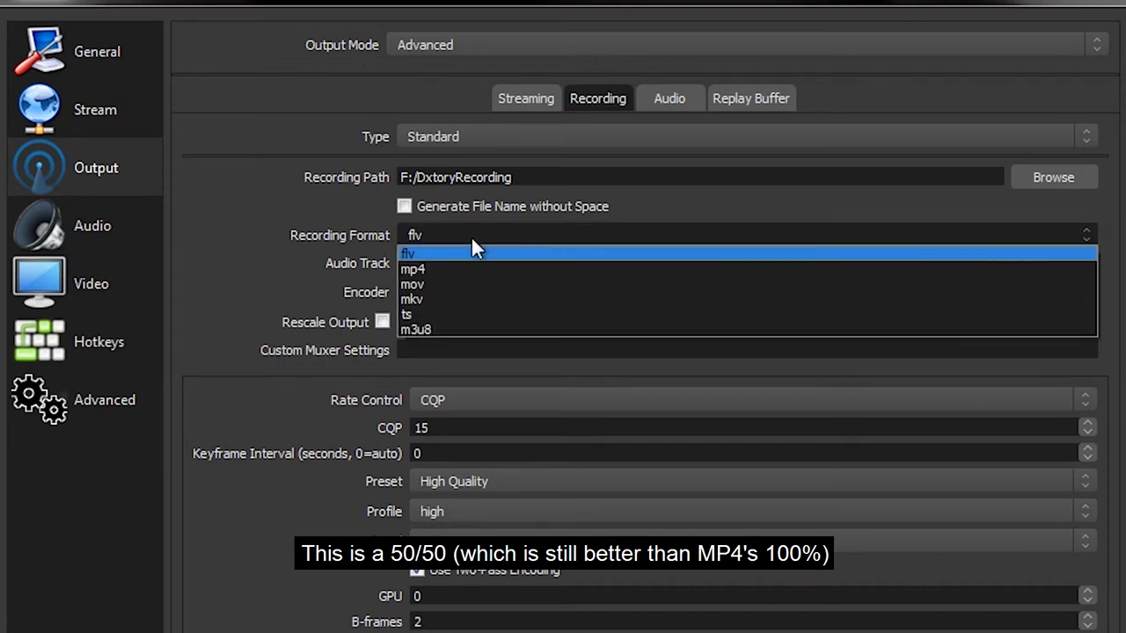
left_click(422, 257)
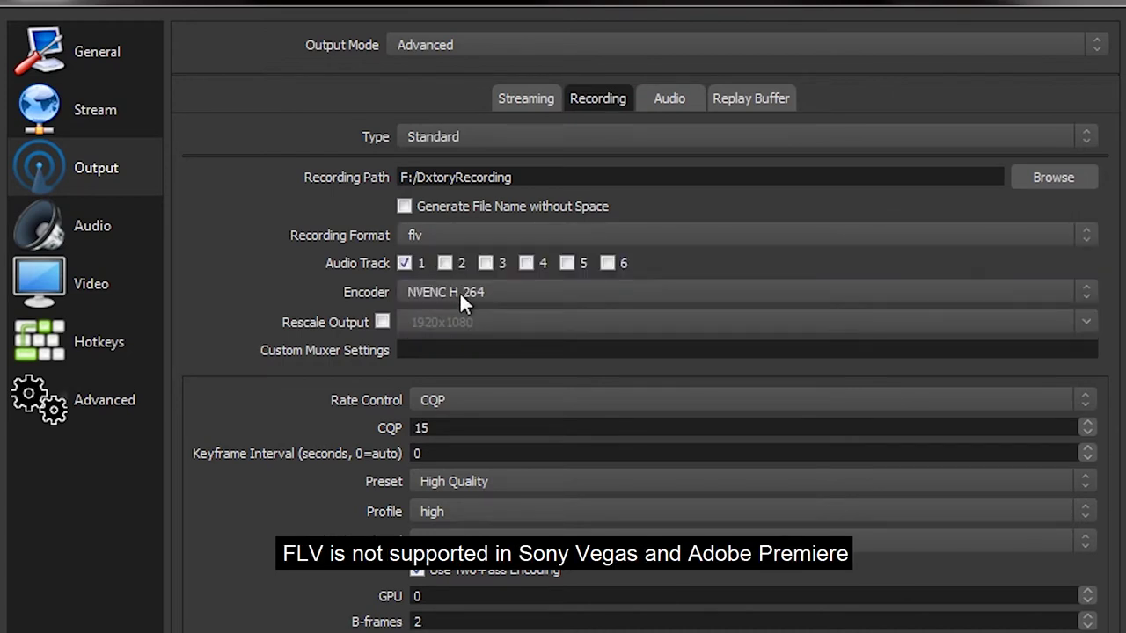
left_click(476, 236)
left_click(476, 236)
left_click(492, 234)
left_click(495, 284)
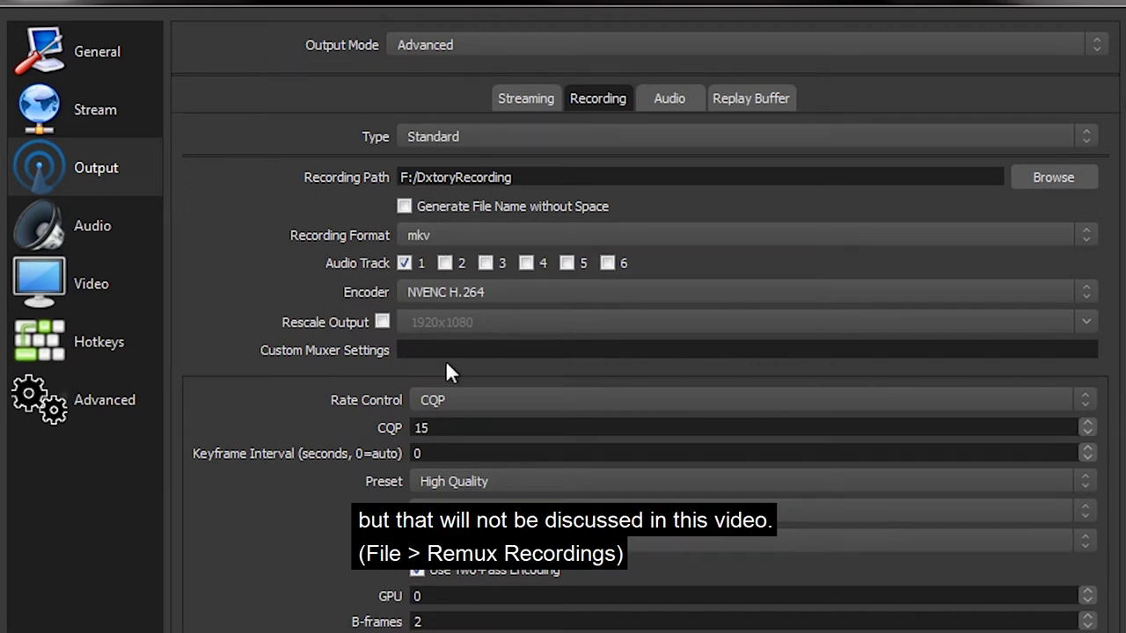
left_click(463, 236)
left_click(508, 281)
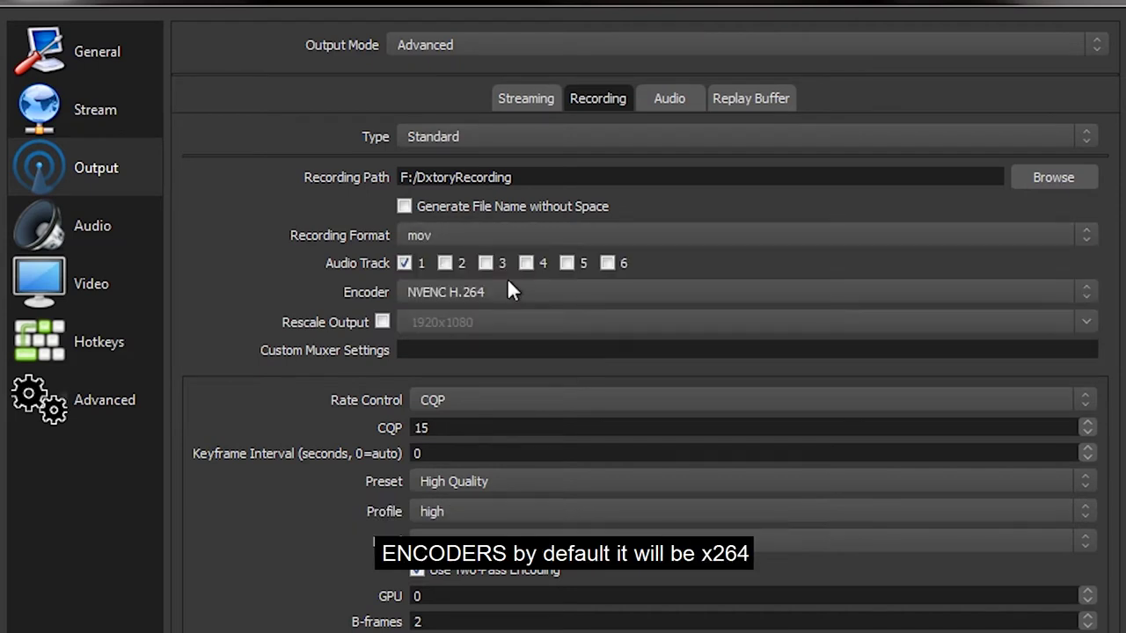
left_click(428, 294)
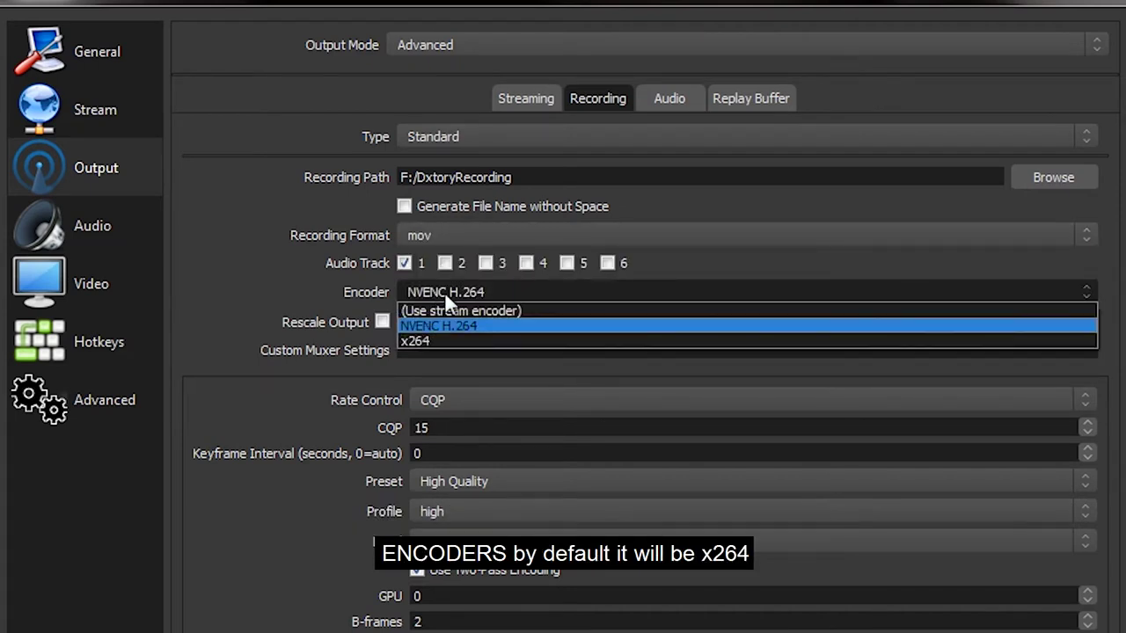
left_click(508, 341)
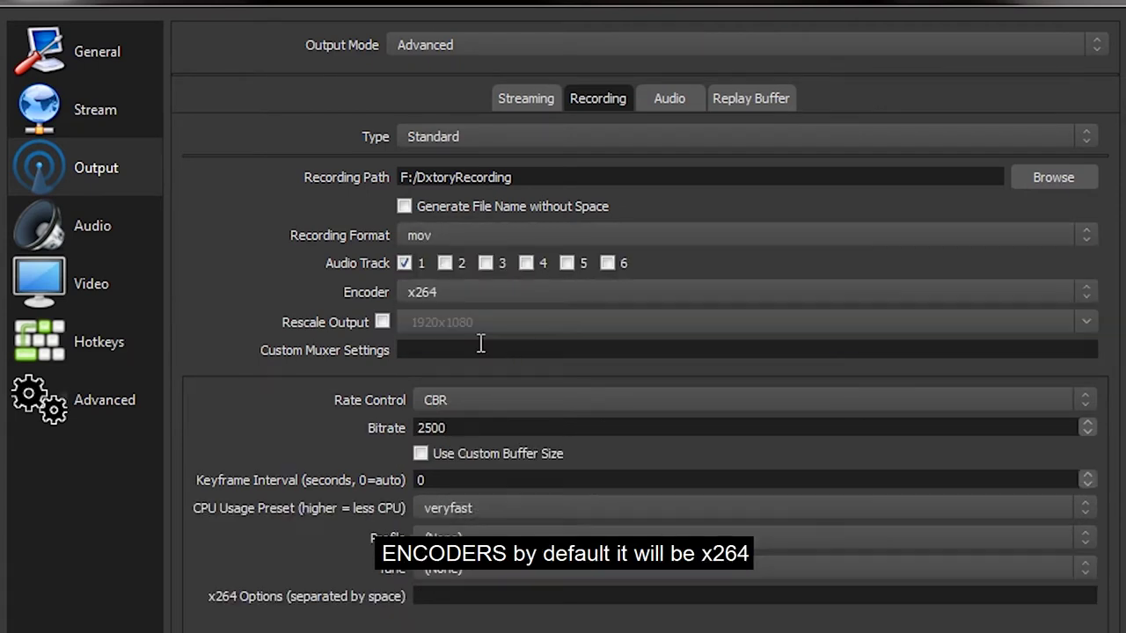
left_click(458, 294)
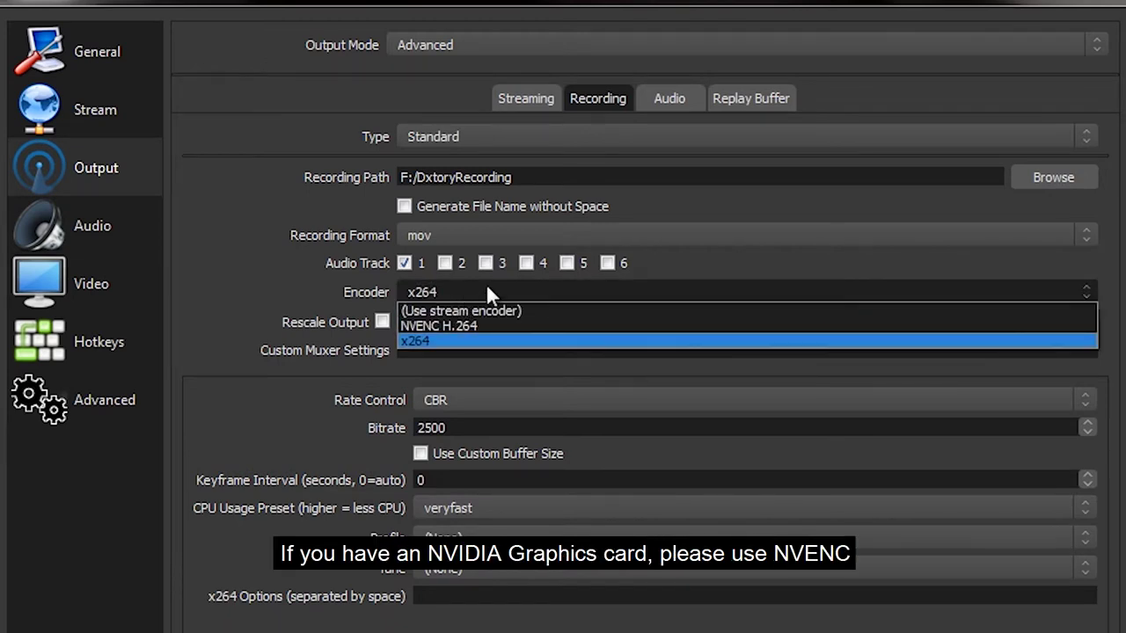
left_click(498, 326)
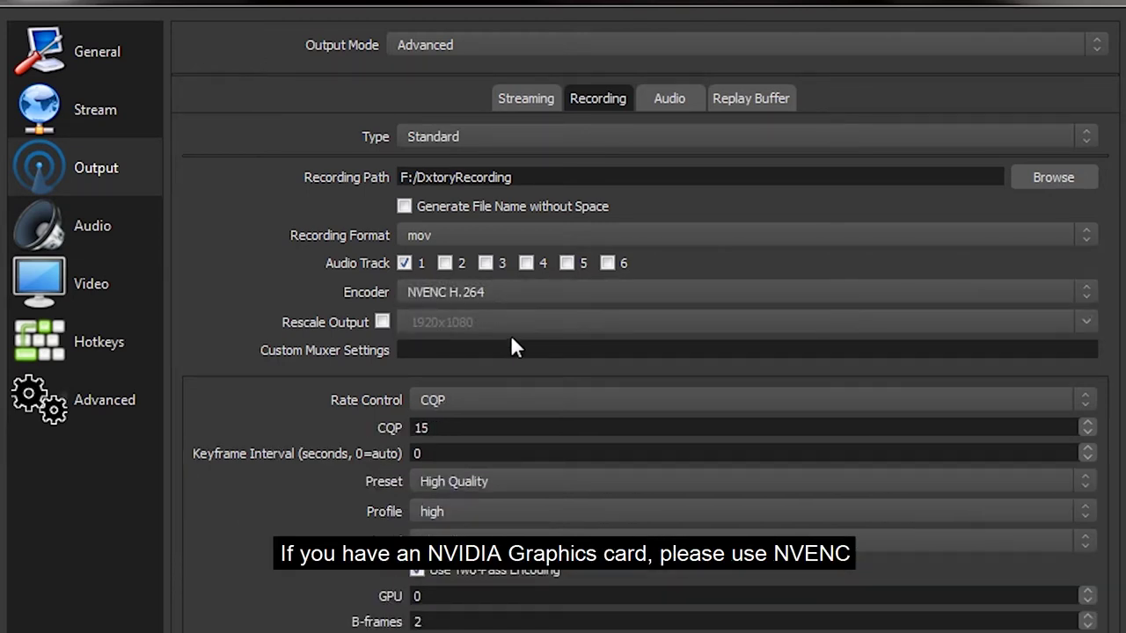
left_click(511, 288)
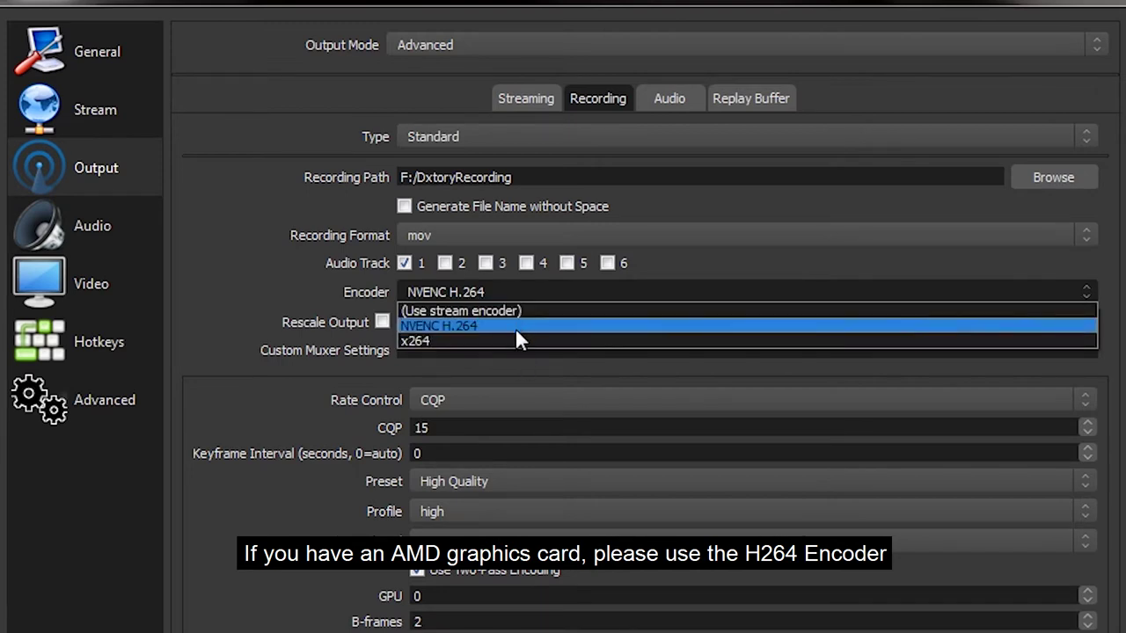
left_click(519, 327)
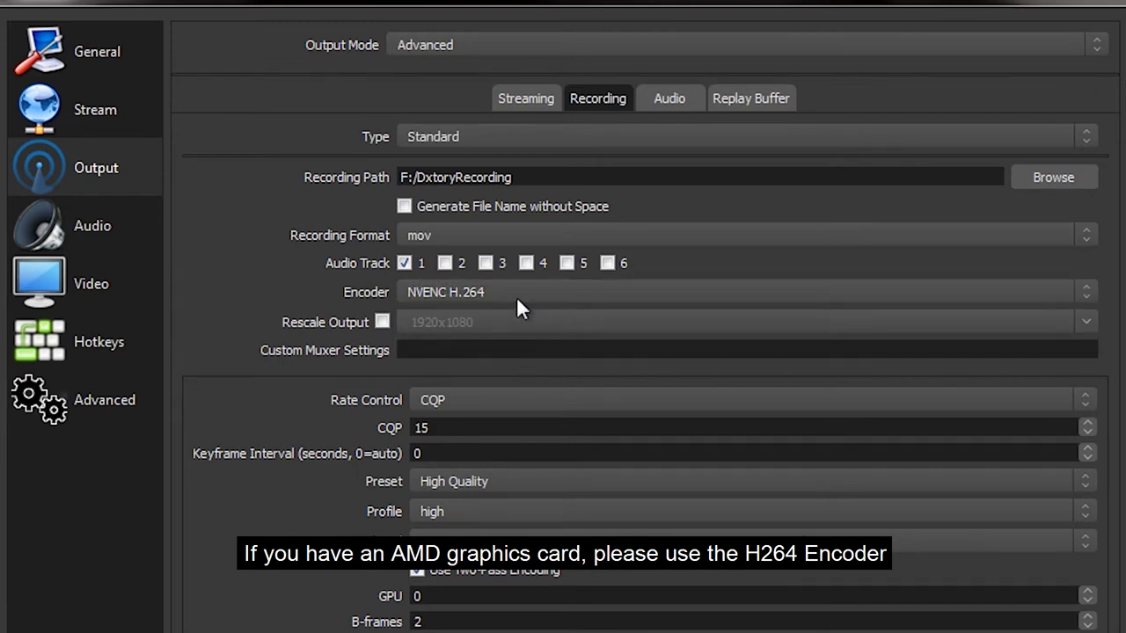
left_click(517, 295)
left_click(516, 294)
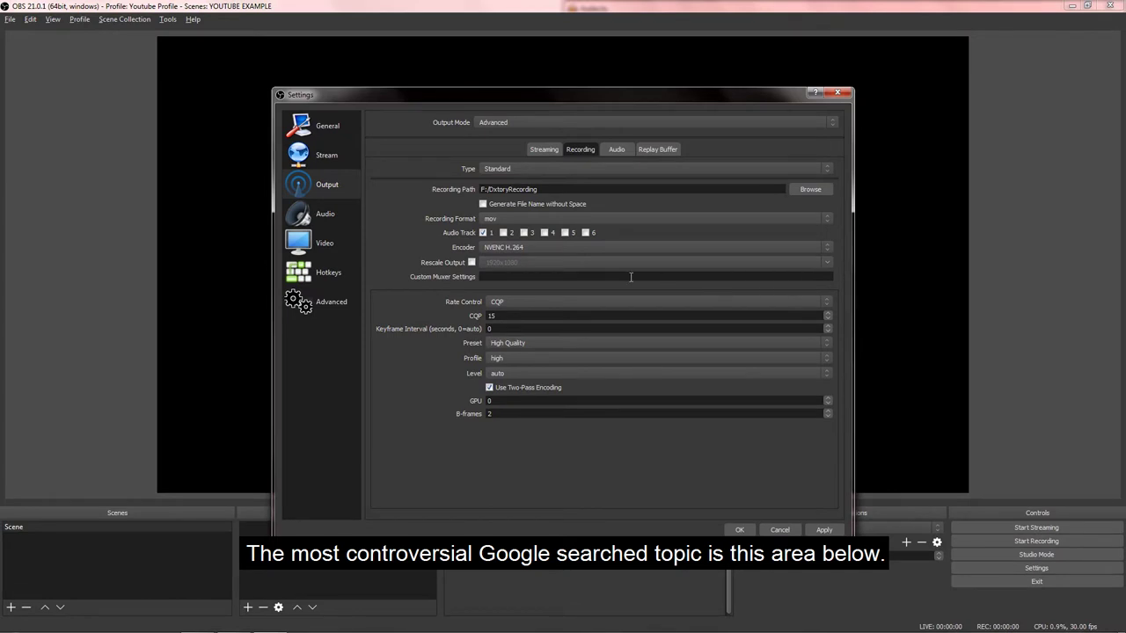
- Try the CQP, VBR and CBR rate control options, checking the 2500 bitrate field
left_click(512, 302)
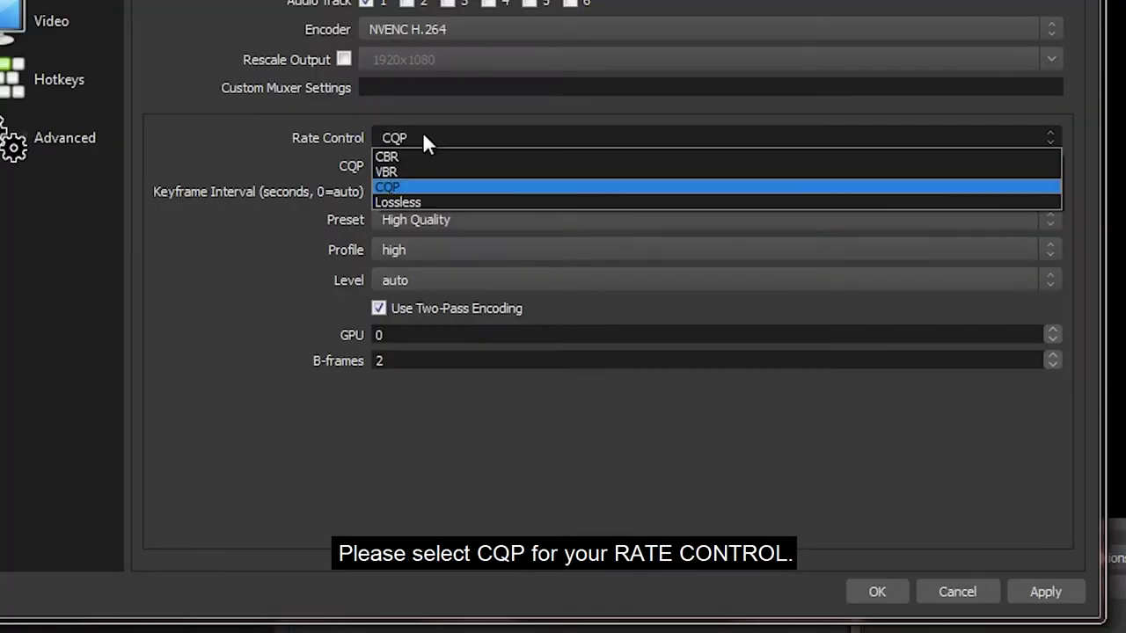
left_click(399, 189)
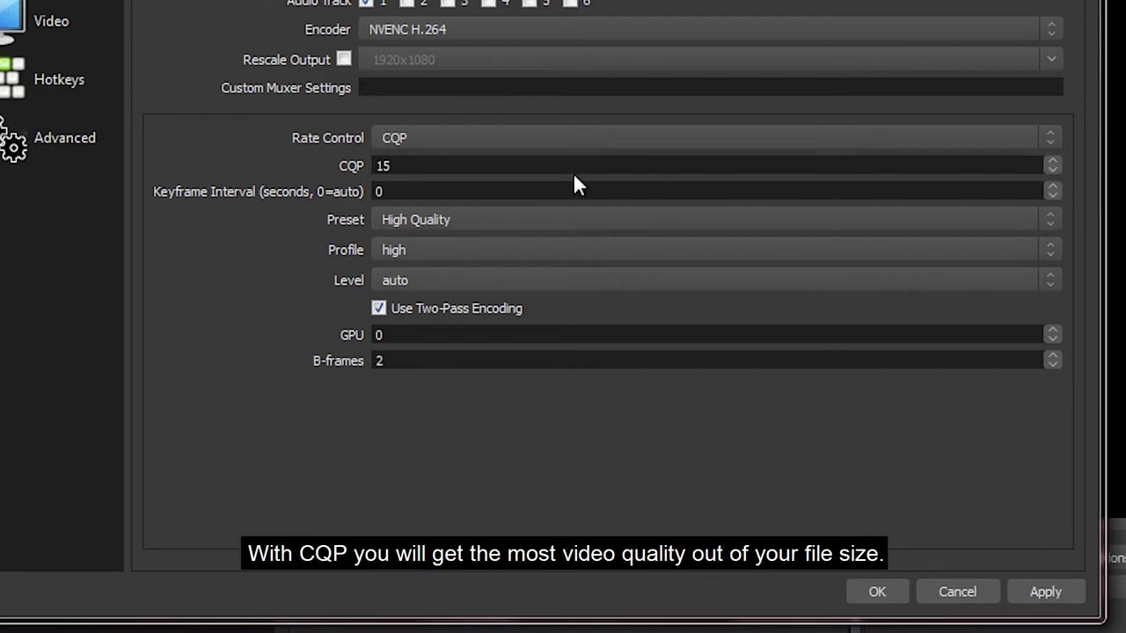
left_click(479, 134)
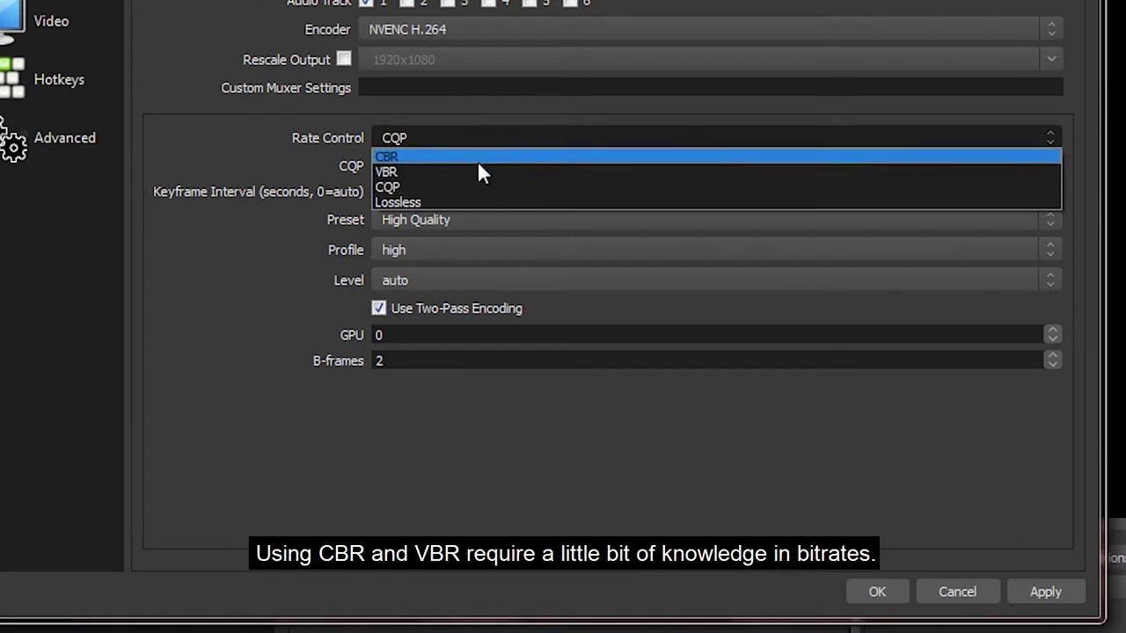
left_click(482, 172)
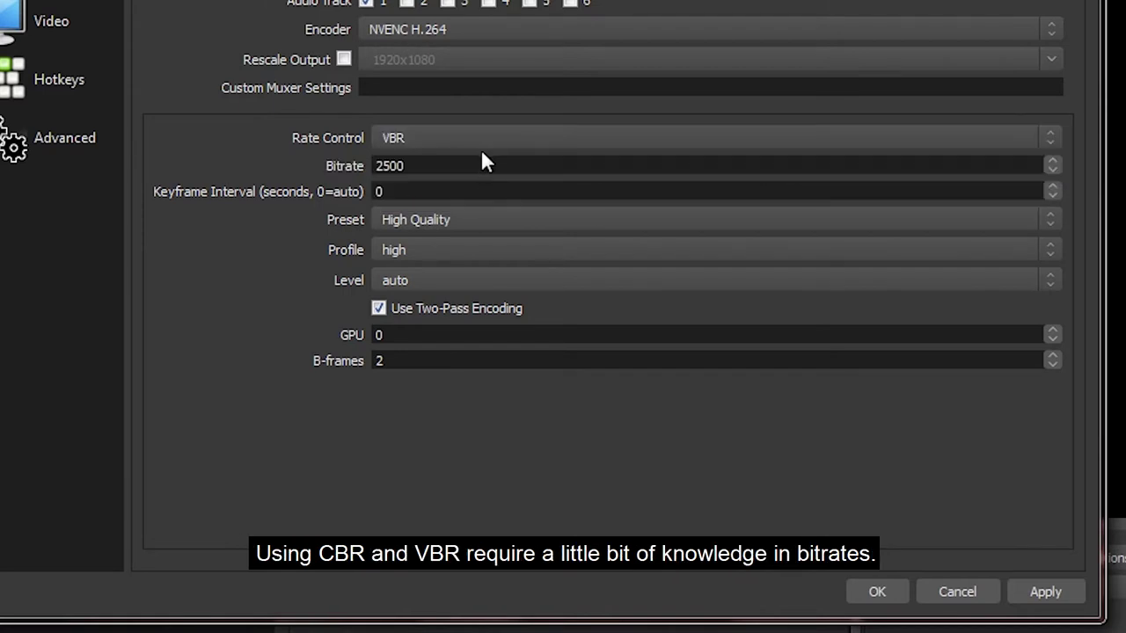
left_click_drag(481, 165, 344, 173)
left_click(419, 166)
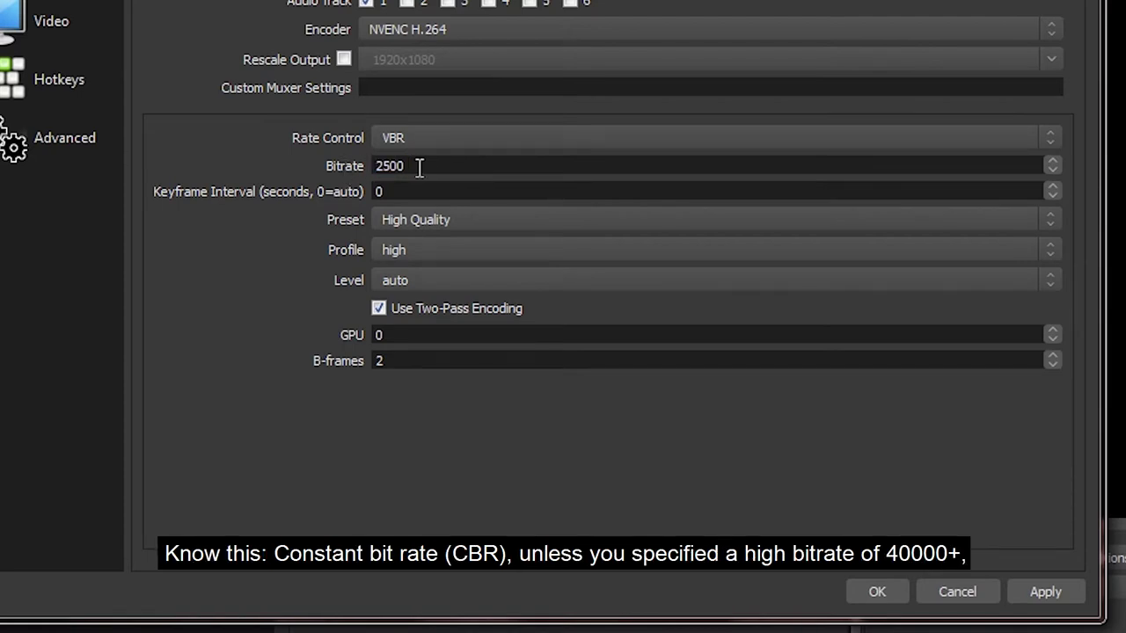
left_click(442, 144)
left_click(442, 152)
left_click_drag(456, 167, 377, 165)
left_click(456, 166)
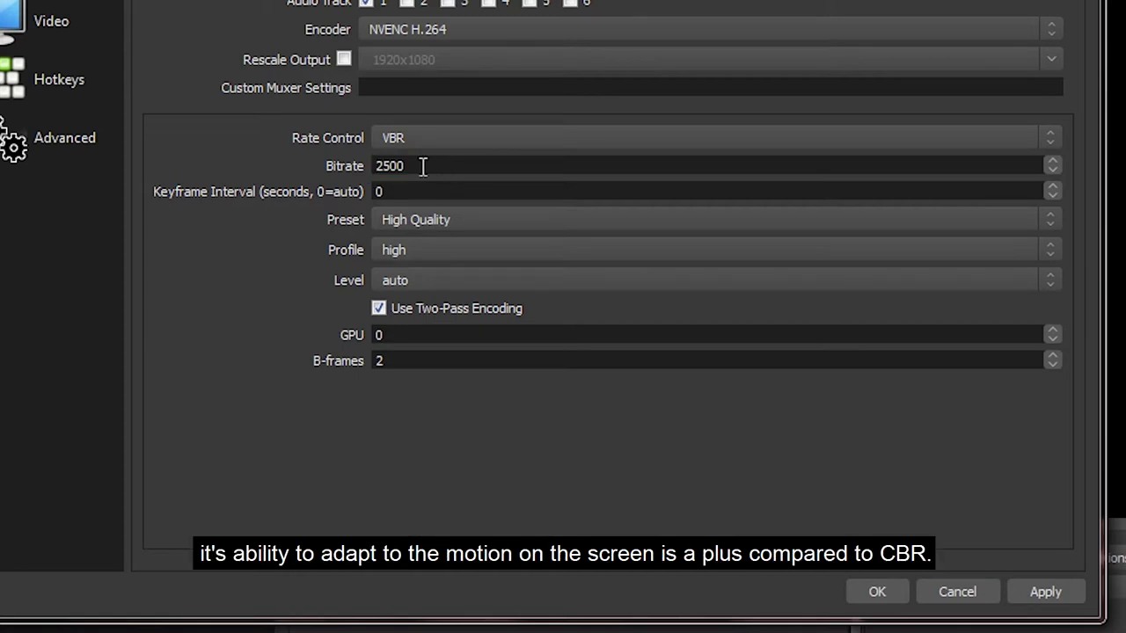
left_click_drag(423, 166, 365, 167)
left_click(424, 168)
- Set the rate control to VBR and replace the 2500 bitrate with 40000
scroll(431, 141, "down", 1)
left_click(432, 139)
left_click(431, 172)
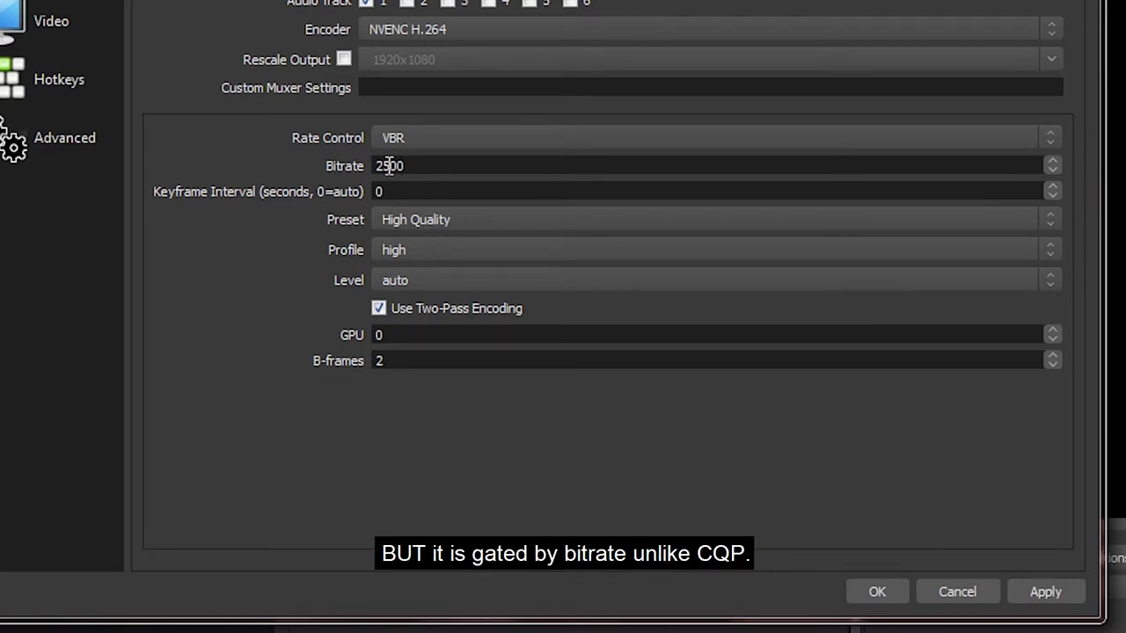
left_click(411, 138)
left_click(380, 187)
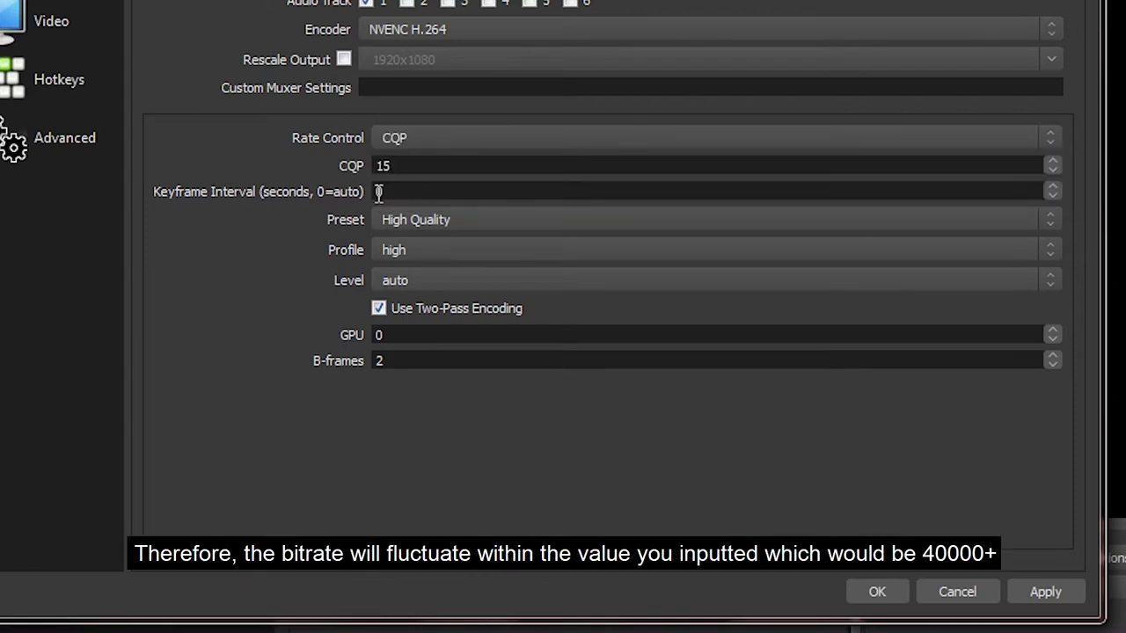
left_click(396, 138)
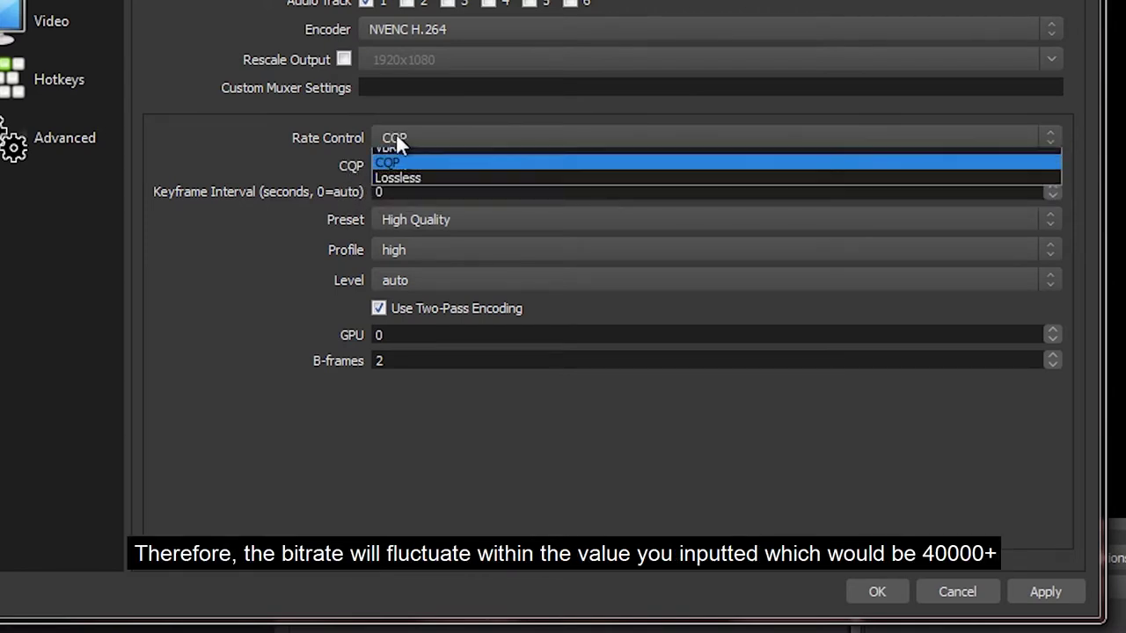
left_click(397, 167)
left_click(435, 167)
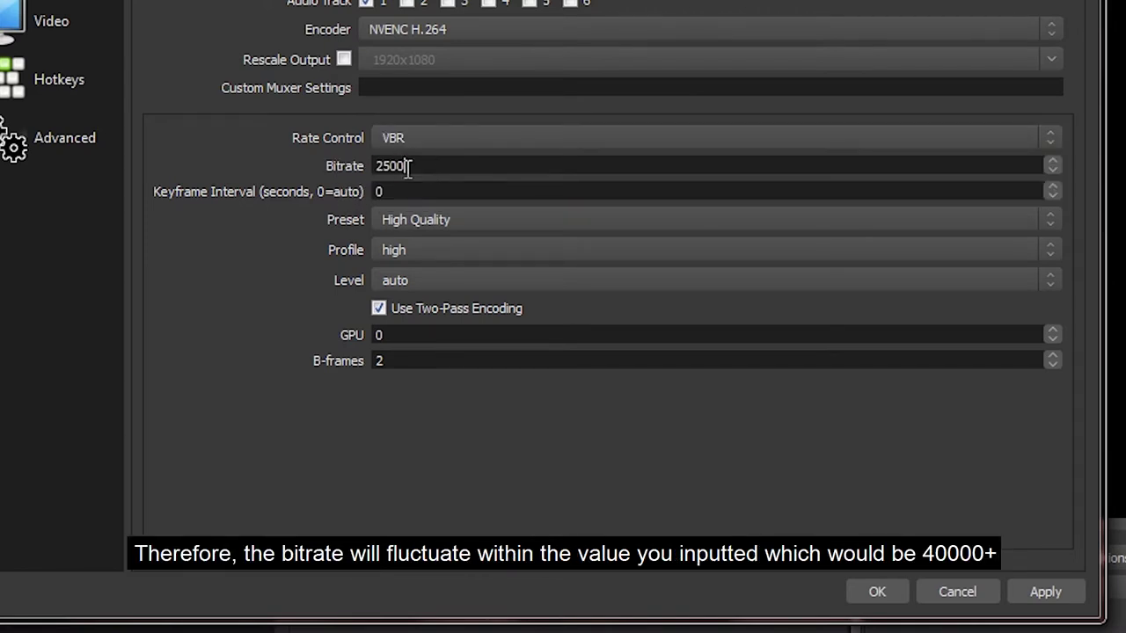
key("ctrl+a")
type("40000")
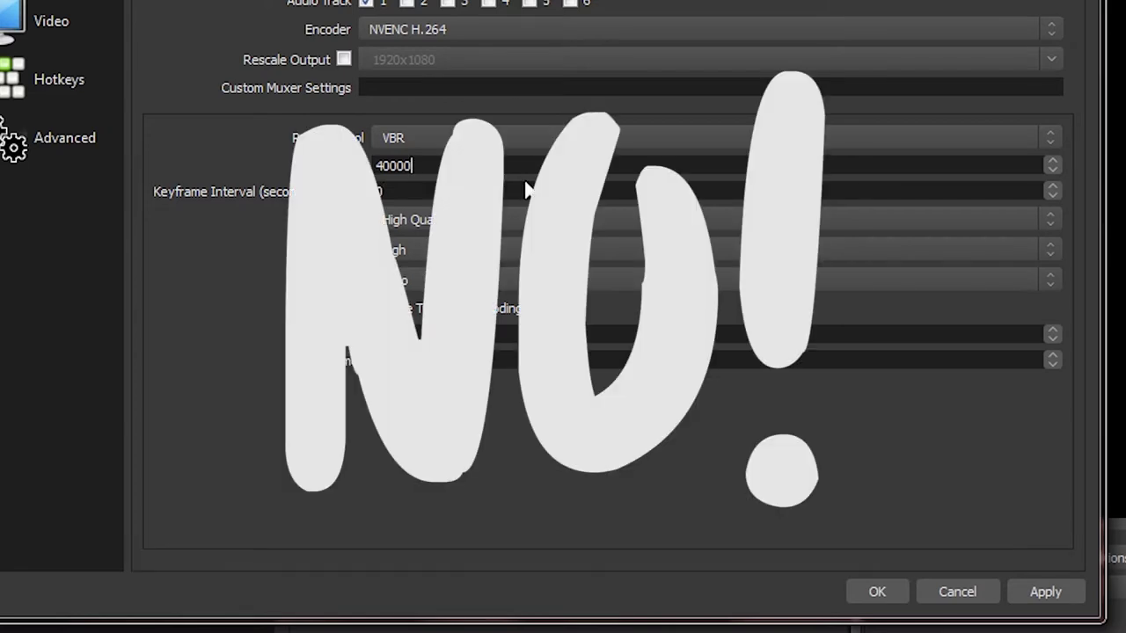
- Switch the rate control to Lossless and settle the encoder preset on High Performance
left_click(437, 139)
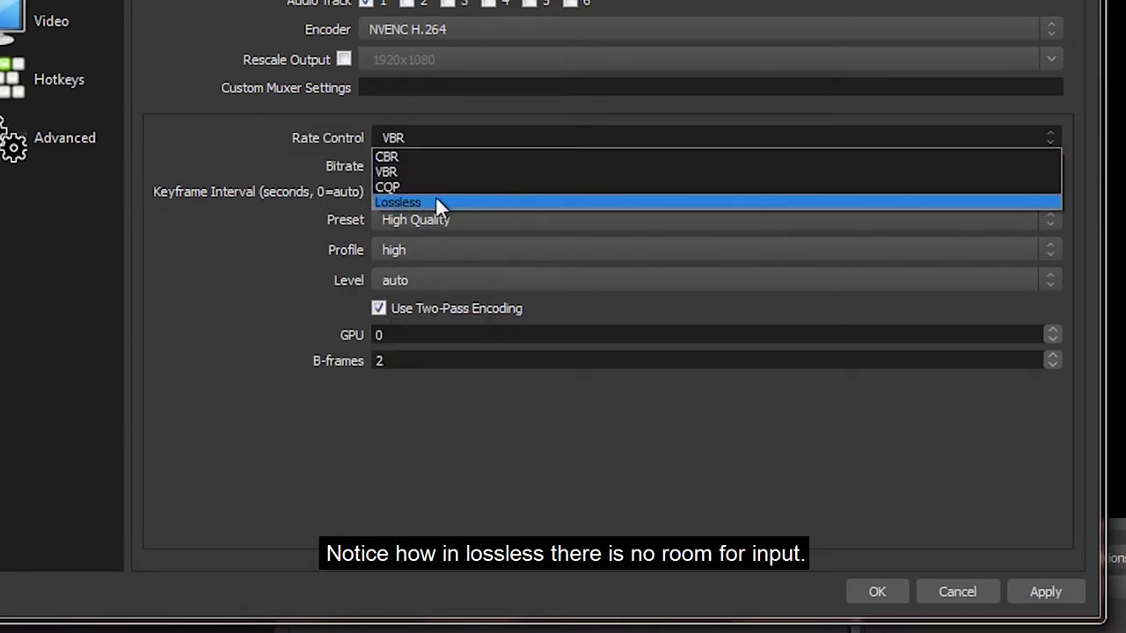
left_click(436, 201)
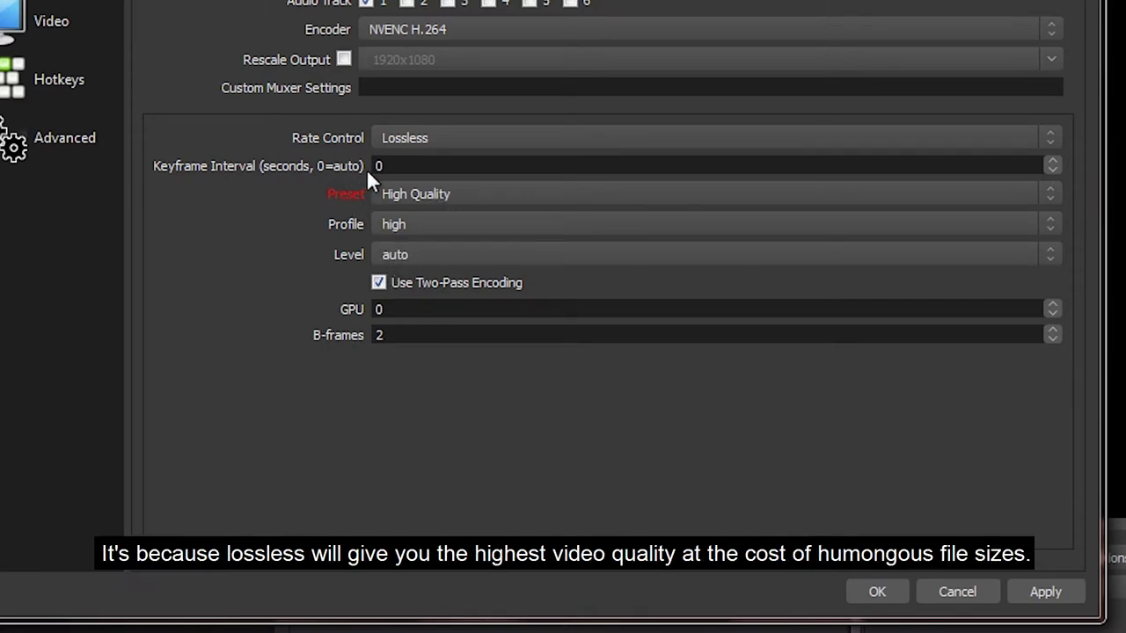
left_click(539, 201)
left_click(543, 244)
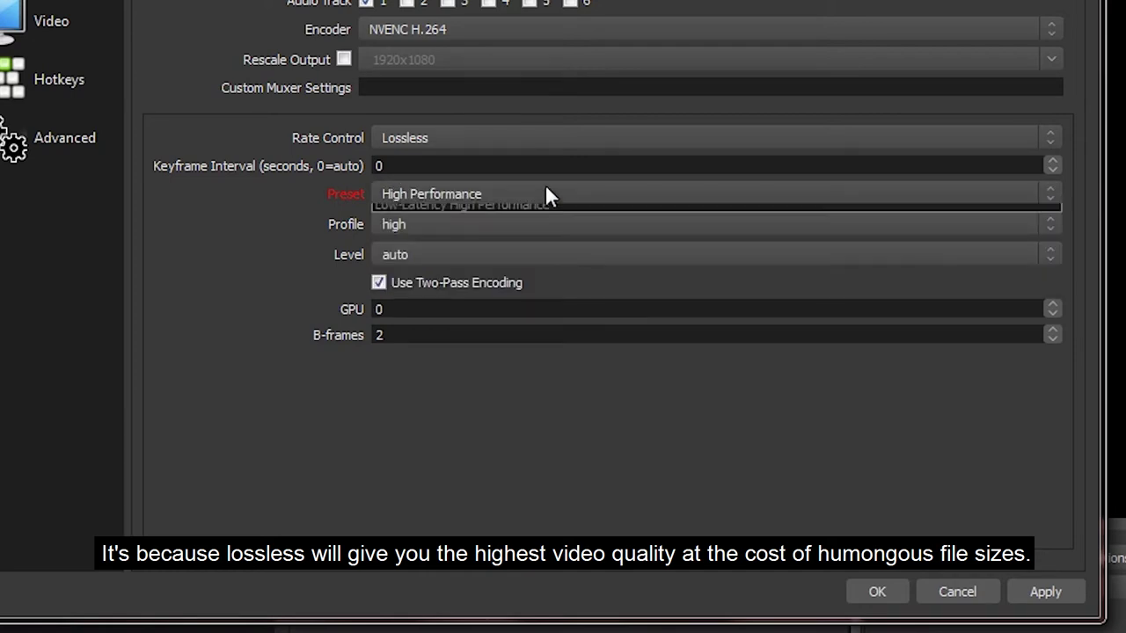
left_click(505, 243)
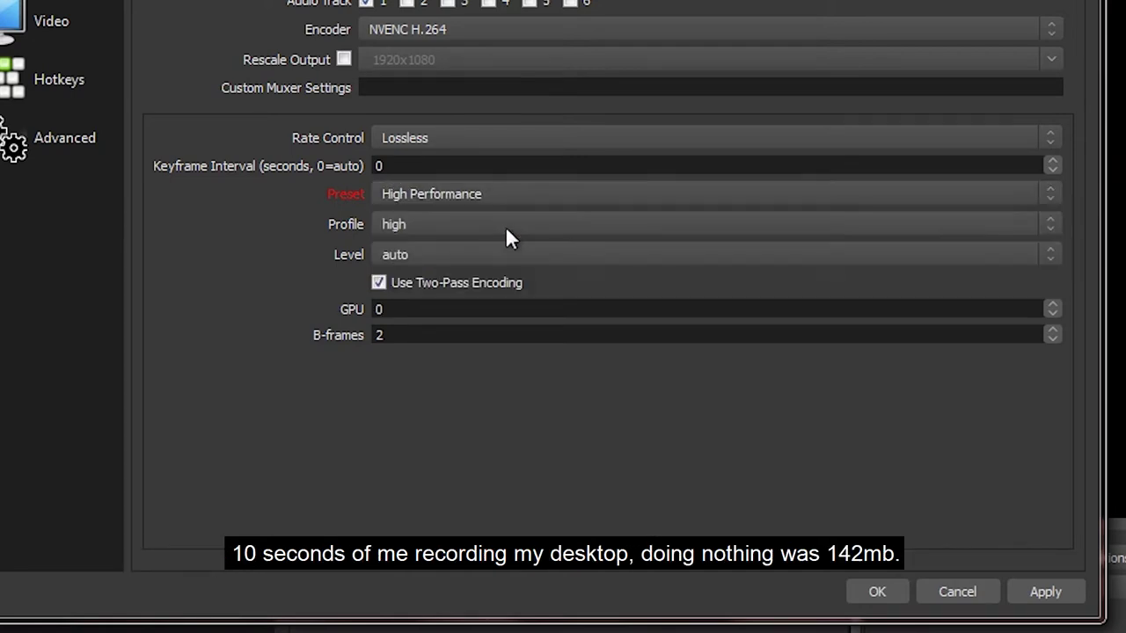
left_click(502, 200)
left_click(496, 212)
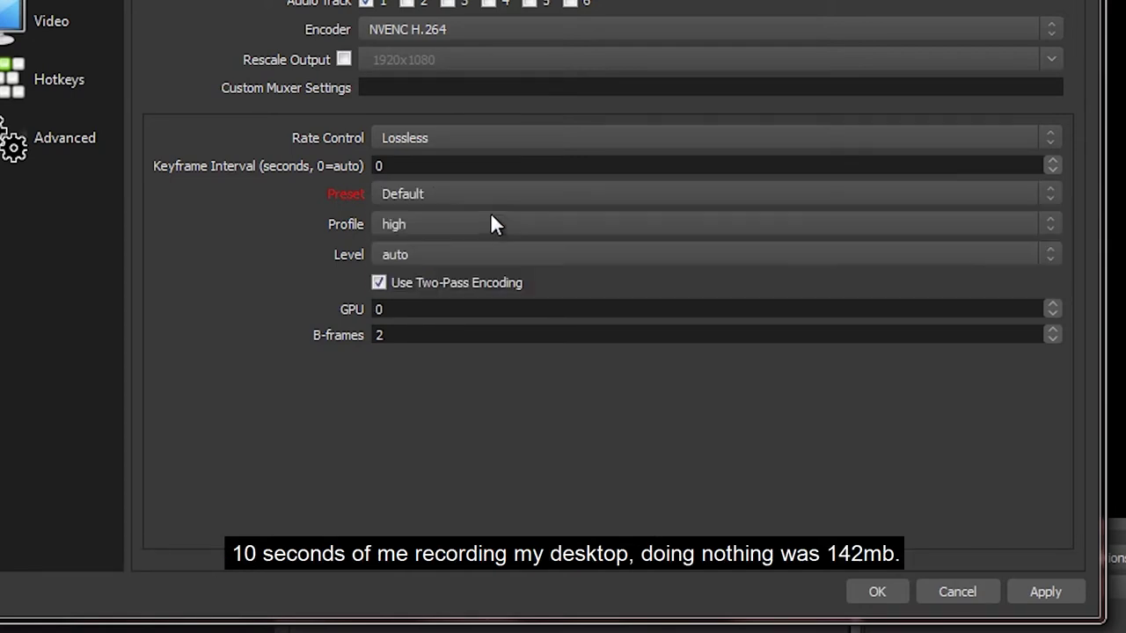
left_click(424, 193)
left_click(436, 243)
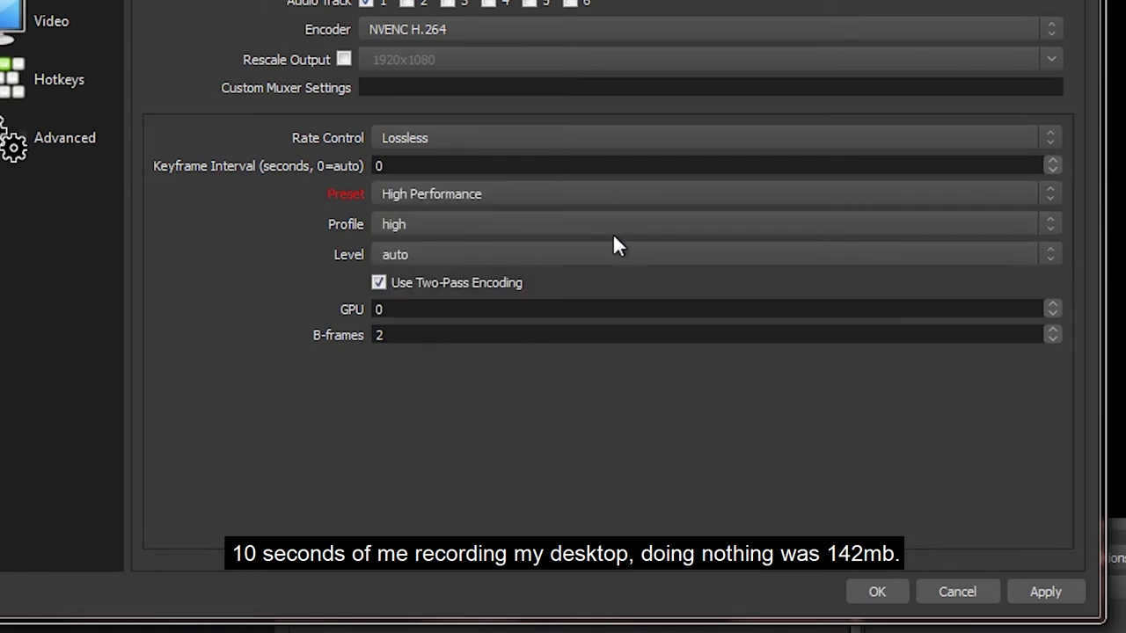
- Leave the encoder profile on high and the level on auto
left_click(510, 227)
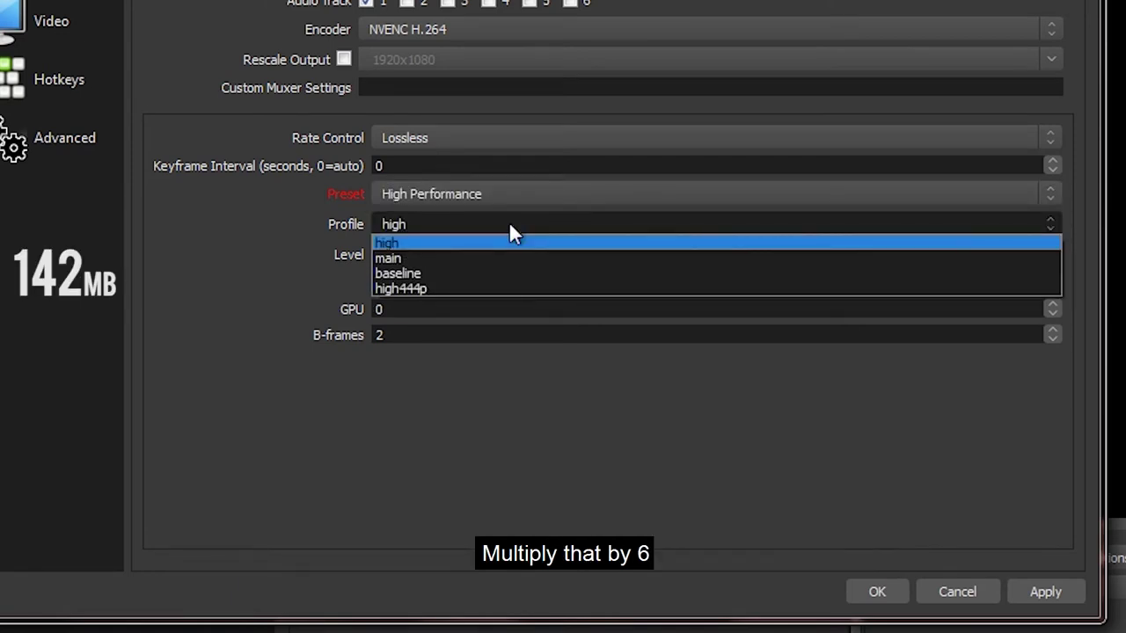
left_click(514, 235)
left_click(495, 254)
left_click(497, 271)
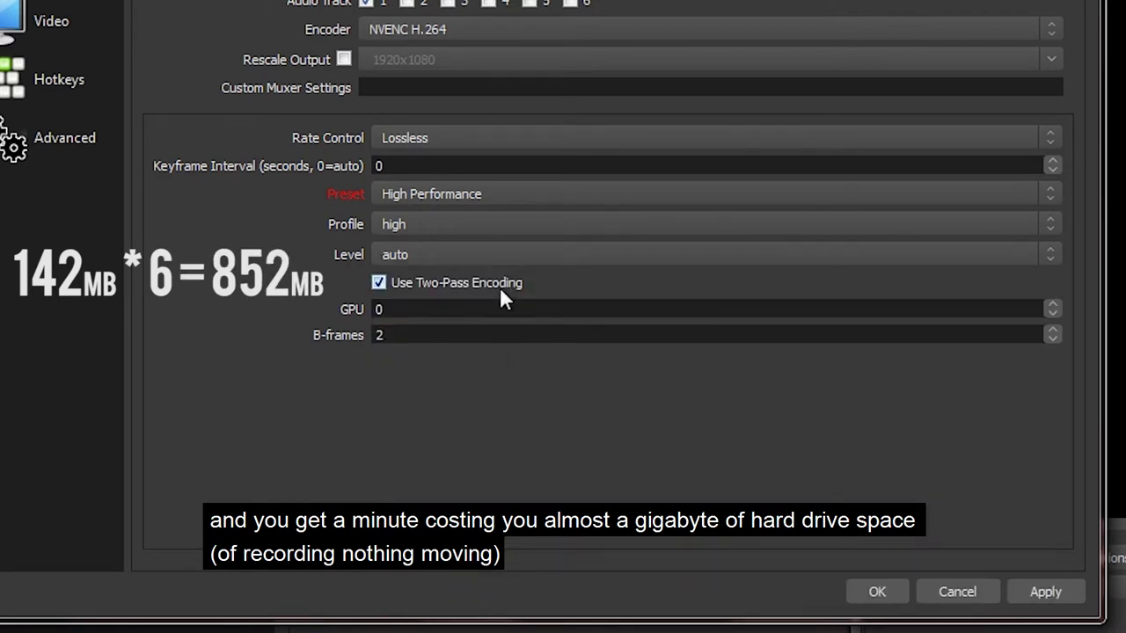
- Switch the rate control to CQP and try quality values 18, 14 and 15
left_click(499, 141)
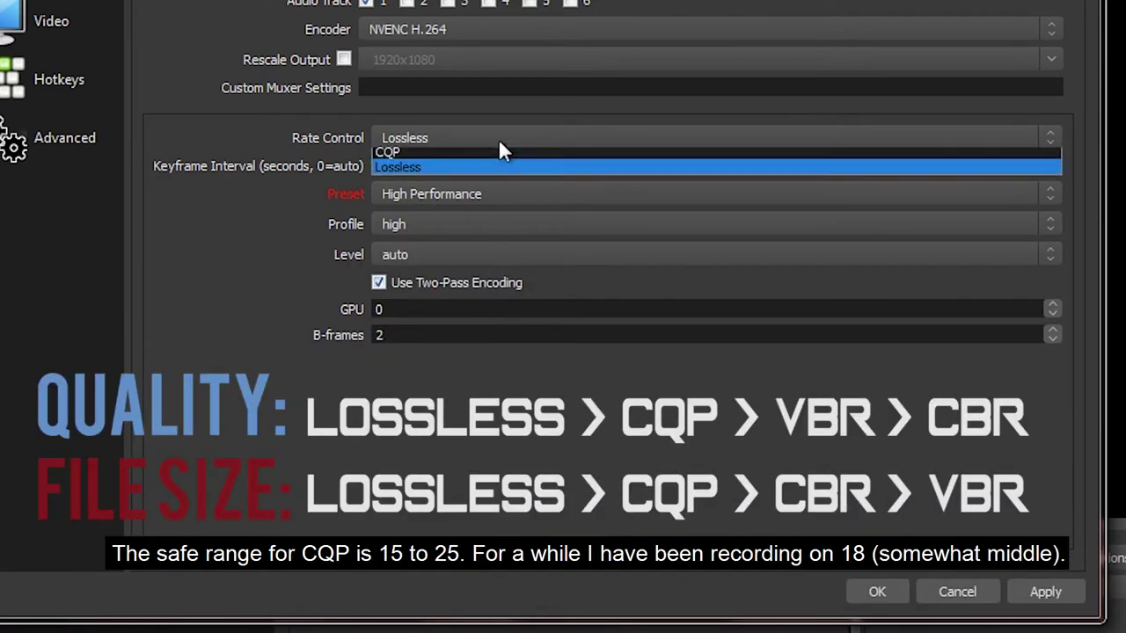
left_click(488, 182)
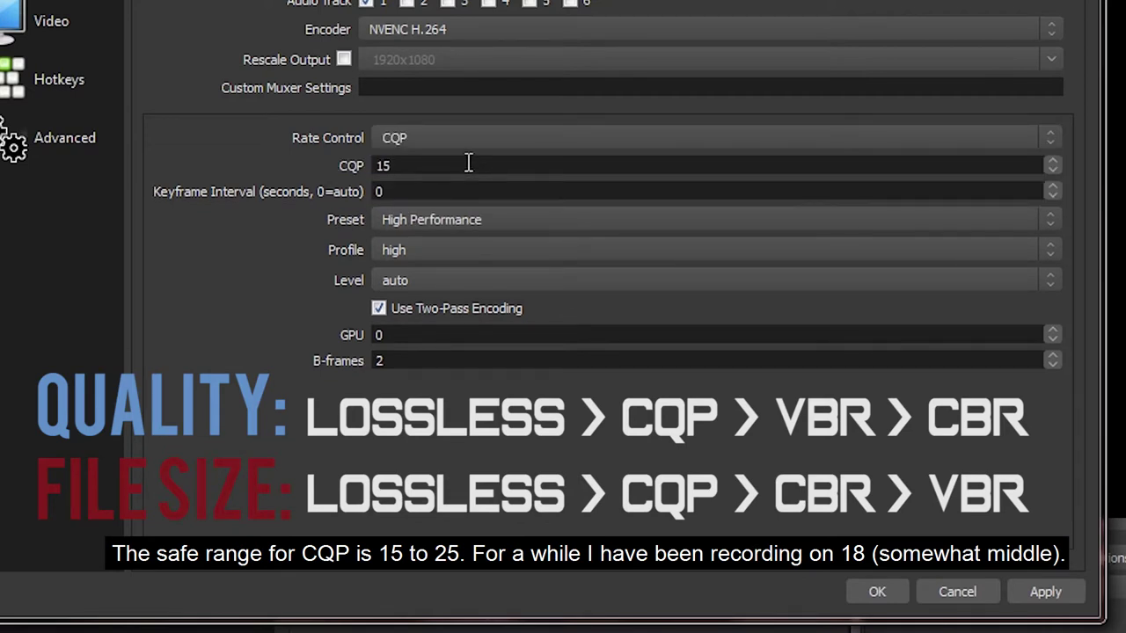
key("BackSpace")
type("8")
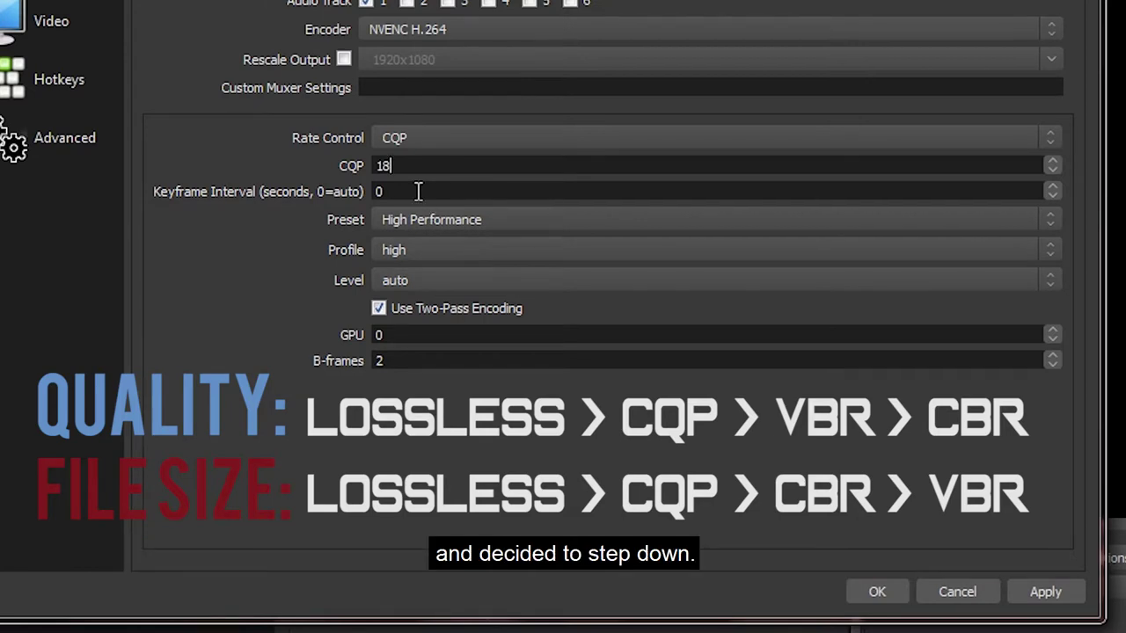
key("Down")
key("Down")
key("Down")
key("Down")
key("Down")
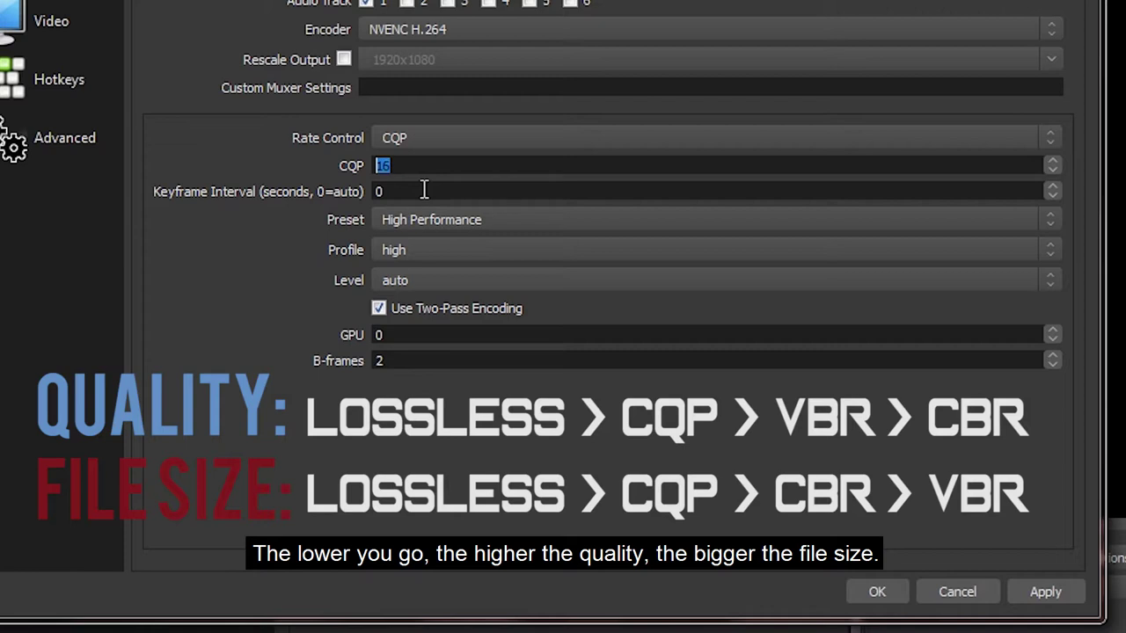
type("14")
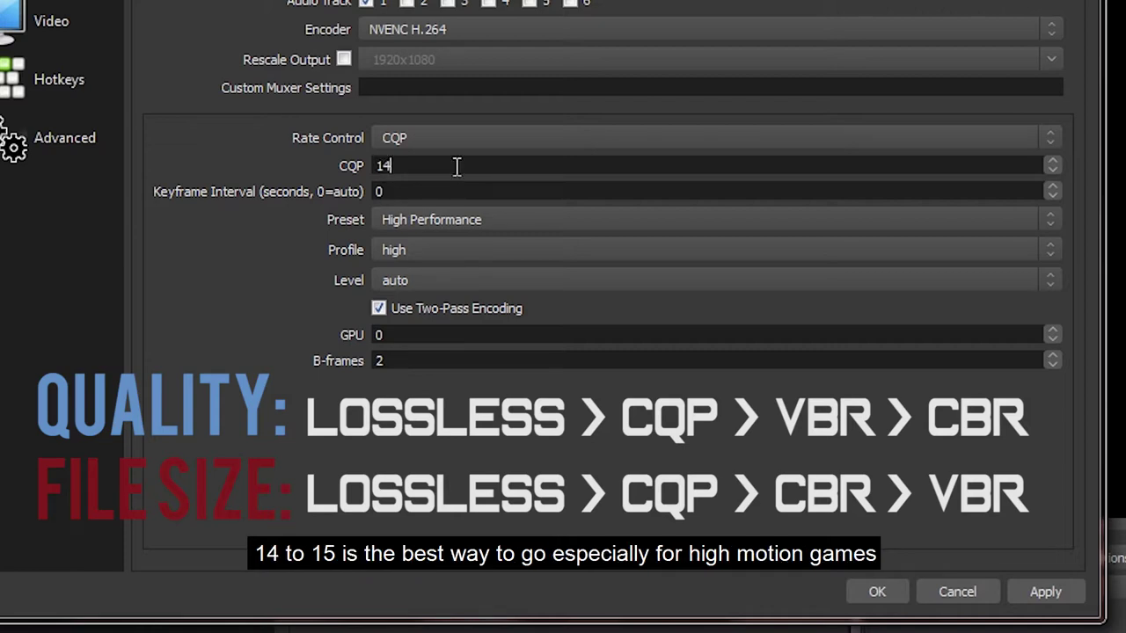
key("Up")
left_click(462, 189)
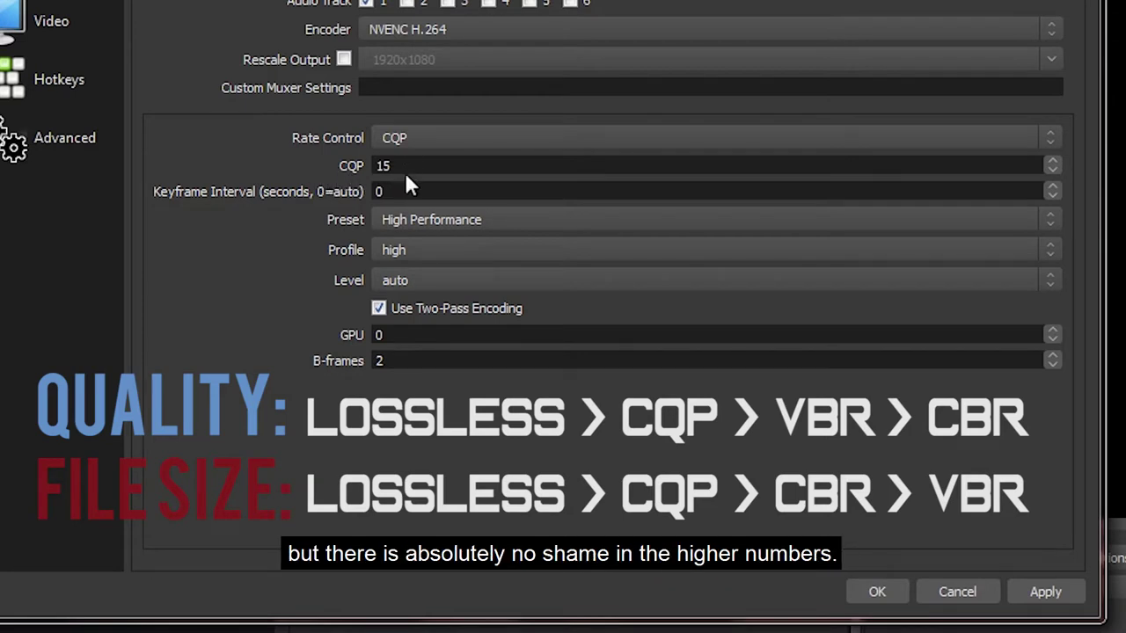
- Replace the CQP value with 20
left_click(430, 167)
scroll(429, 167, "up", 2)
type("20")
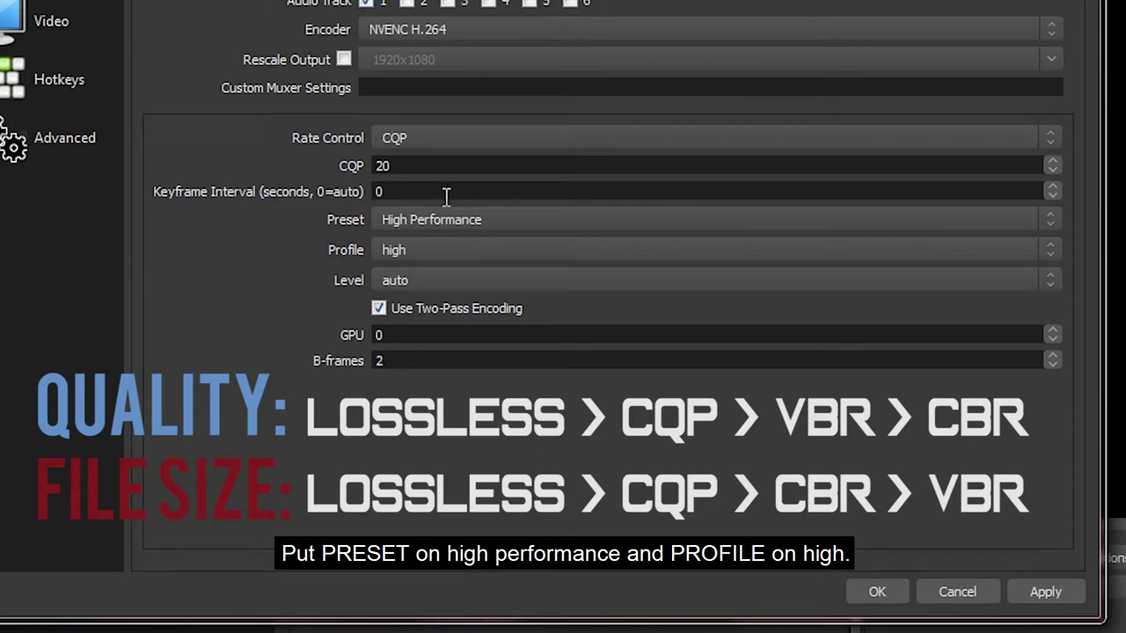
left_click(457, 192)
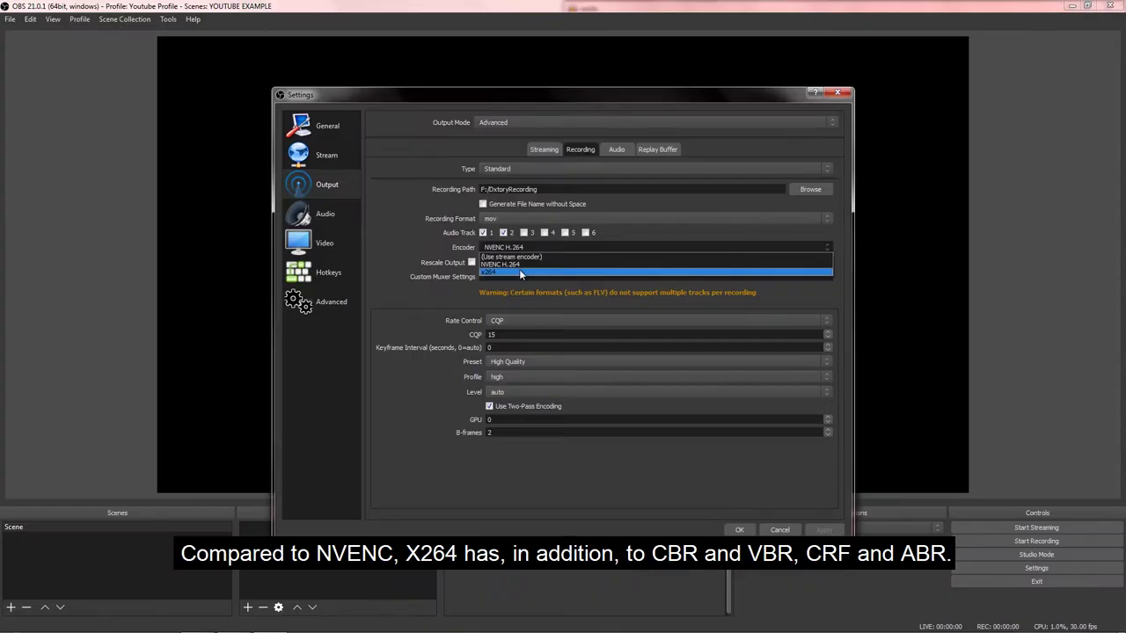
- Switch the recording encoder to x264 and try its CRF, ABR and VBR rate controls
left_click(519, 268)
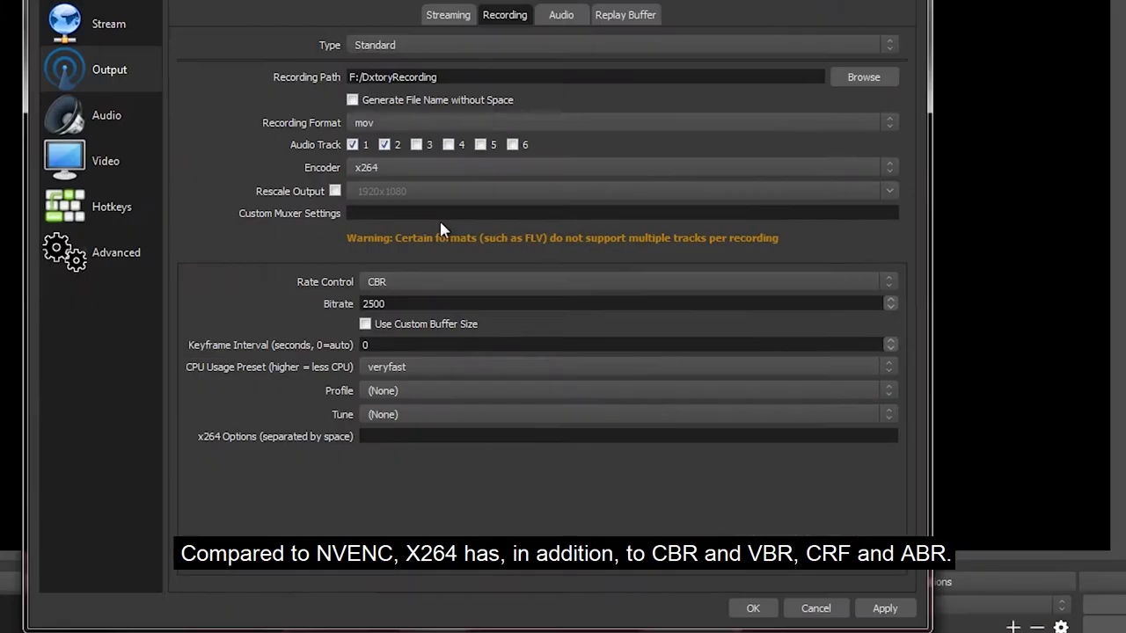
left_click(418, 282)
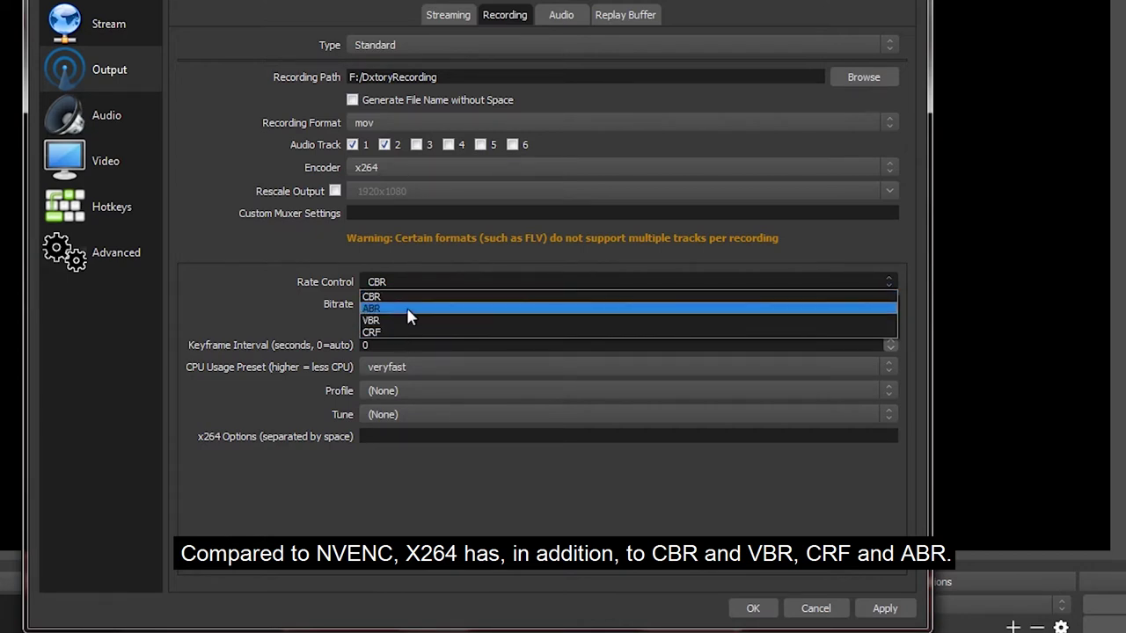
left_click(402, 331)
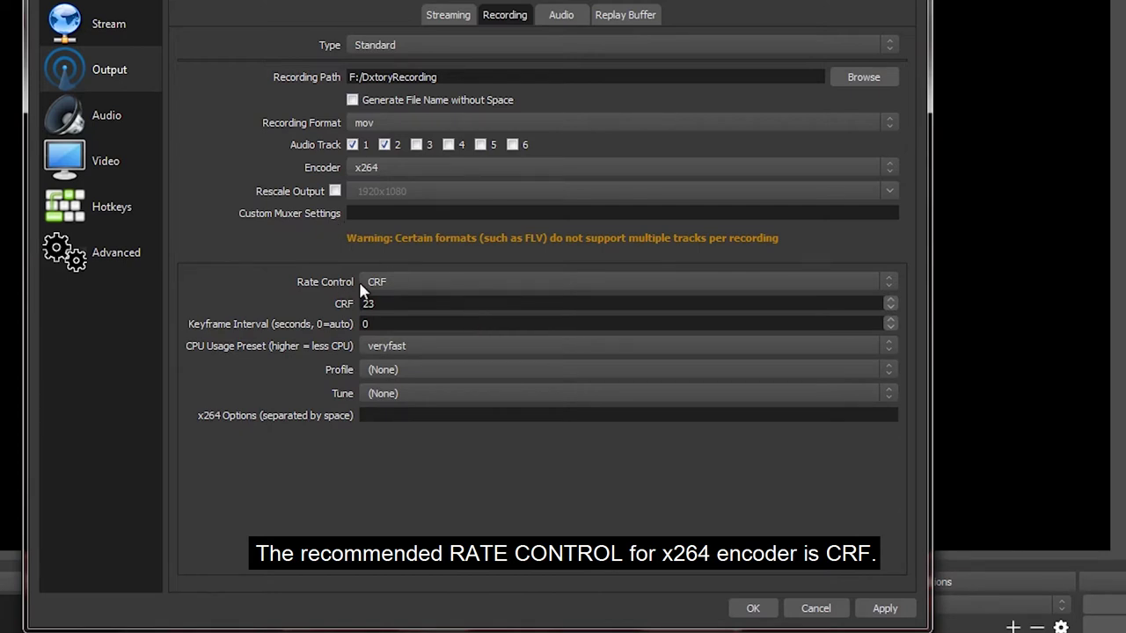
left_click(403, 282)
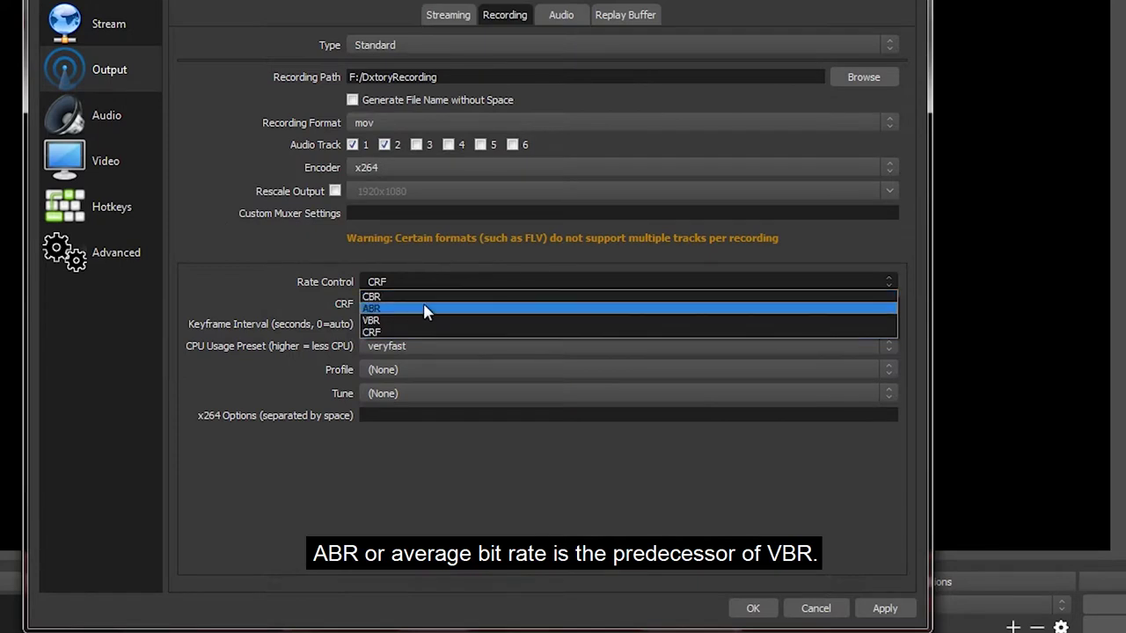
left_click(423, 303)
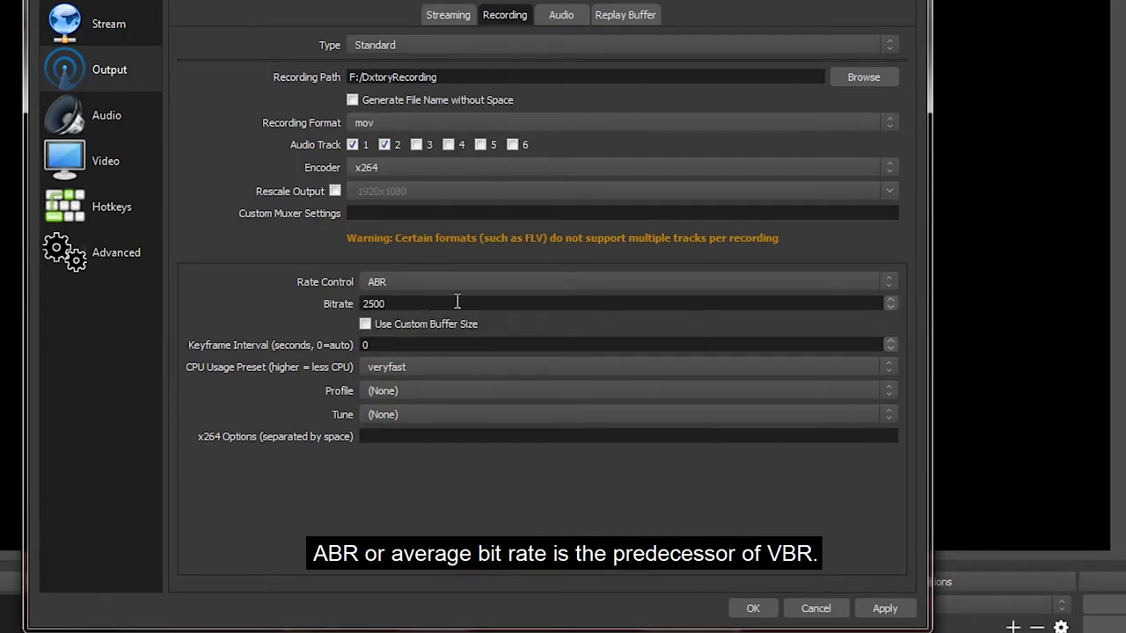
left_click(485, 283)
left_click(446, 320)
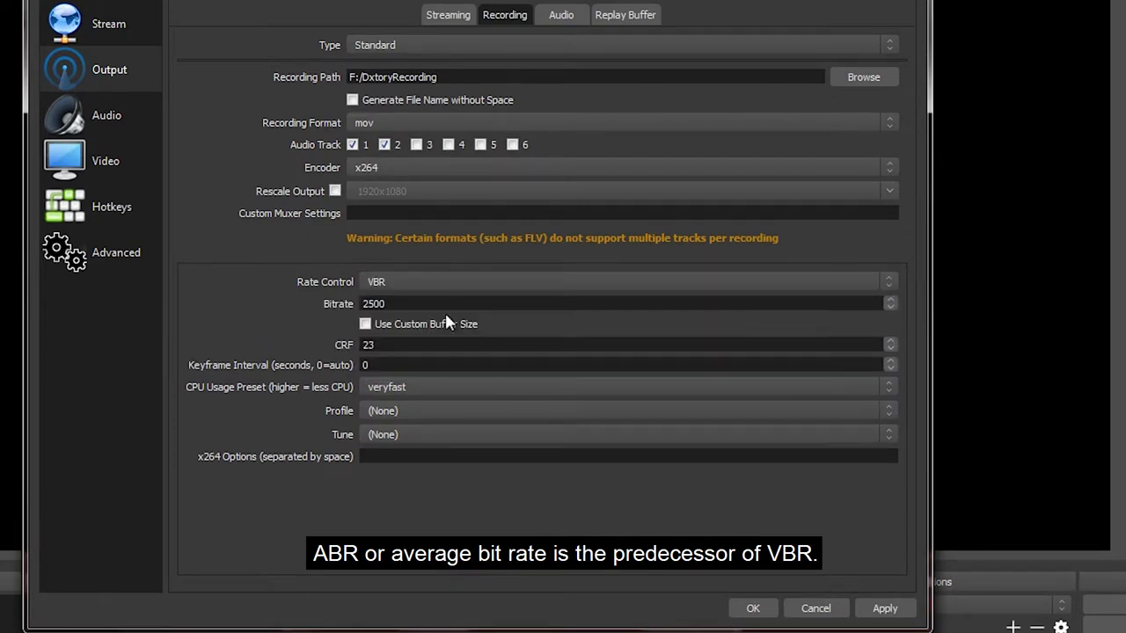
- Compare the CBR, ABR and VBR rate control methods, finally settling on CRF
left_click_drag(432, 346, 366, 348)
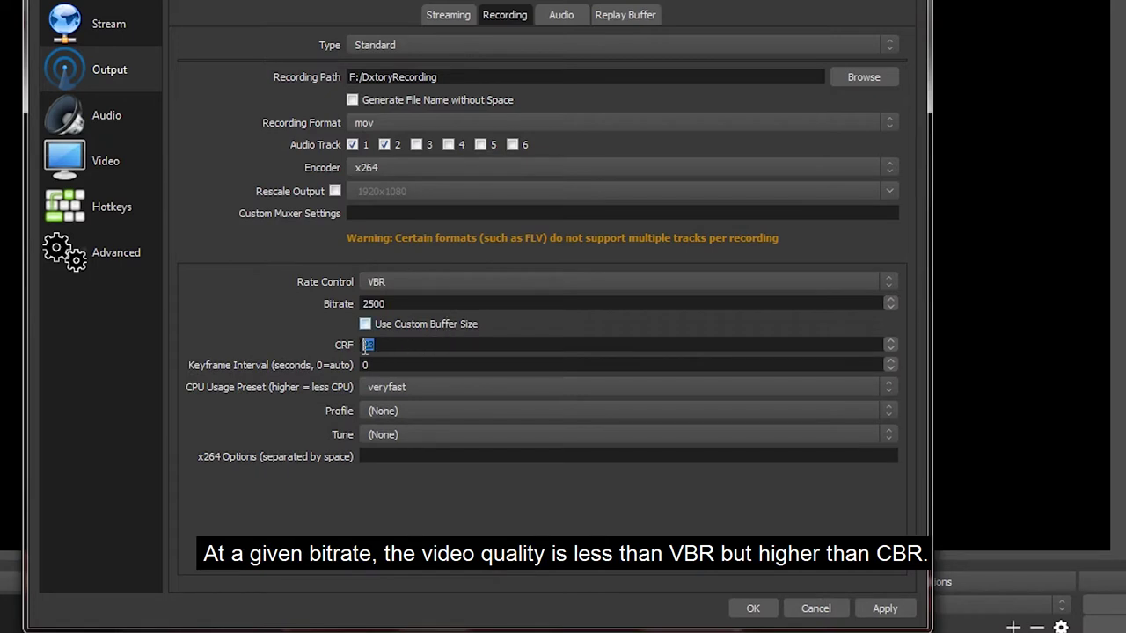
left_click(443, 278)
left_click(420, 331)
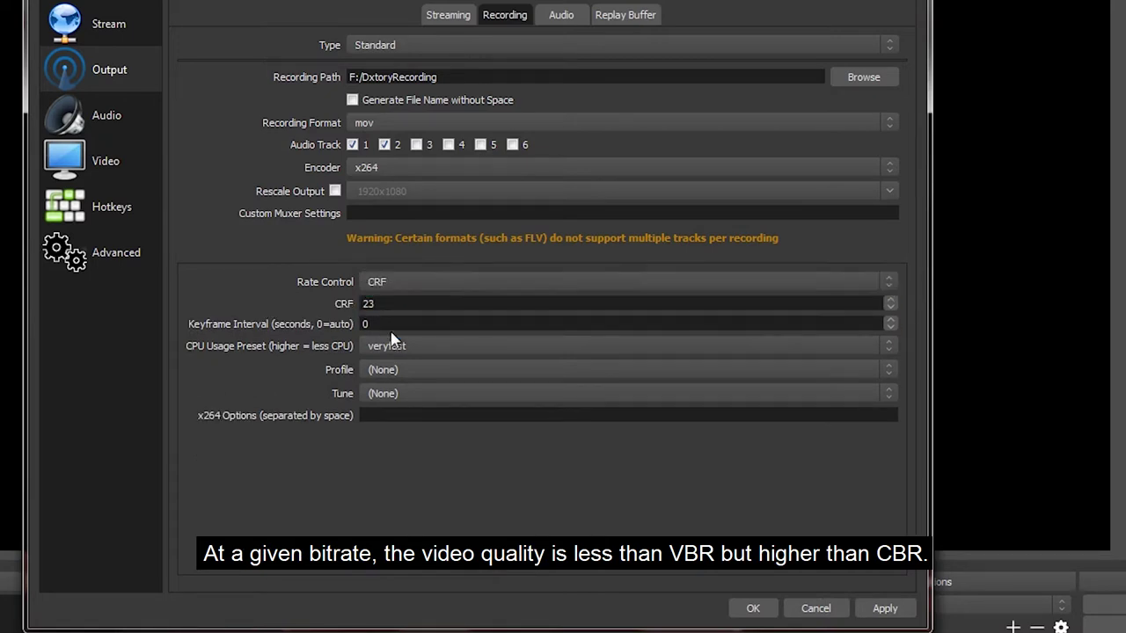
left_click(417, 283)
left_click(409, 310)
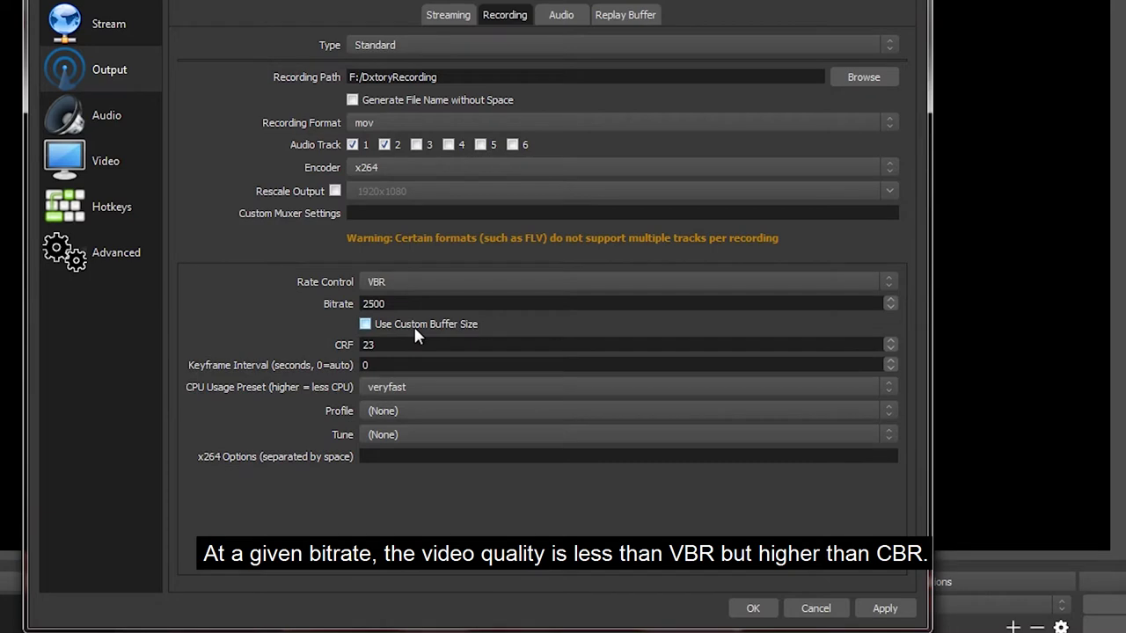
left_click(428, 278)
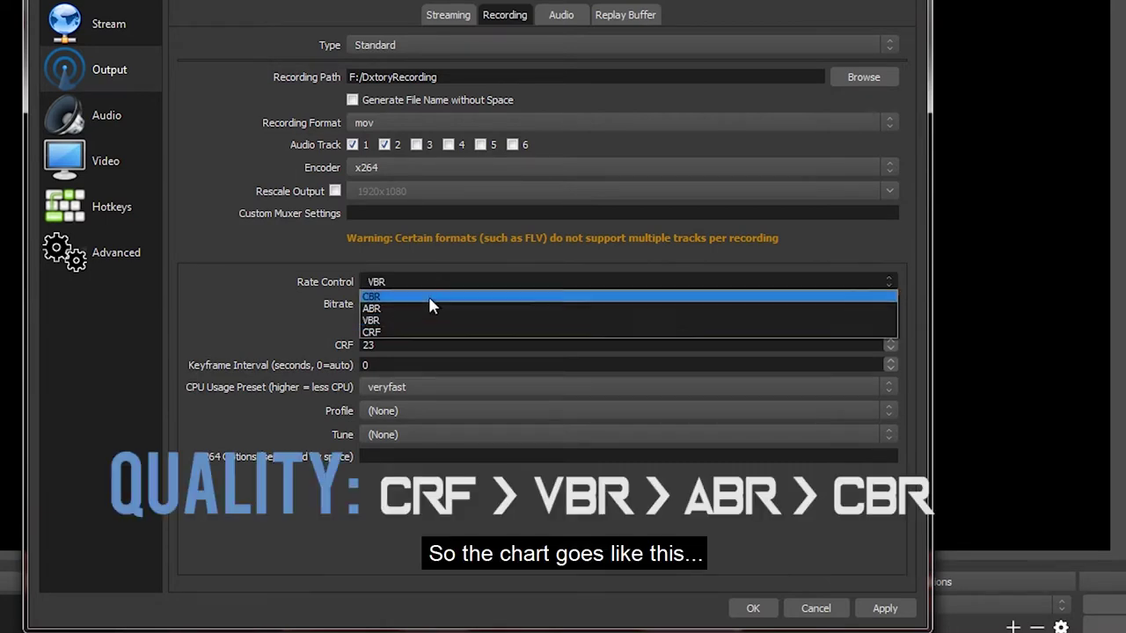
left_click(424, 332)
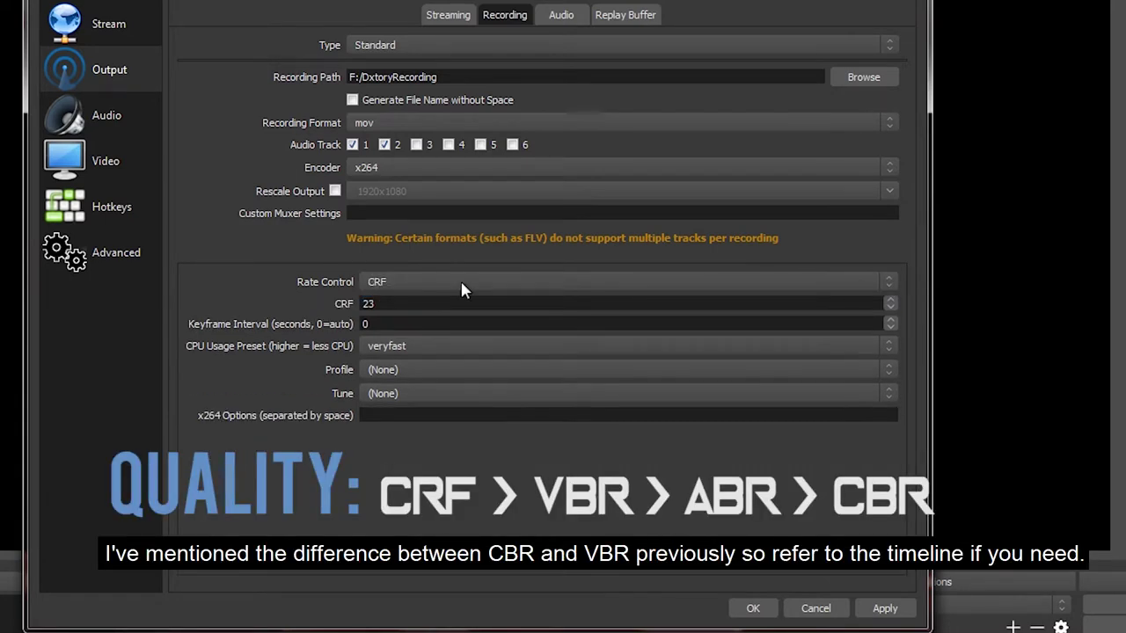
left_click(461, 283)
left_click(429, 299)
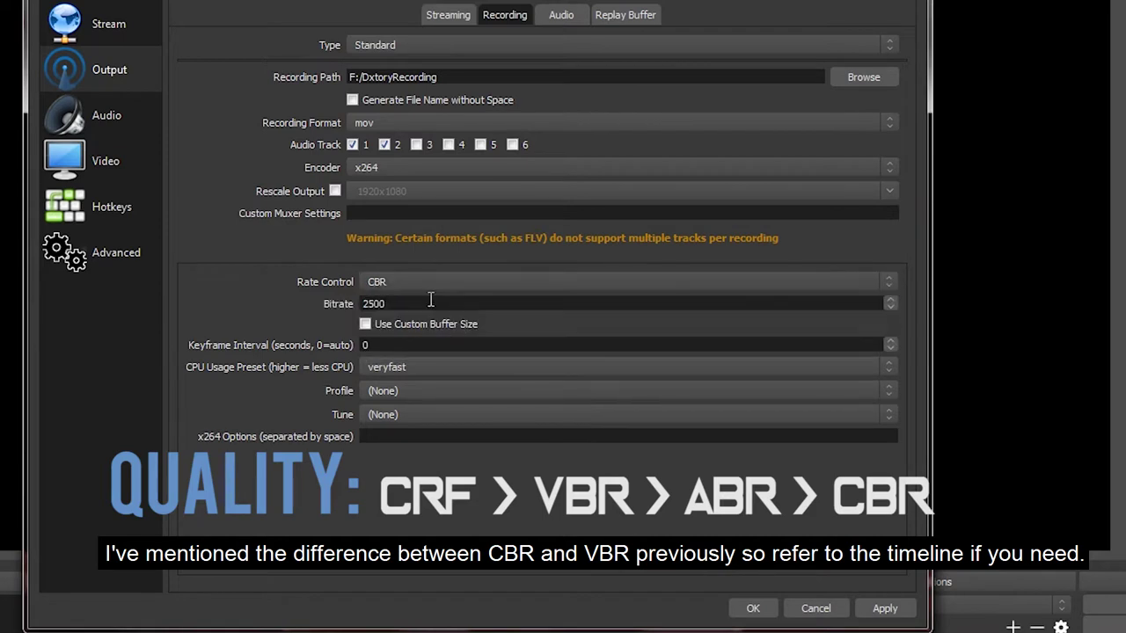
left_click(438, 283)
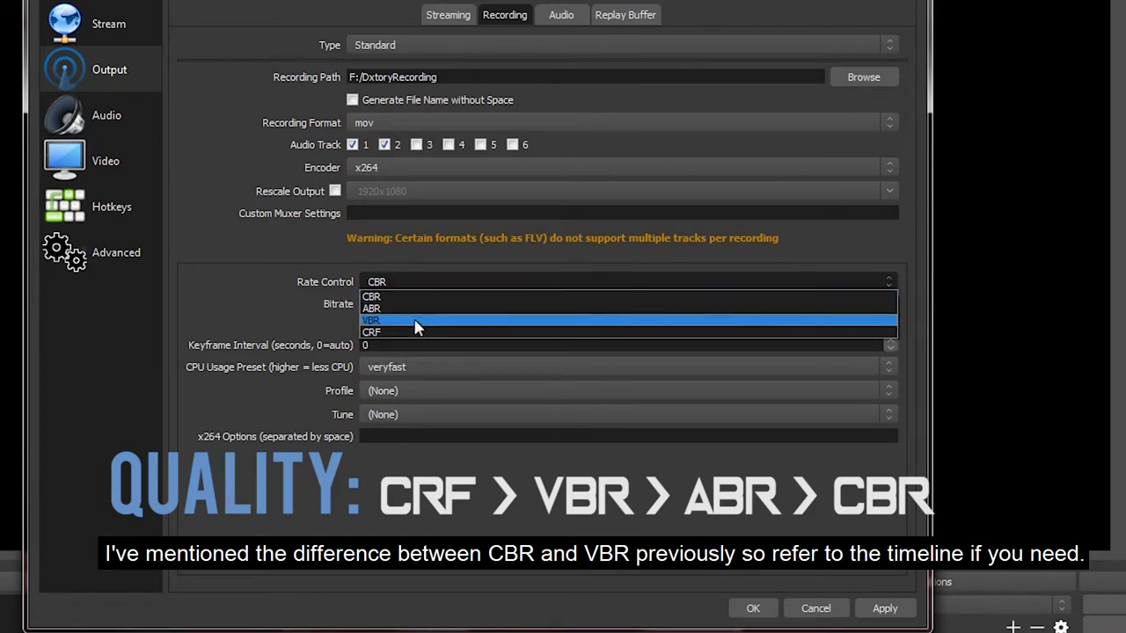
left_click(419, 320)
left_click(421, 285)
left_click(420, 309)
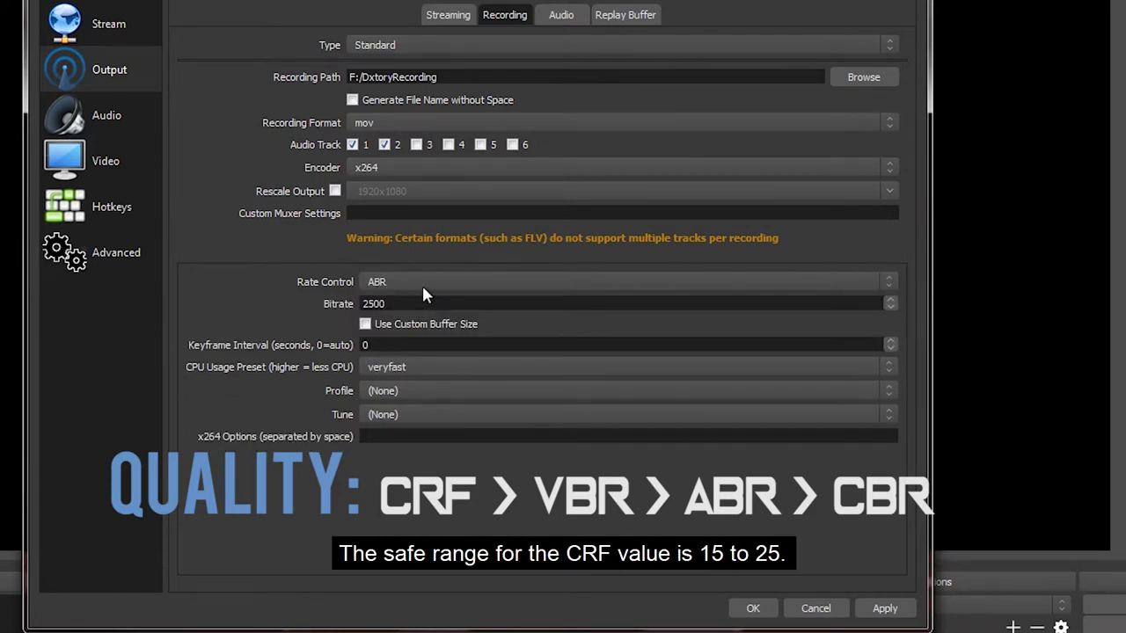
left_click(424, 283)
left_click(417, 332)
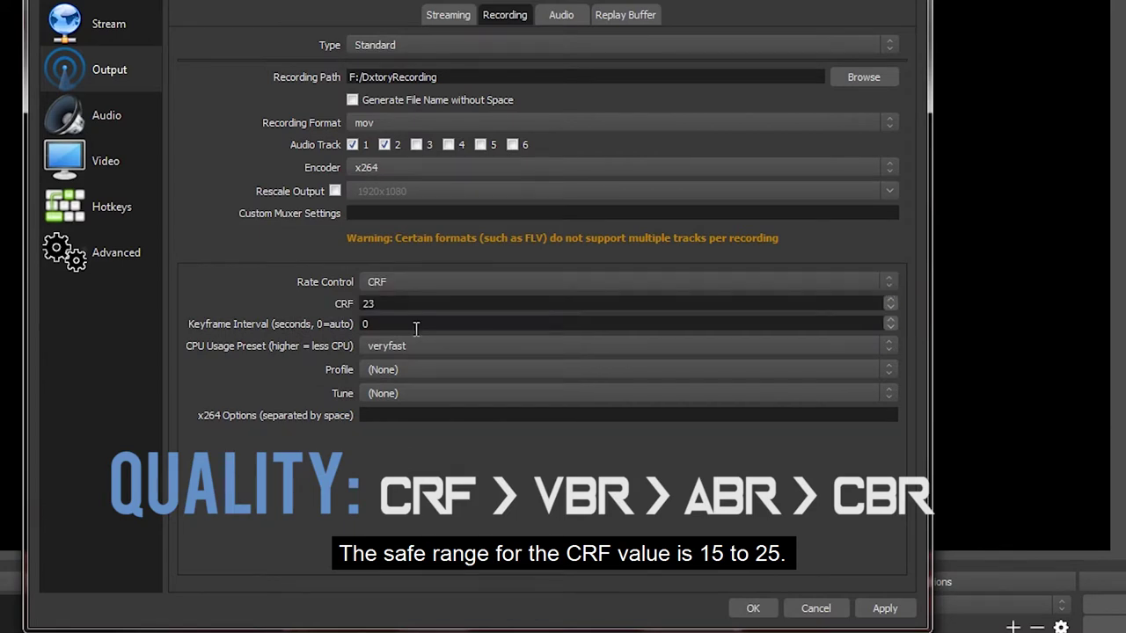
- Lower the CRF value to 15 and set the CPU usage preset to superfast
double_click(414, 303)
key("Down")
key("Down")
key("Down")
key("Down")
key("Down")
key("Down")
key("Down")
key("Down")
key("Down")
key("Down")
key("Down")
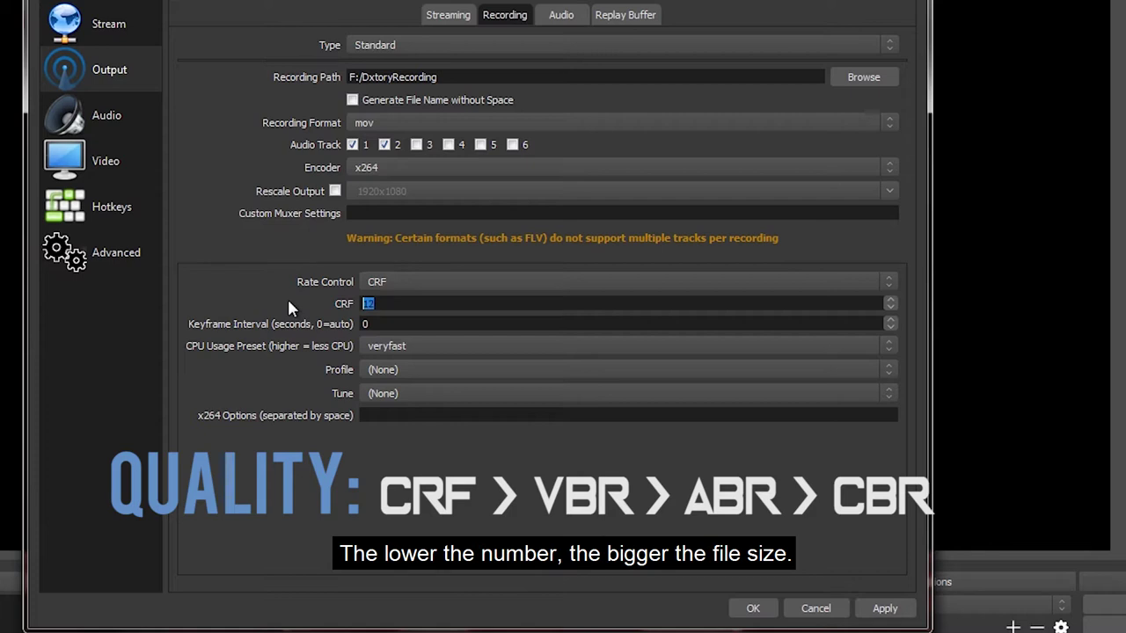
left_click(417, 321)
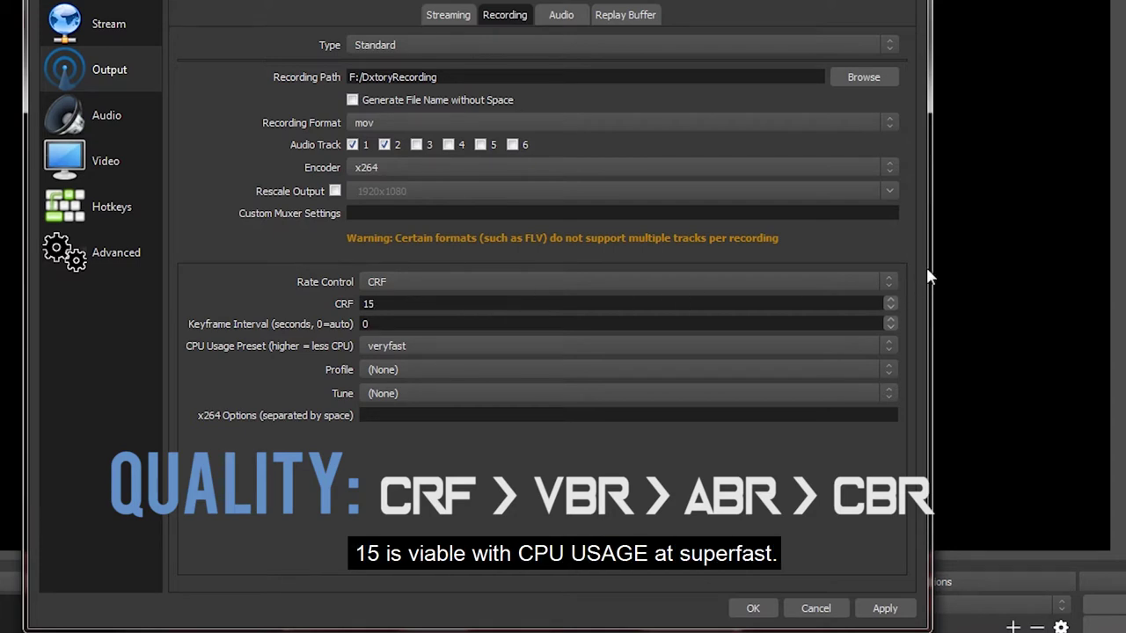
left_click(519, 345)
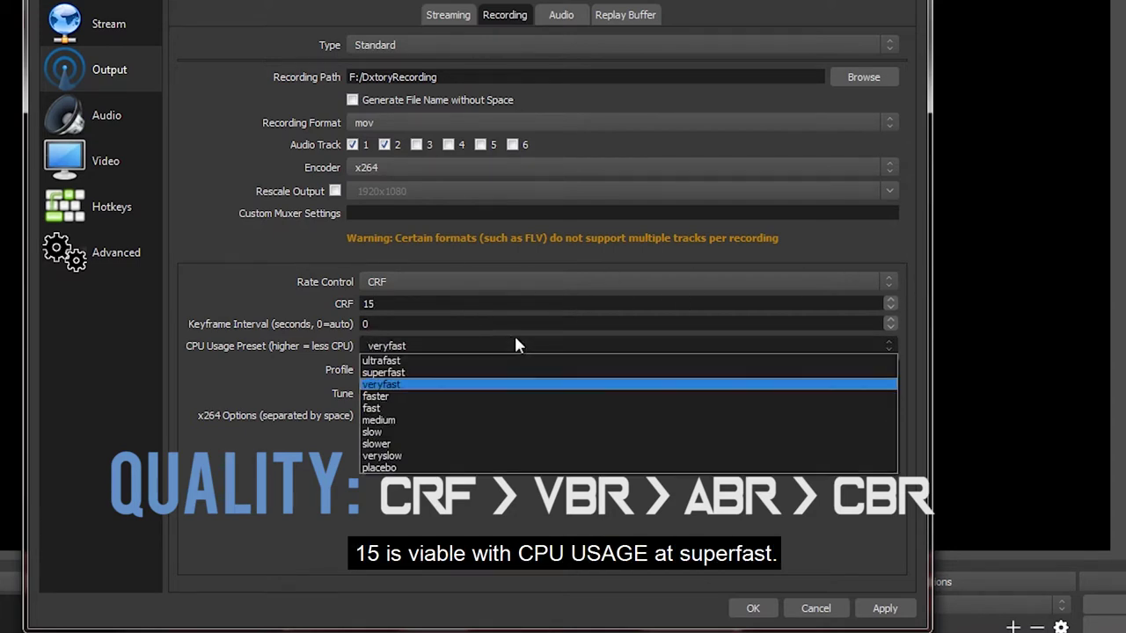
left_click(428, 373)
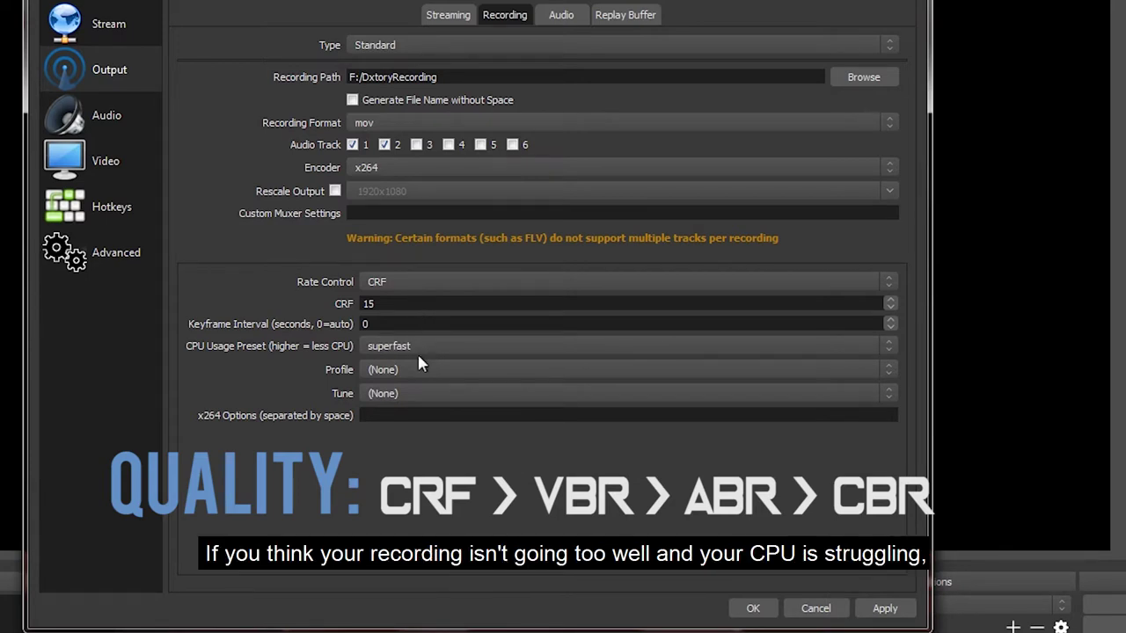
- Replace the CRF value with 22 and change the CPU usage preset to ultrafast
double_click(419, 304)
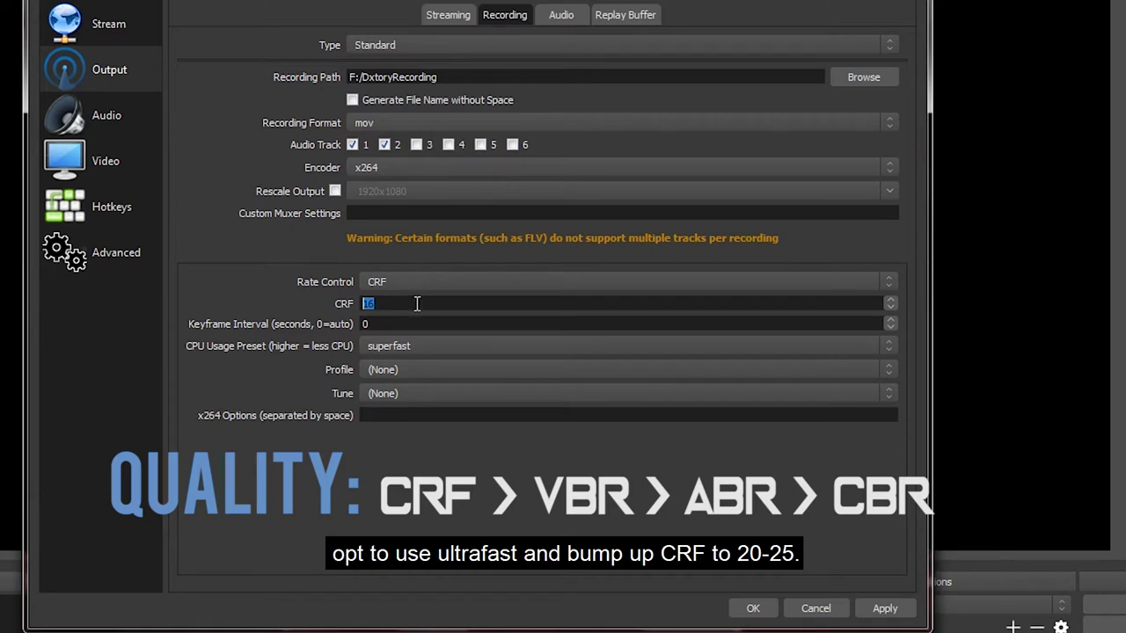
type("20")
left_click(416, 344)
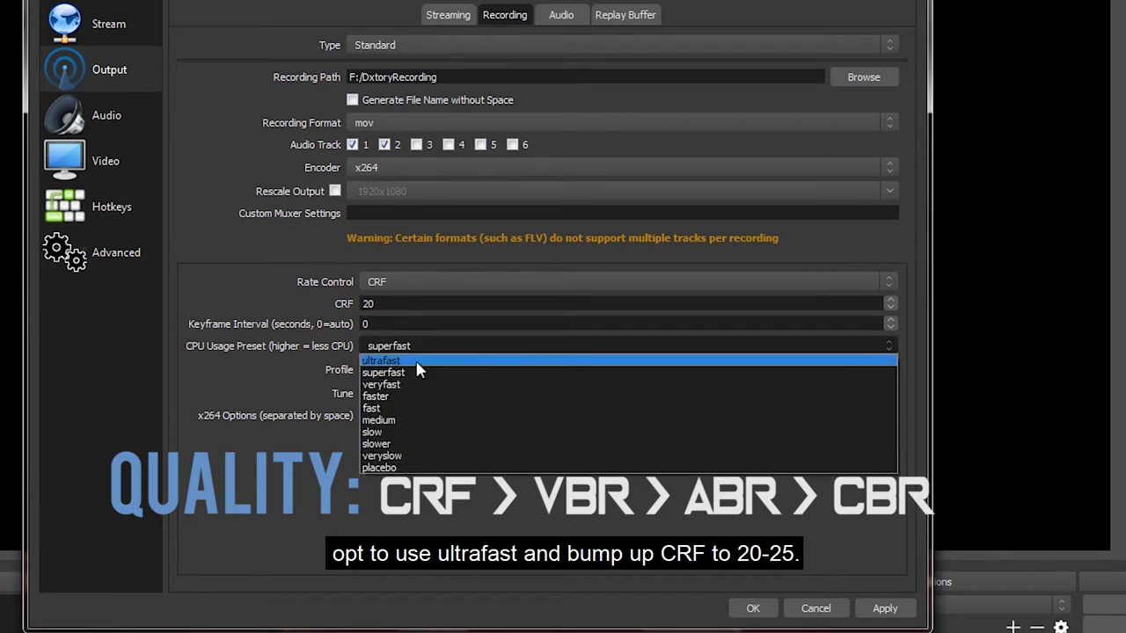
left_click(417, 361)
scroll(452, 303, "up", 5)
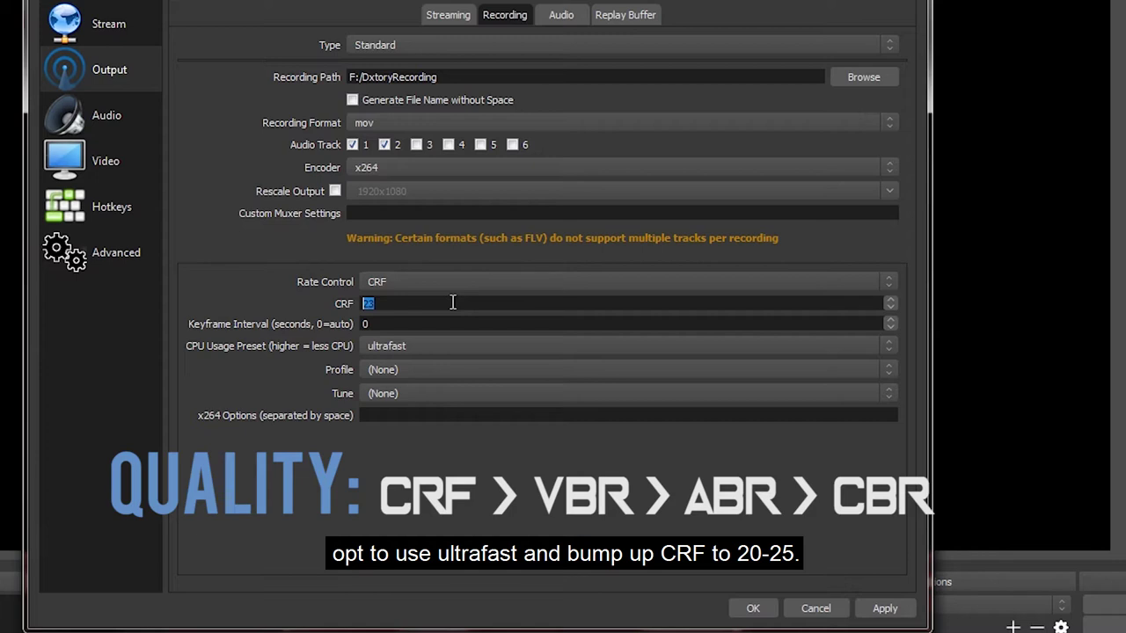
scroll(452, 303, "down", 3)
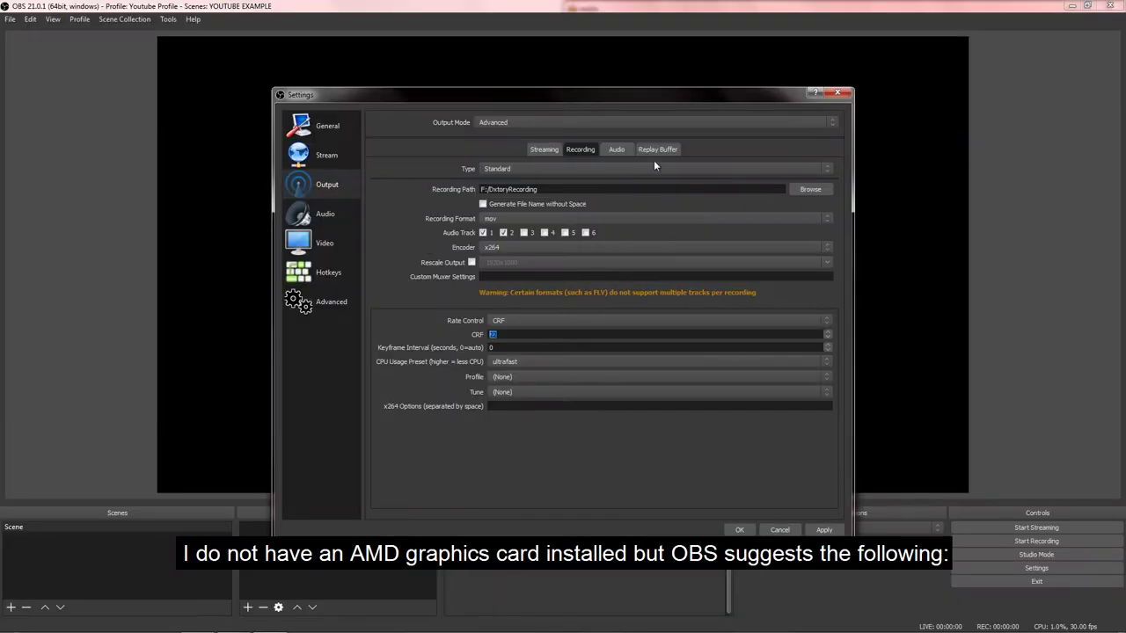
- List the recording encoders: stream encoder, NVENC H.264 and x264
left_click(528, 249)
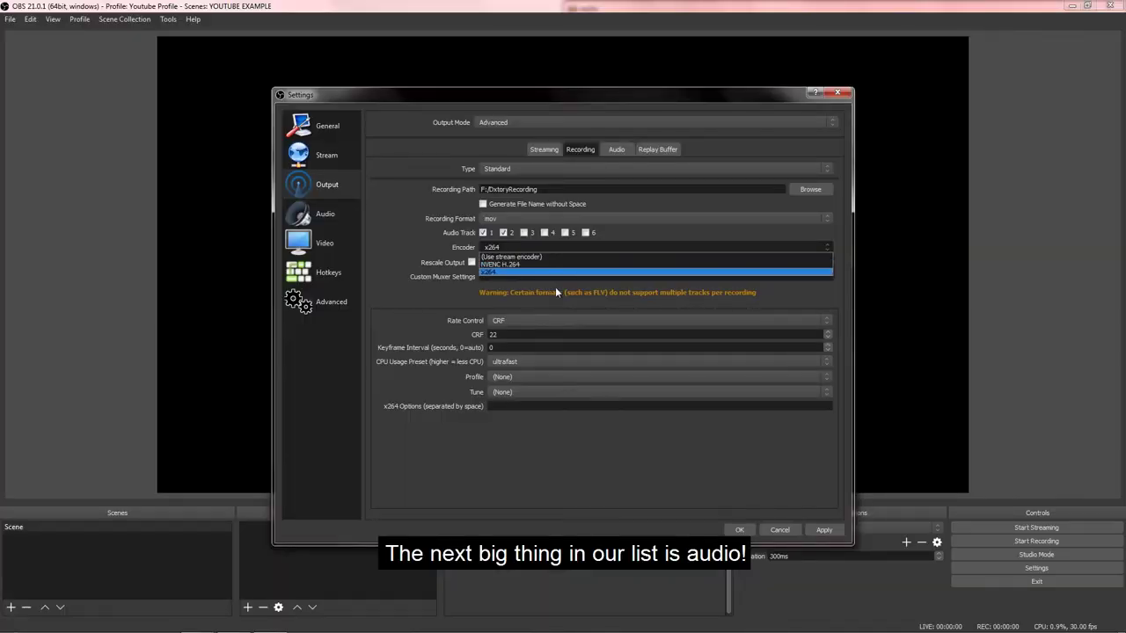
- Keep x264, enable audio tracks 1–3 for recording, and show per-track audio bitrates
left_click(526, 244)
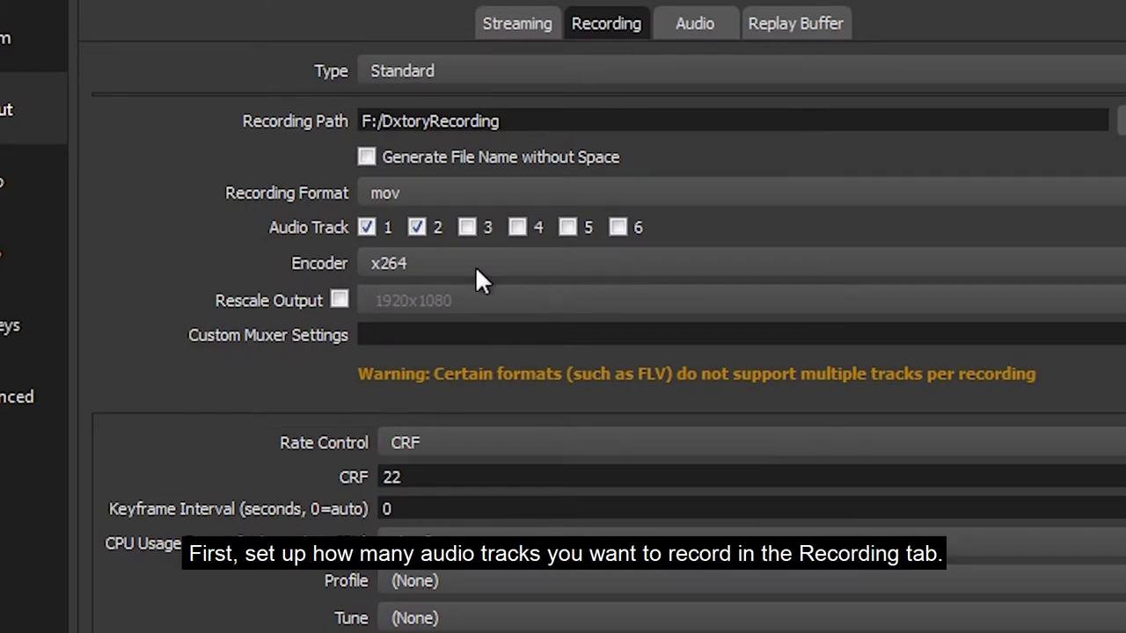
left_click(418, 227)
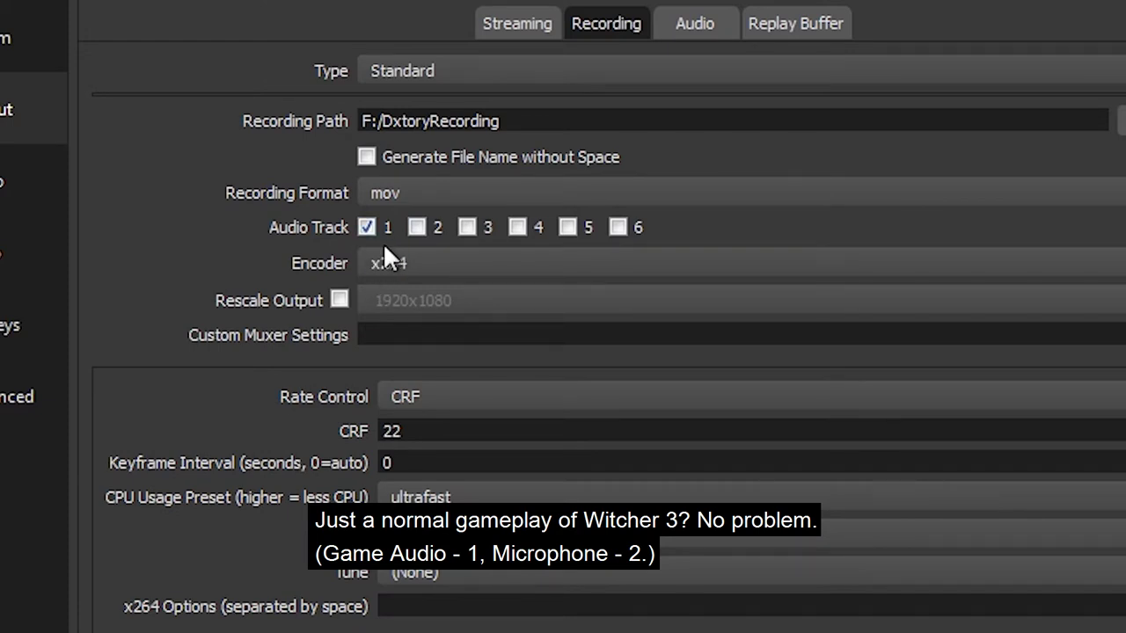
left_click(425, 231)
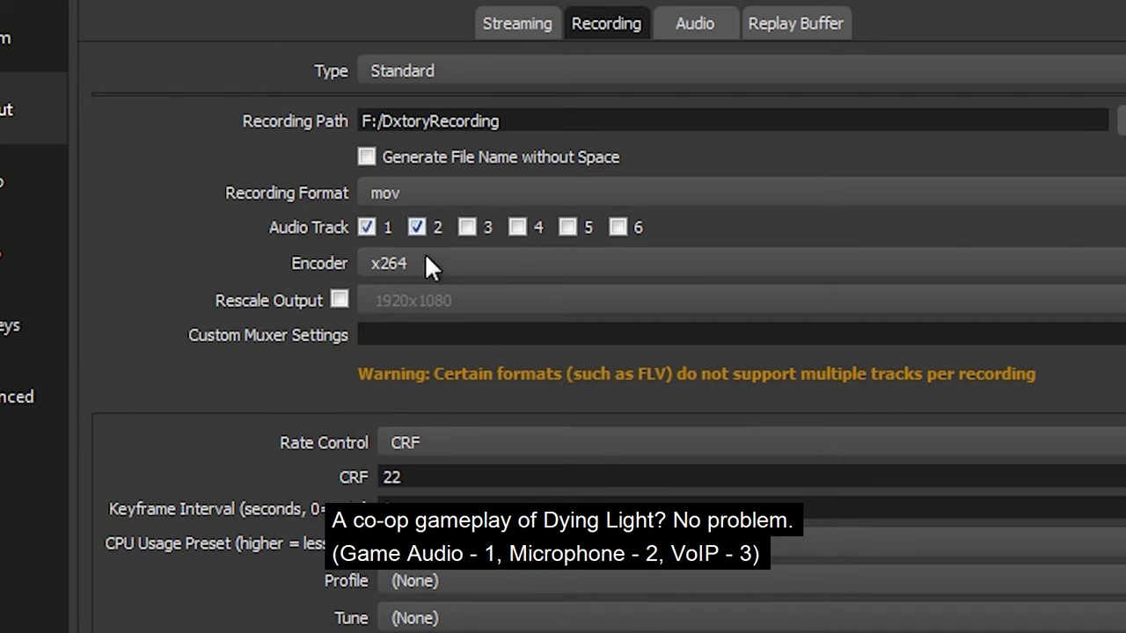
left_click(417, 227)
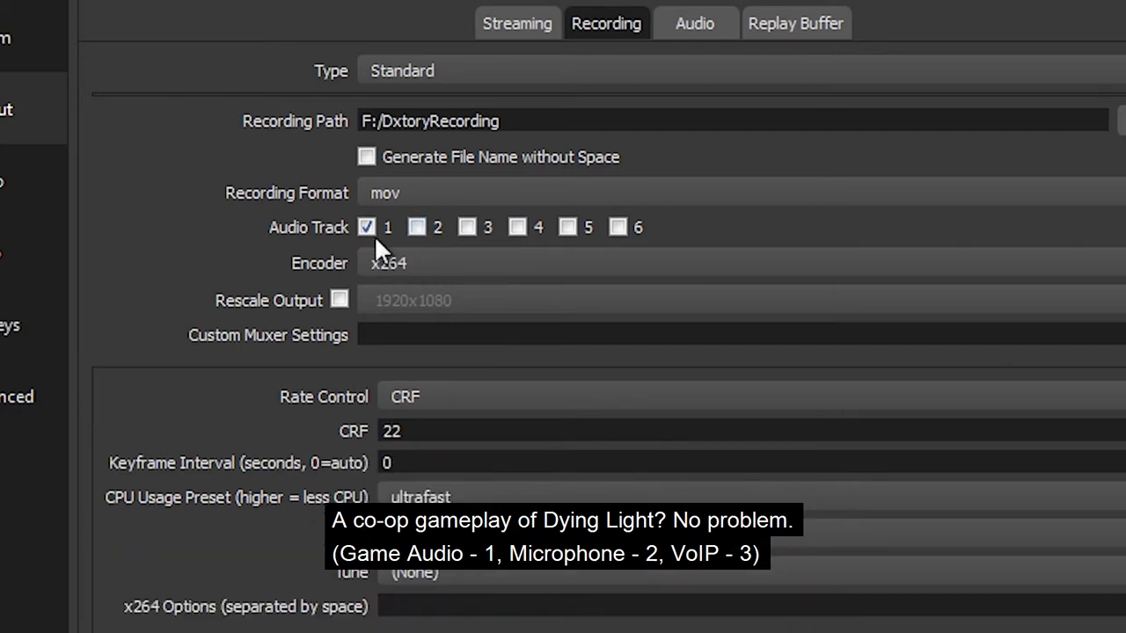
left_click(420, 227)
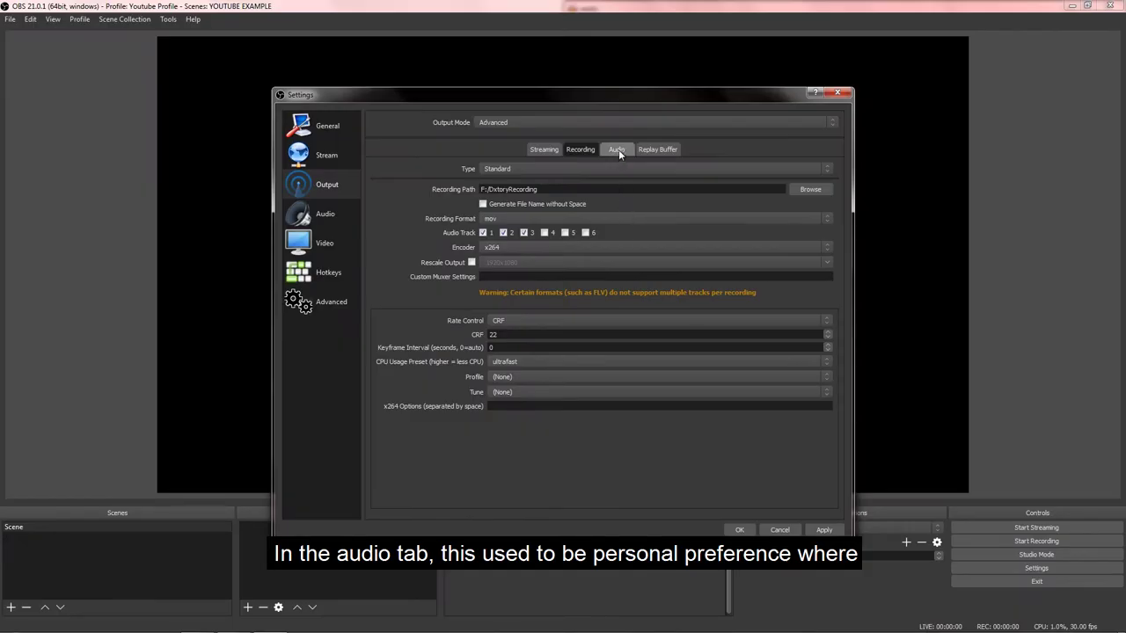
left_click(618, 151)
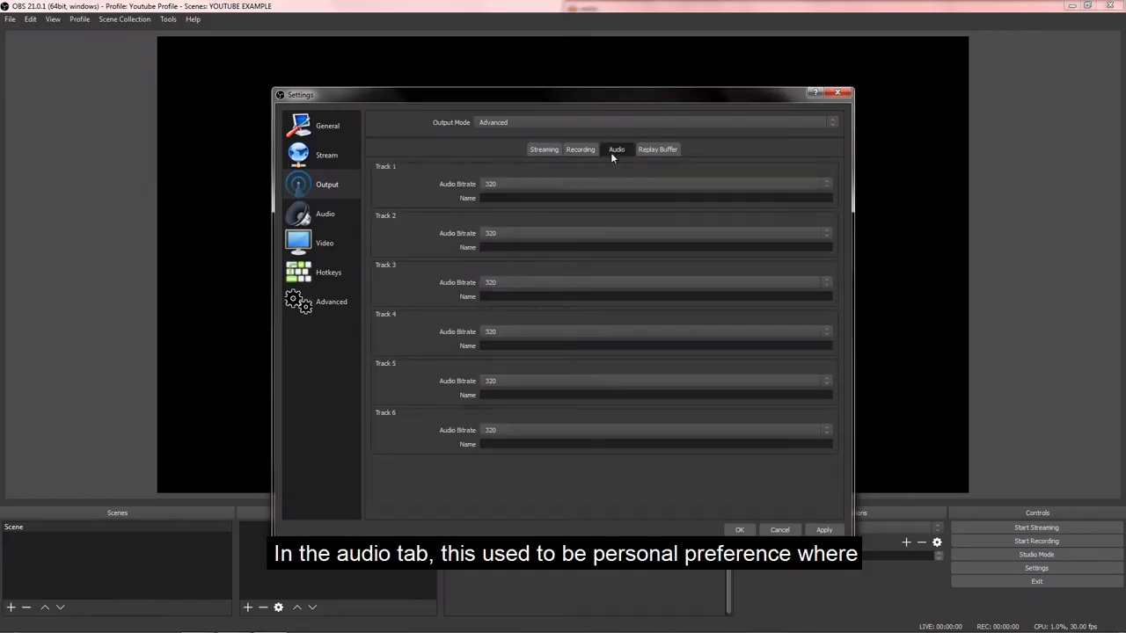
- Give audio track 1 a 128 bitrate and track 2 a 192 bitrate
left_click(547, 184)
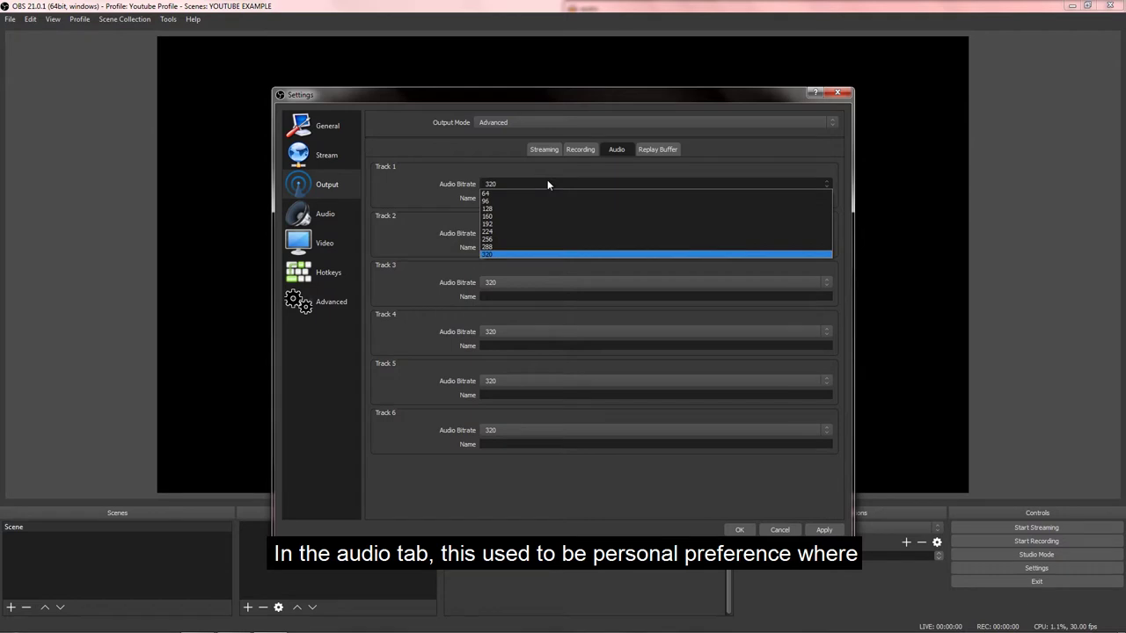
left_click(548, 225)
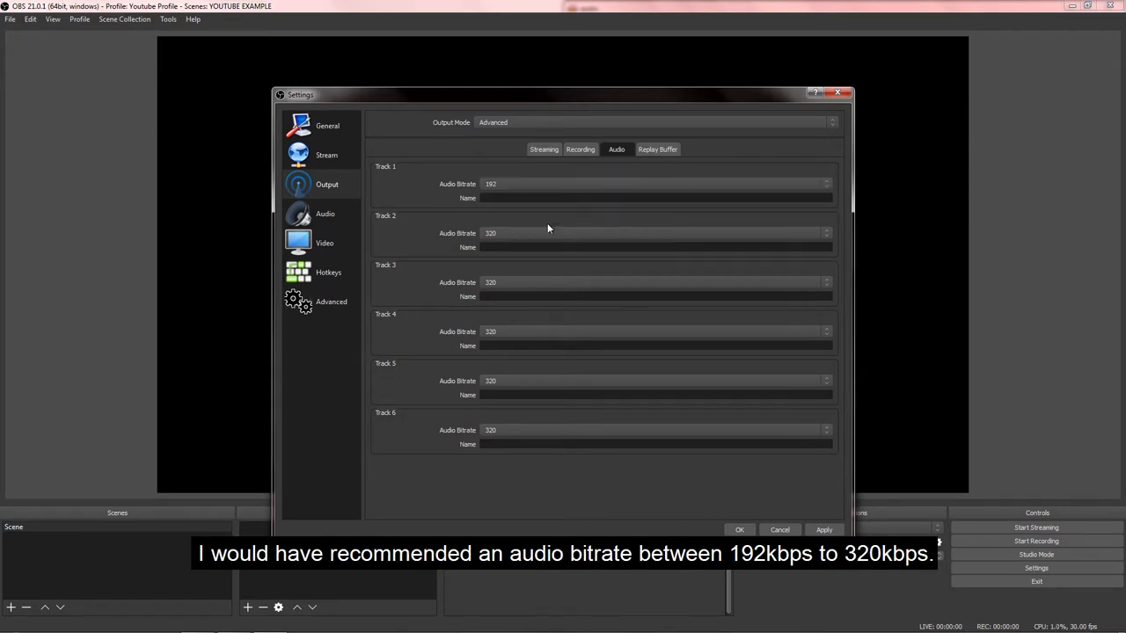
left_click(519, 232)
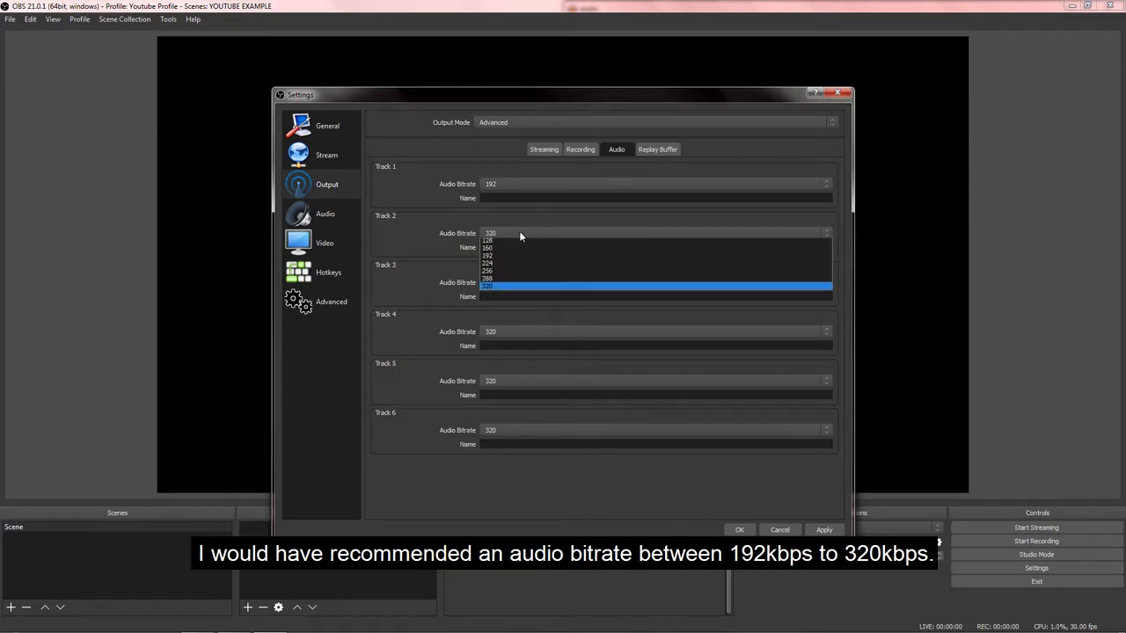
left_click(506, 289)
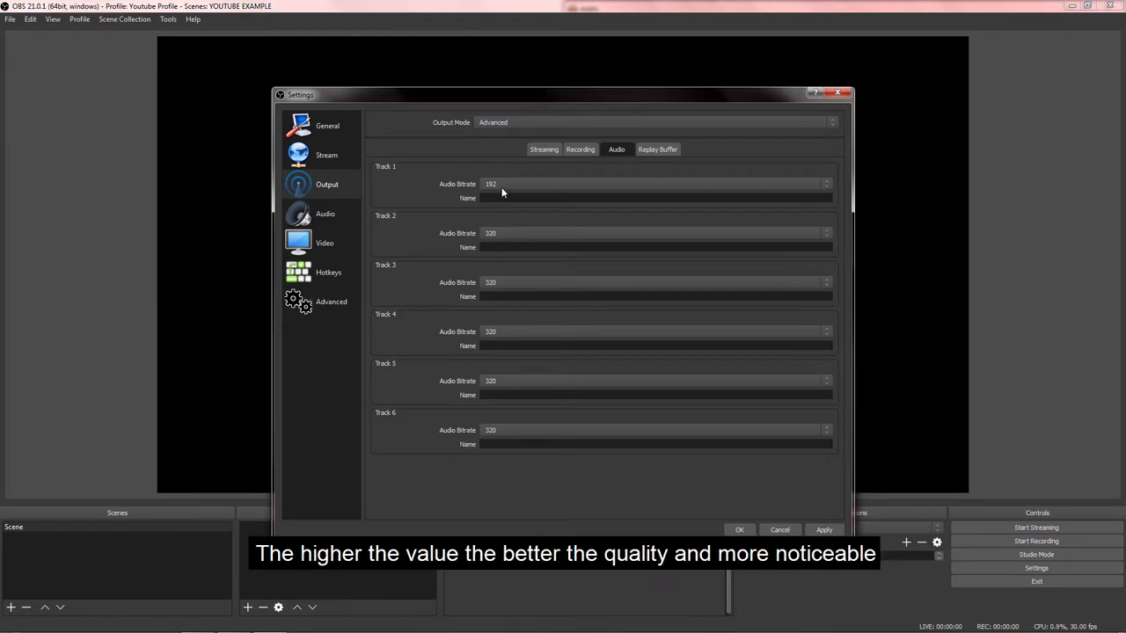
left_click(500, 232)
left_click(502, 299)
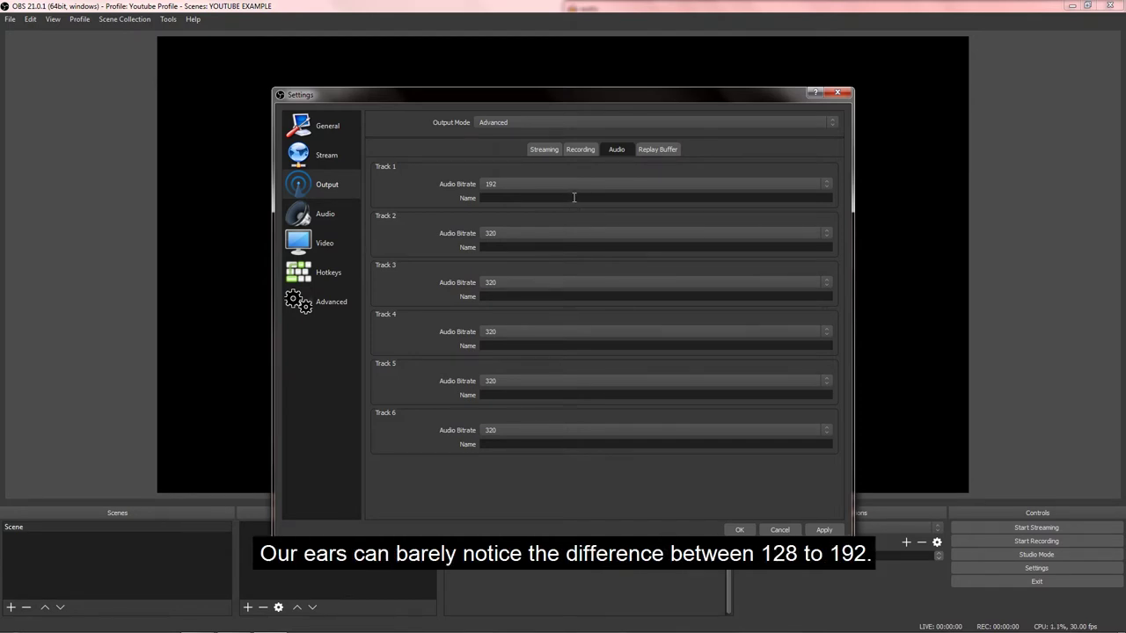
left_click(502, 183)
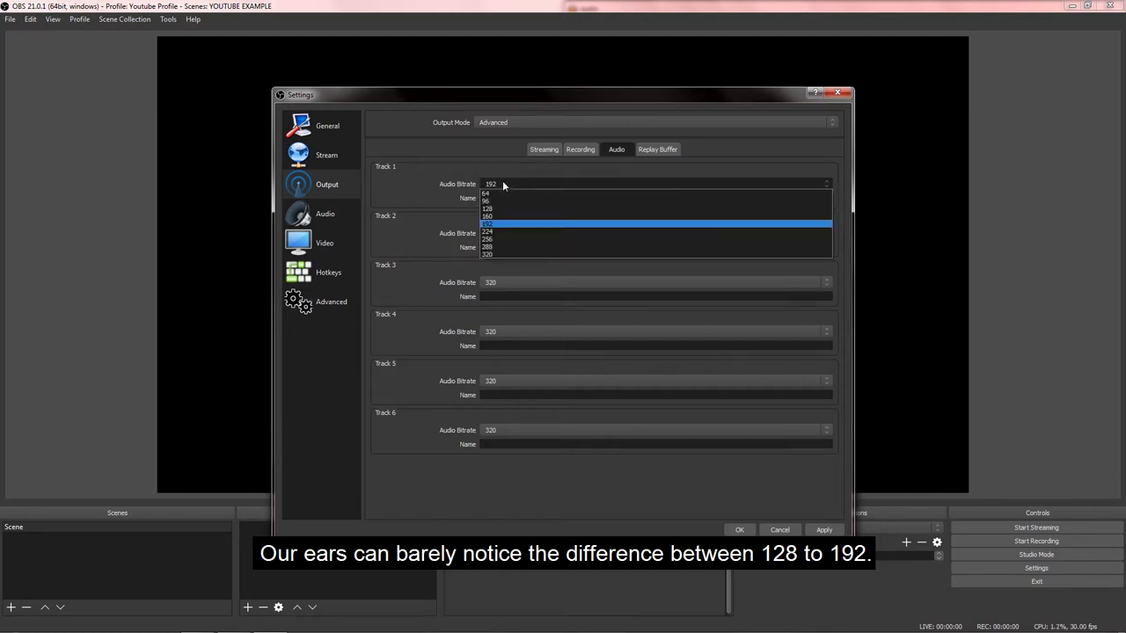
left_click(496, 208)
left_click(495, 232)
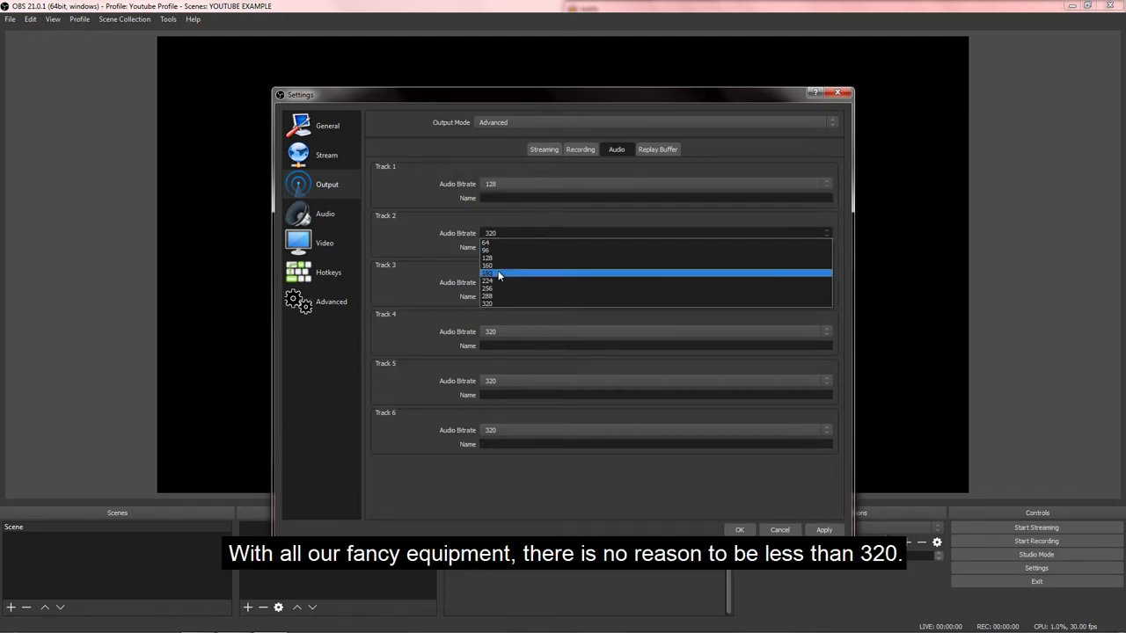
left_click(497, 272)
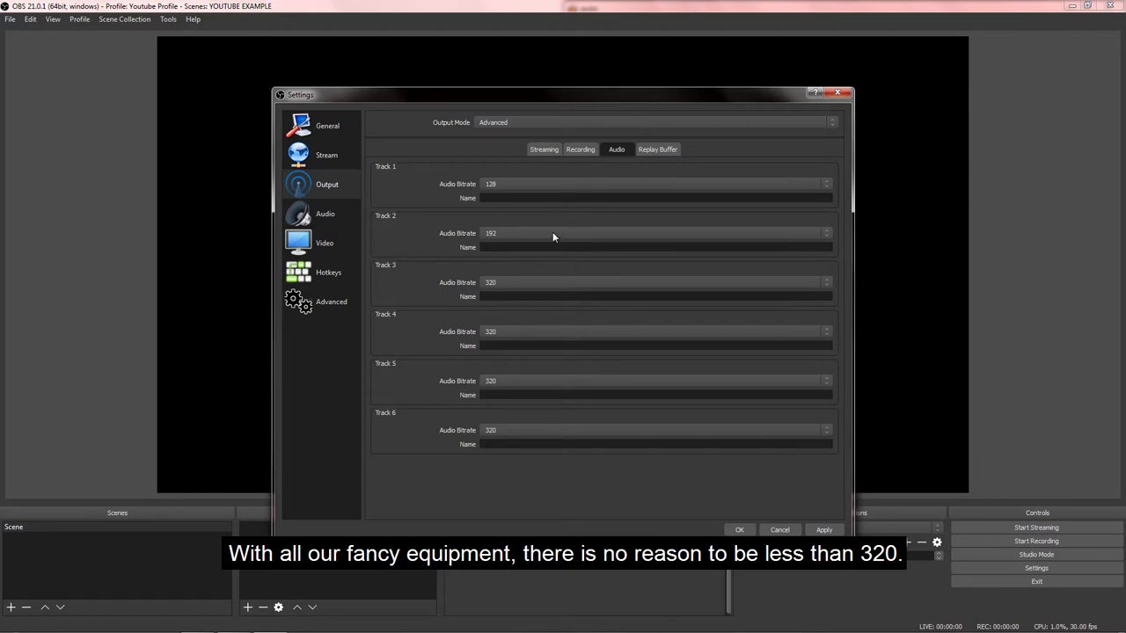
left_click(318, 213)
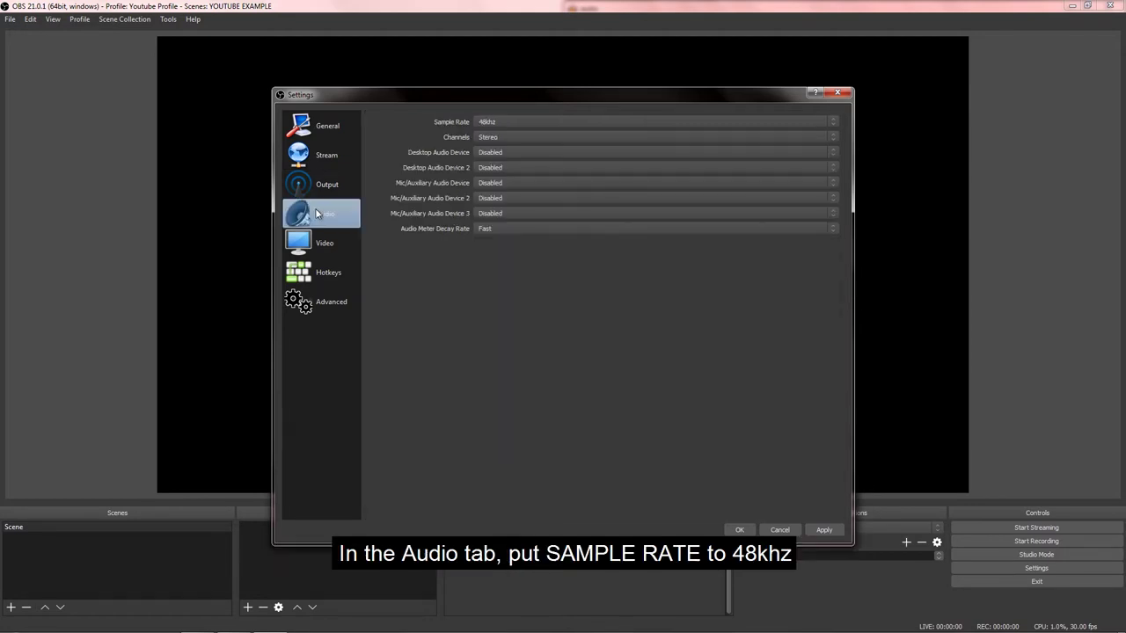
- Choose 48khz as the sample rate after briefly trying 44.1khz
left_click(503, 121)
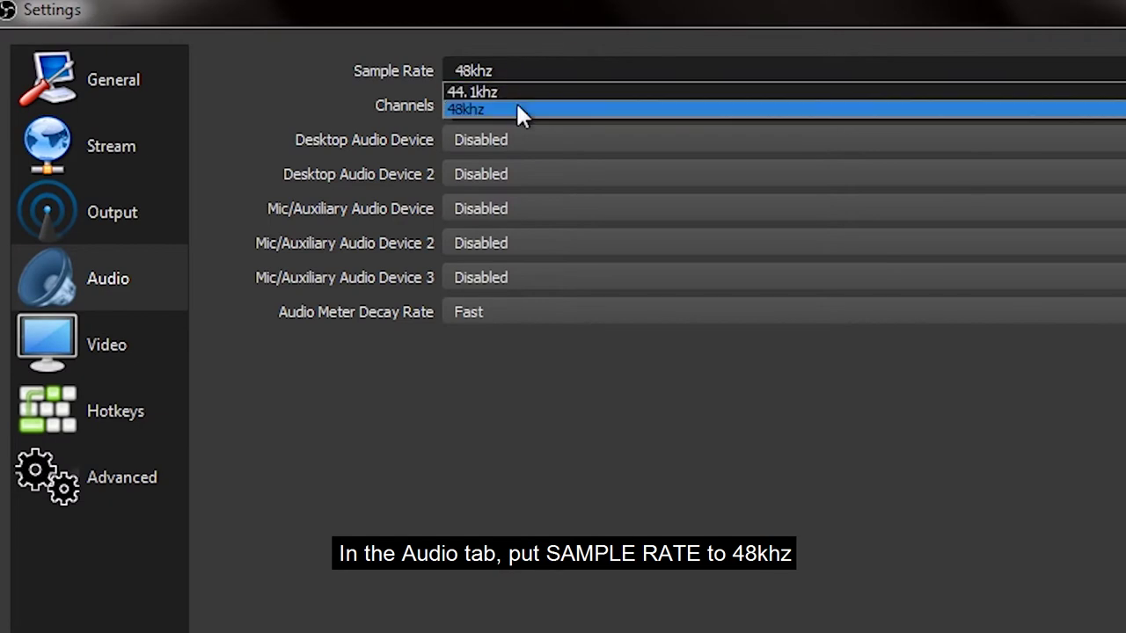
left_click(519, 92)
left_click(523, 73)
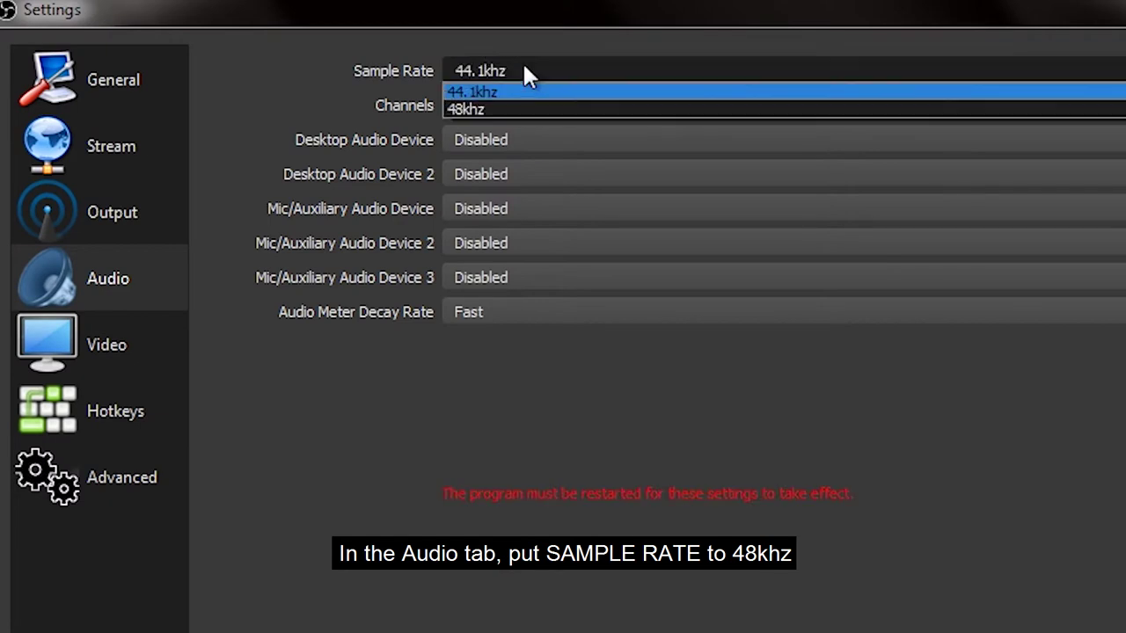
left_click(518, 111)
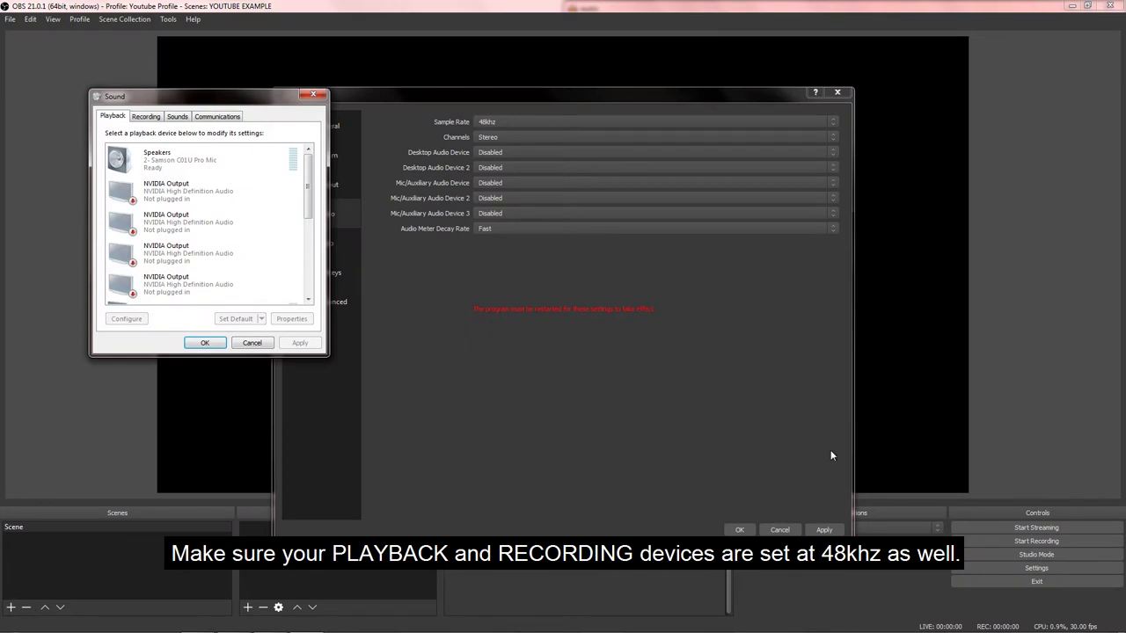
- Check the Speakers' default sample format in their Advanced properties
scroll(310, 208, "down", 3)
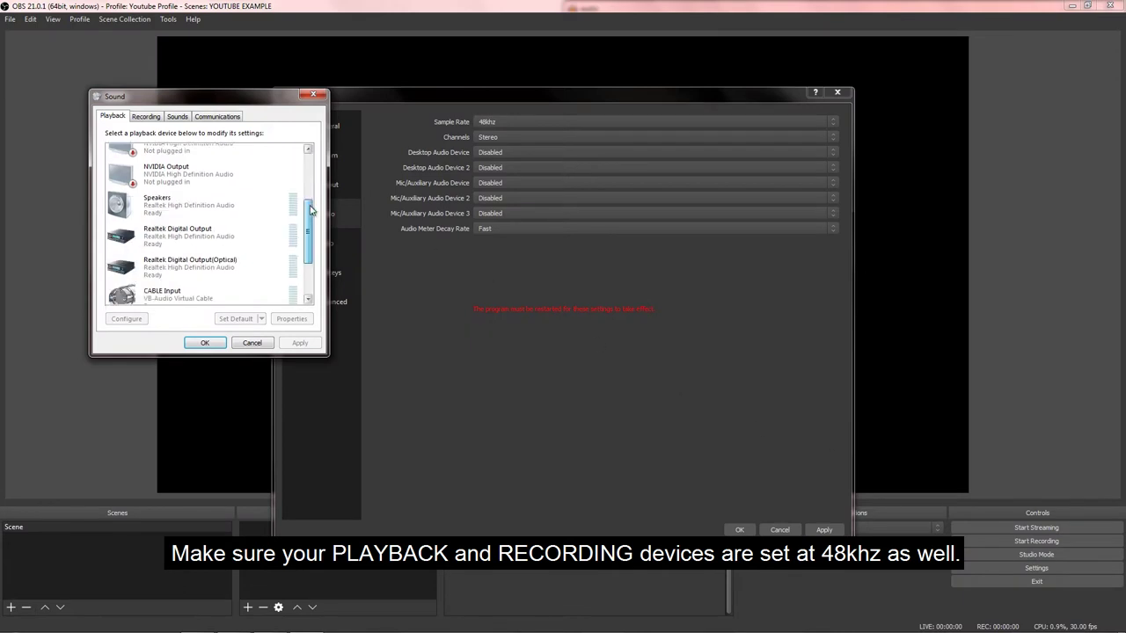
left_click(167, 208)
right_click(167, 209)
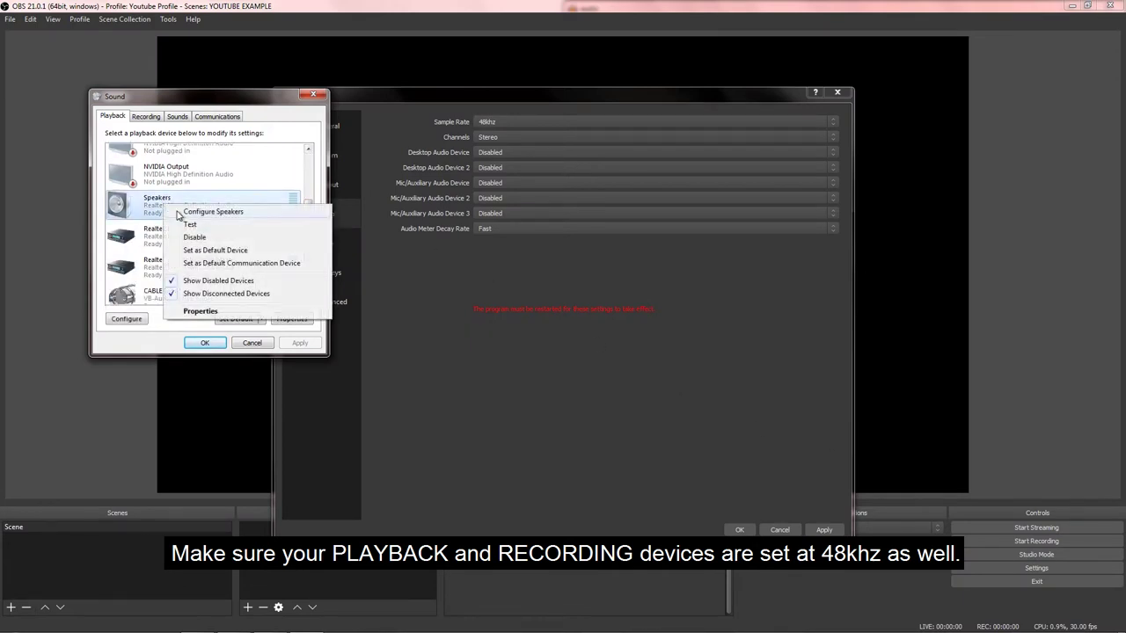
left_click(227, 312)
left_click(235, 159)
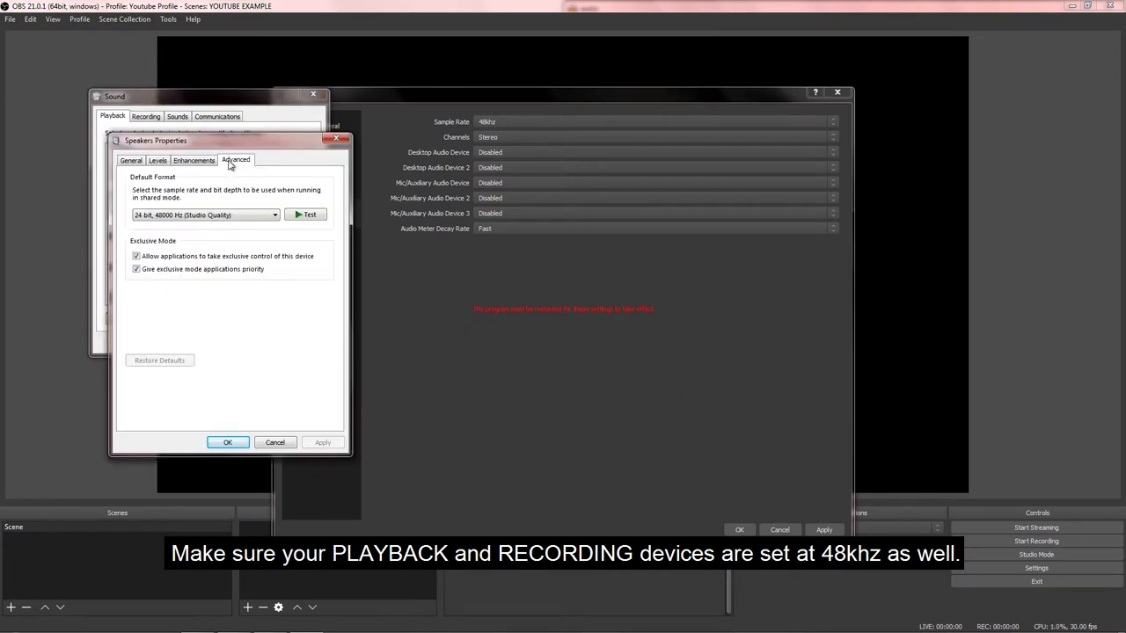
left_click(227, 216)
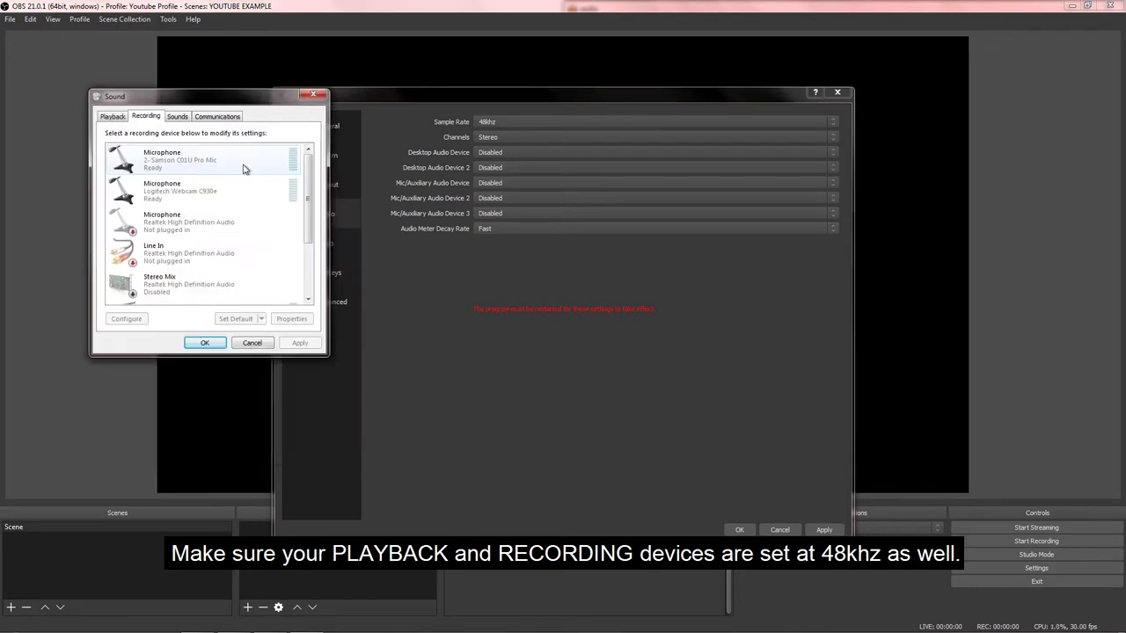
- Confirm the Samson microphone's default format is 48000 Hz
right_click(244, 166)
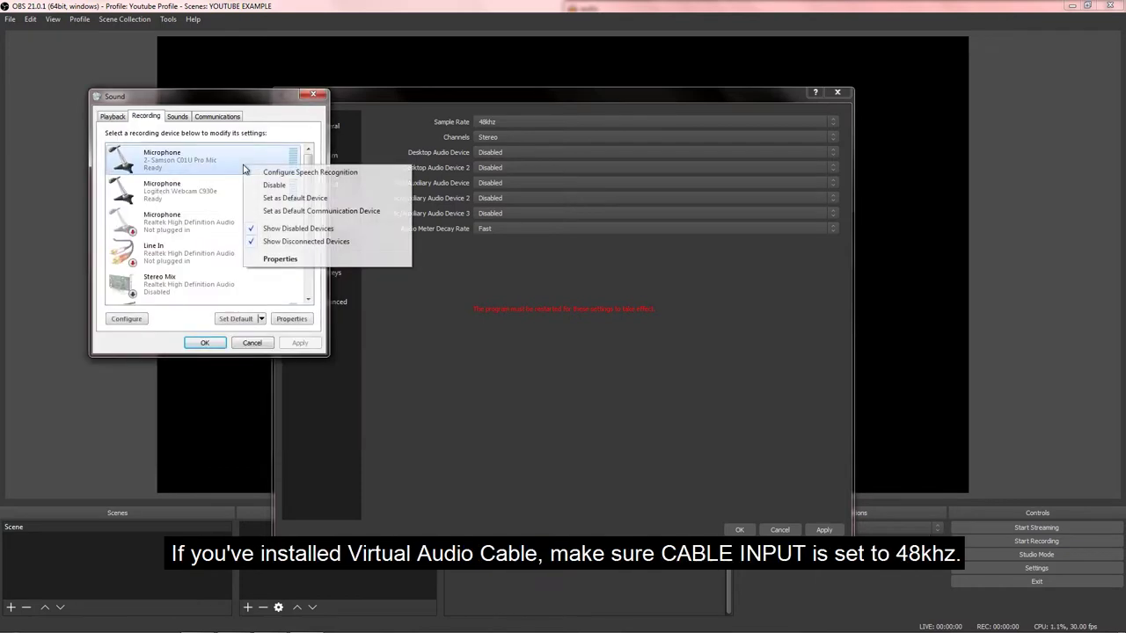
left_click(280, 259)
left_click(182, 161)
left_click(211, 160)
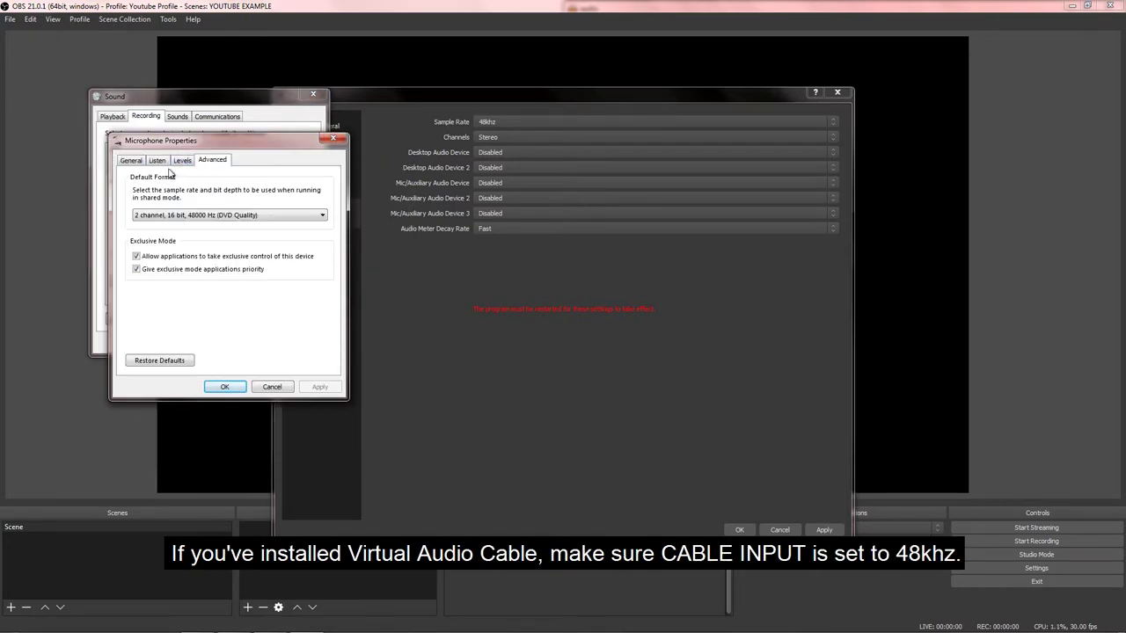
left_click(167, 215)
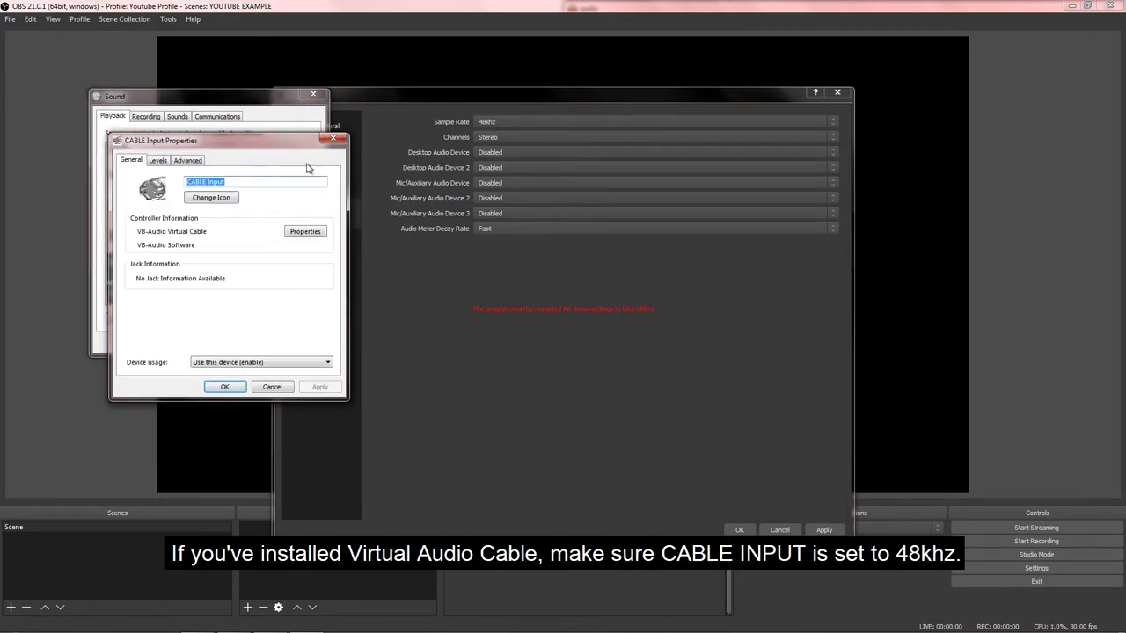
- Keep CABLE Input's default format at 24 bit, 48000 Hz
left_click(161, 161)
left_click(188, 162)
left_click(210, 217)
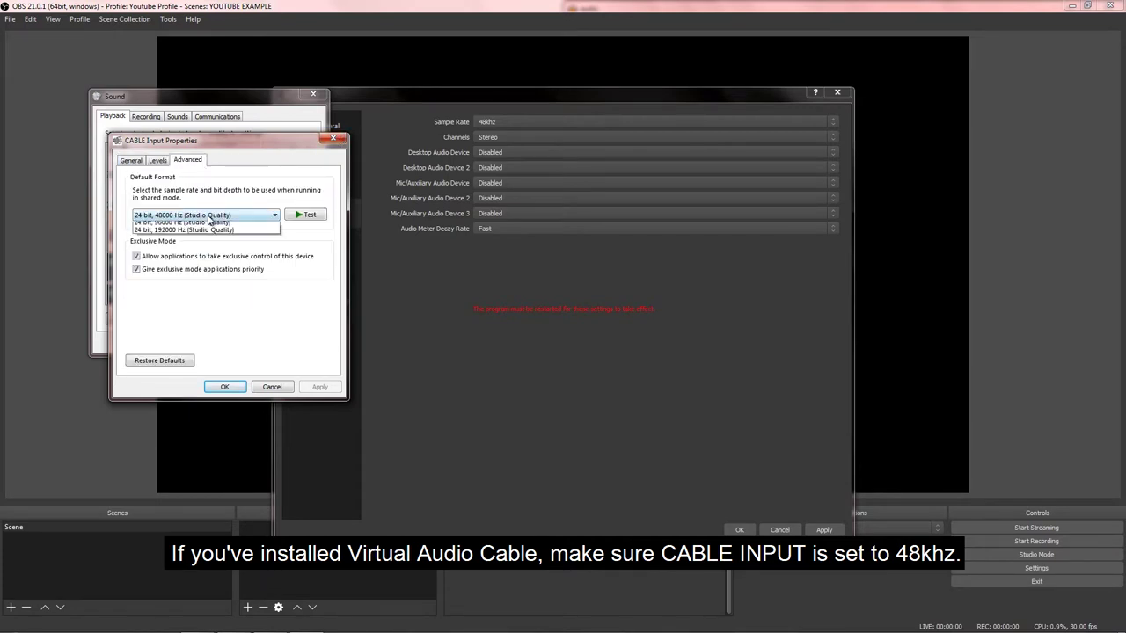
left_click(181, 216)
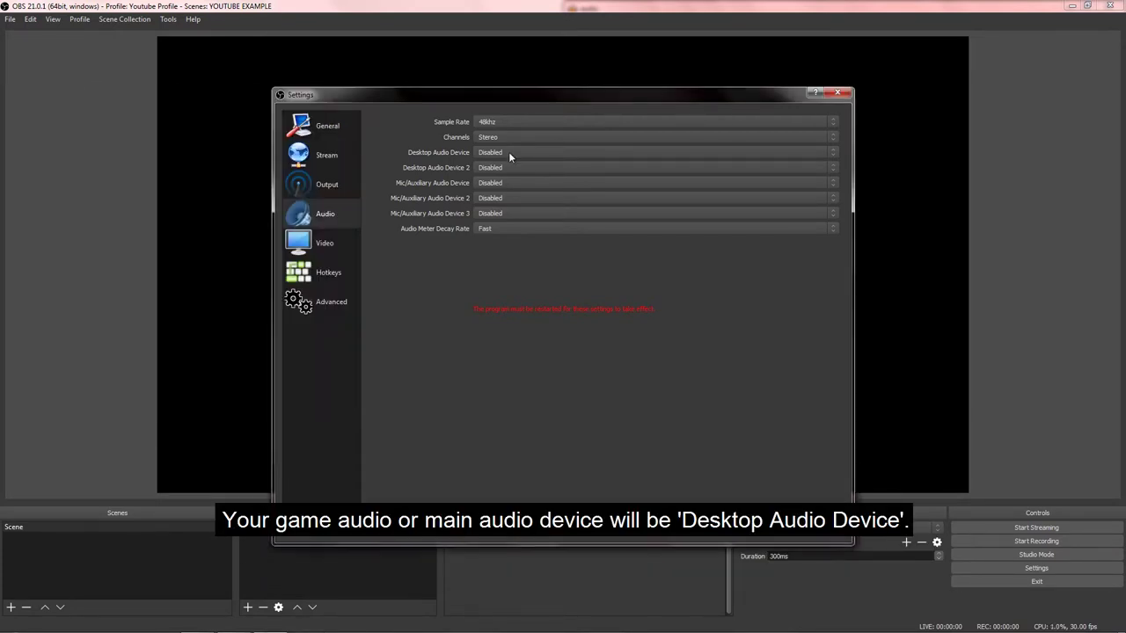
- Set desktop audio to Realtek Speakers and mic to Samson C01U Pro Mic, leaving Desktop Audio 2 disabled
left_click(489, 152)
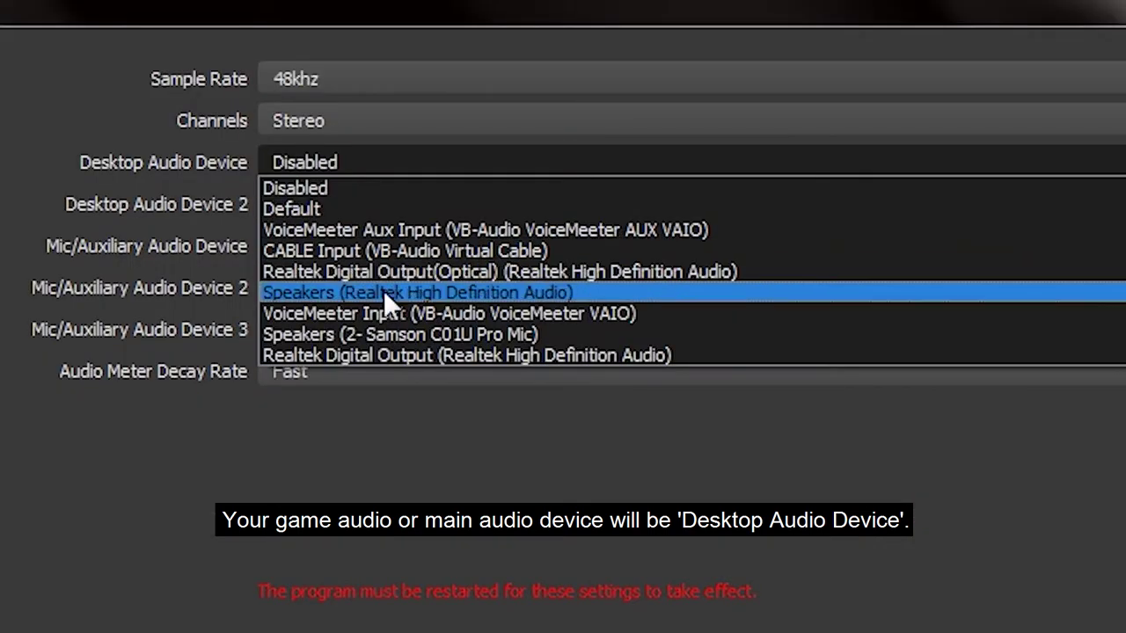
left_click(383, 292)
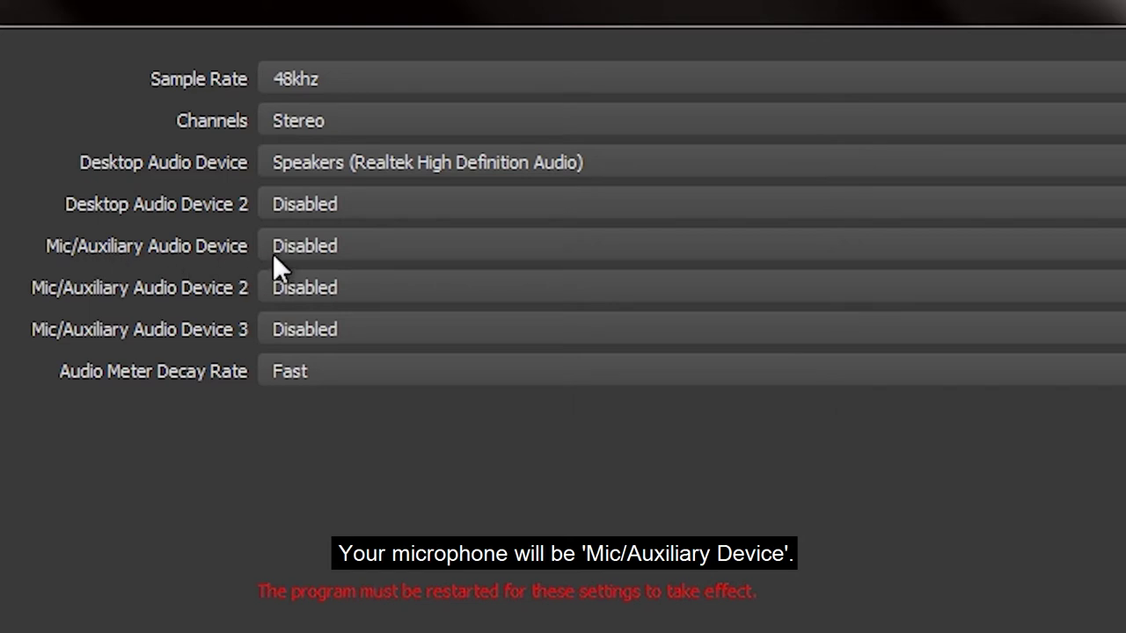
left_click(297, 250)
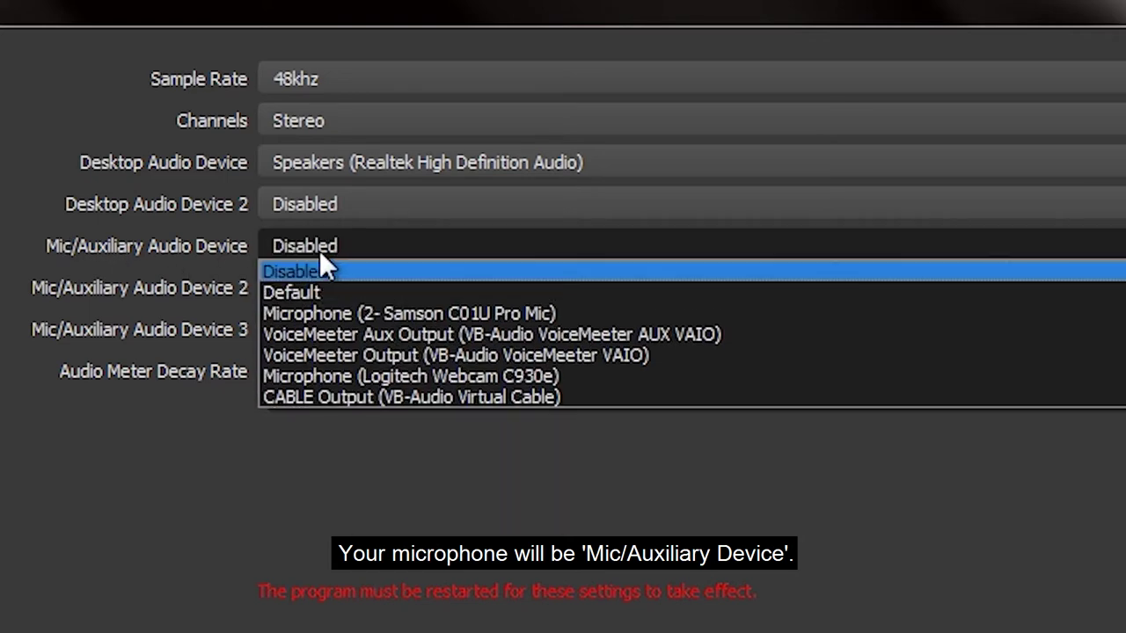
left_click(463, 314)
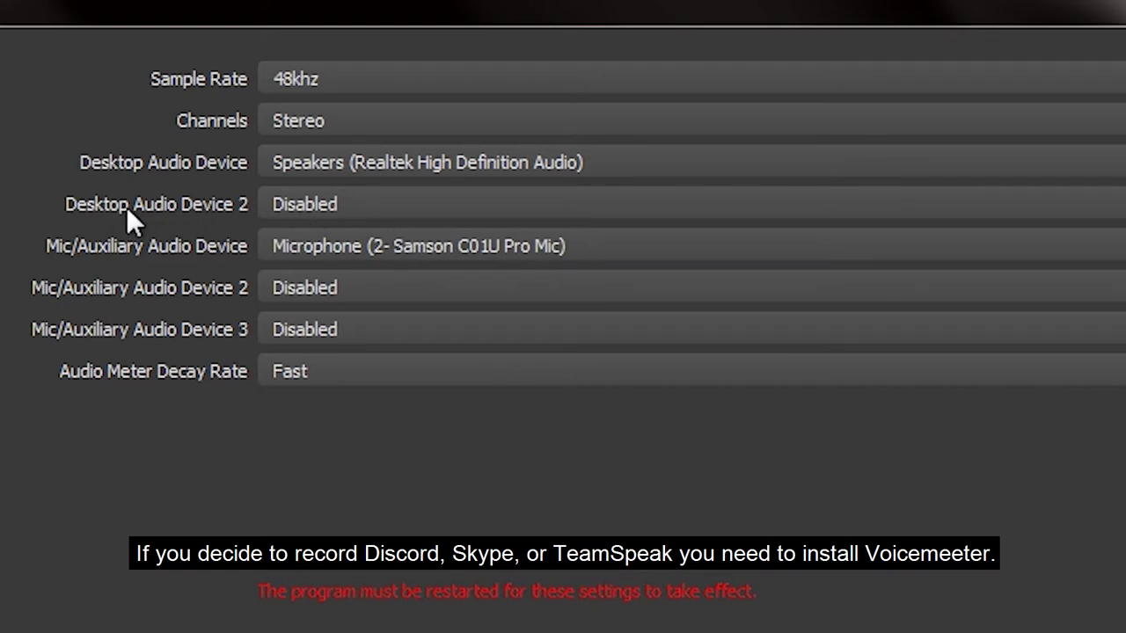
left_click(278, 209)
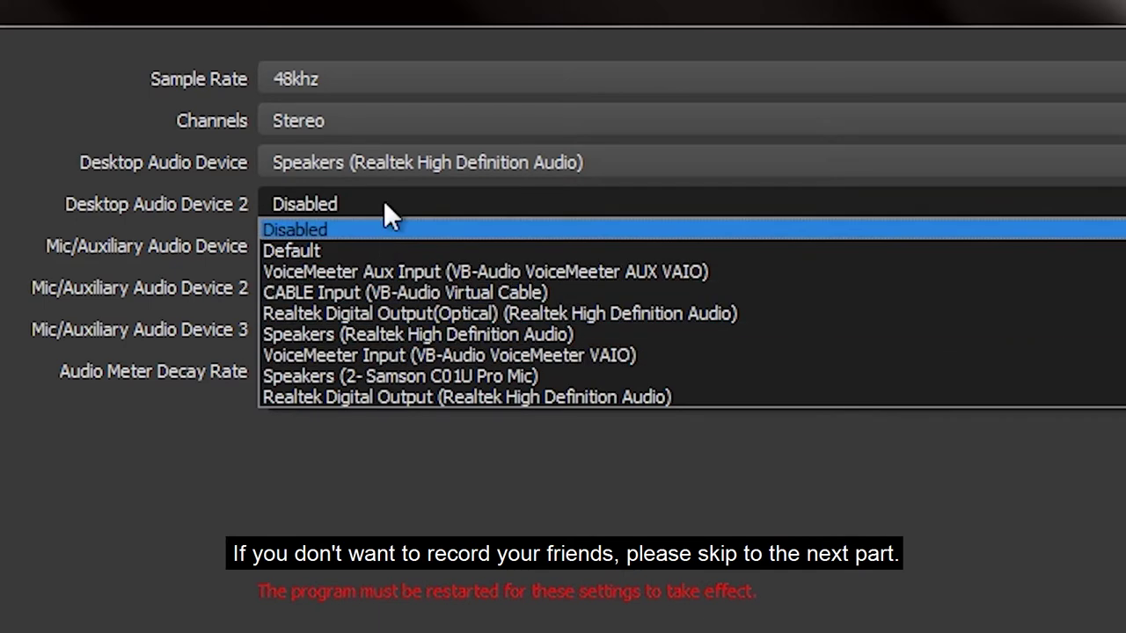
left_click(392, 225)
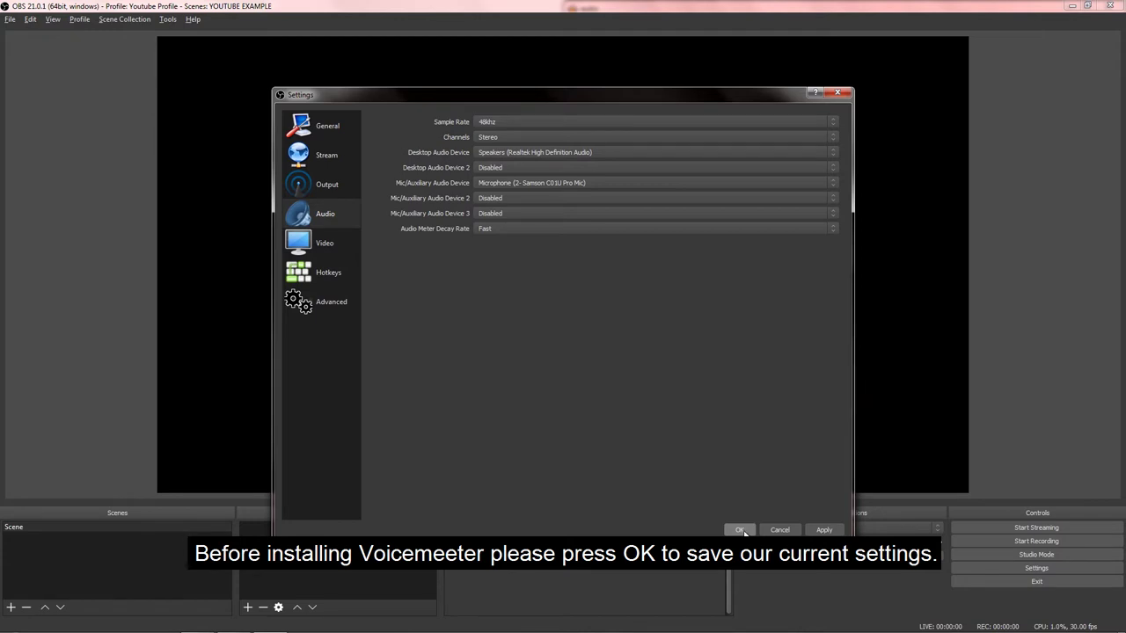
- Confirm the Settings dialog with OK to keep the audio device choices
left_click(739, 529)
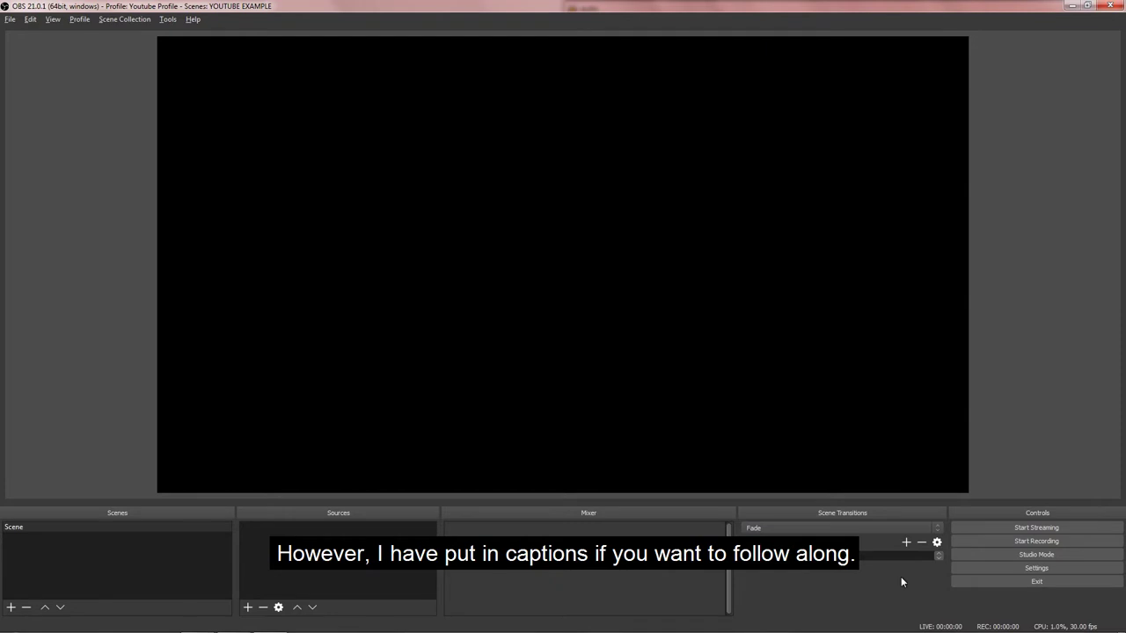
mouse_move(1012, 626)
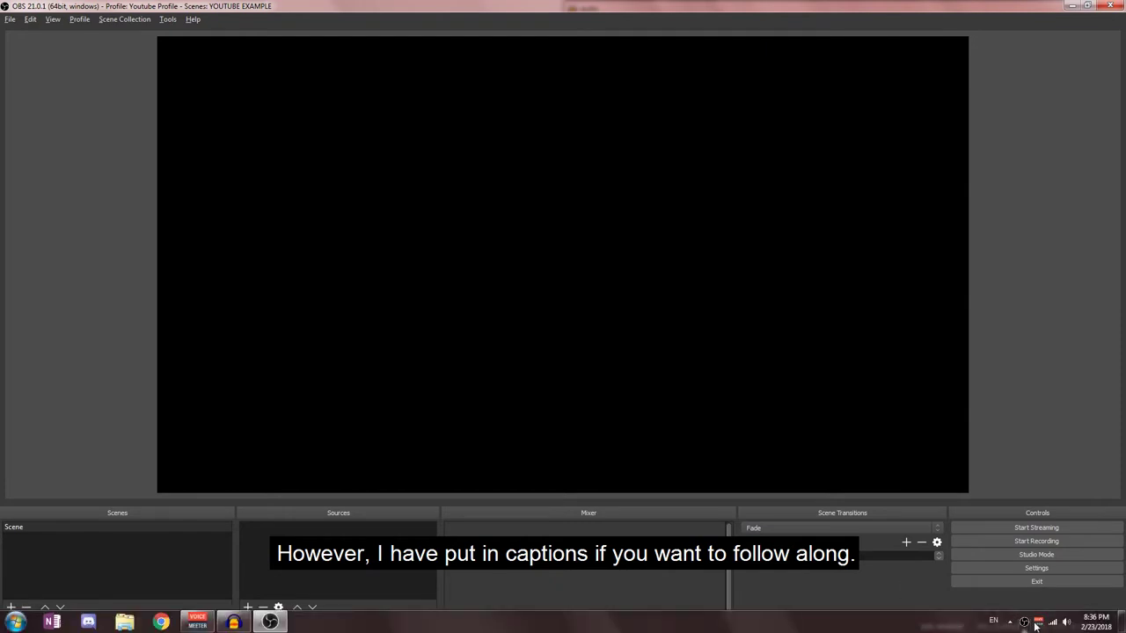
- Bring up Voicemeeter Banana and make VoiceMeeter Input the default playback and communication device
left_click(199, 624)
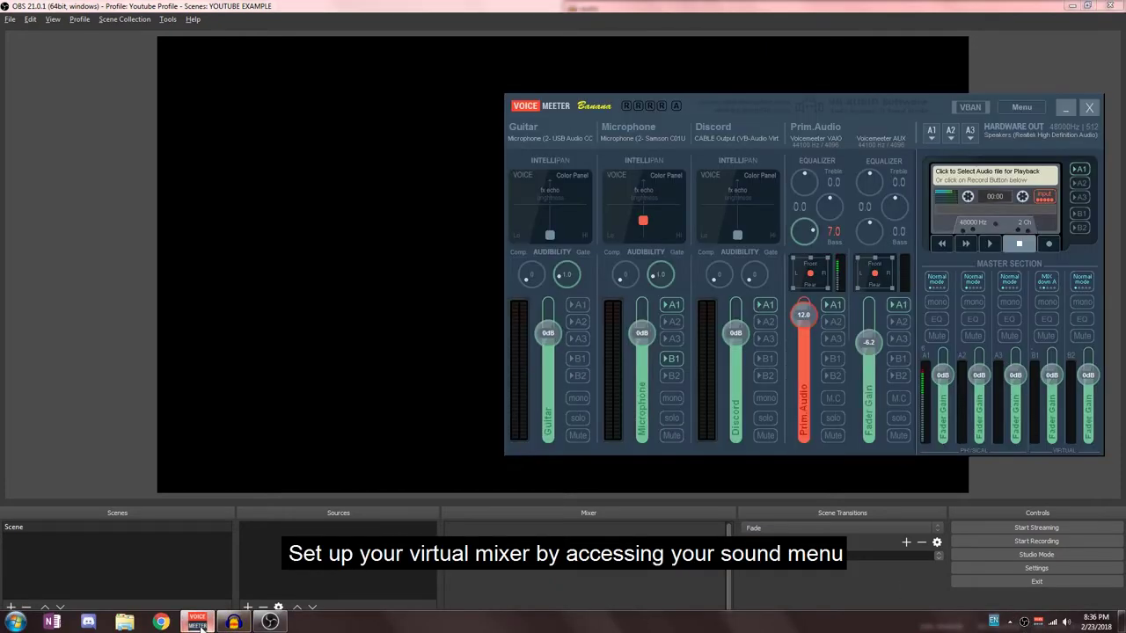
left_click_drag(749, 104, 334, 104)
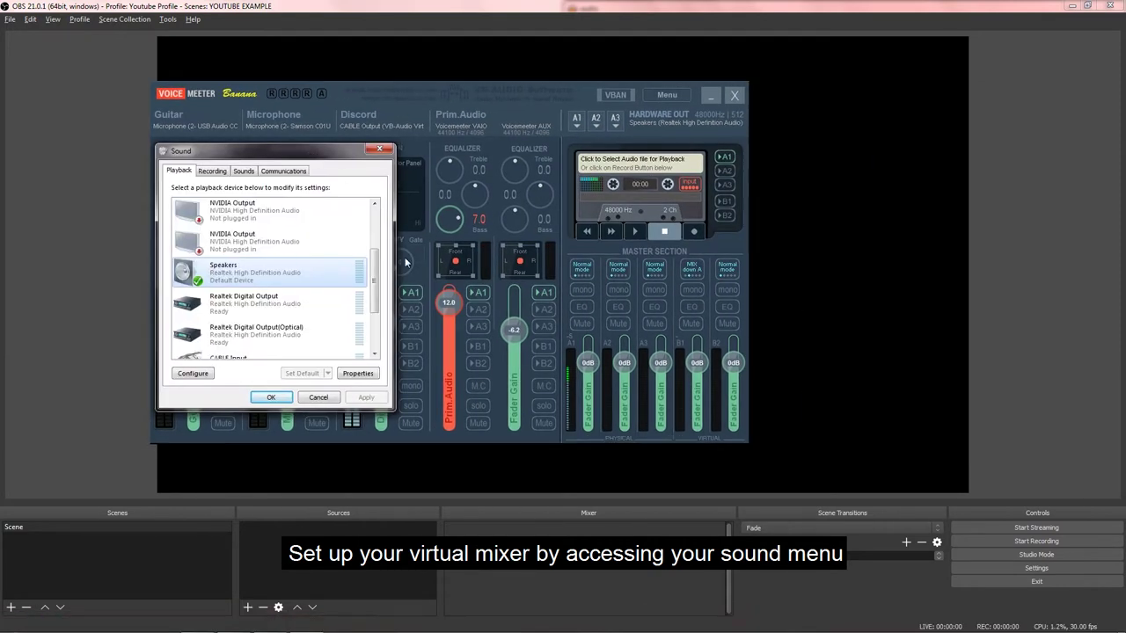
scroll(359, 343, "down", 5)
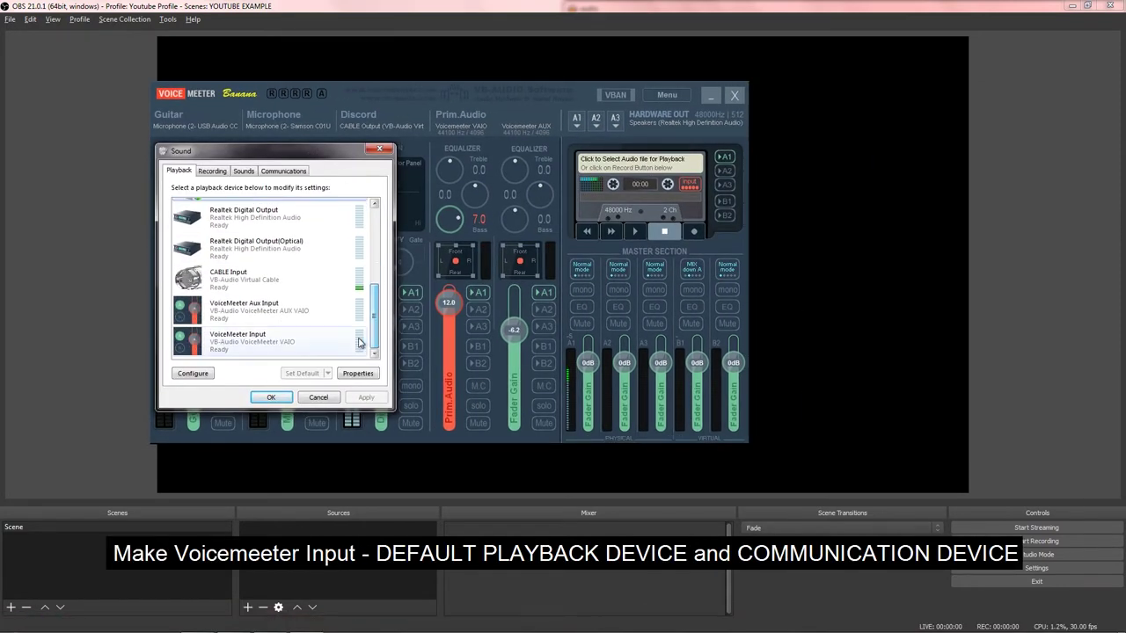
left_click(278, 340)
right_click(279, 339)
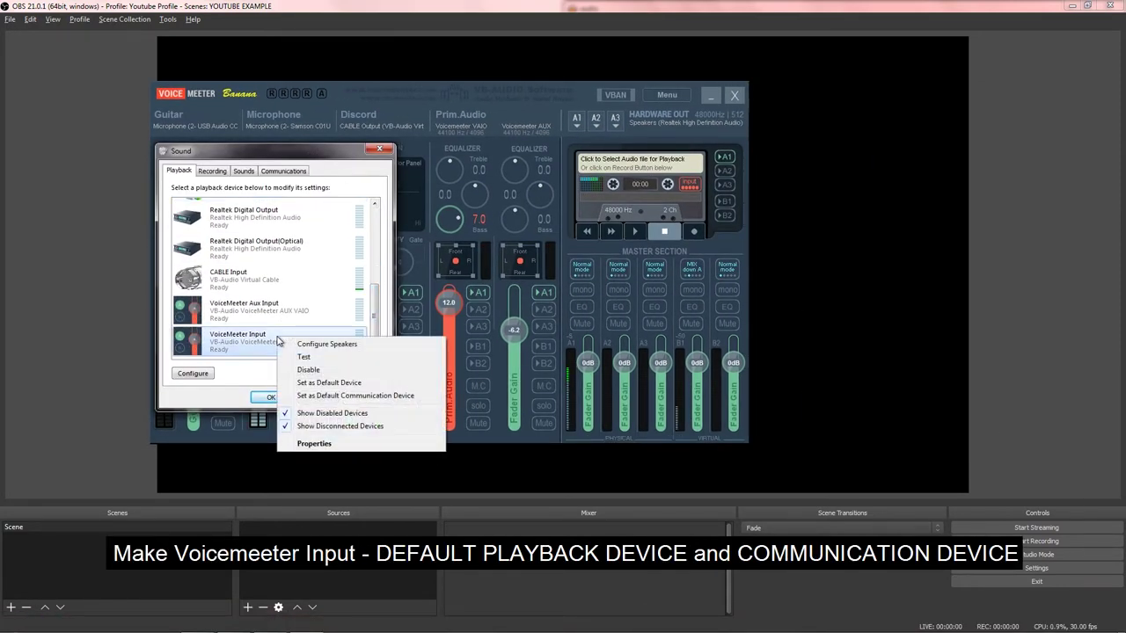
left_click(332, 383)
right_click(244, 341)
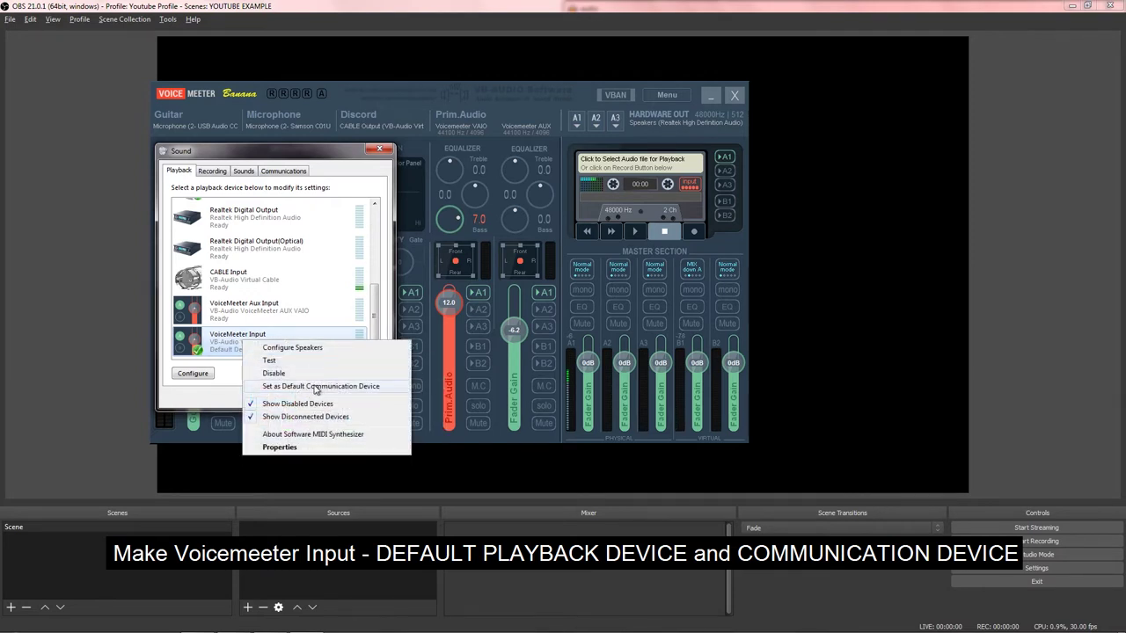
left_click(305, 387)
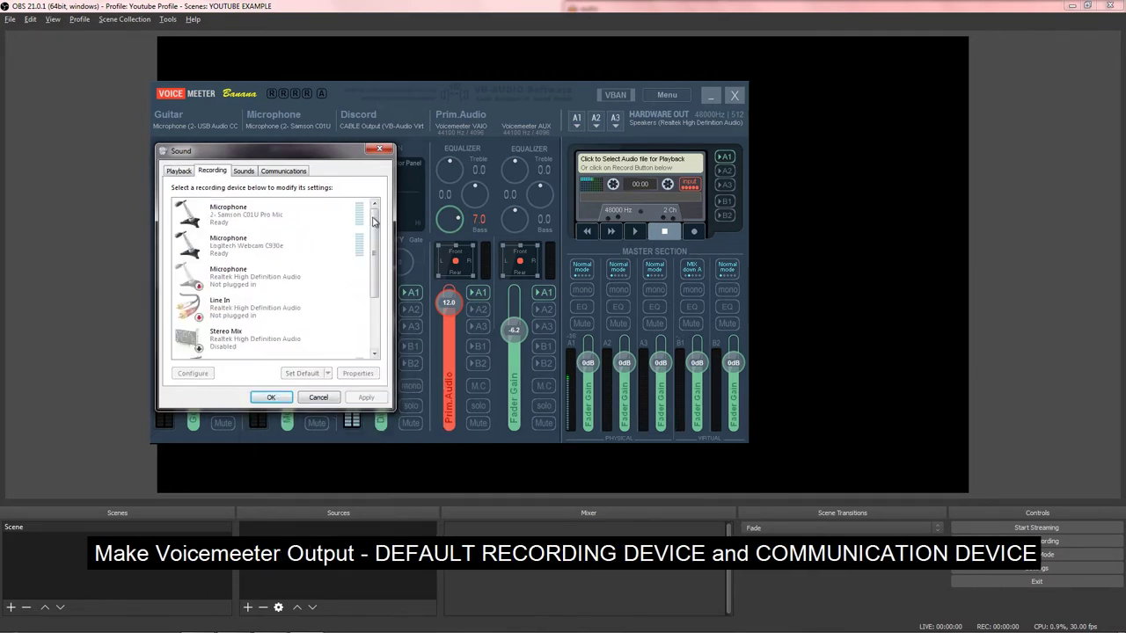
- Select VoiceMeeter Output among the recording devices and bring up its options
scroll(244, 350, "down", 2)
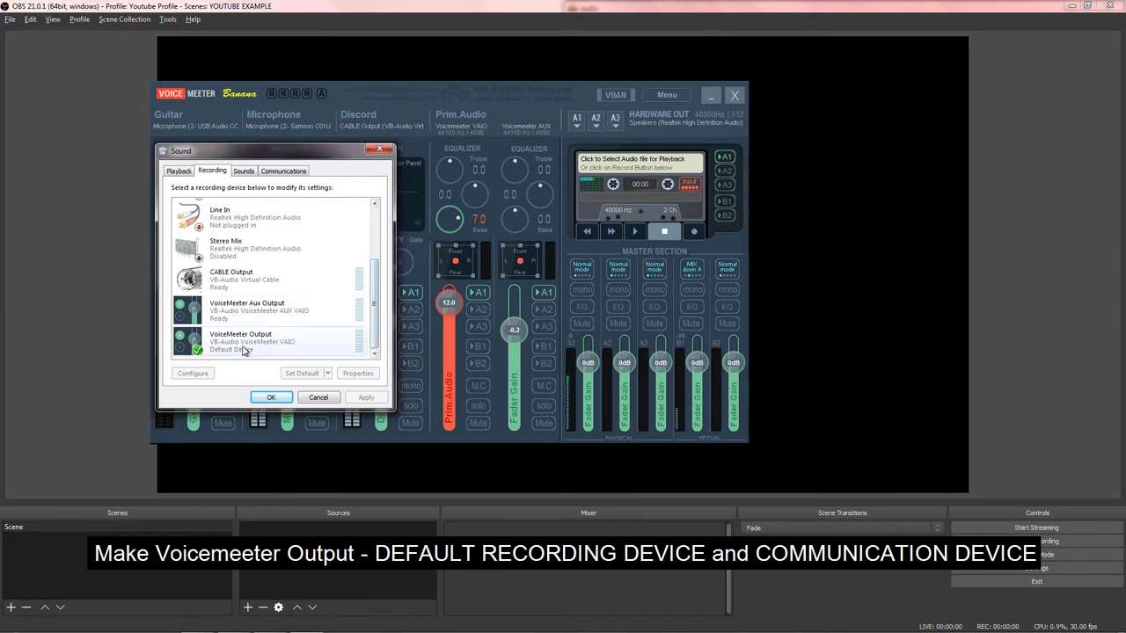
left_click(243, 350)
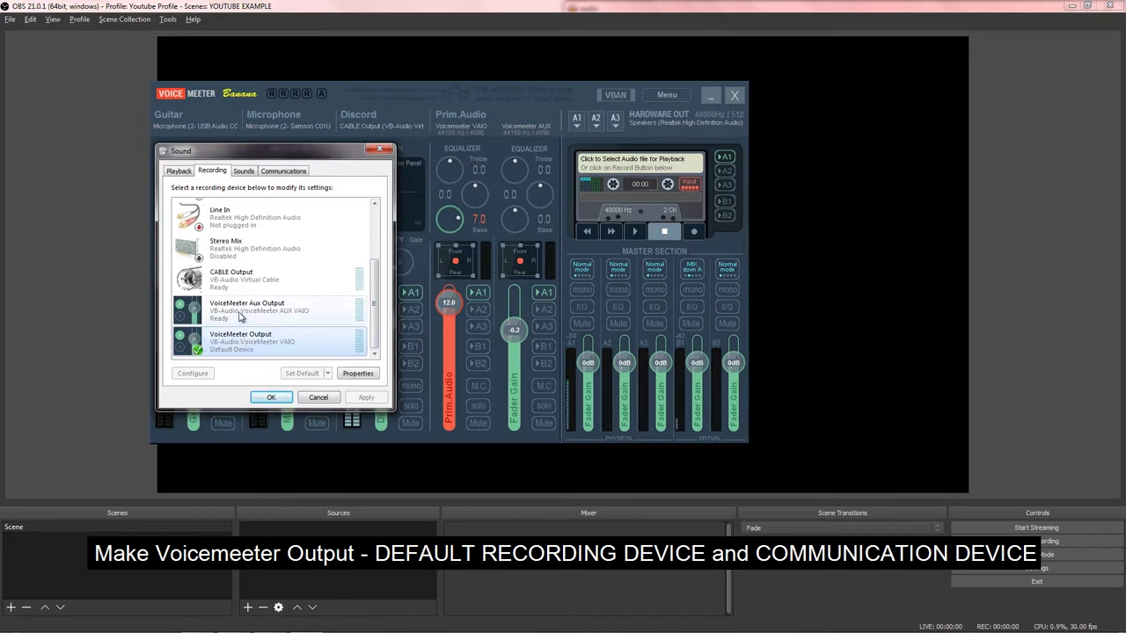
right_click(242, 315)
left_click(229, 346)
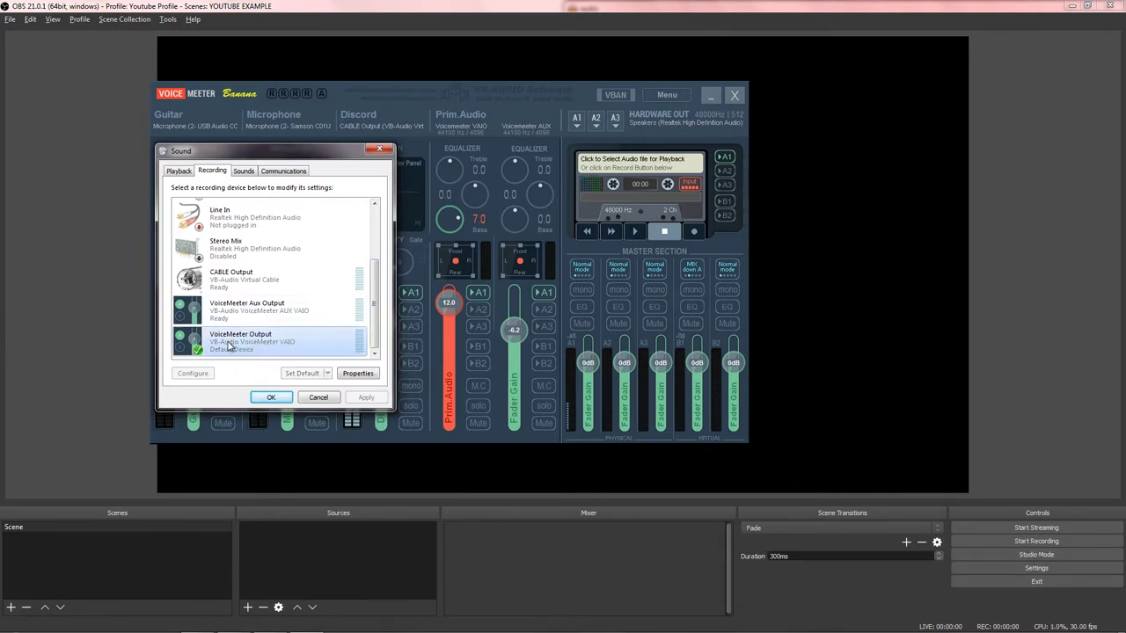
right_click(228, 346)
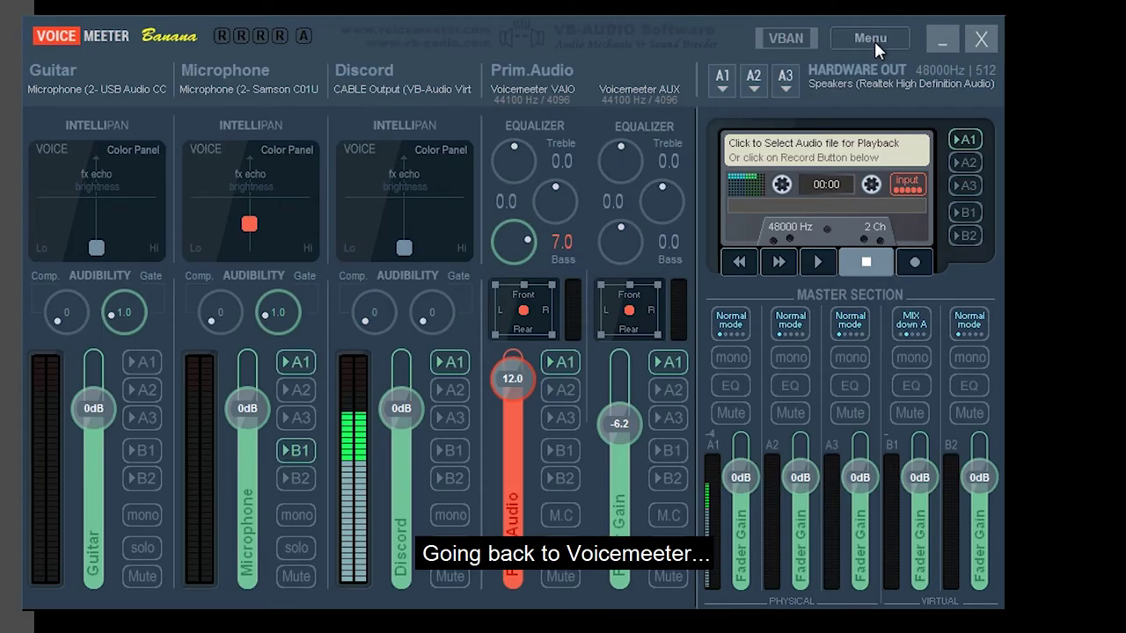
- Review Voicemeeter's options, A1 output and the Discord channel's CABLE Output input, leaving them unchanged
left_click(666, 94)
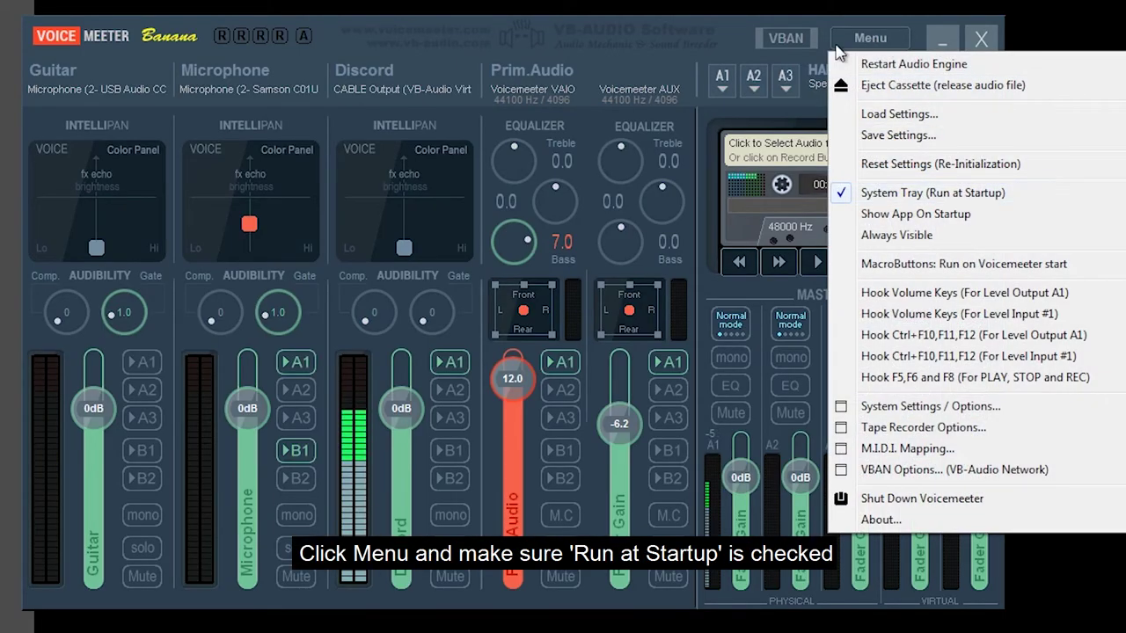
left_click(735, 37)
left_click(722, 81)
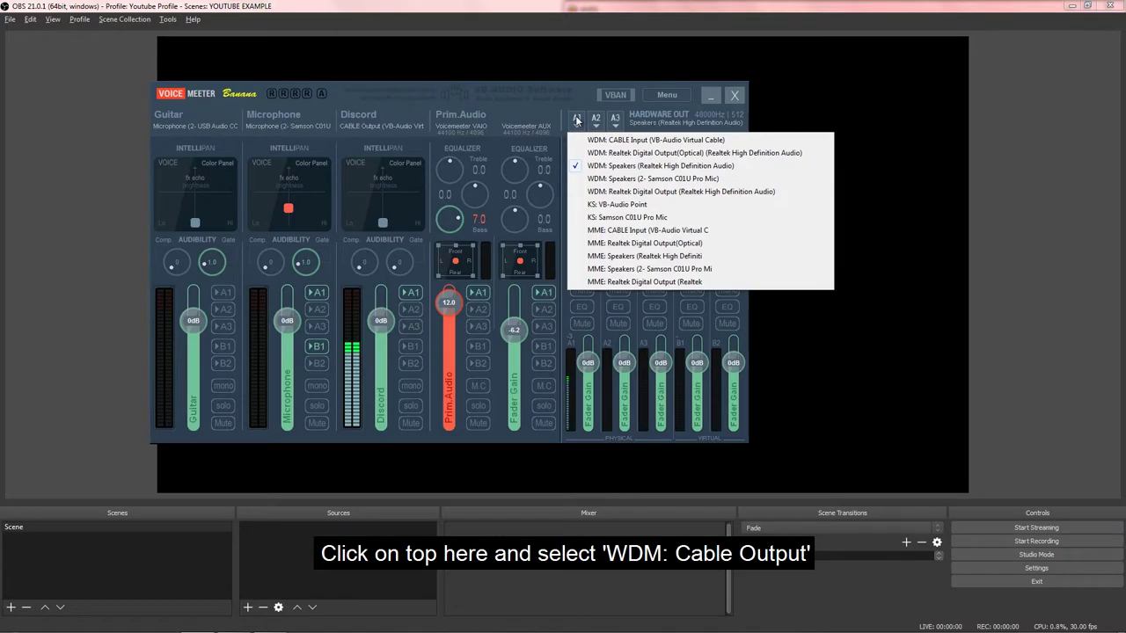
left_click(548, 98)
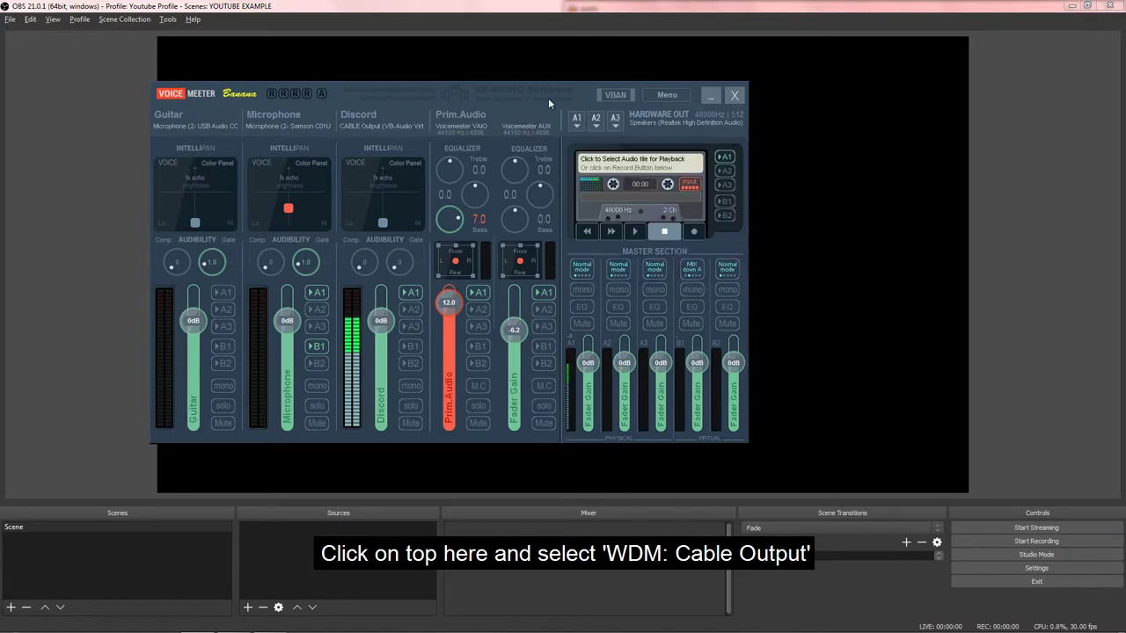
left_click(375, 117)
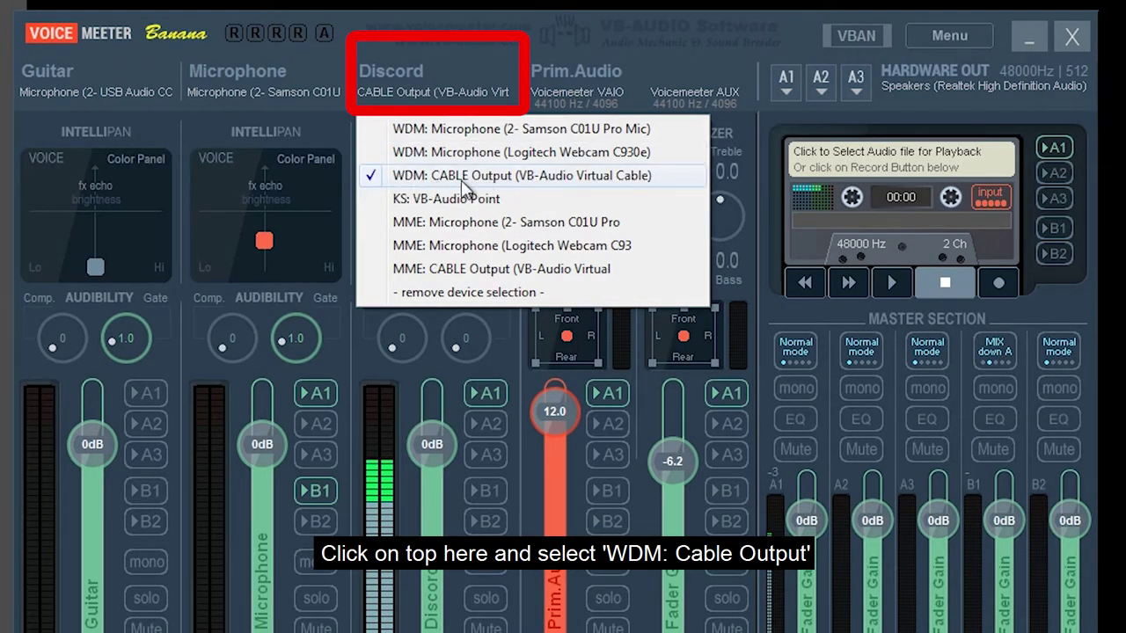
left_click(462, 181)
- Keep the Samson mic input with its A1 send, and raise Guitar gain to about 3.5 dB
left_click(233, 113)
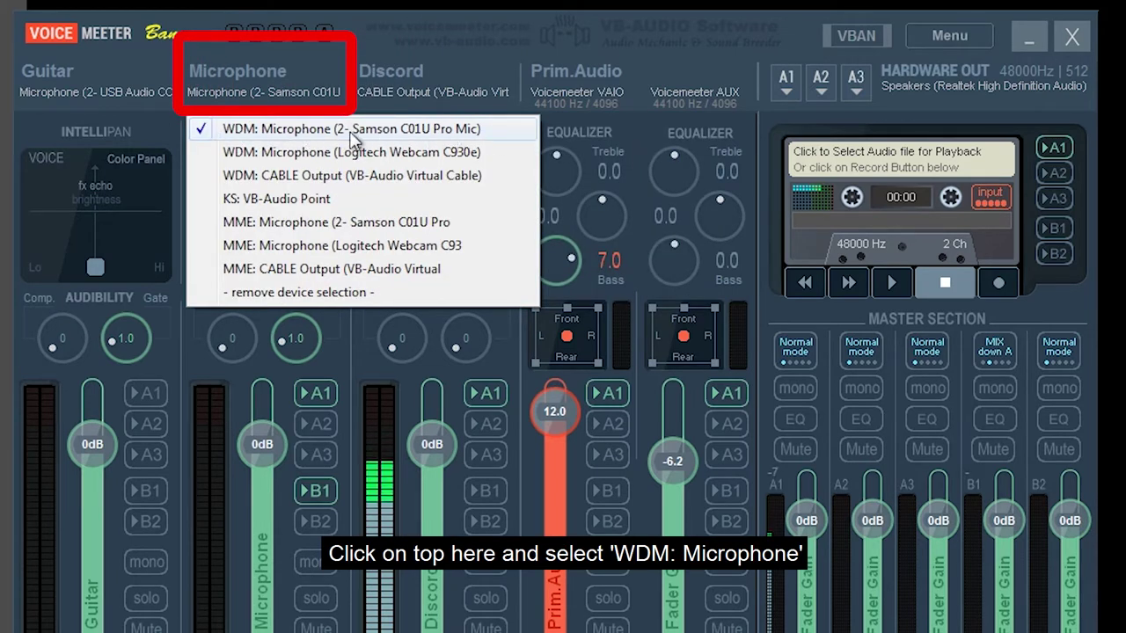
left_click(359, 48)
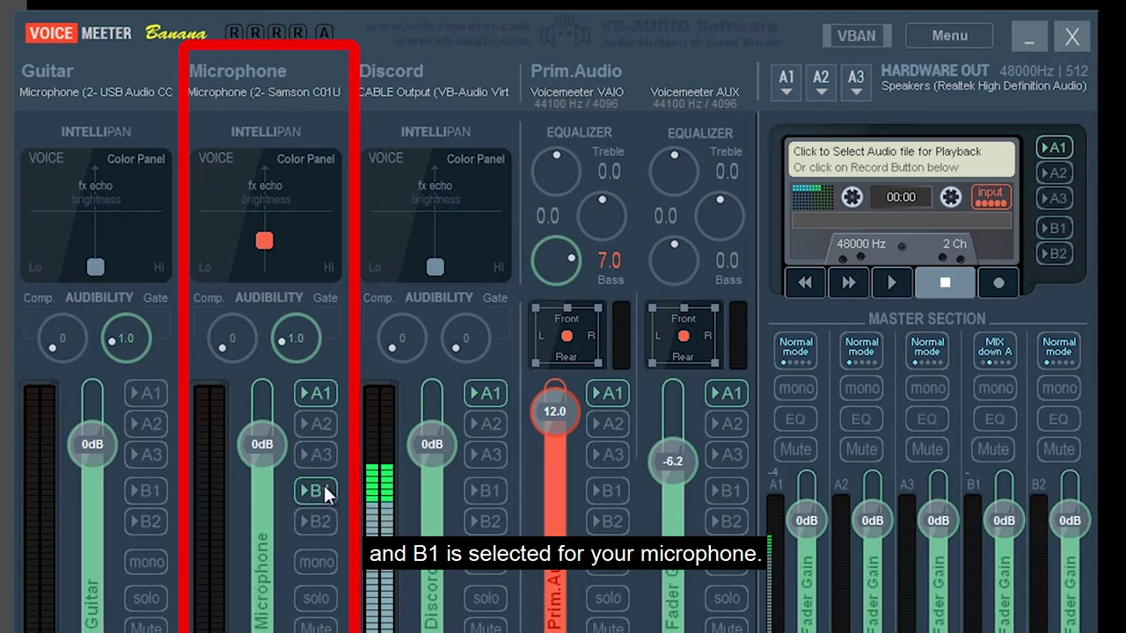
left_click(326, 390)
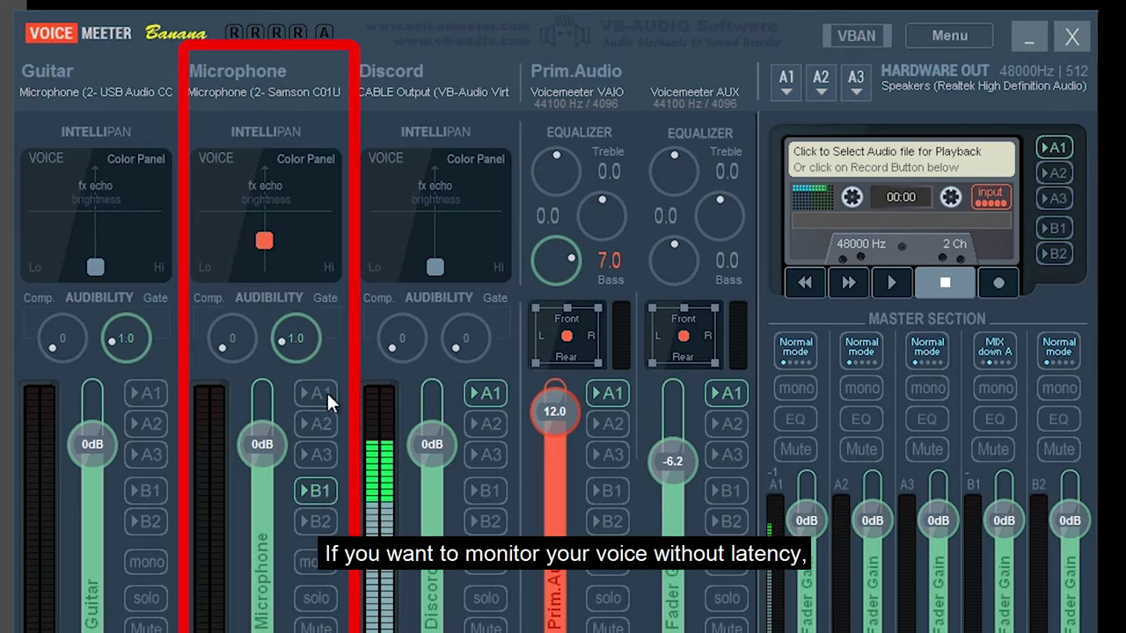
left_click(326, 391)
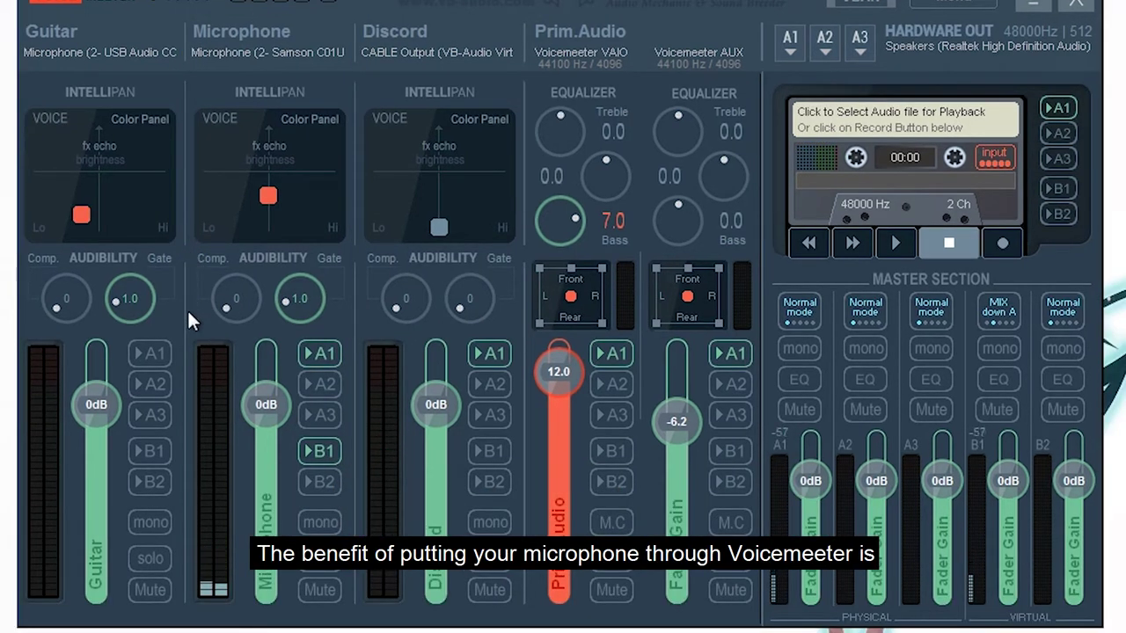
left_click_drag(108, 408, 107, 381)
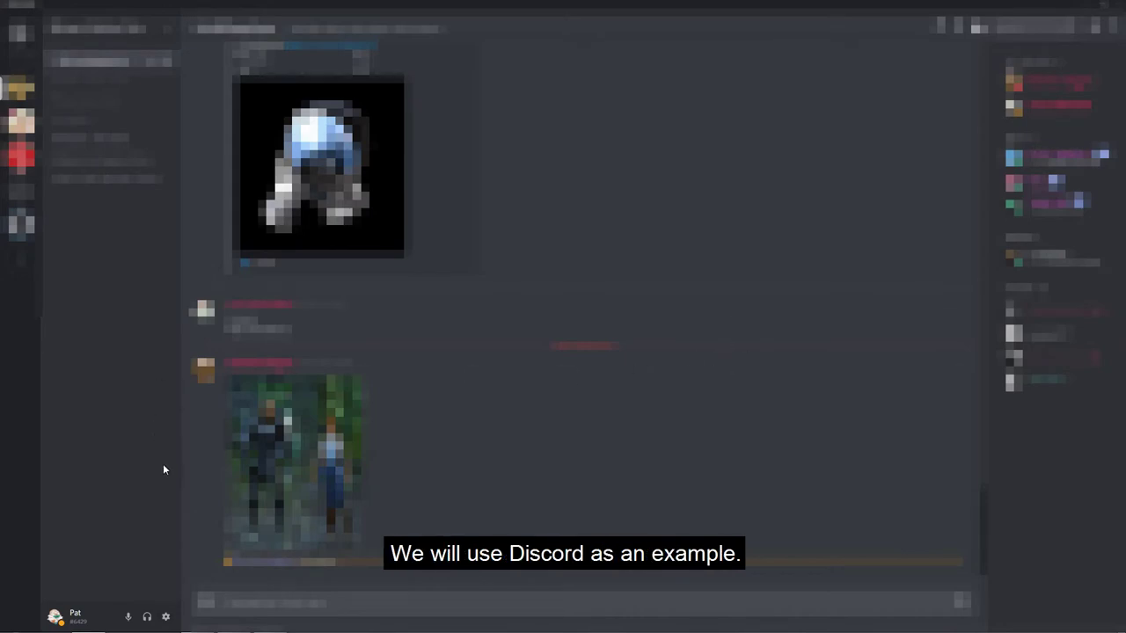
- In Discord's Voice & Video settings, set input to VoiceMeeter Output and output to CABLE Input
left_click(166, 619)
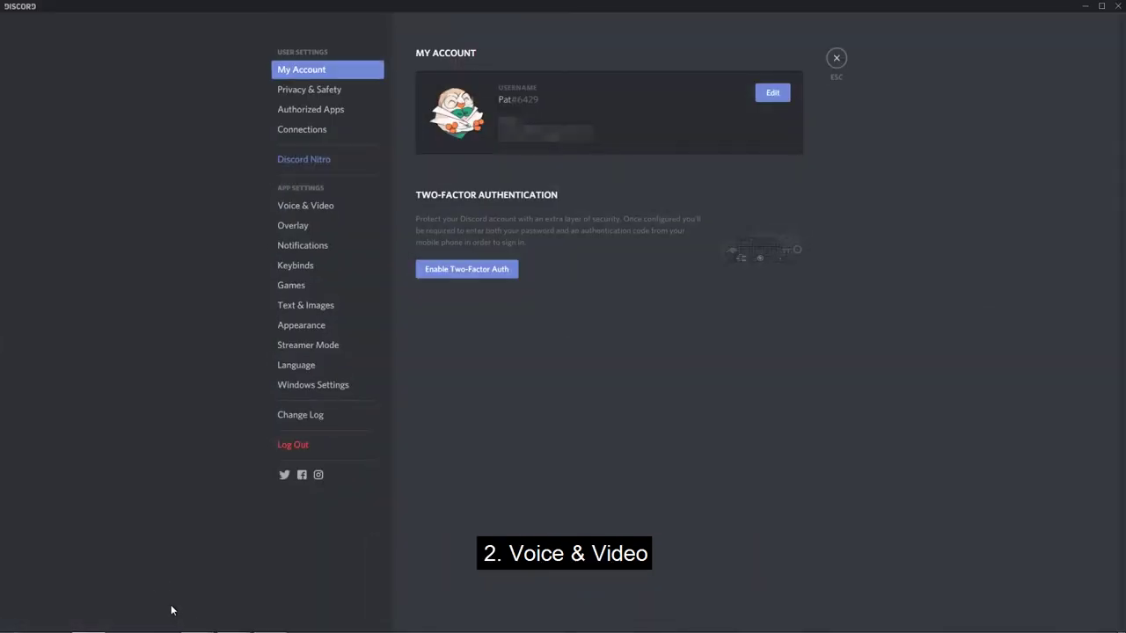
left_click(330, 210)
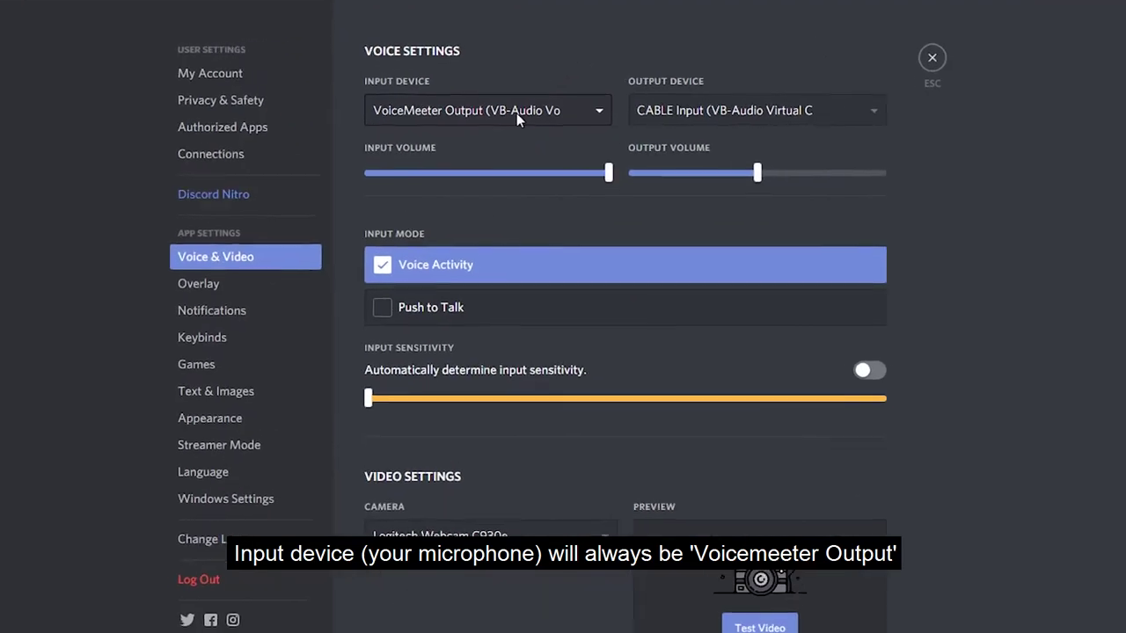
left_click(516, 113)
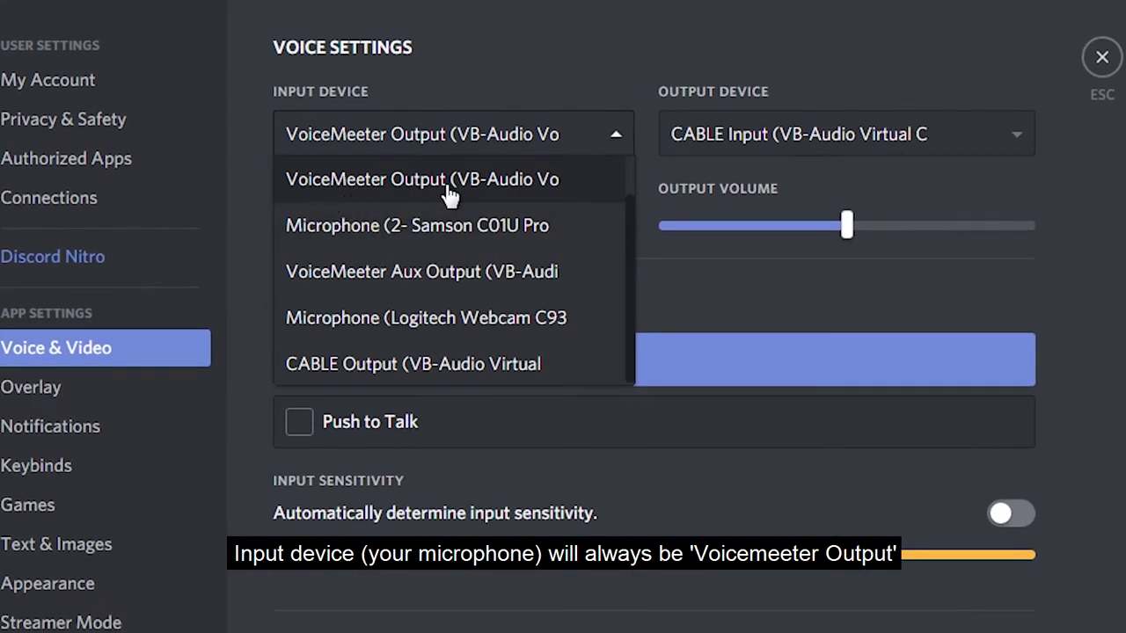
left_click(420, 167)
left_click(476, 137)
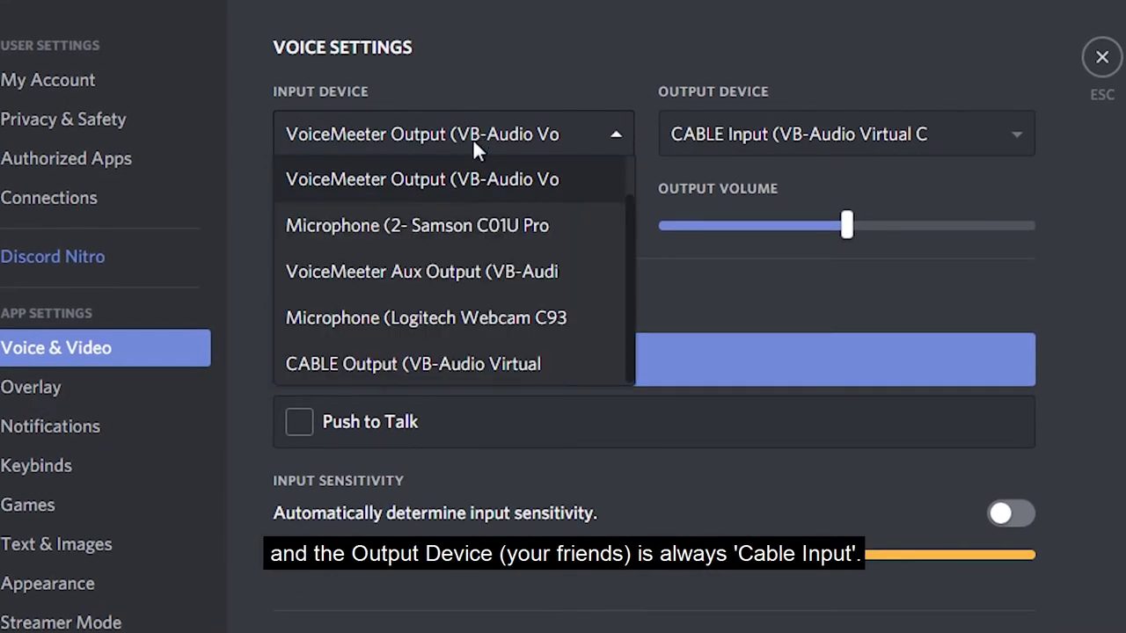
left_click(473, 138)
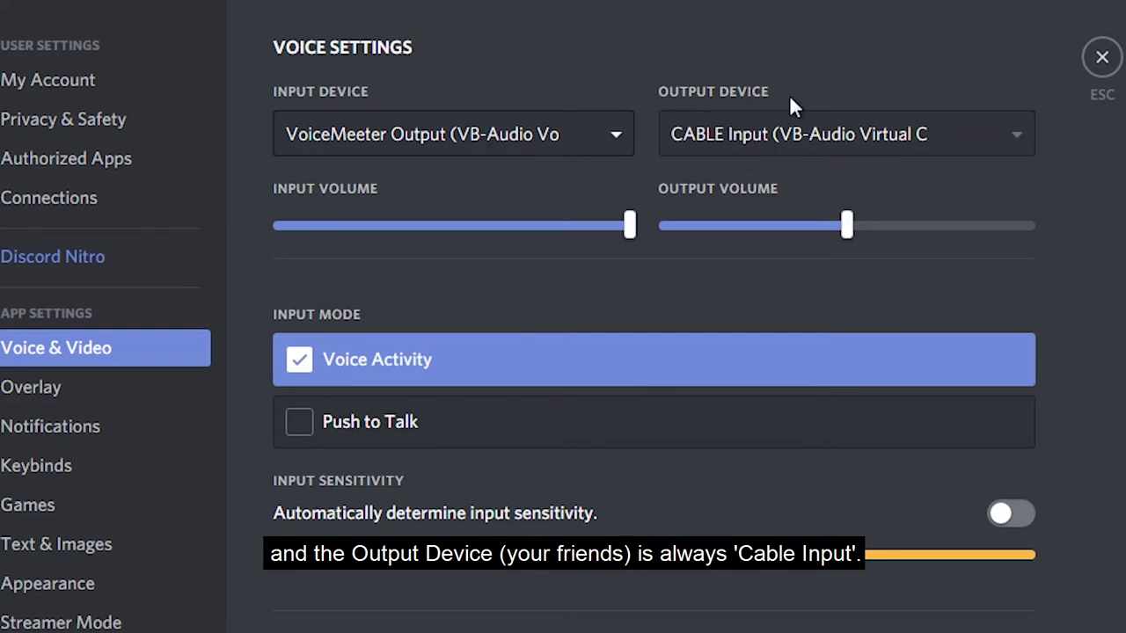
left_click(759, 142)
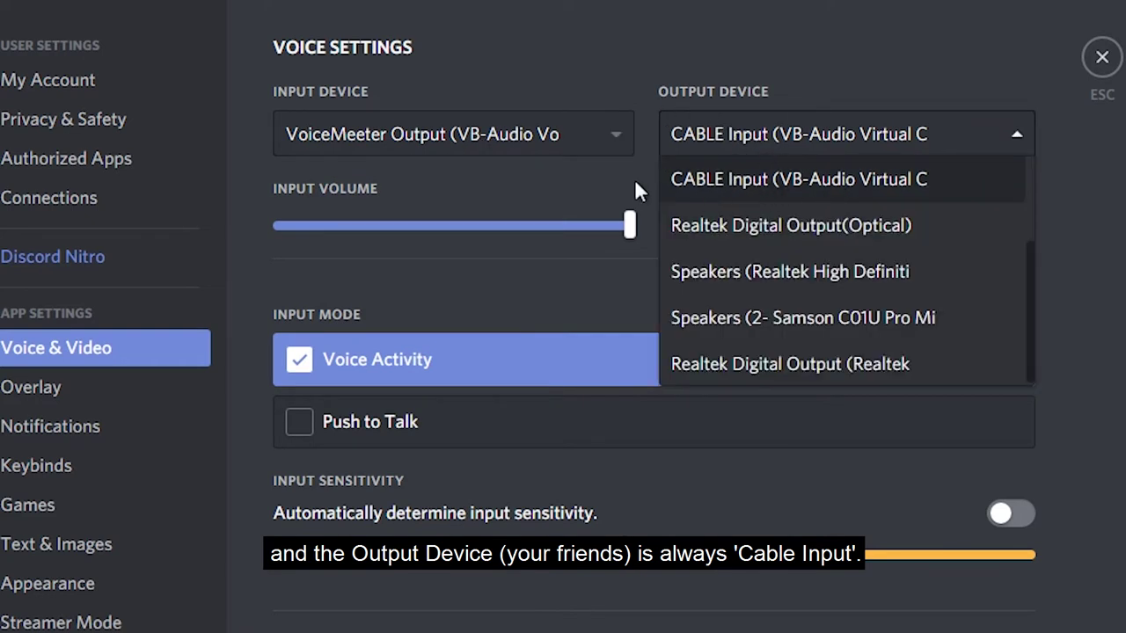
left_click(841, 152)
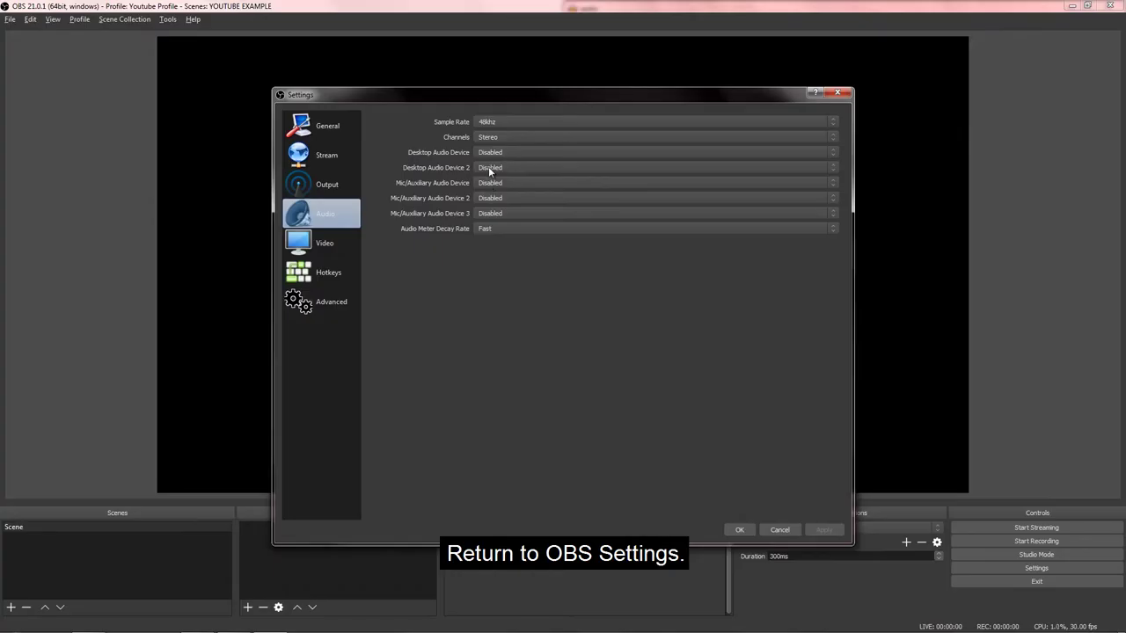
- Set Desktop Audio 2 to CABLE Input, Mic/Aux to VoiceMeeter Output, Desktop Audio to VoiceMeeter Input, and save
left_click(489, 167)
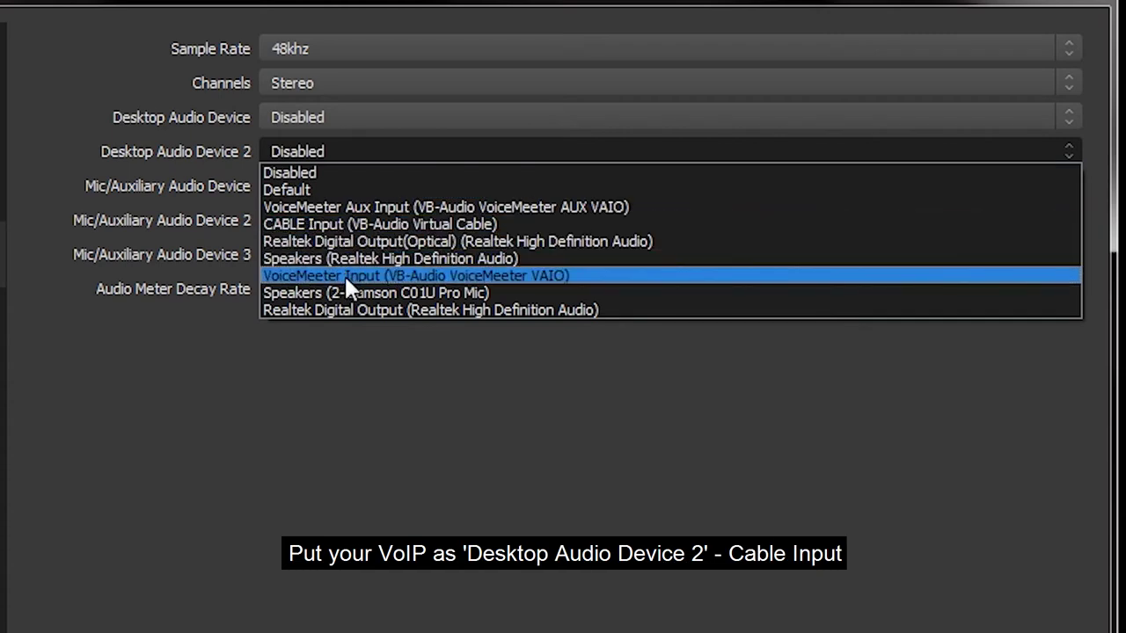
left_click(349, 227)
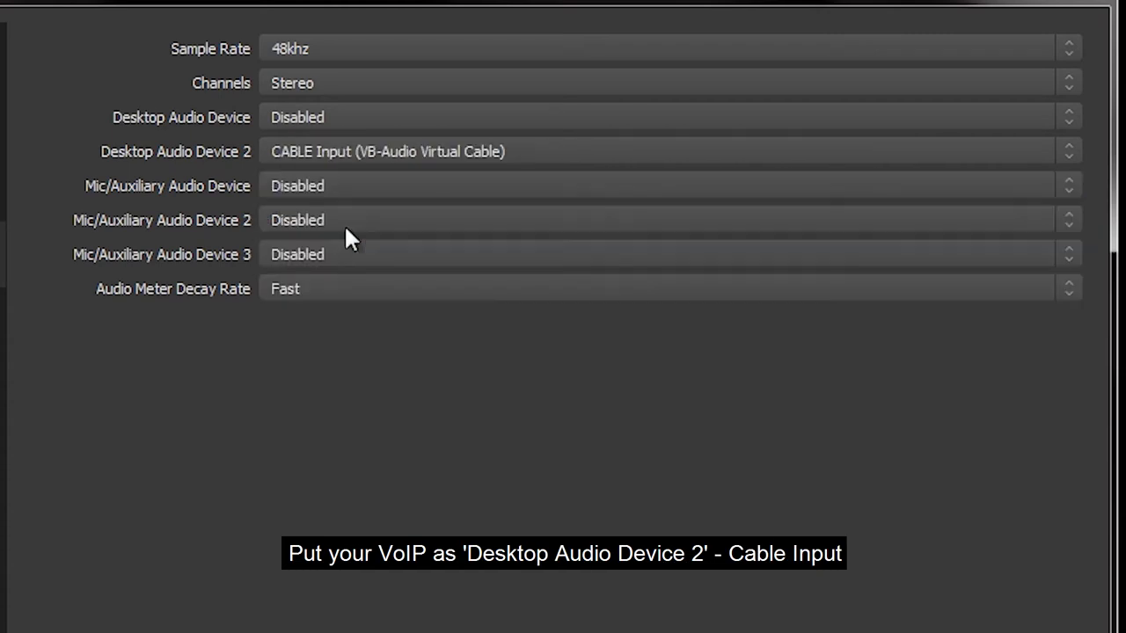
left_click(303, 185)
left_click(348, 274)
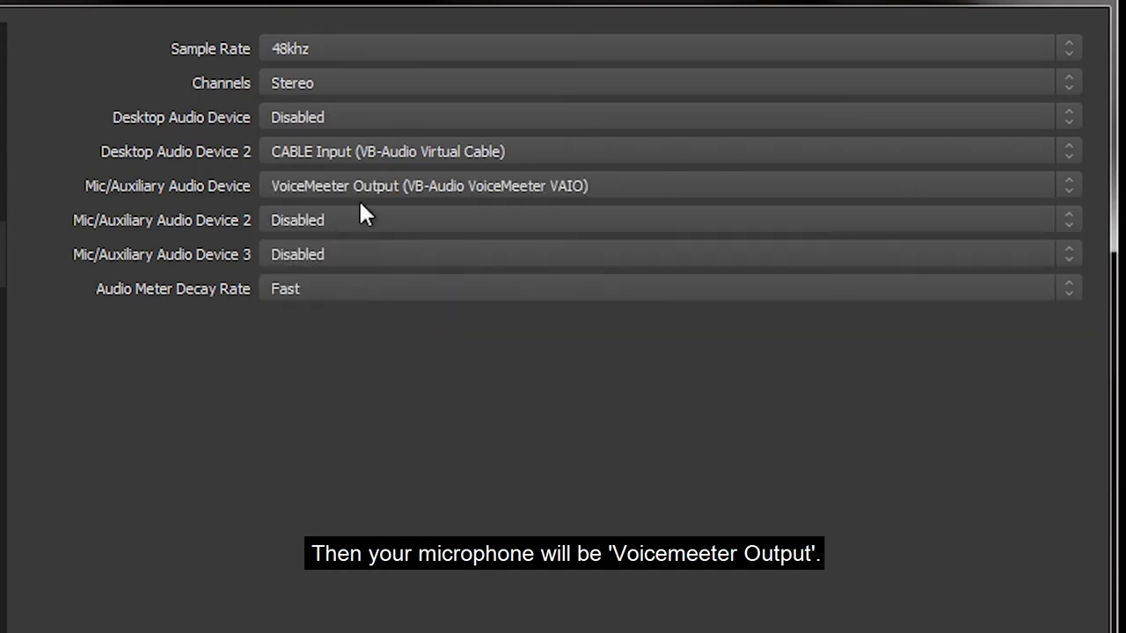
left_click(360, 117)
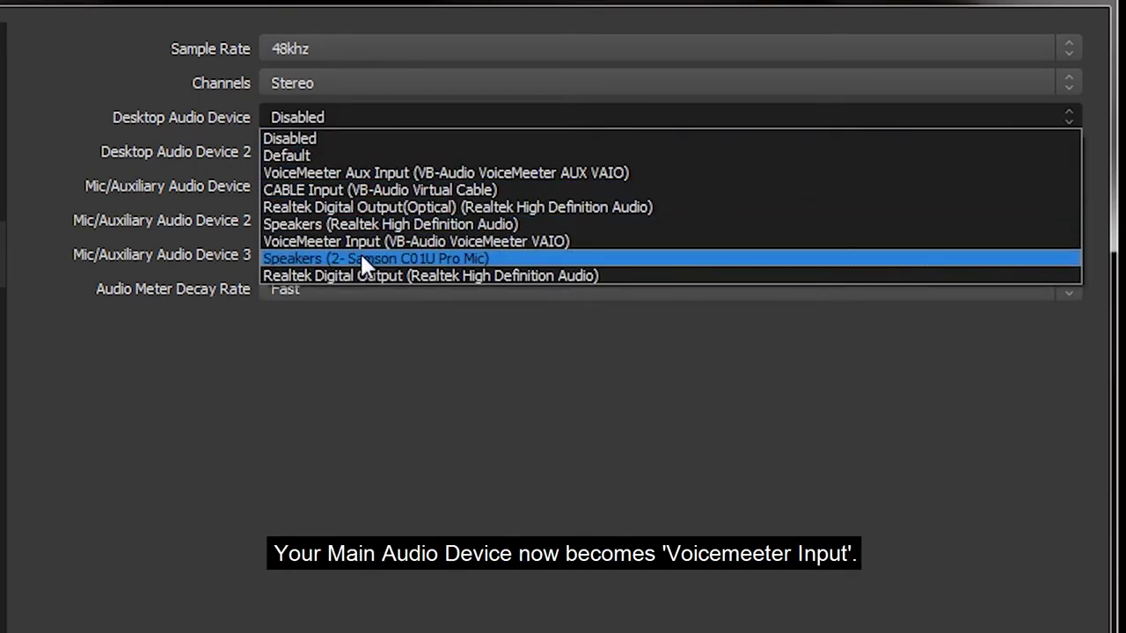
left_click(362, 242)
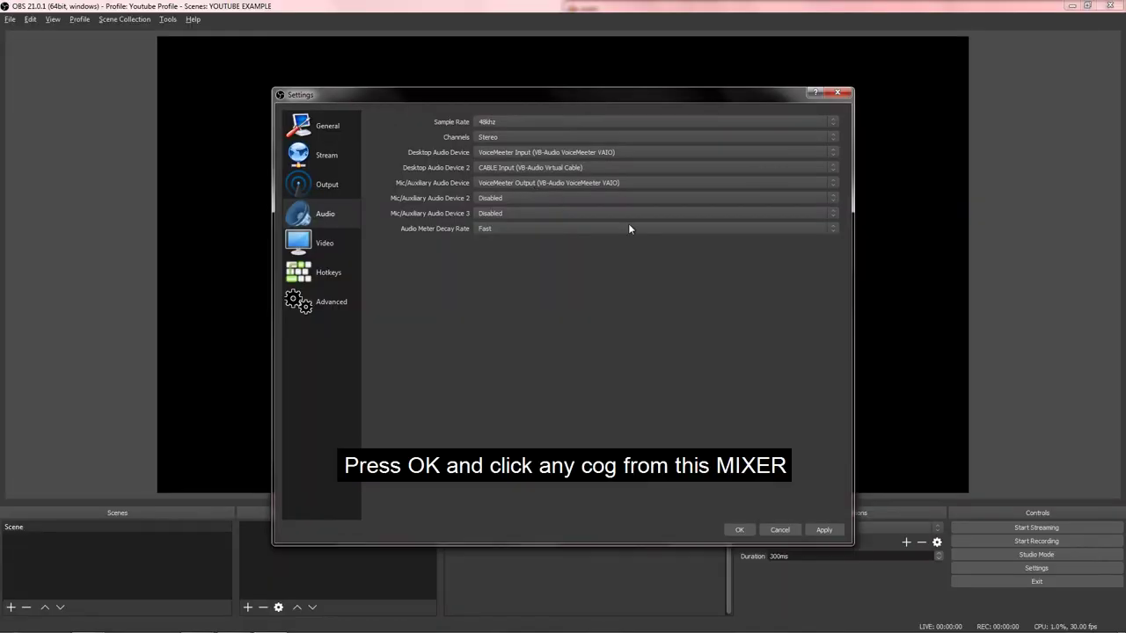
left_click(738, 530)
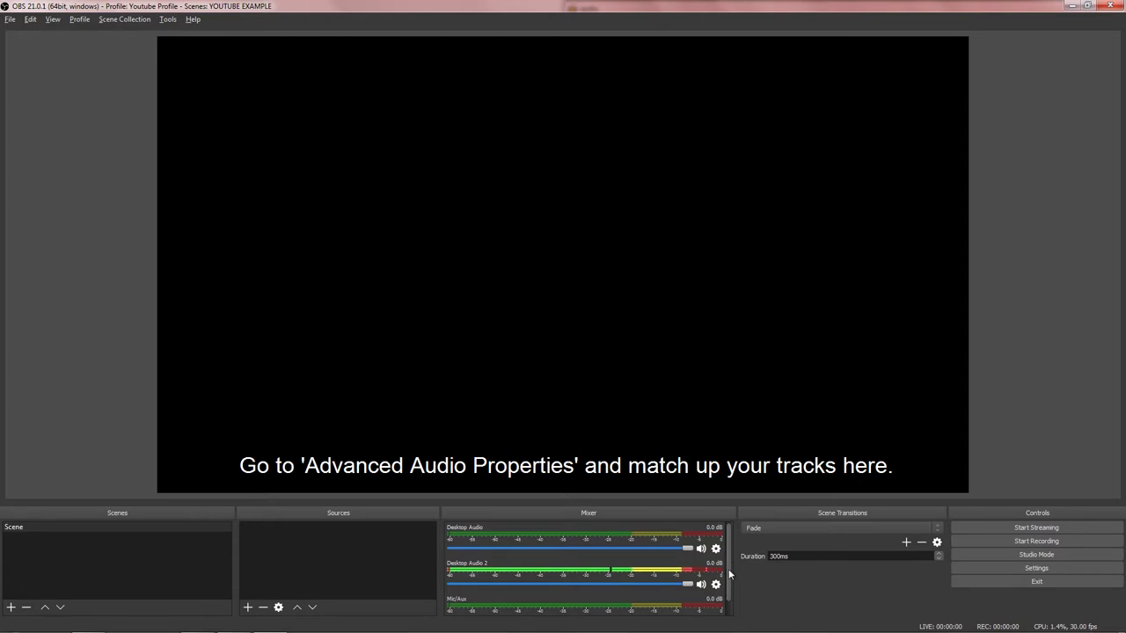
- In Advanced Audio Properties, put Desktop Audio on track 1, Mic/Aux on 2, Desktop Audio 2 on 3
left_click(715, 548)
left_click(774, 624)
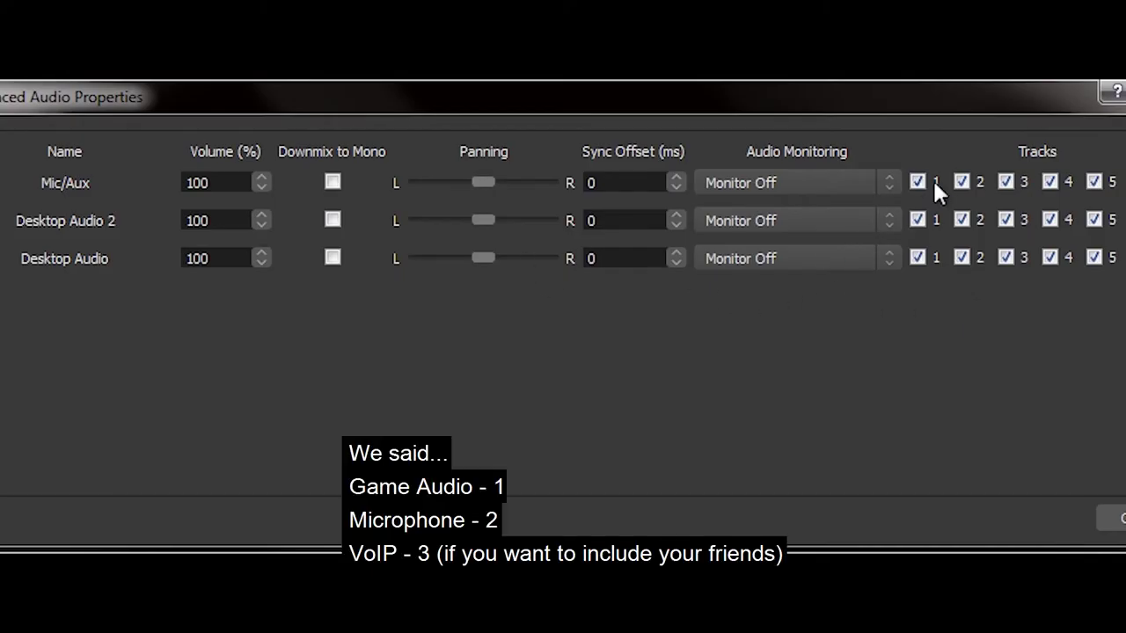
left_click(928, 216)
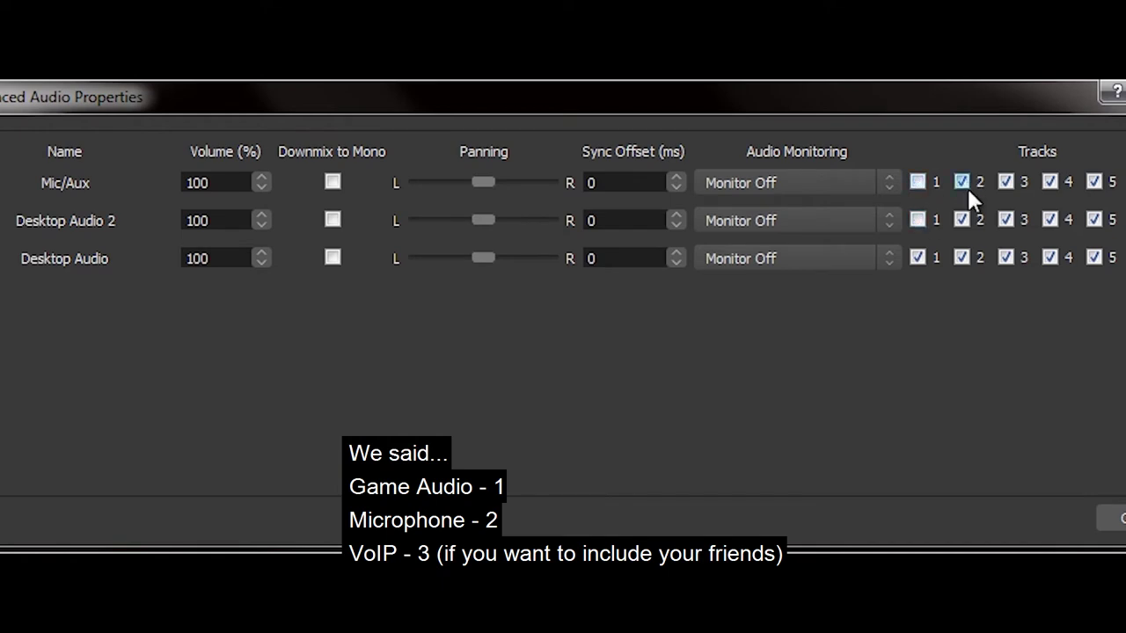
left_click(1016, 215)
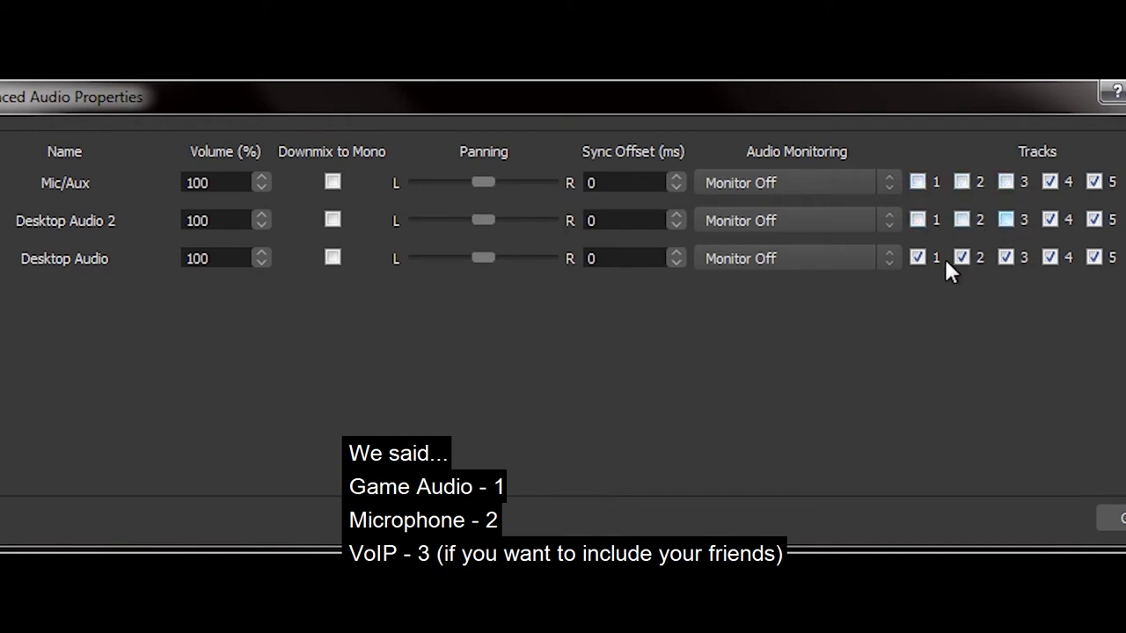
left_click(1006, 257)
left_click(963, 183)
left_click(1007, 220)
- Clear tracks 4 and 5 for all three audio sources and close Advanced Audio Properties
left_click(1051, 182)
left_click(1052, 220)
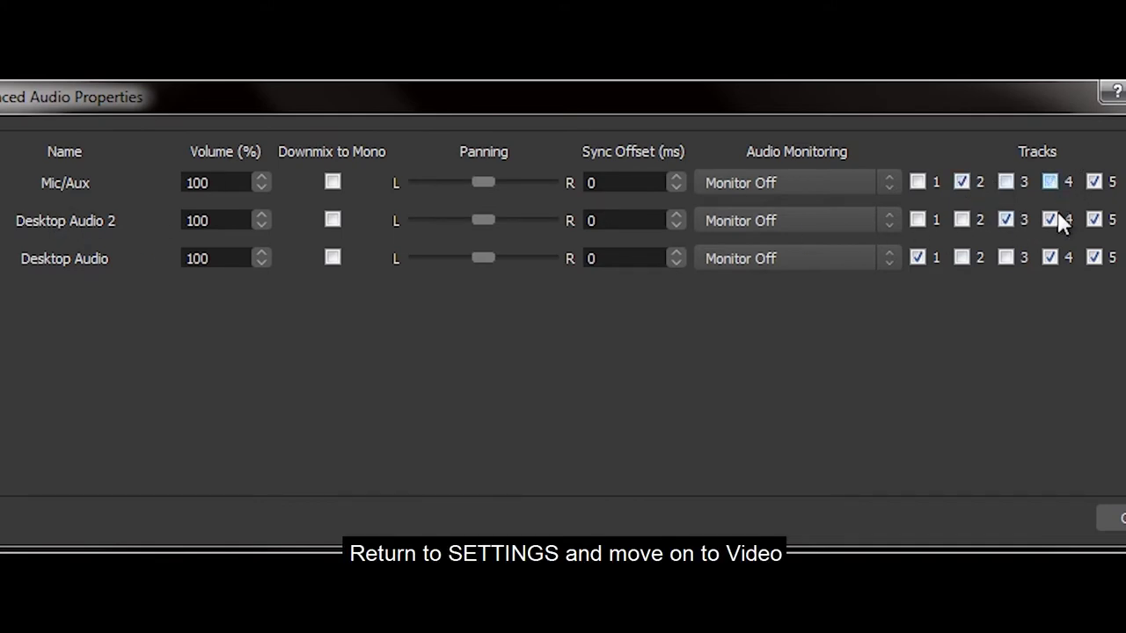
left_click(1051, 257)
left_click(1095, 257)
left_click(1095, 220)
left_click(1094, 182)
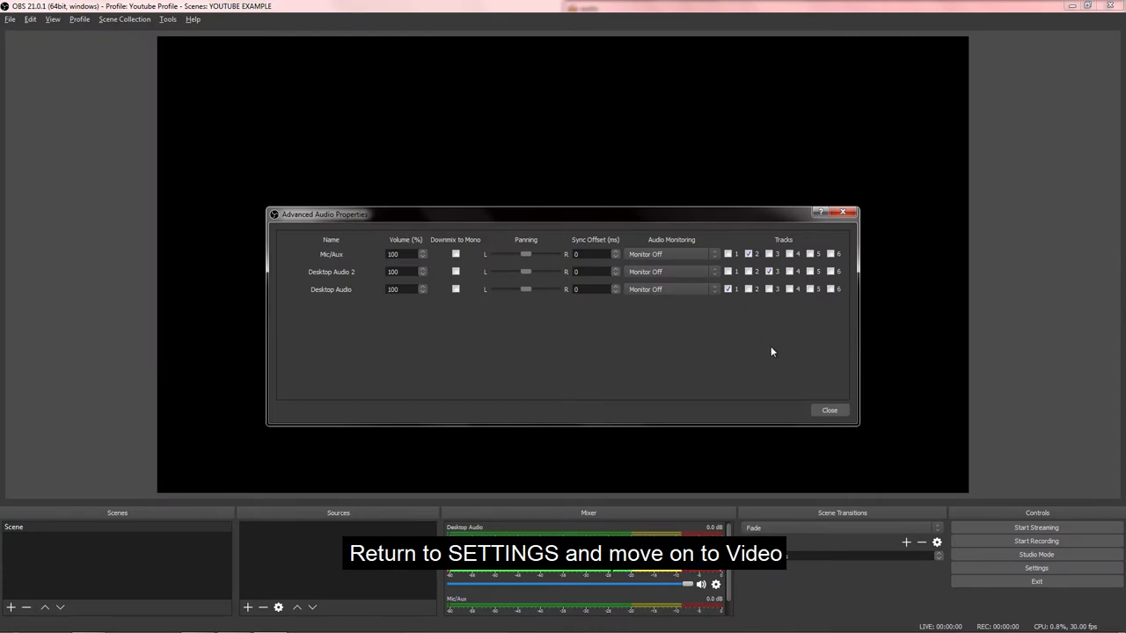
left_click(830, 410)
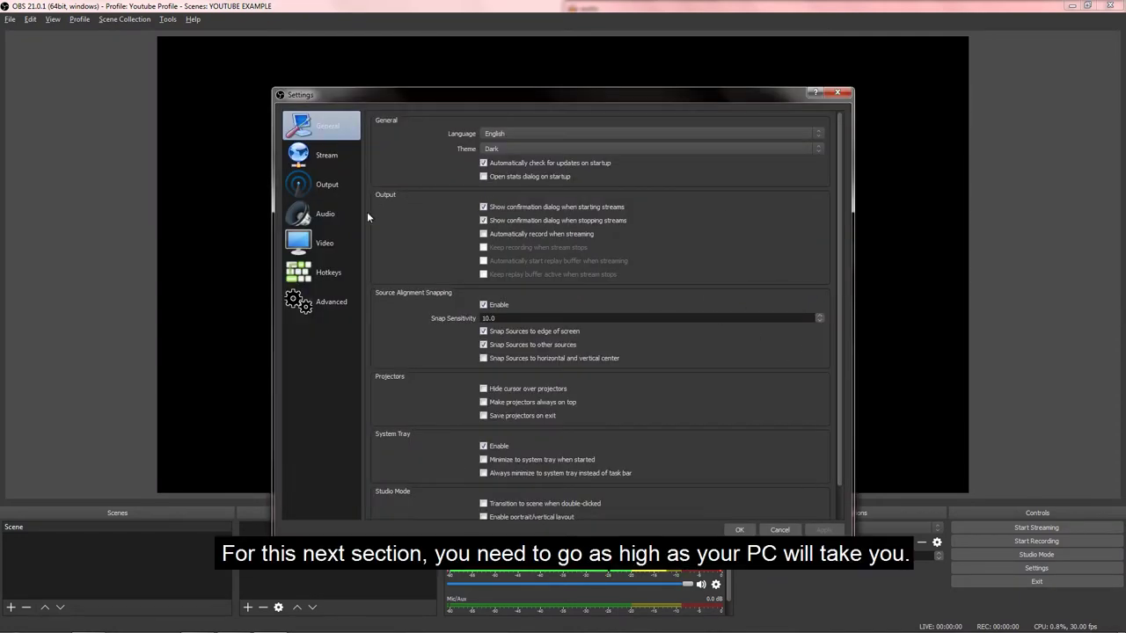
- In the Video settings, try 60 FPS, then return the frame rate to 30
left_click(320, 242)
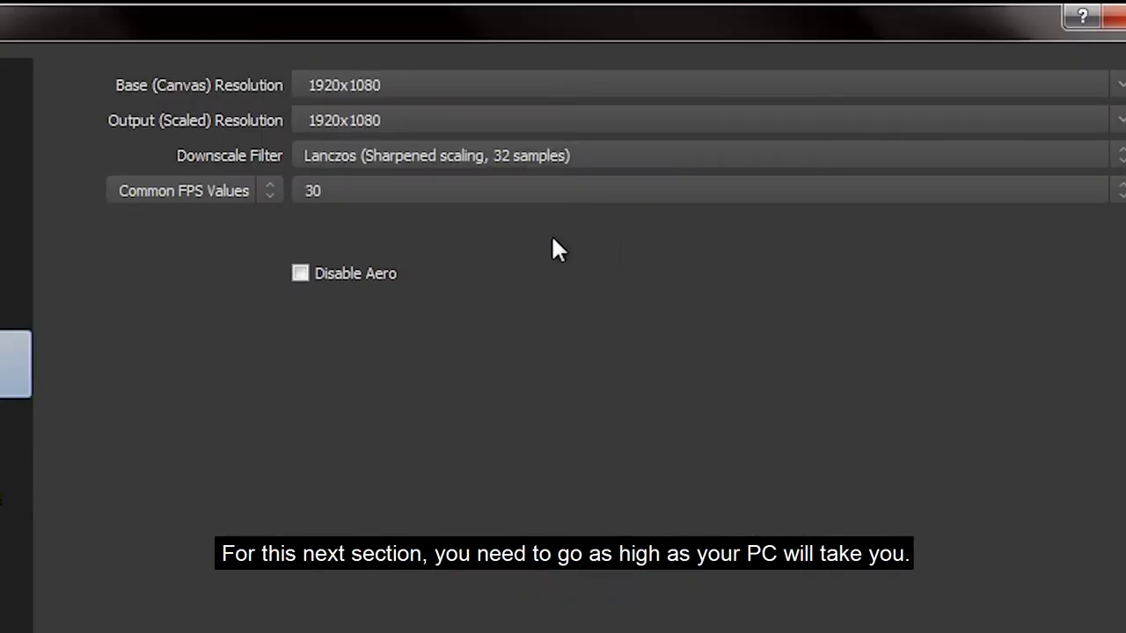
left_click(336, 193)
left_click(335, 339)
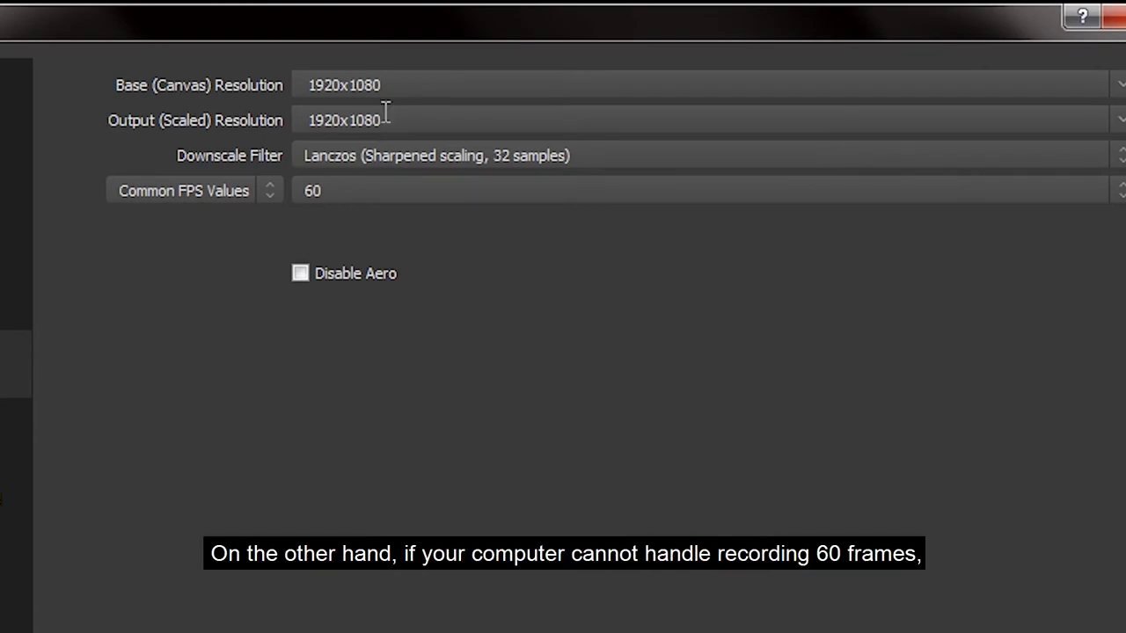
left_click(346, 189)
left_click(342, 282)
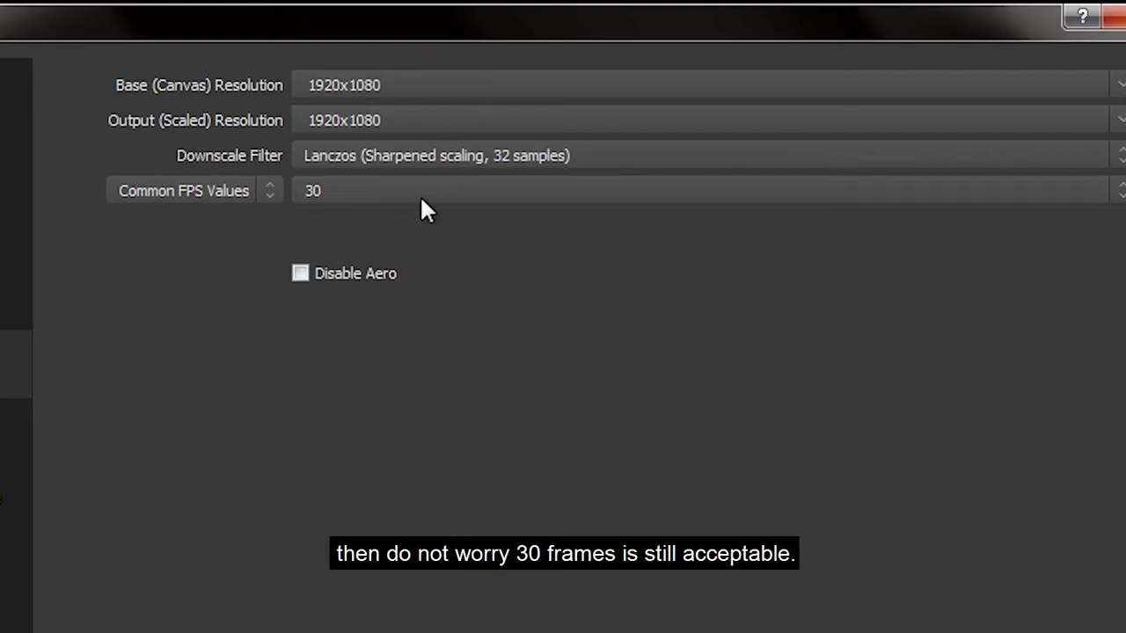
- Try 1280x720 for the canvas and output resolutions
left_click(1118, 84)
left_click(343, 118)
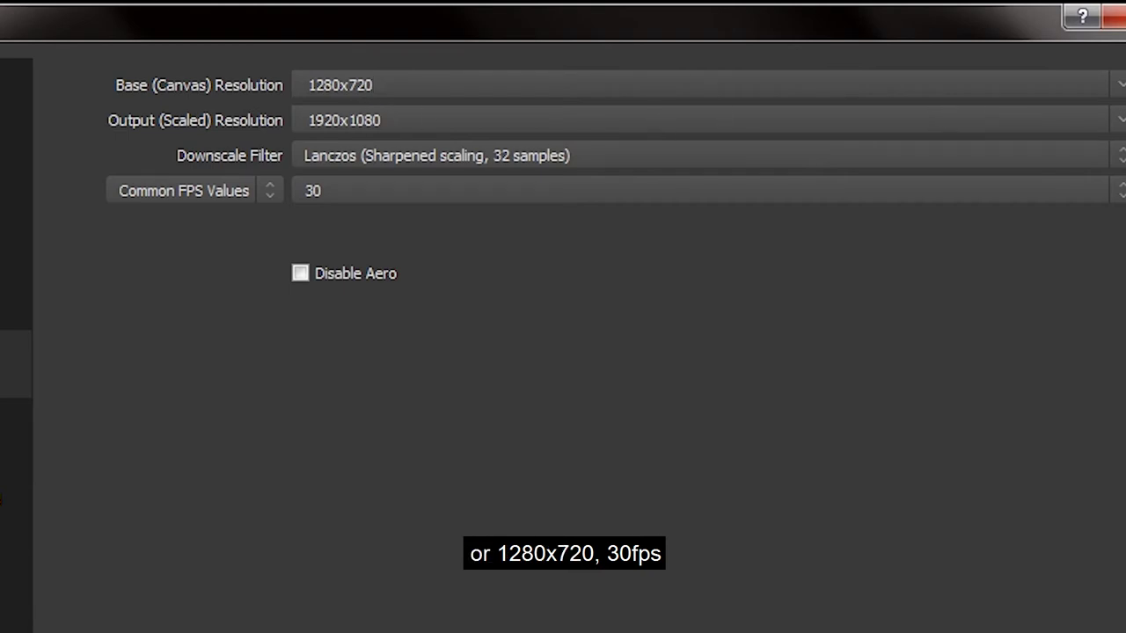
left_click(1121, 85)
left_click(1123, 96)
left_click(1122, 120)
left_click(365, 146)
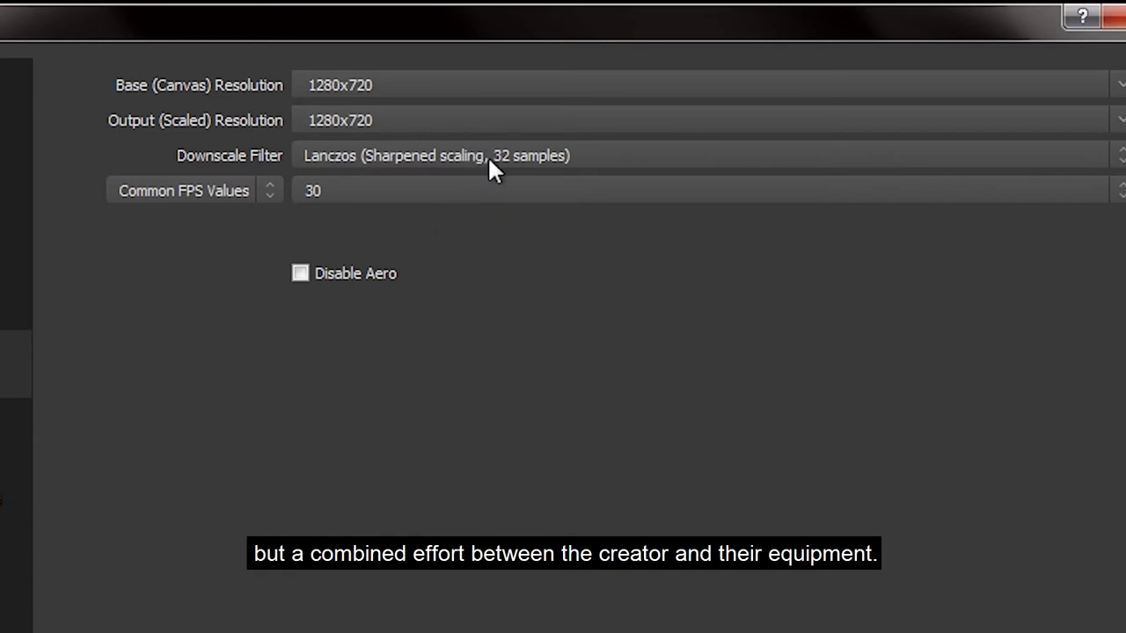
- Keep the Lanczos downscale filter and set both canvas and output resolution to 1920x1080
left_click(577, 157)
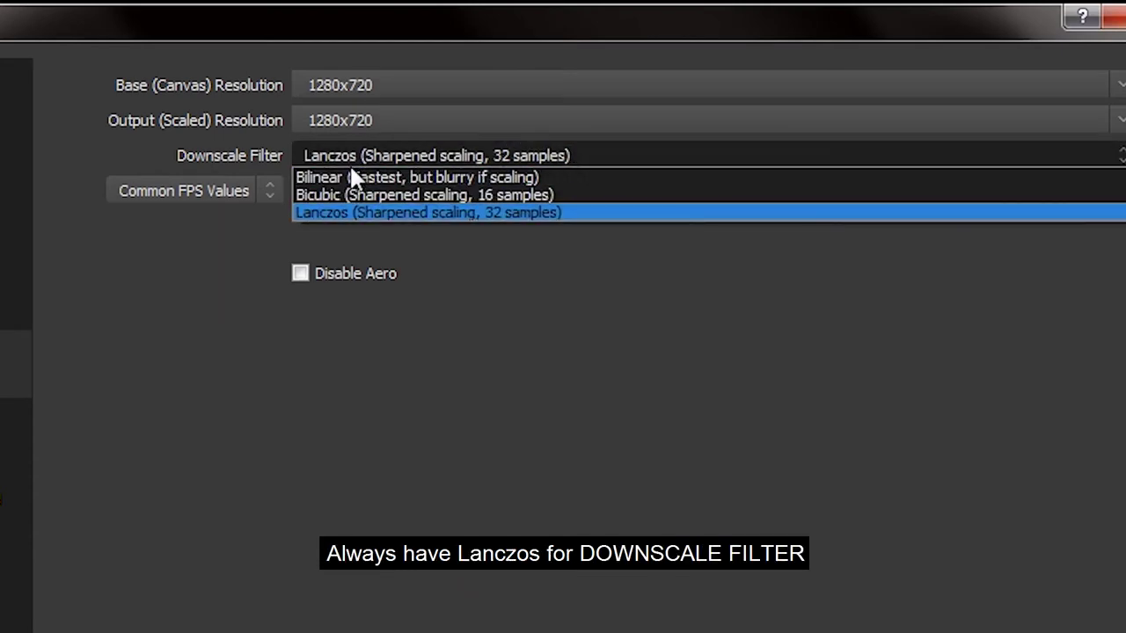
left_click(369, 177)
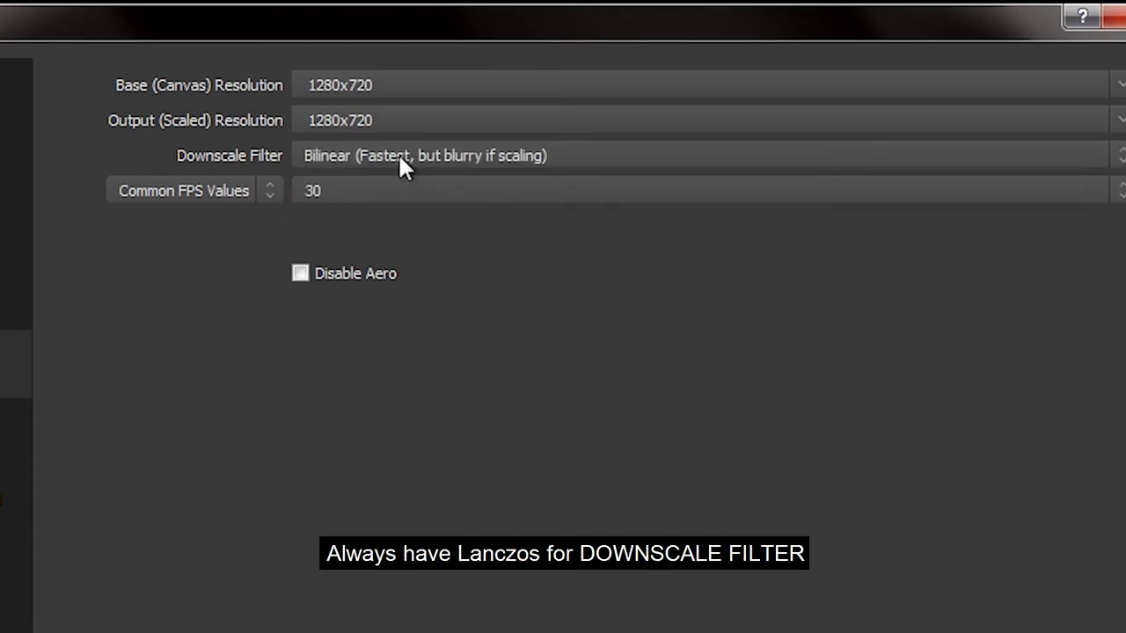
left_click(399, 156)
left_click(377, 212)
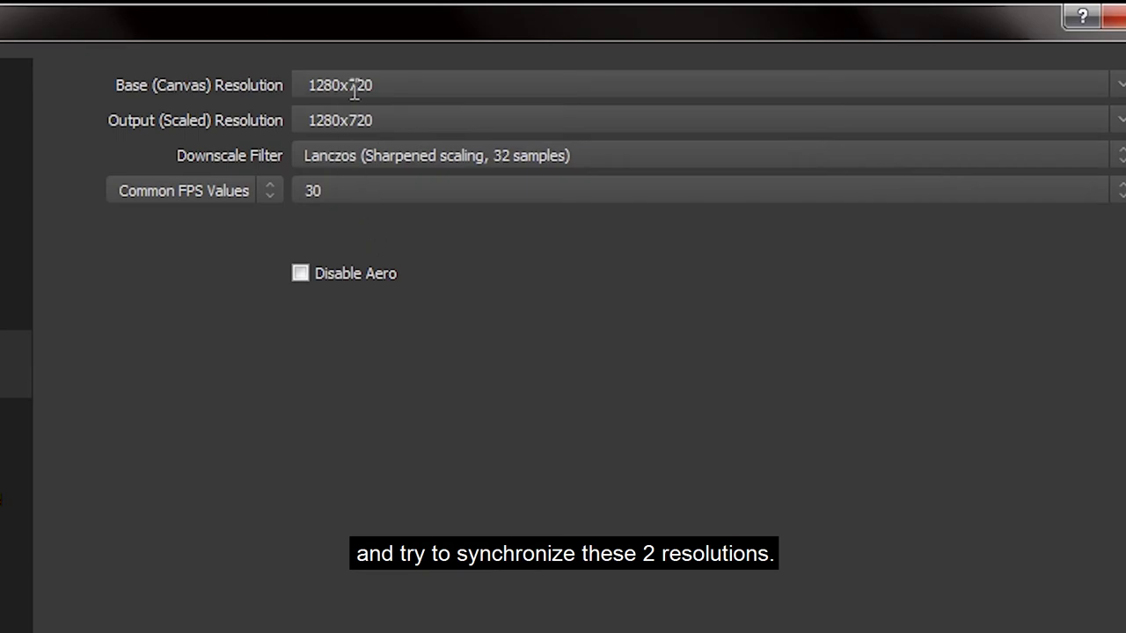
left_click(1110, 85)
left_click(382, 106)
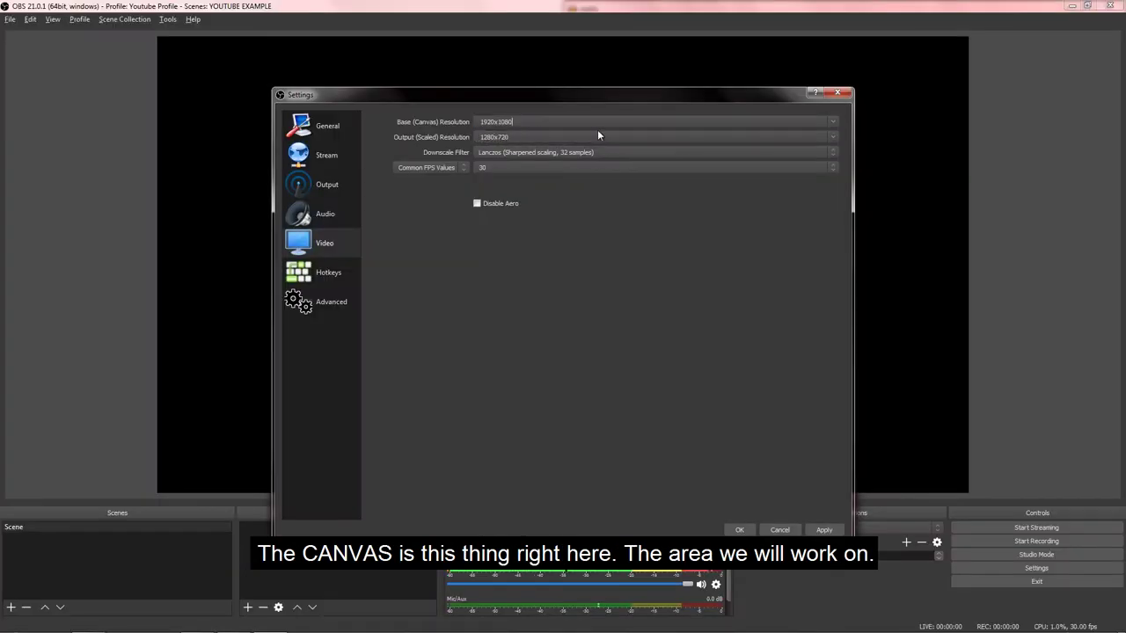
left_click(1117, 120)
left_click(519, 143)
left_click_drag(552, 92, 524, 86)
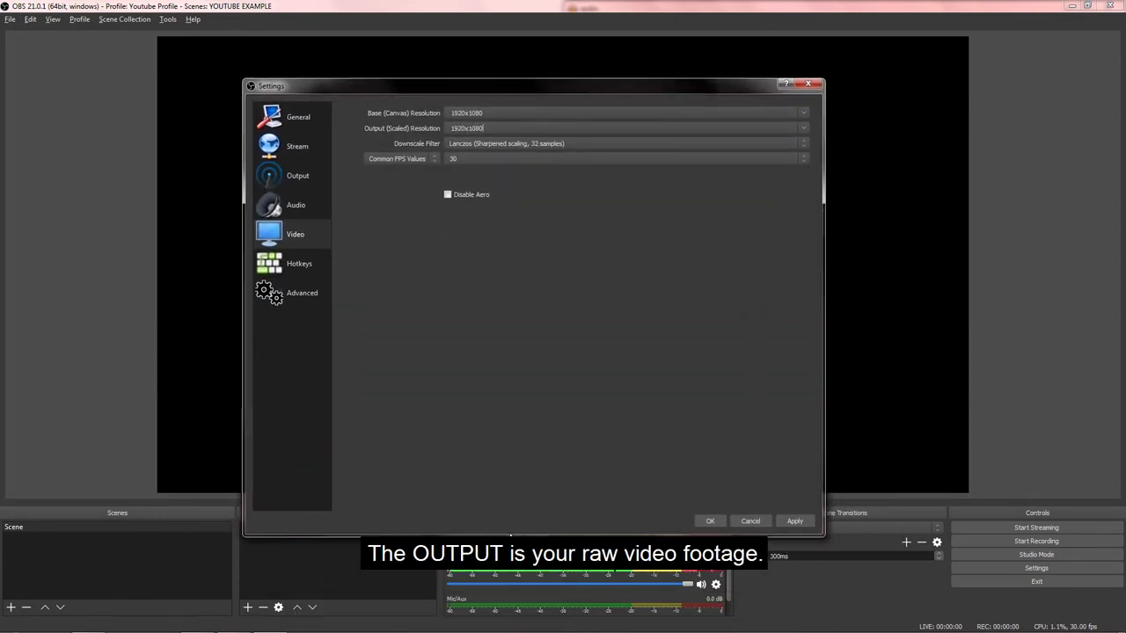
- In the Hotkeys settings, bind numpad 1 and 2 to start and stop the replay buffer
left_click(299, 264)
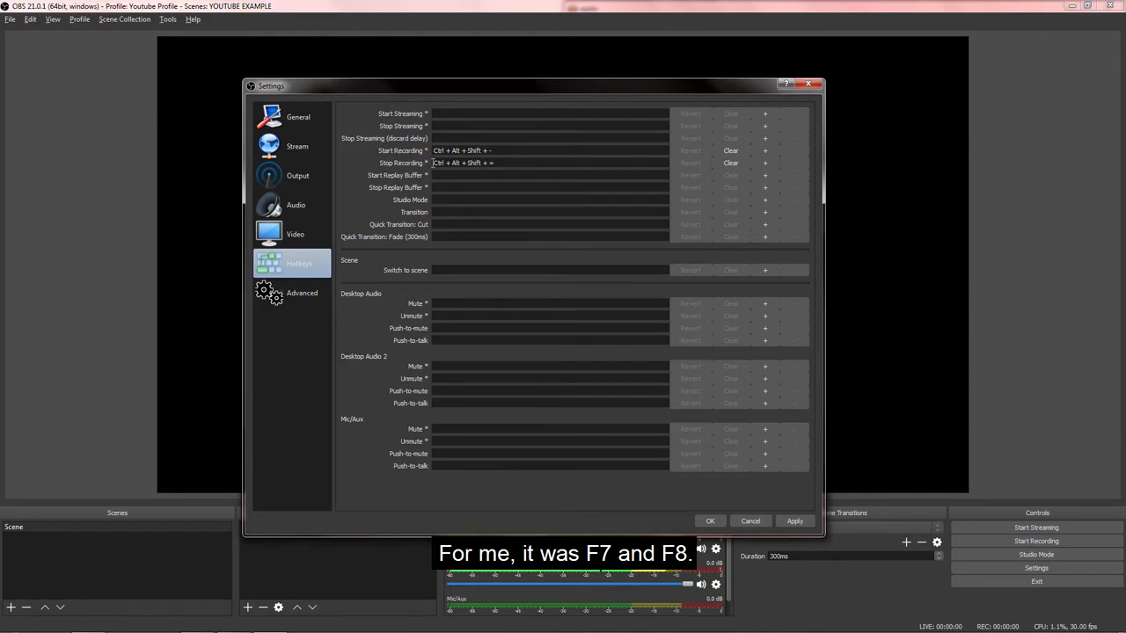
left_click(500, 175)
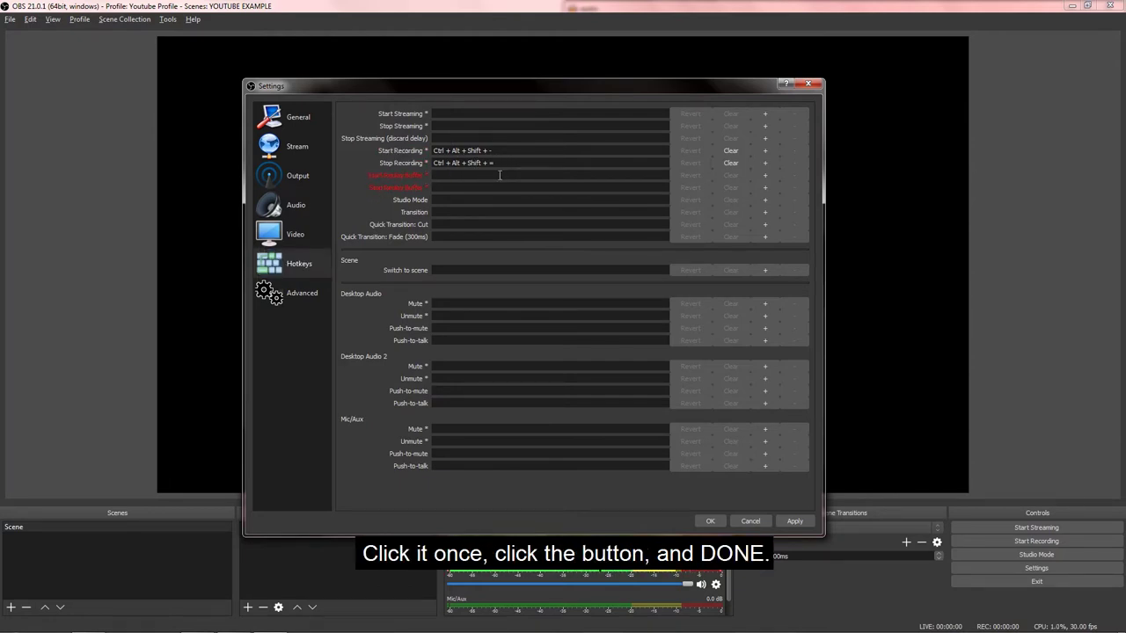
key("KP_1")
left_click(499, 187)
key("KP_2")
left_click(505, 176)
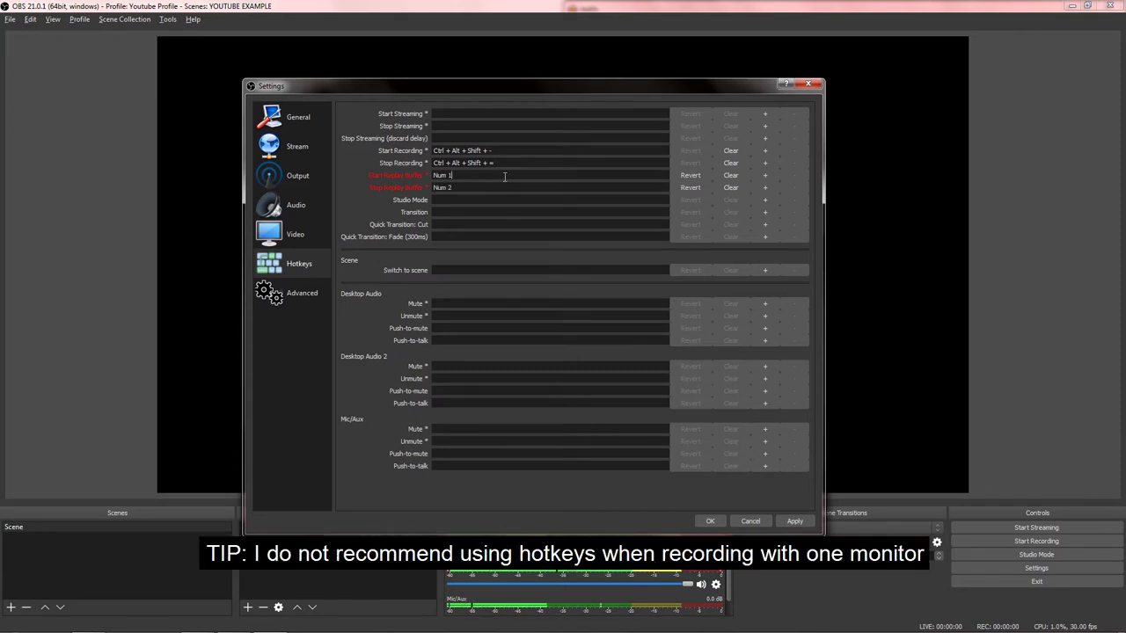
- Clear both replay buffer hotkeys and close the settings without keeping changes
left_click(729, 175)
left_click(730, 187)
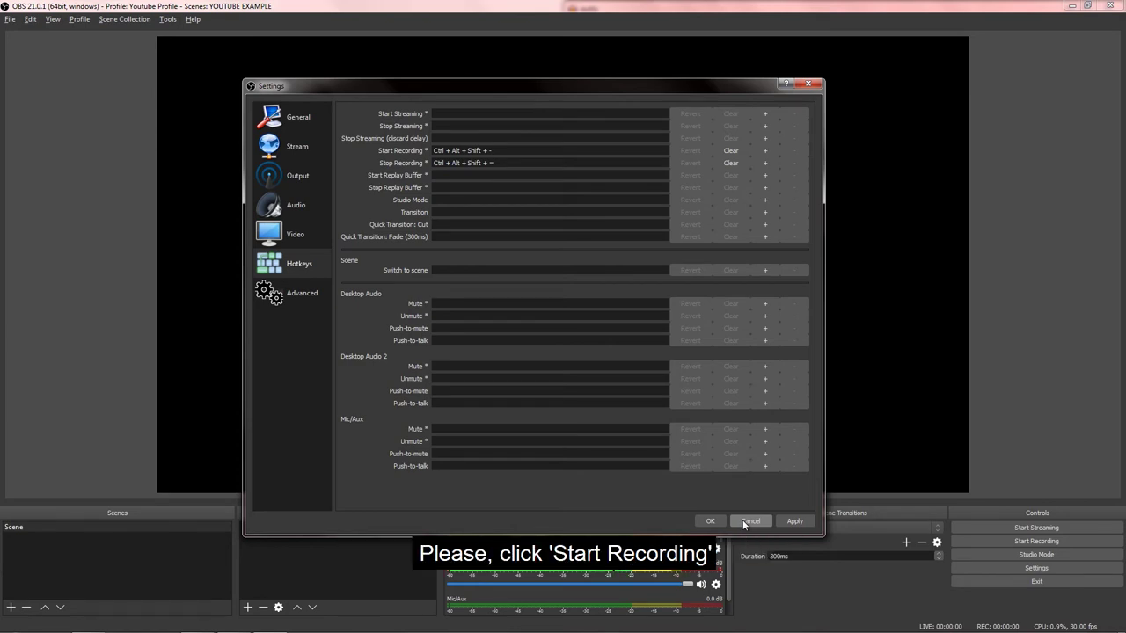
left_click(744, 522)
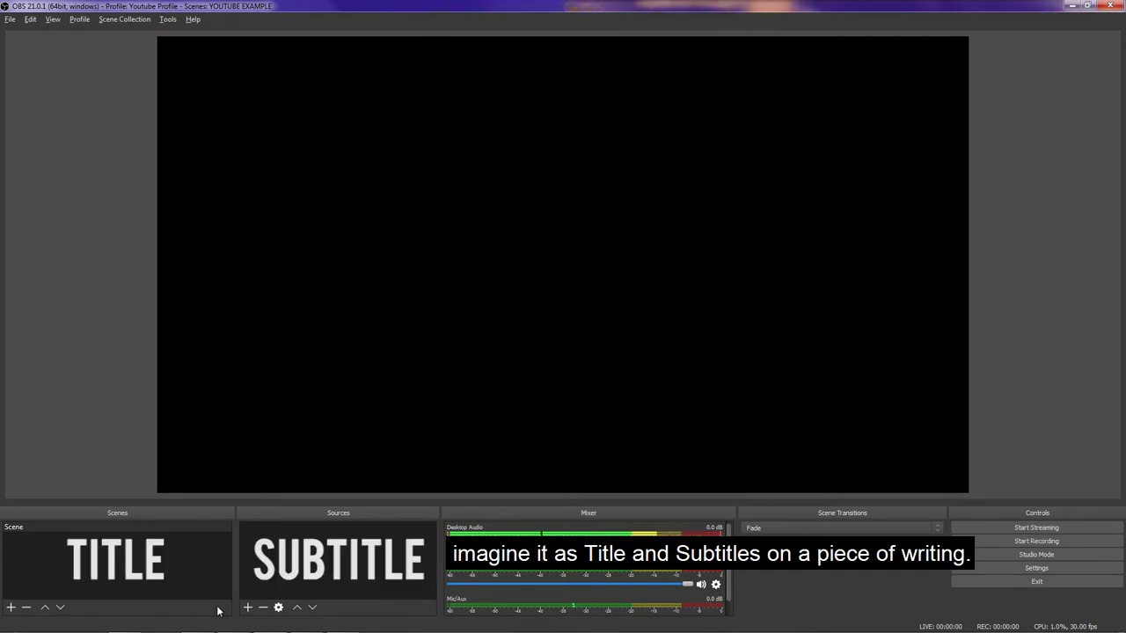
- Create a scene named 'Terraria' and add a Game Capture source to it
left_click(11, 606)
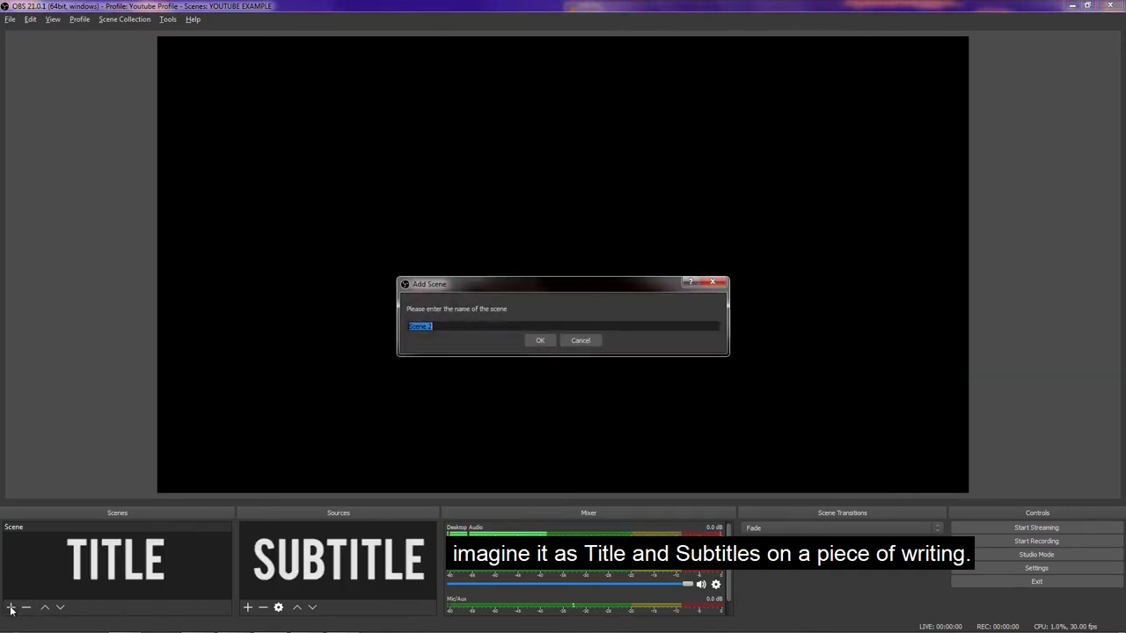
type("T")
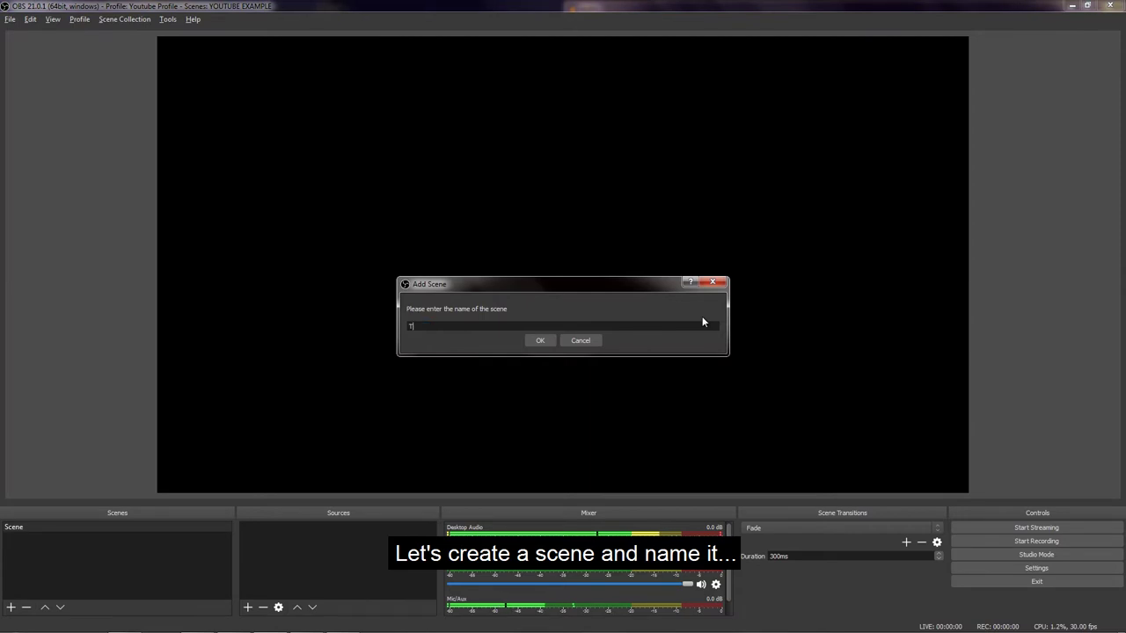
type("erraria")
key("Return")
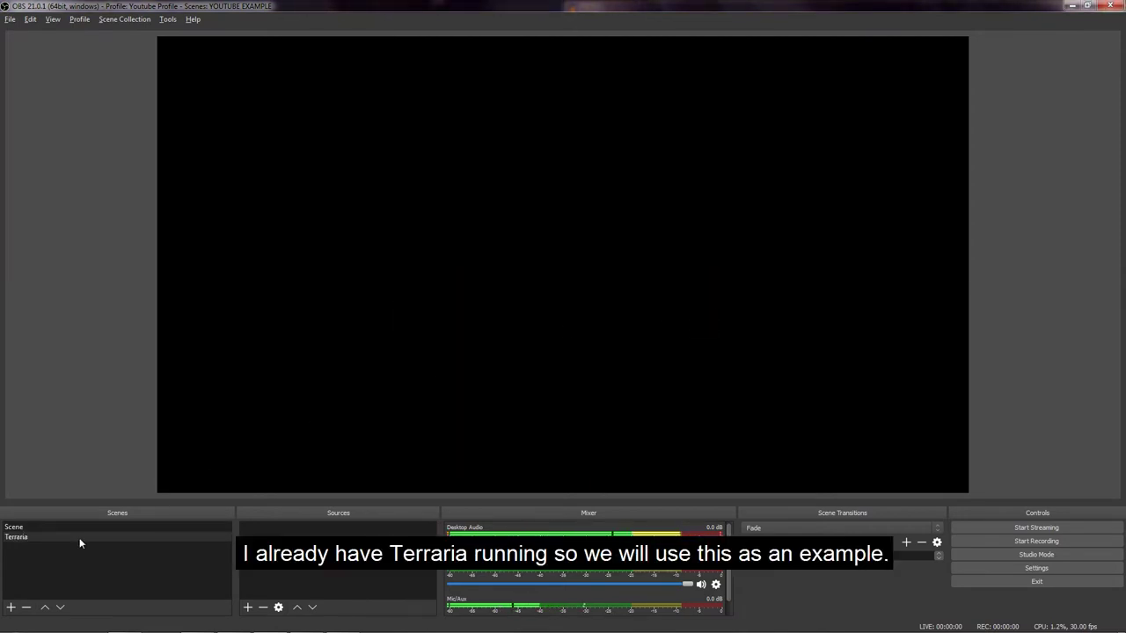
left_click(69, 550)
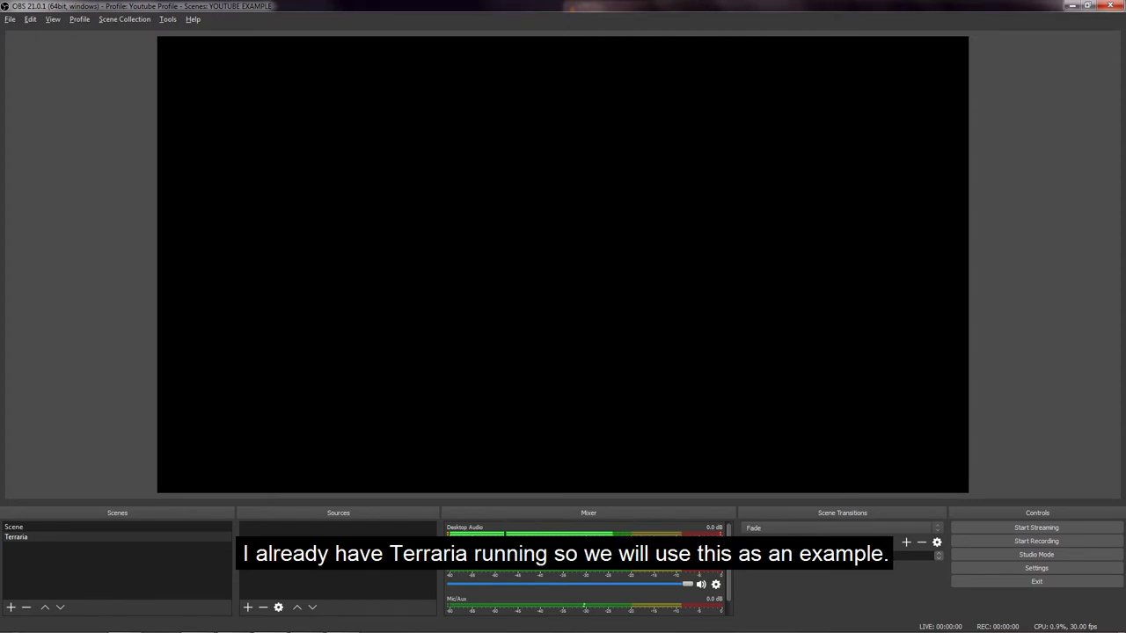
left_click(249, 608)
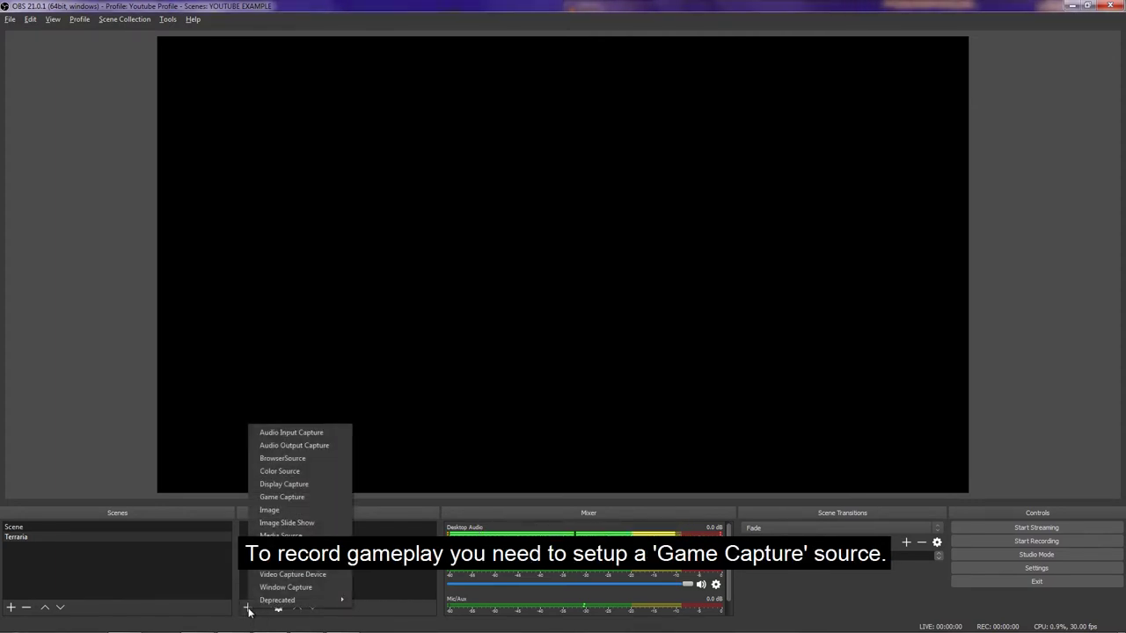
left_click(296, 502)
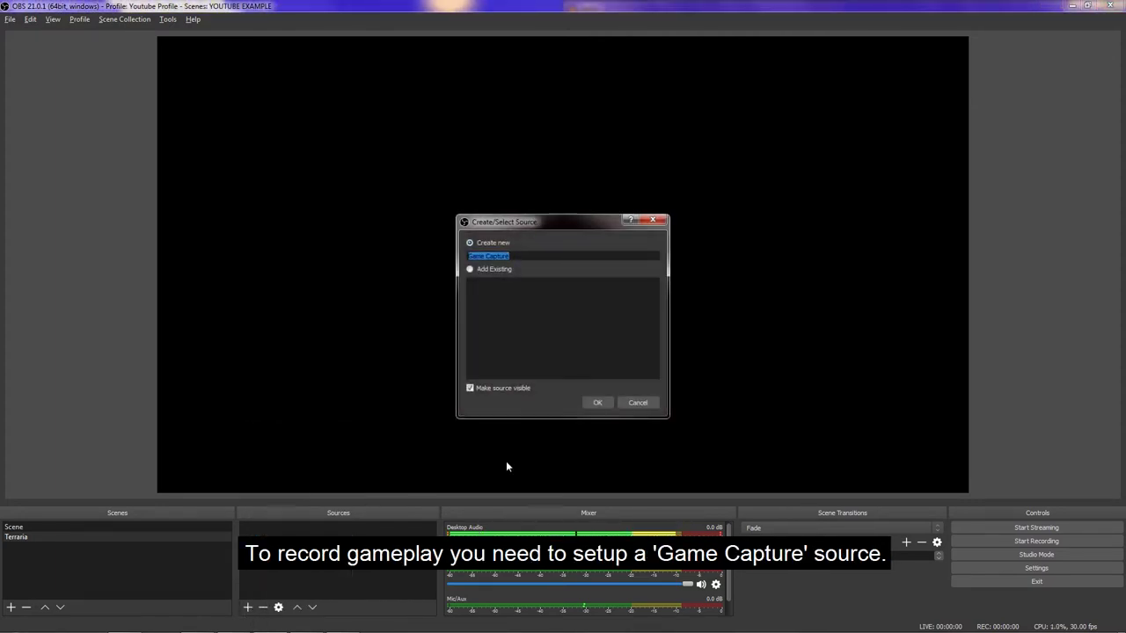
left_click(595, 399)
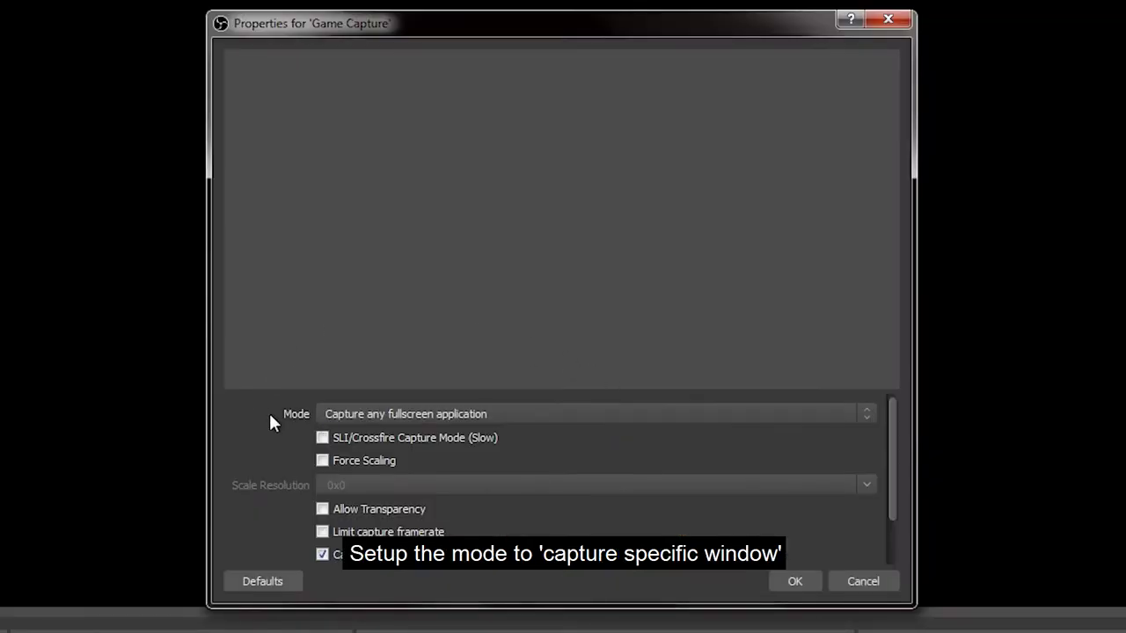
- Set the Game Capture mode to capture a specific window, choosing the Terraria window
left_click(363, 419)
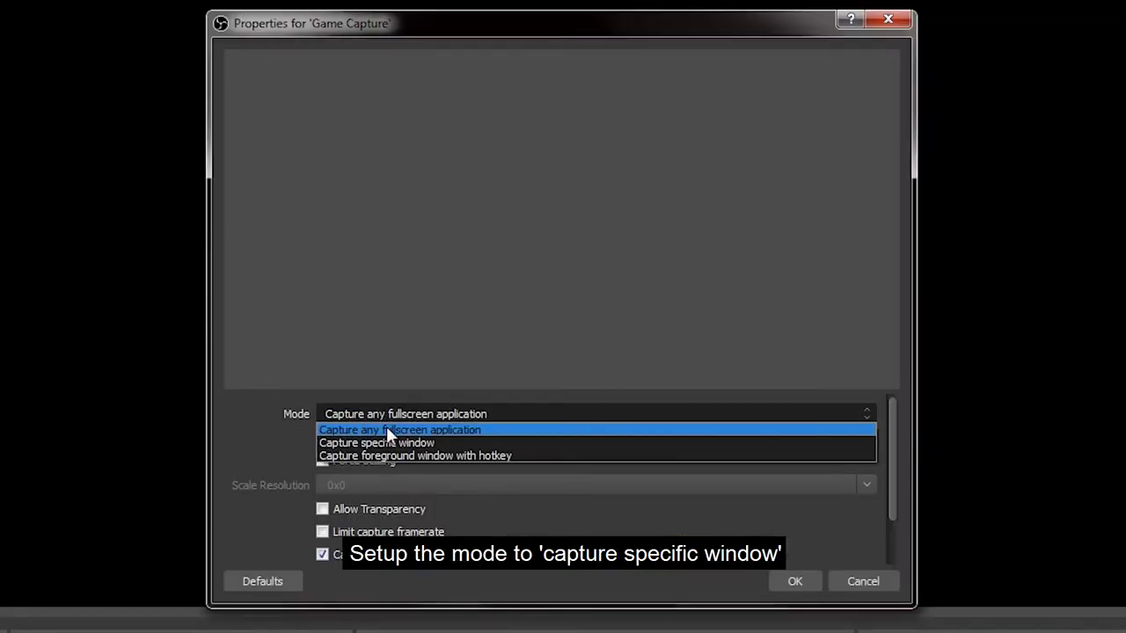
left_click(400, 445)
left_click(446, 359)
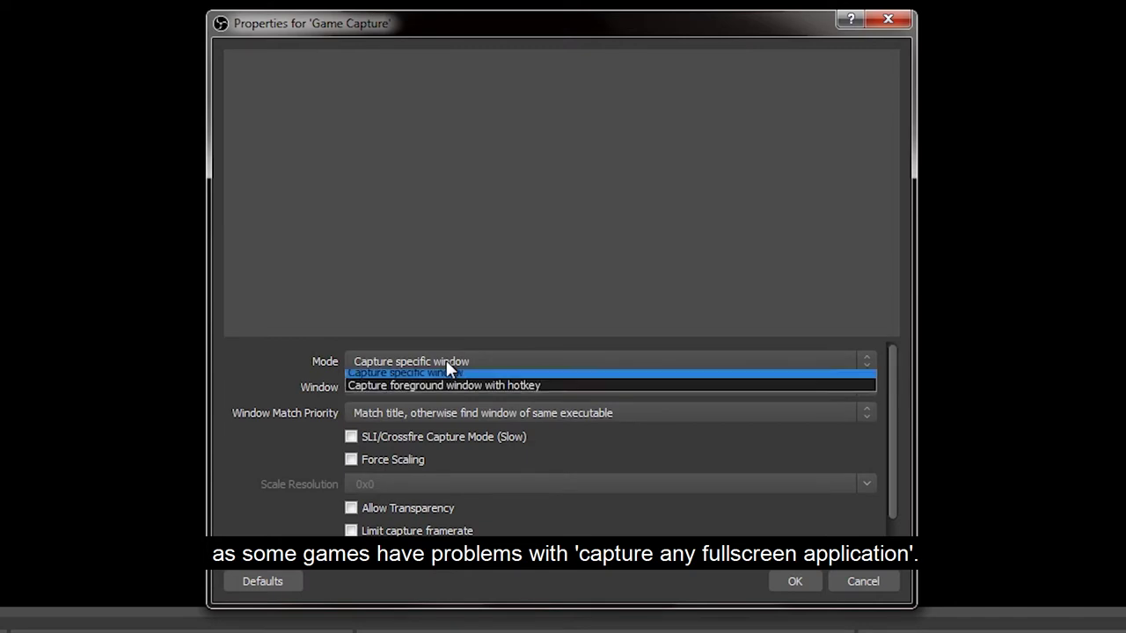
left_click(453, 376)
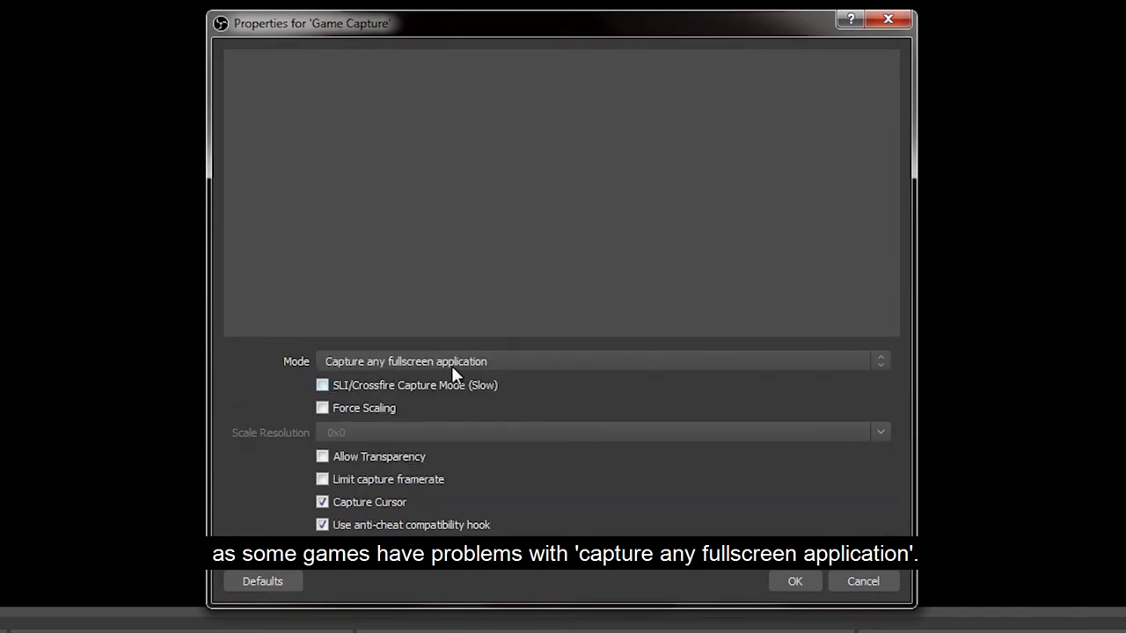
left_click(482, 358)
left_click(480, 389)
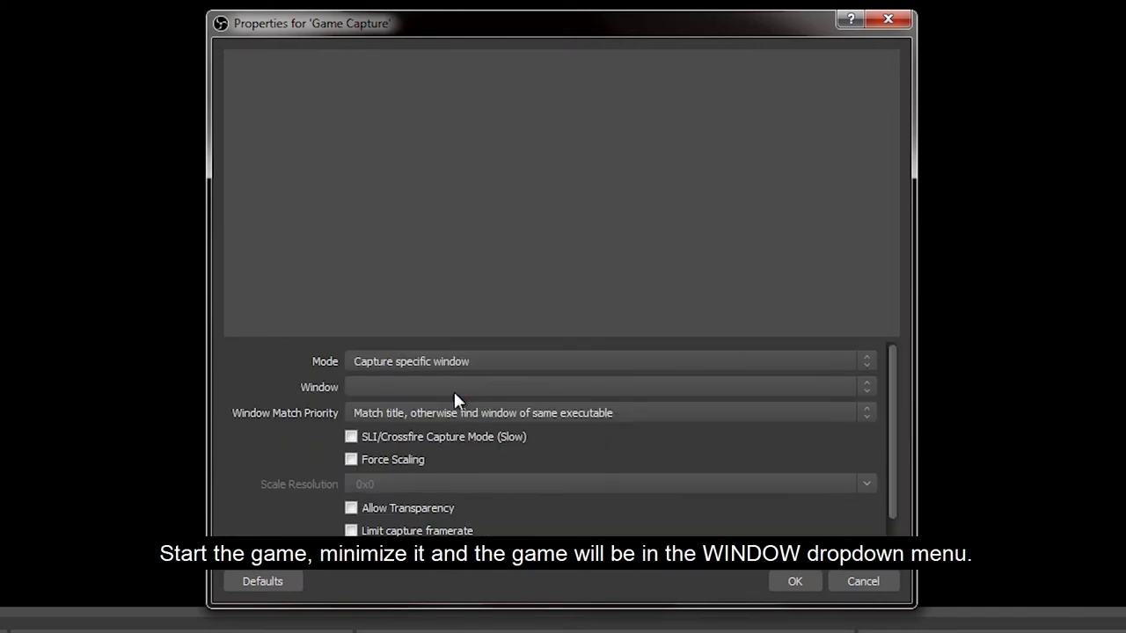
left_click(454, 388)
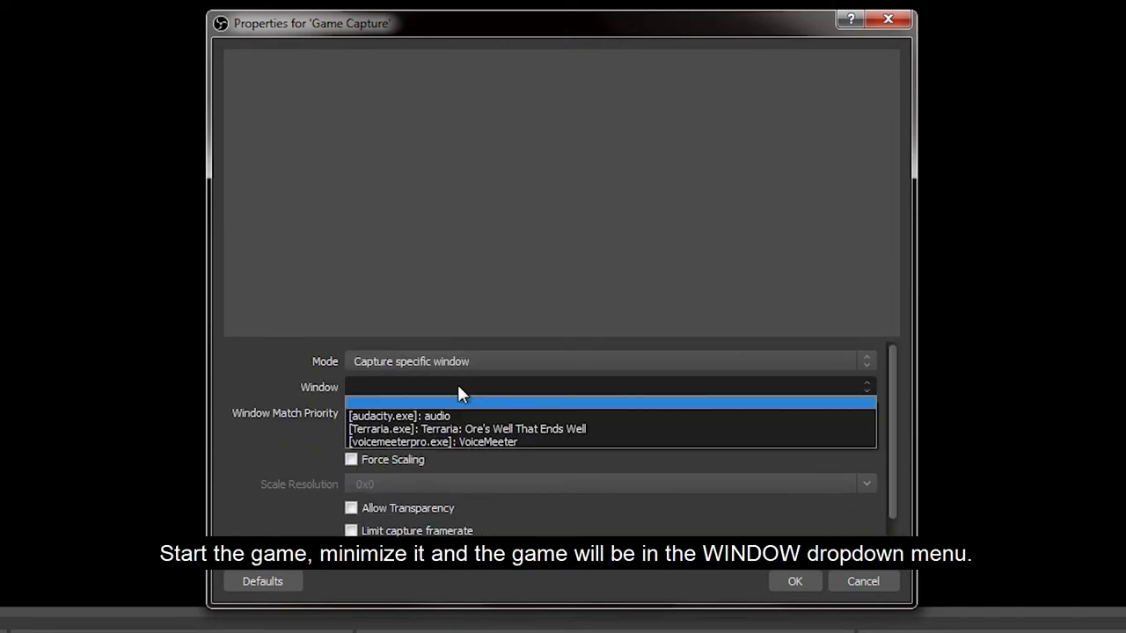
left_click(427, 428)
left_click(386, 389)
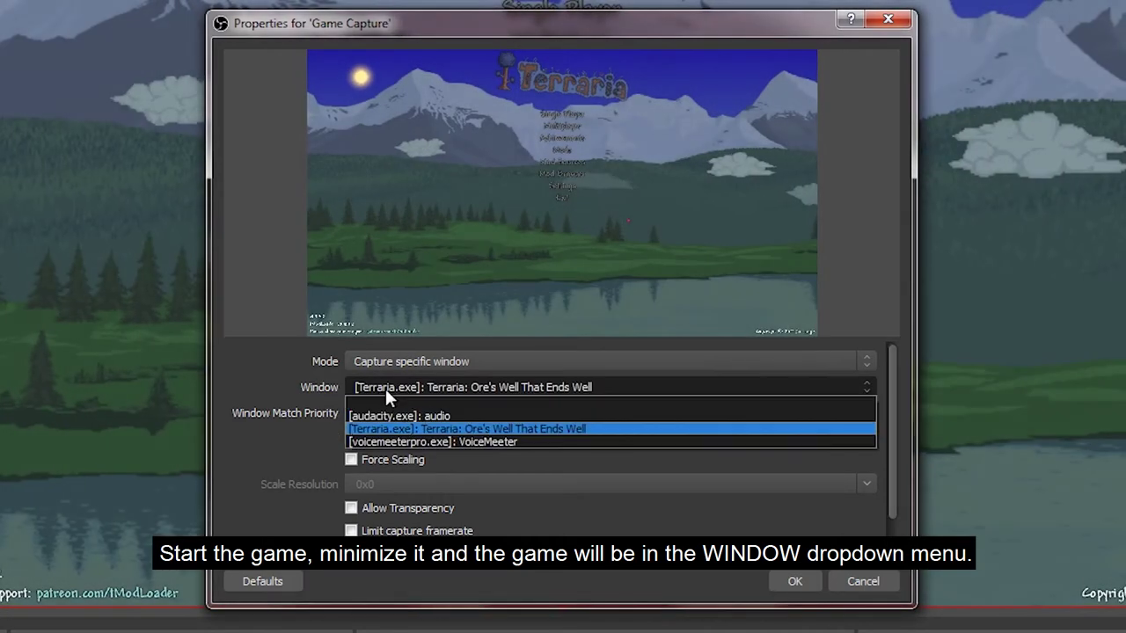
left_click(409, 431)
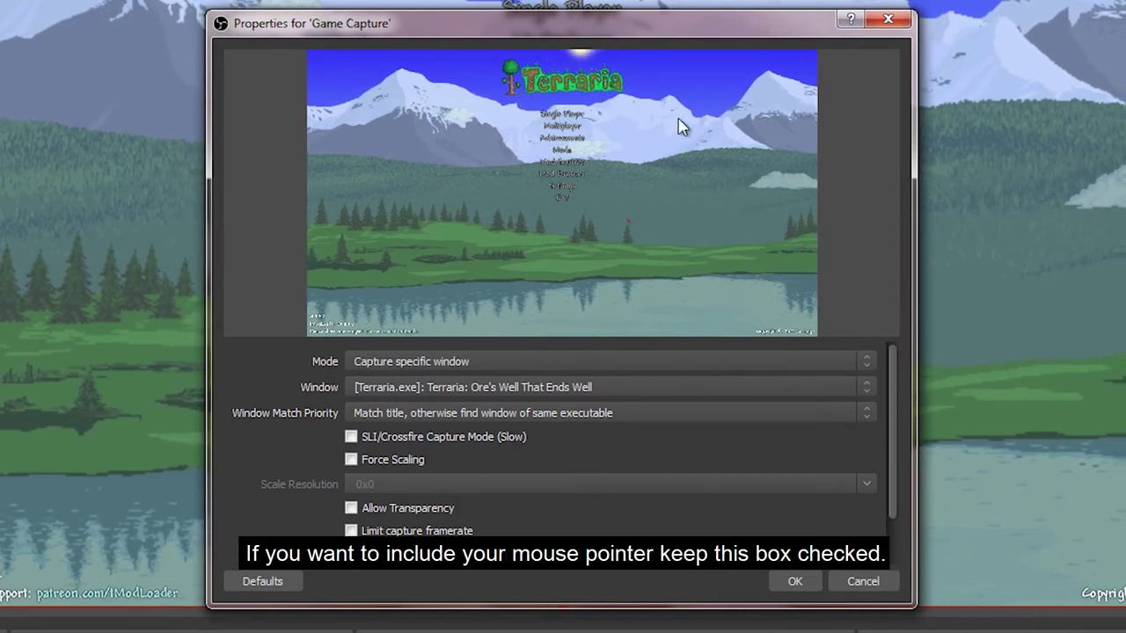
left_click_drag(895, 381, 895, 406)
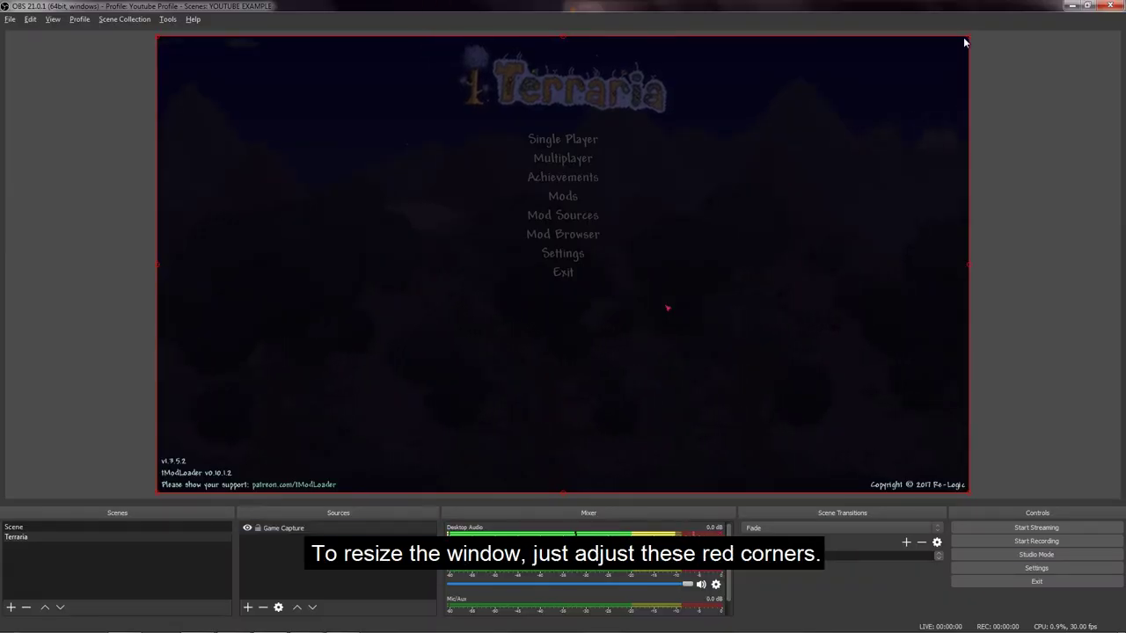
- Resize and crop the game capture, then reset its transform to fill the canvas
left_click_drag(964, 42, 912, 35)
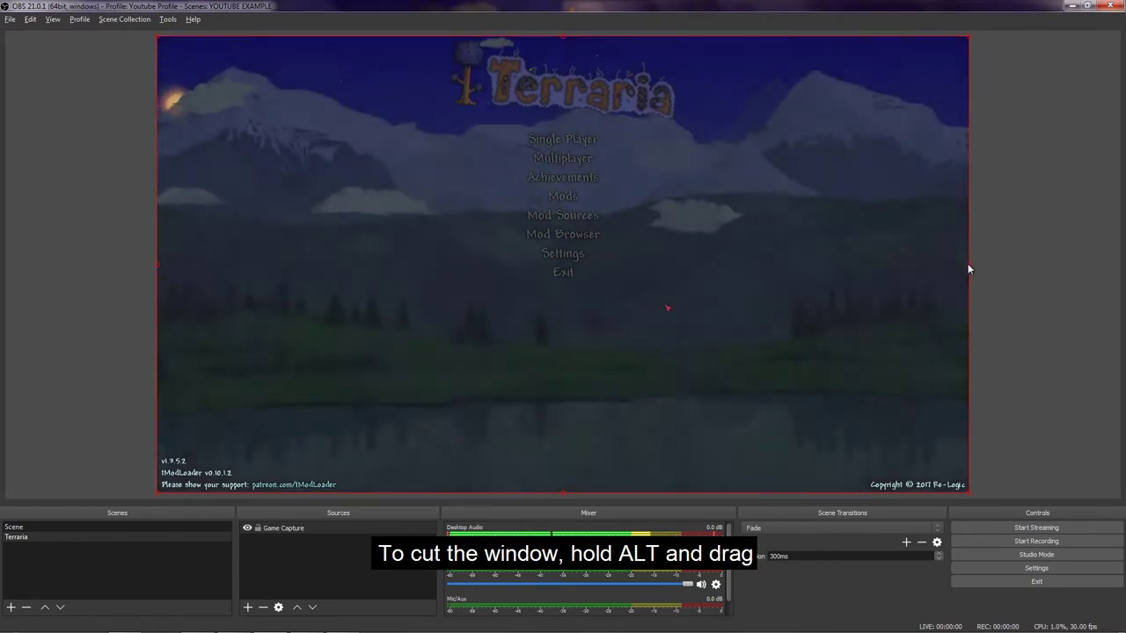
left_click_drag(967, 263, 701, 267)
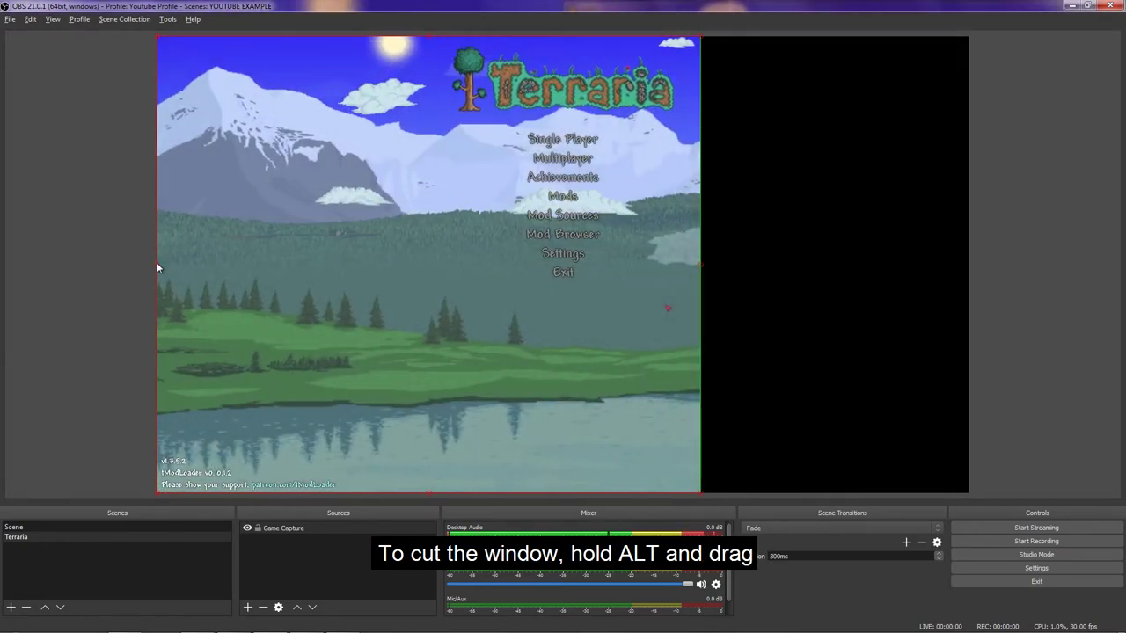
left_click_drag(158, 267, 441, 265)
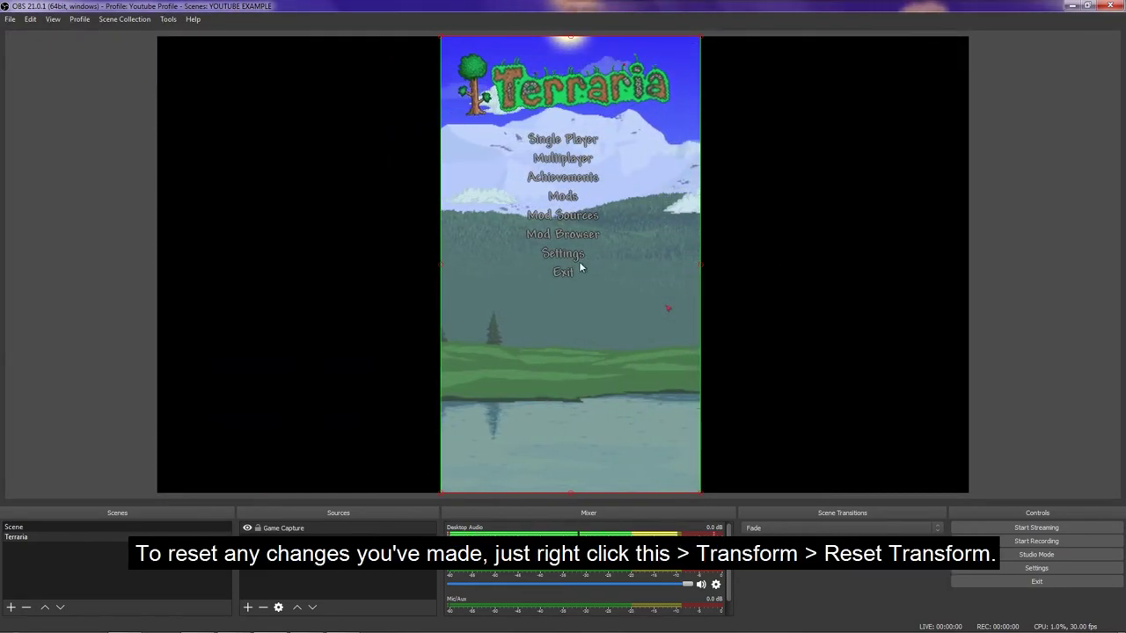
right_click(547, 250)
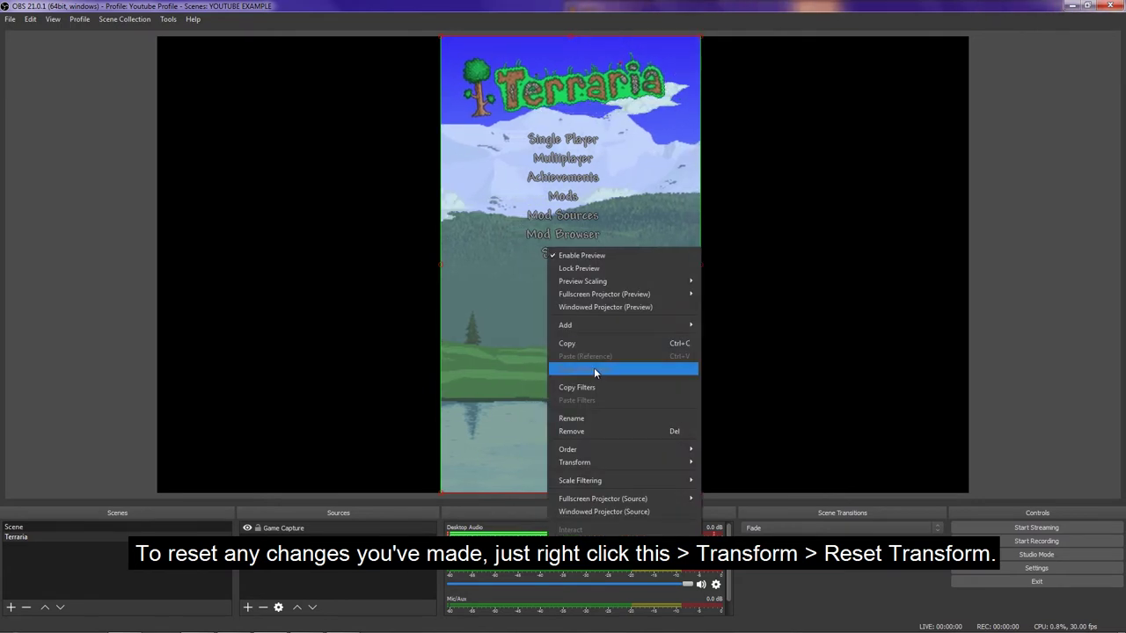
mouse_move(591, 464)
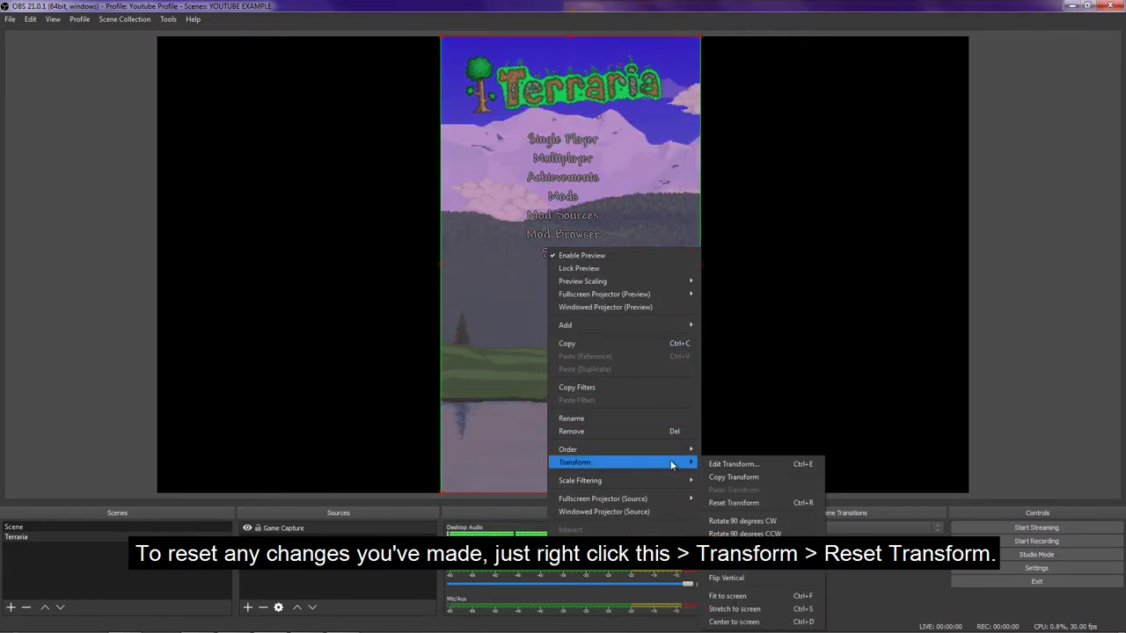
left_click(738, 502)
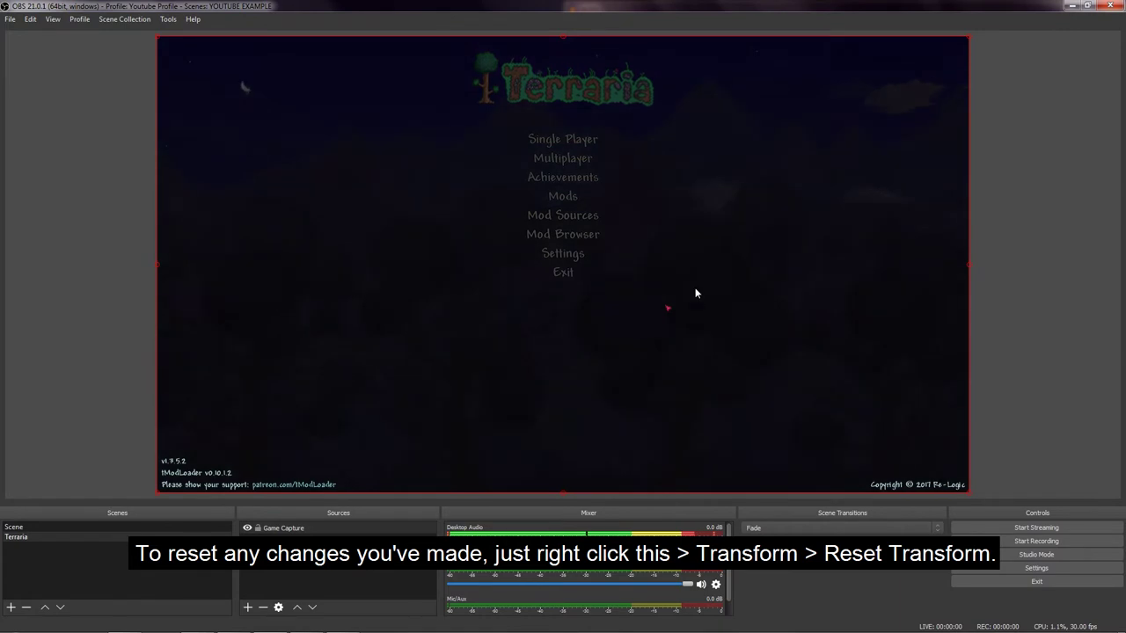
- Lock the Game Capture source in place
left_click(338, 554)
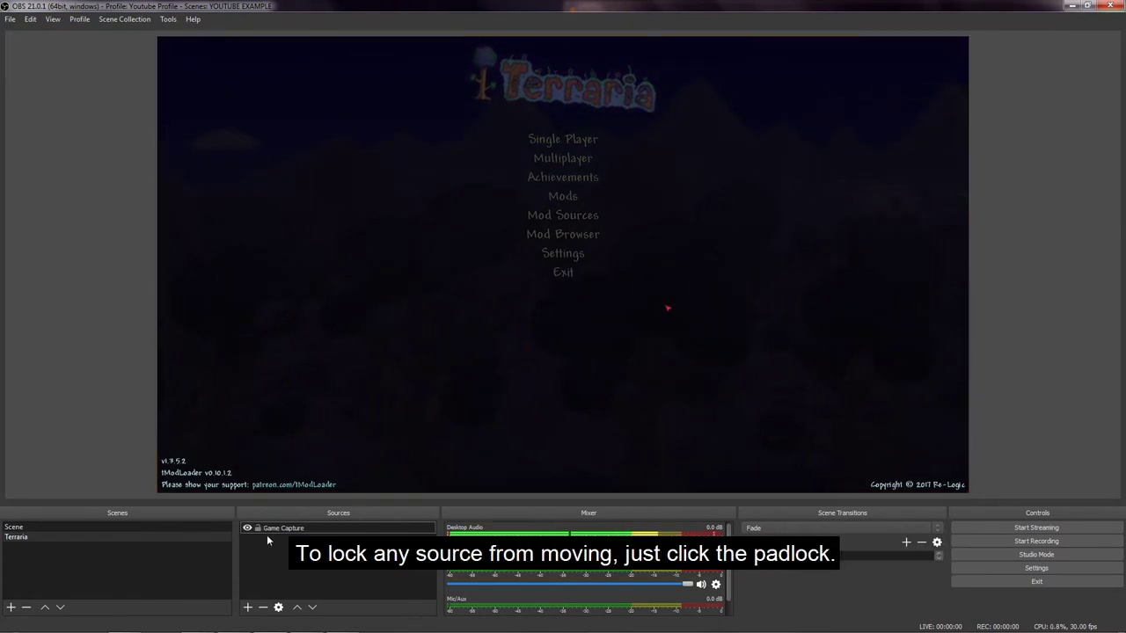
left_click(257, 529)
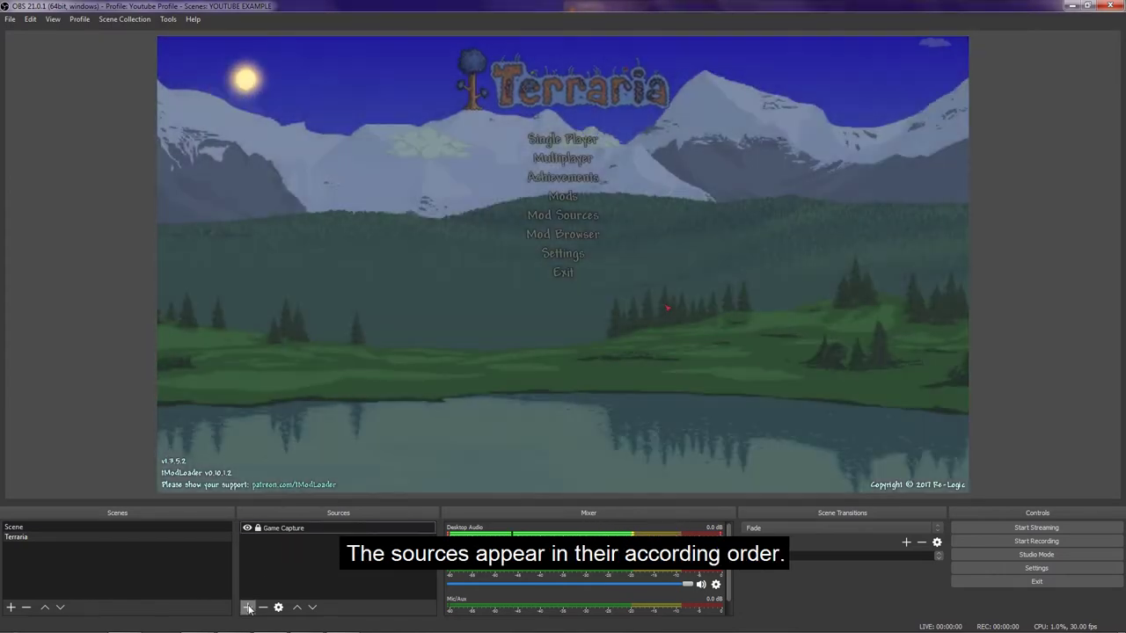
left_click(247, 607)
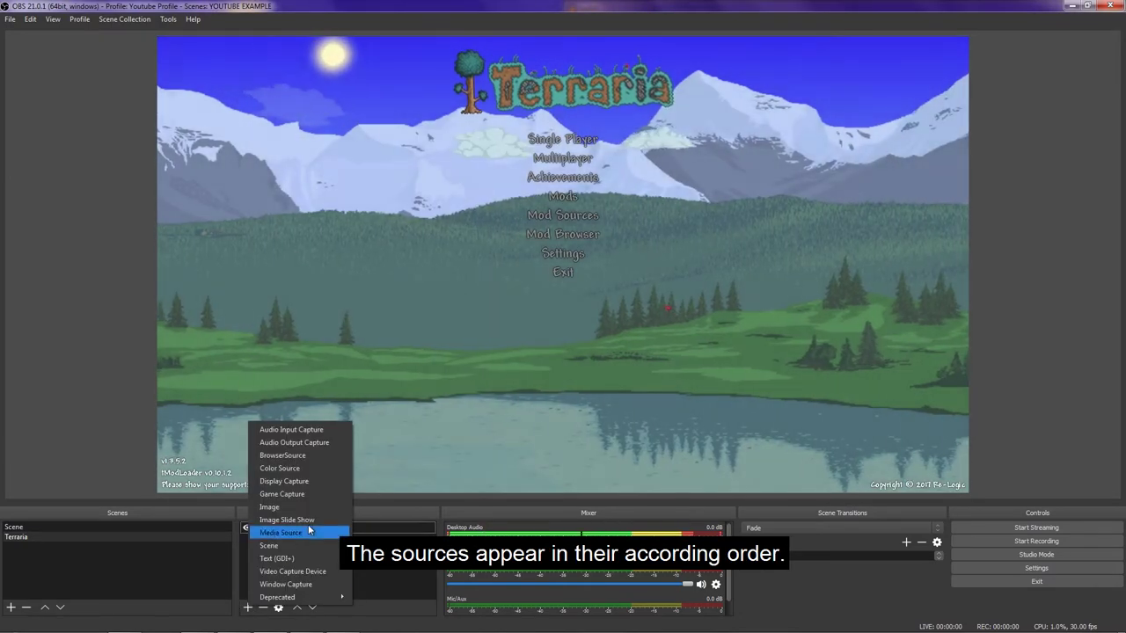
- Add a Video Capture Device webcam source, reposition its box and layer it beneath the game capture
left_click(283, 571)
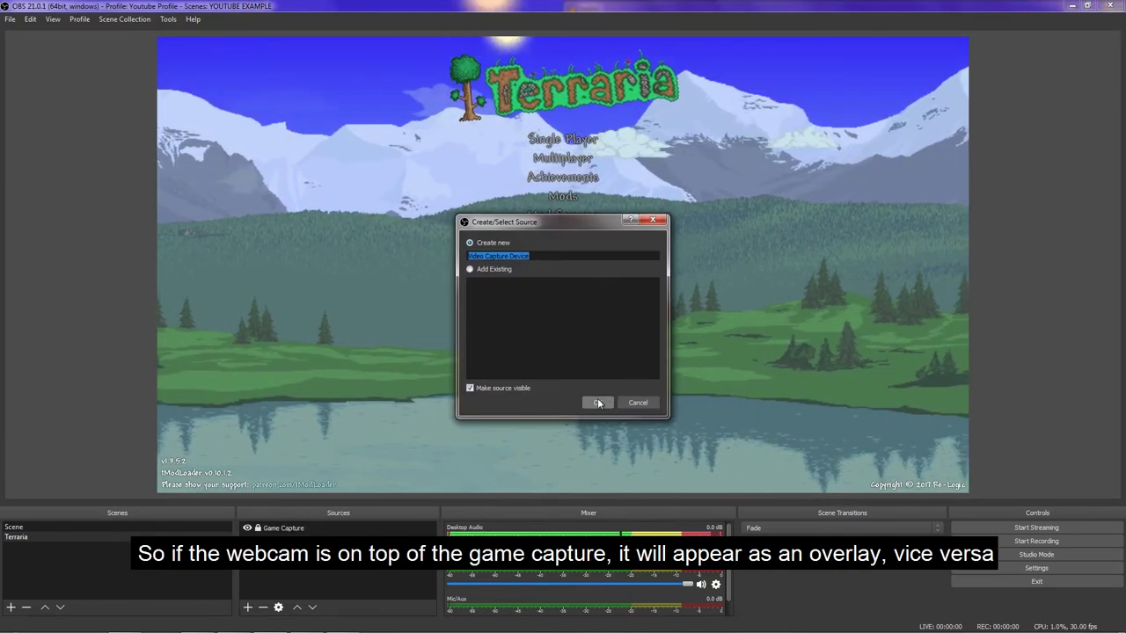
key("Return")
left_click(699, 478)
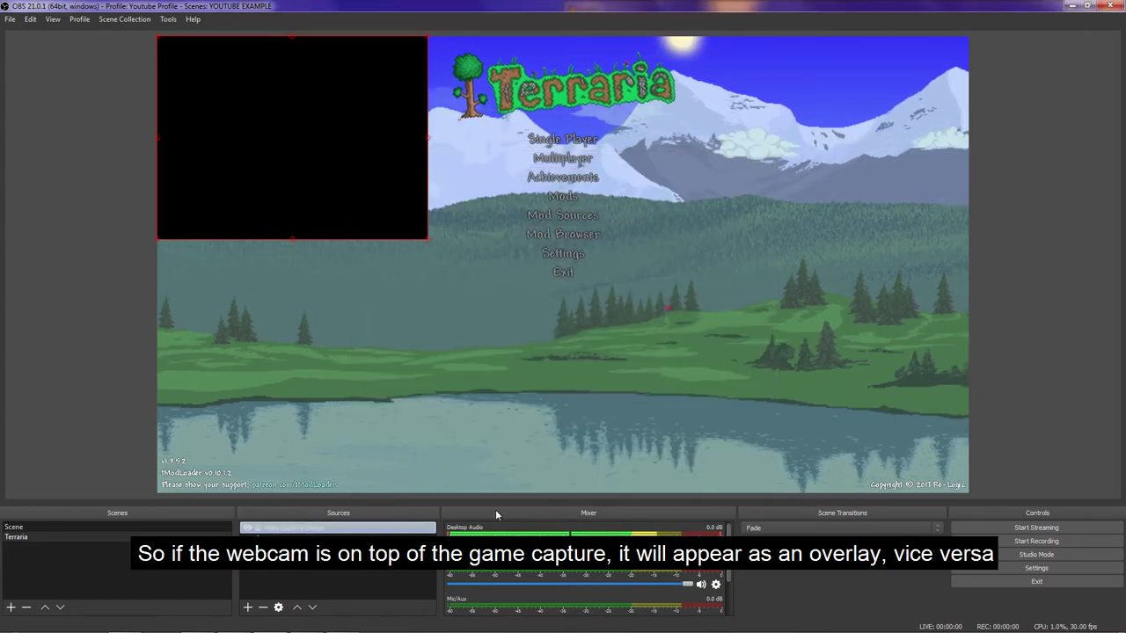
left_click_drag(351, 190, 291, 239)
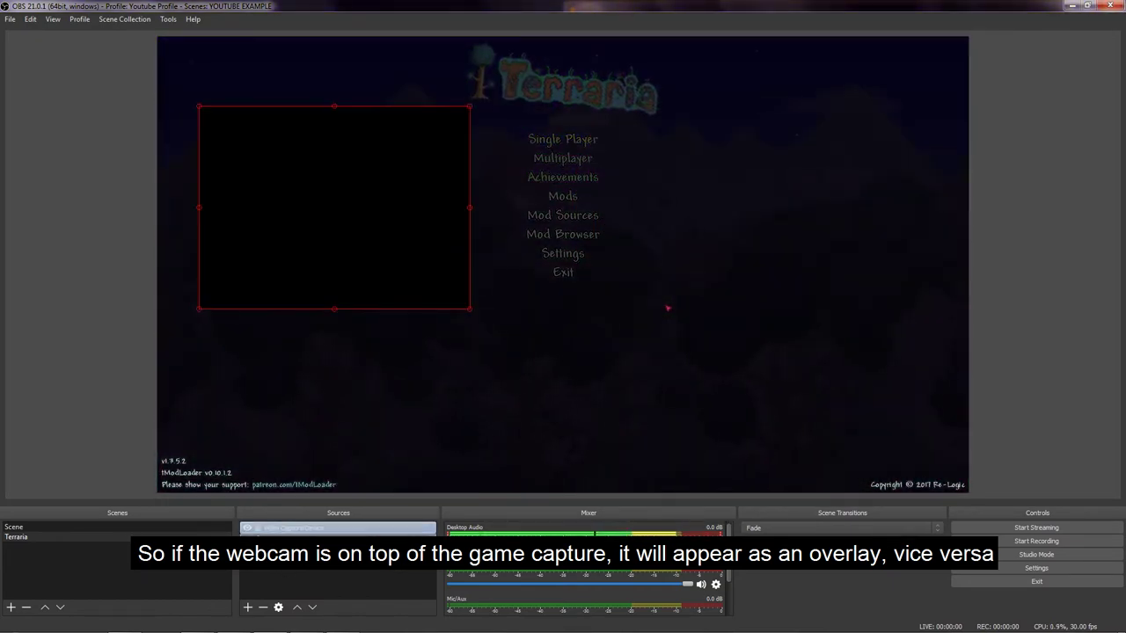
left_click_drag(290, 528, 290, 545)
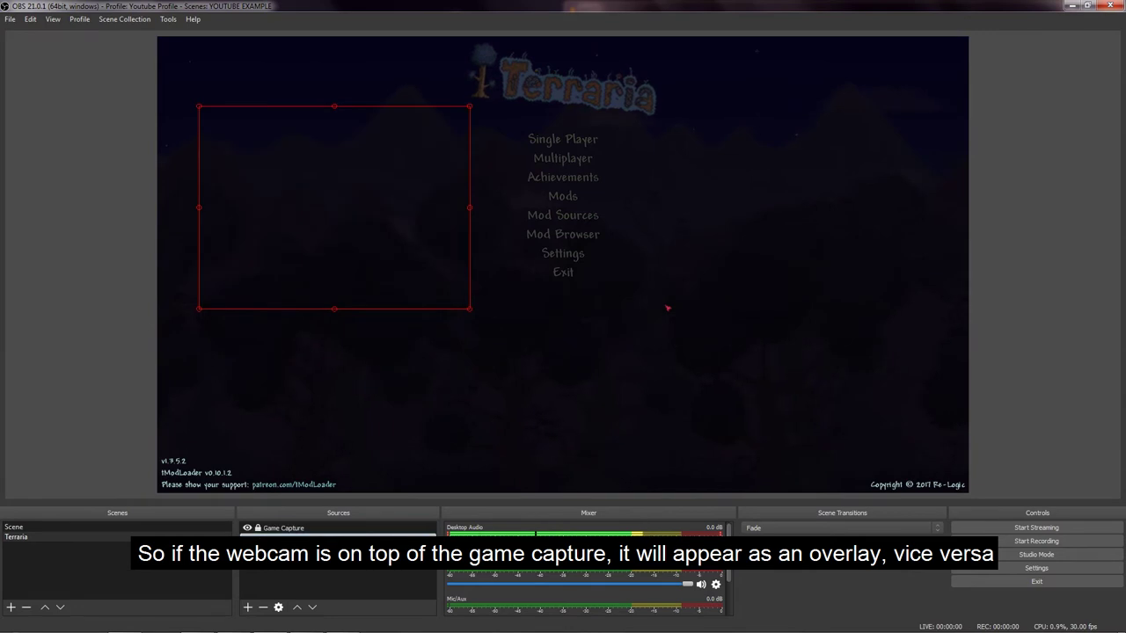
left_click_drag(314, 239, 840, 244)
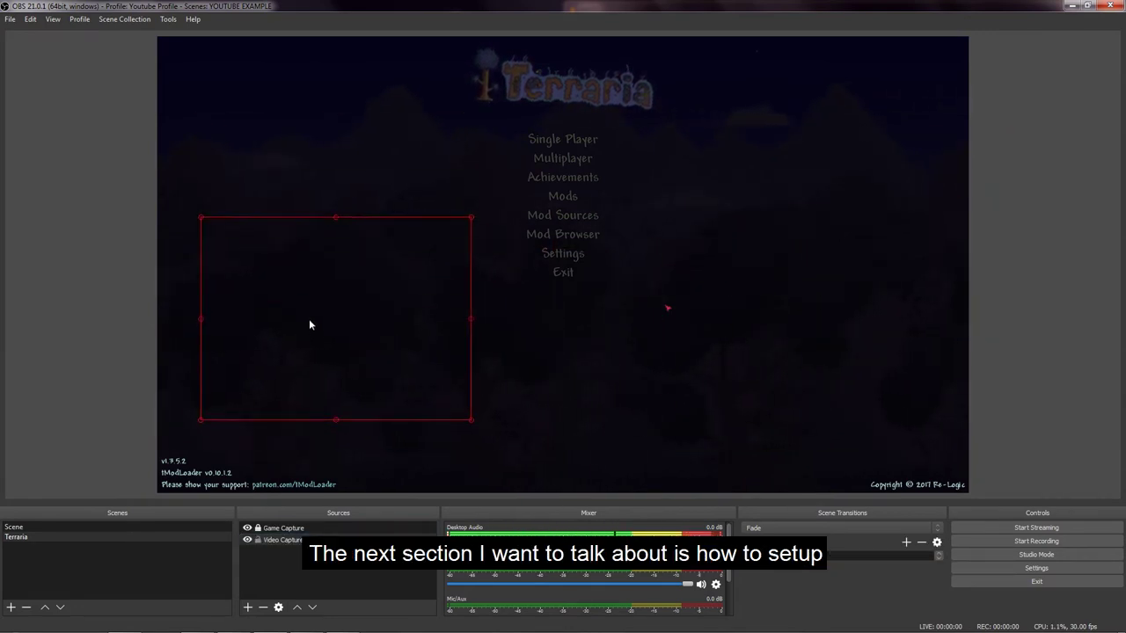
left_click_drag(310, 322, 319, 285)
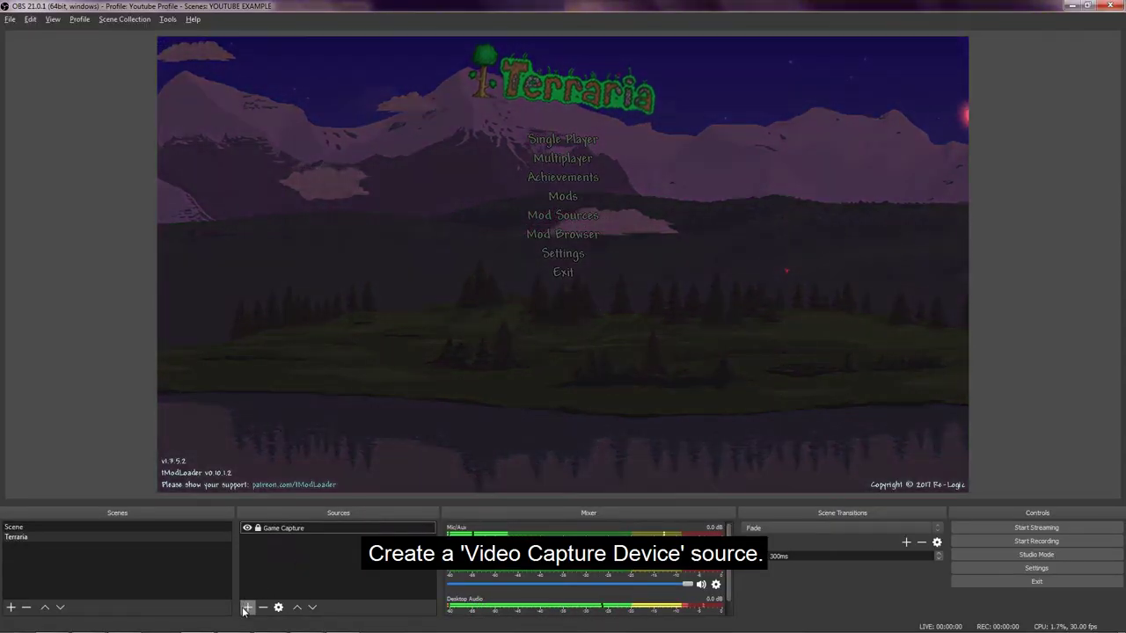
- Add a new Video Capture Device with custom resolution set to 1280x720
left_click(246, 607)
left_click(287, 573)
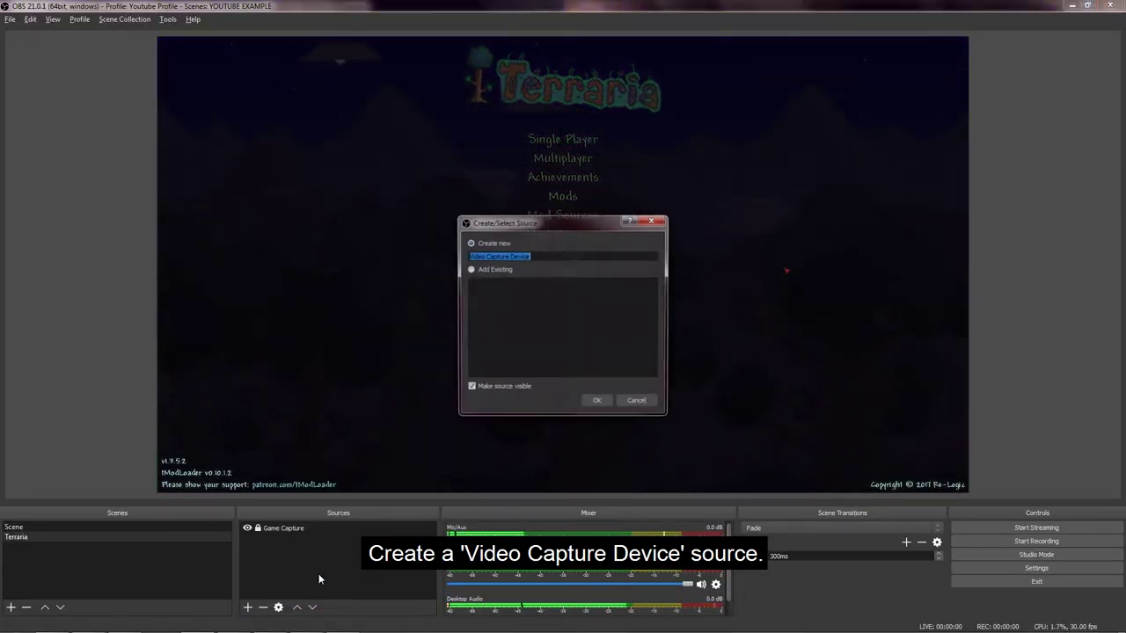
left_click(603, 401)
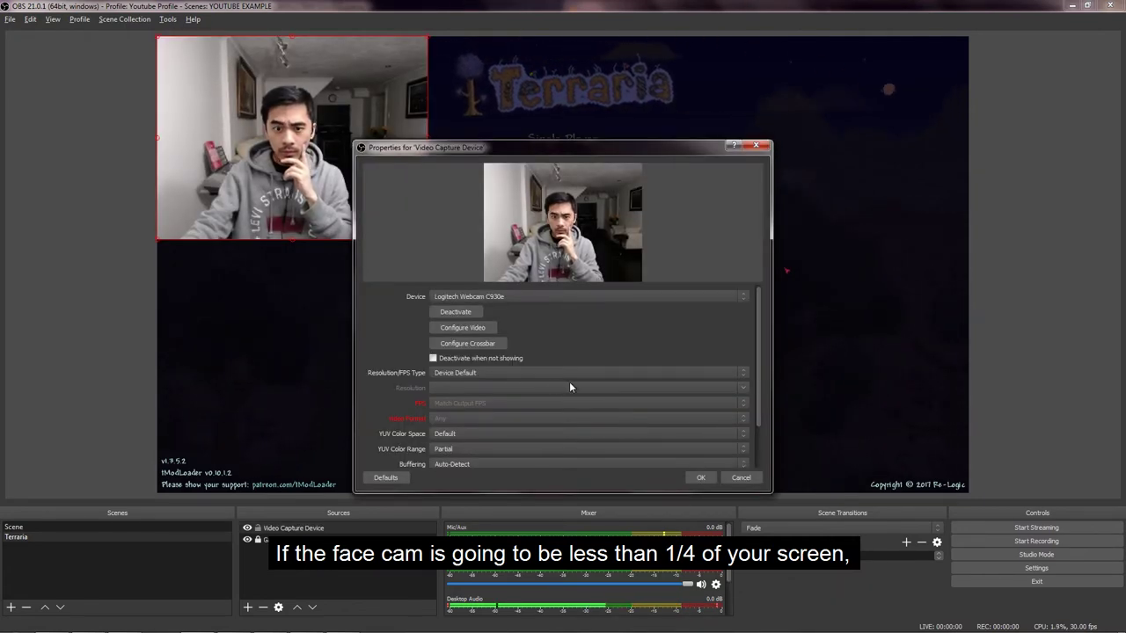
left_click(493, 373)
left_click(452, 389)
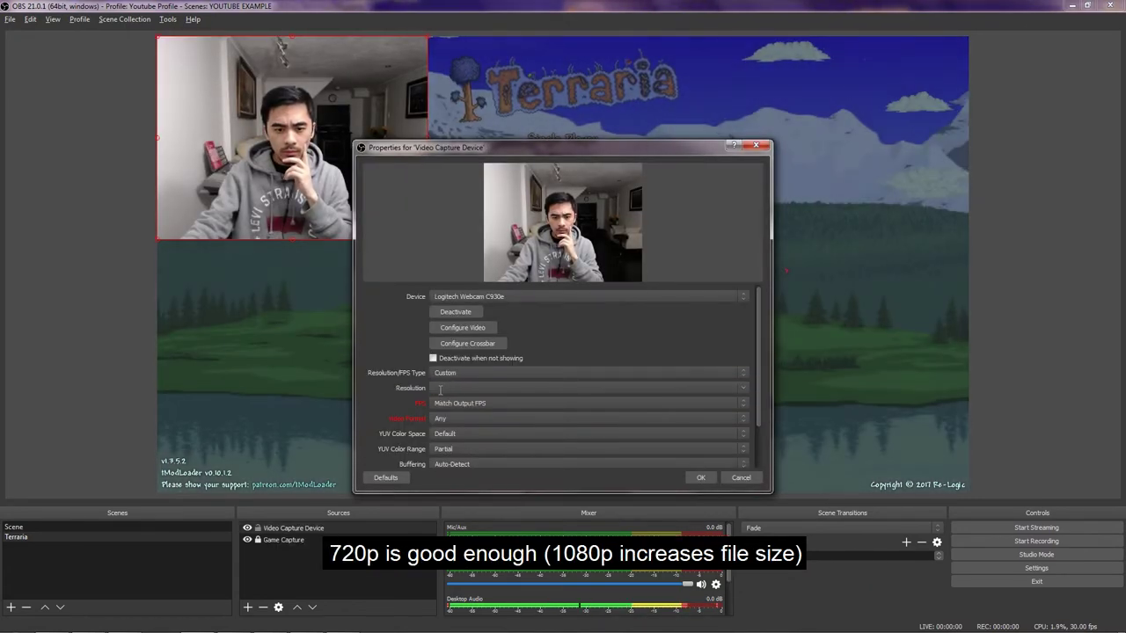
left_click(743, 387)
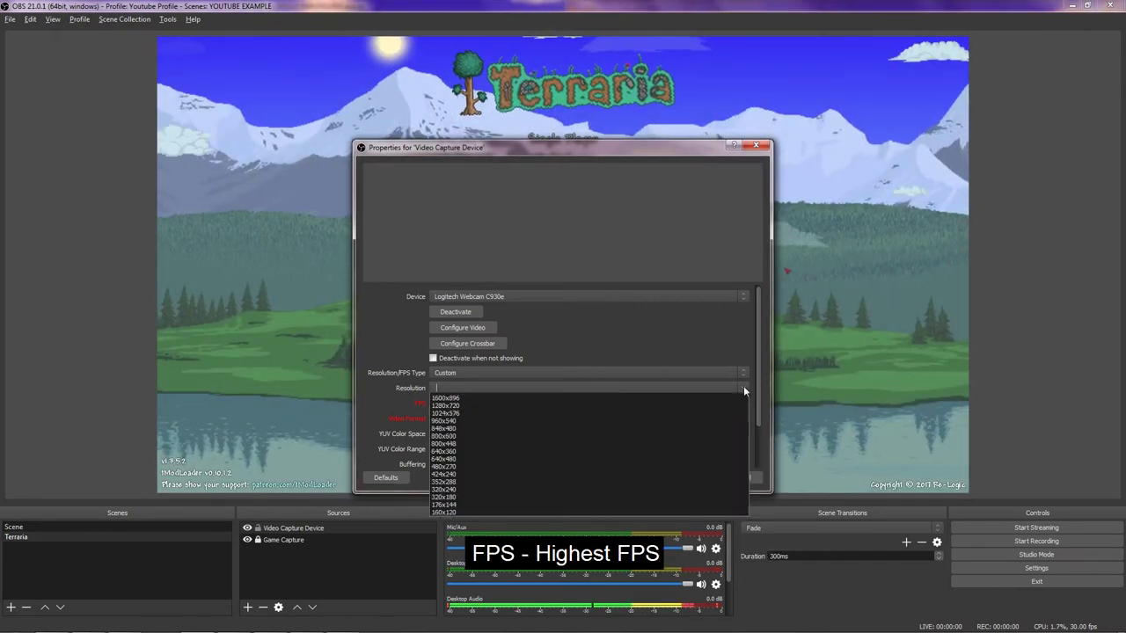
left_click(450, 428)
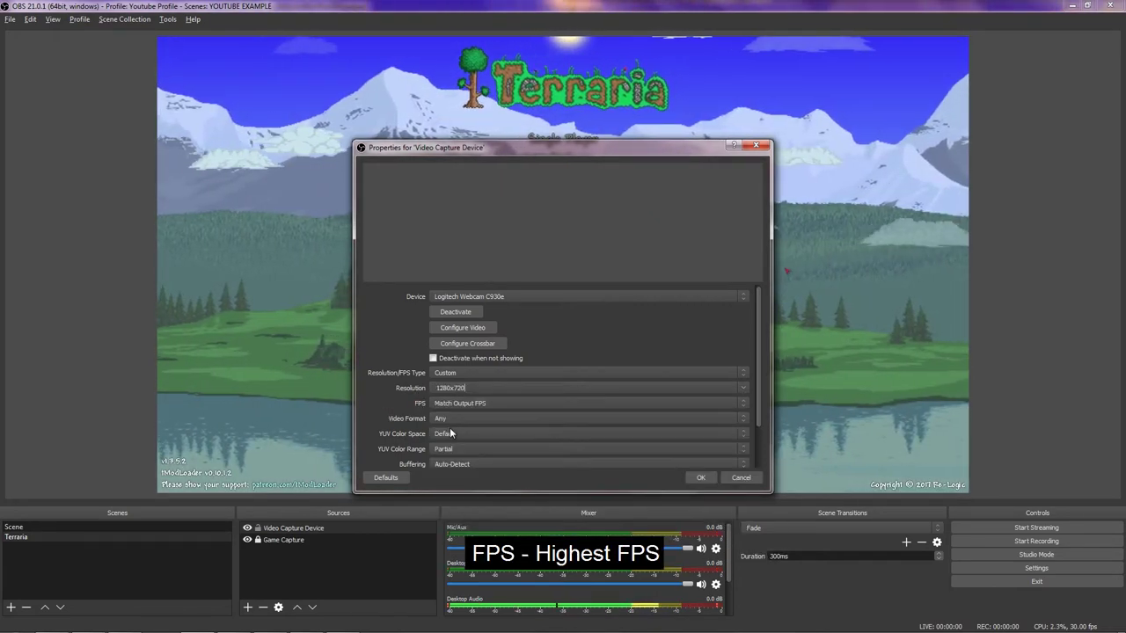
- Set Highest FPS, MJPEG video format and buffering disabled, then open the camera's video configuration
left_click(453, 403)
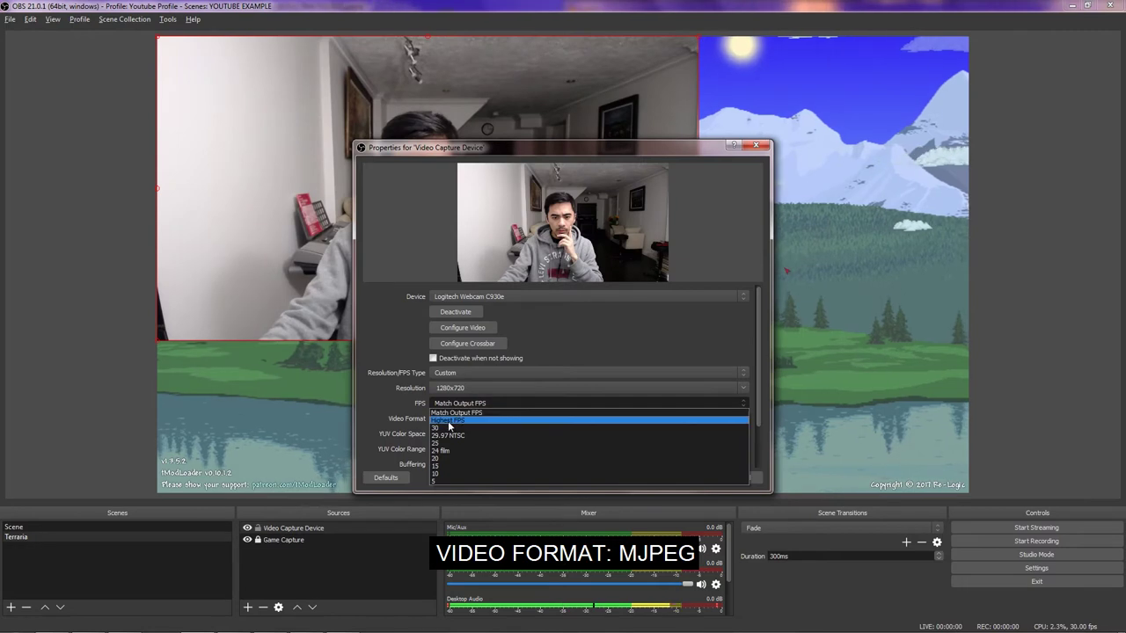
left_click(448, 420)
left_click(448, 419)
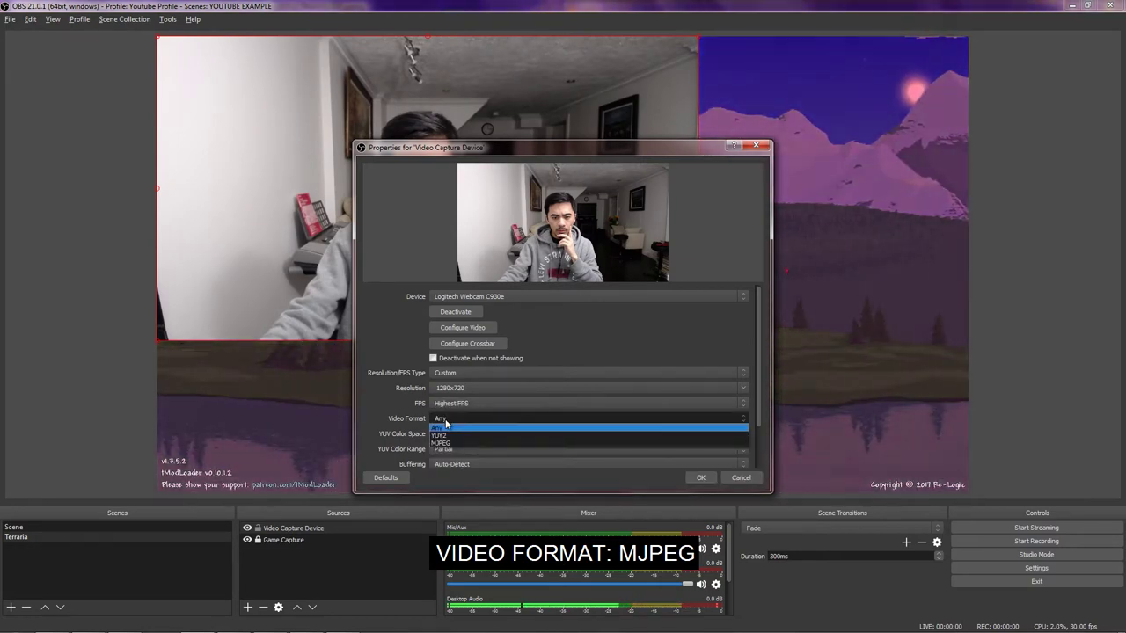
left_click(447, 428)
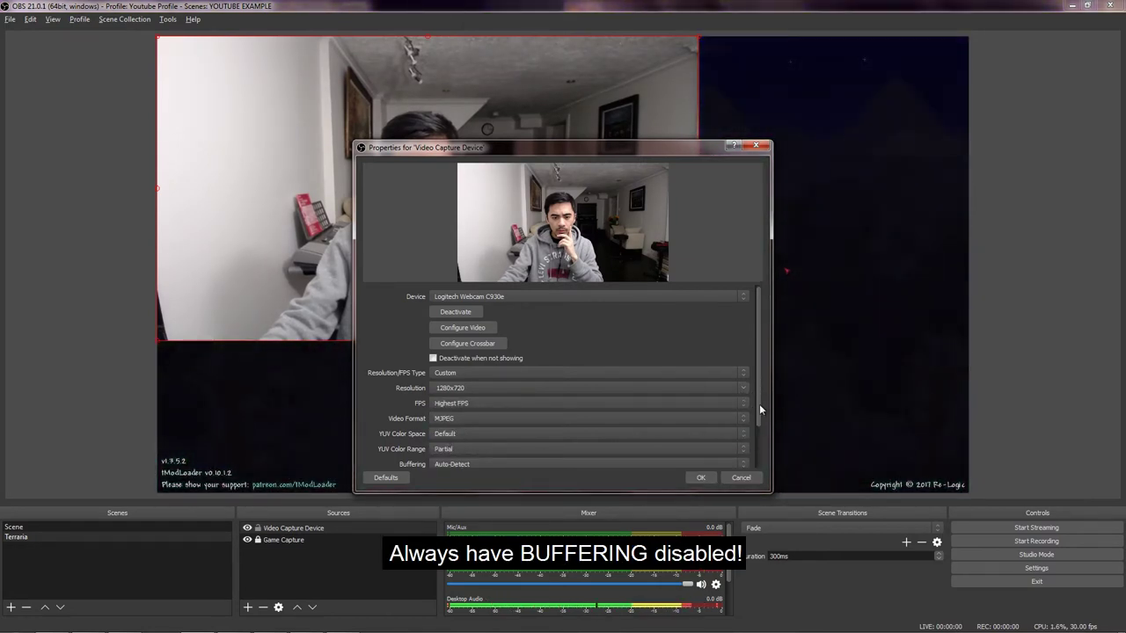
scroll(759, 409, "down", 1)
left_click(458, 429)
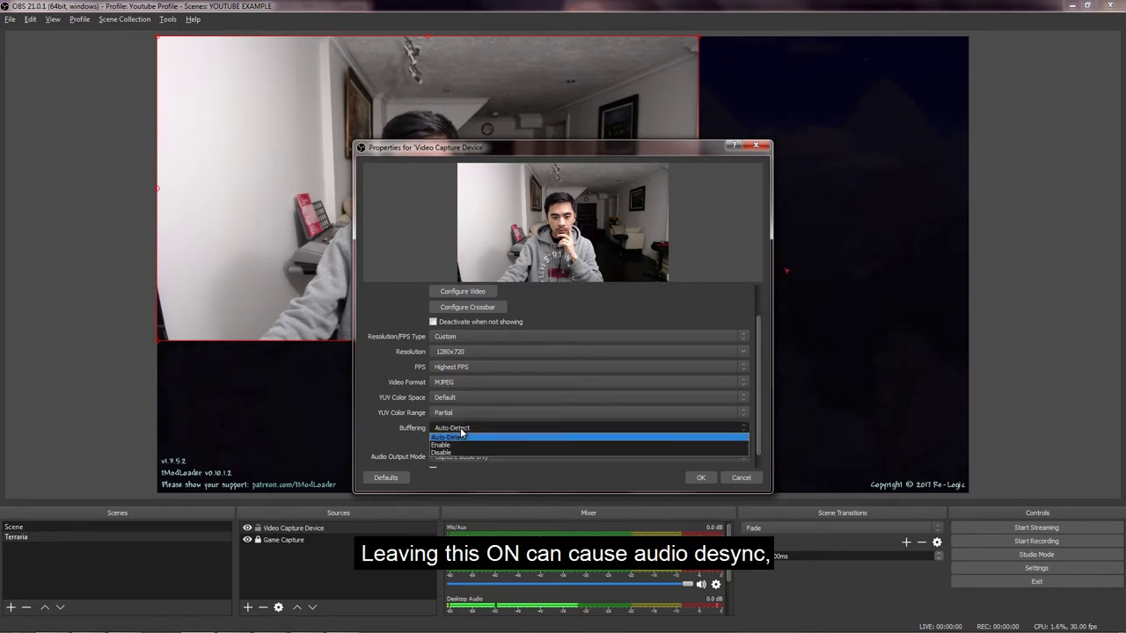
left_click(457, 452)
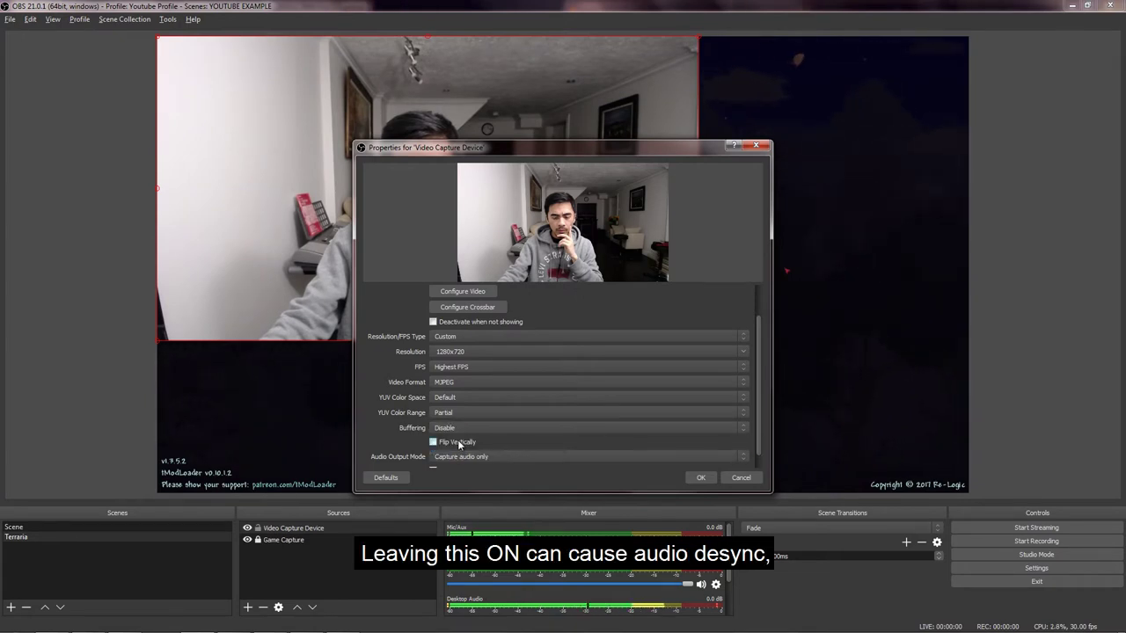
mouse_move(464, 430)
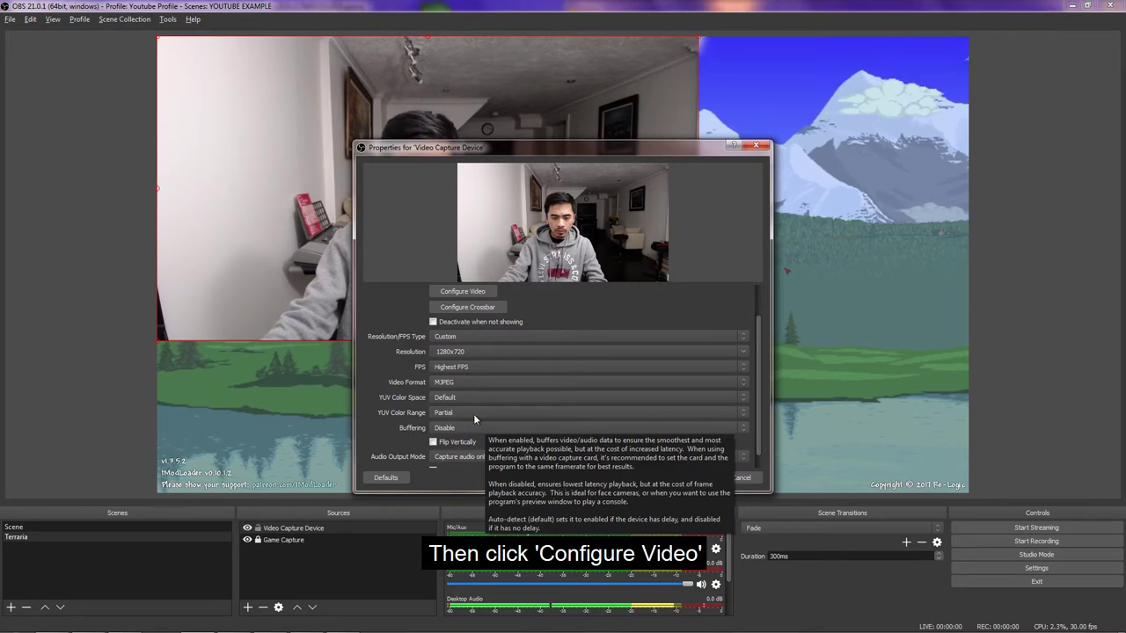
scroll(758, 319, "up", 1)
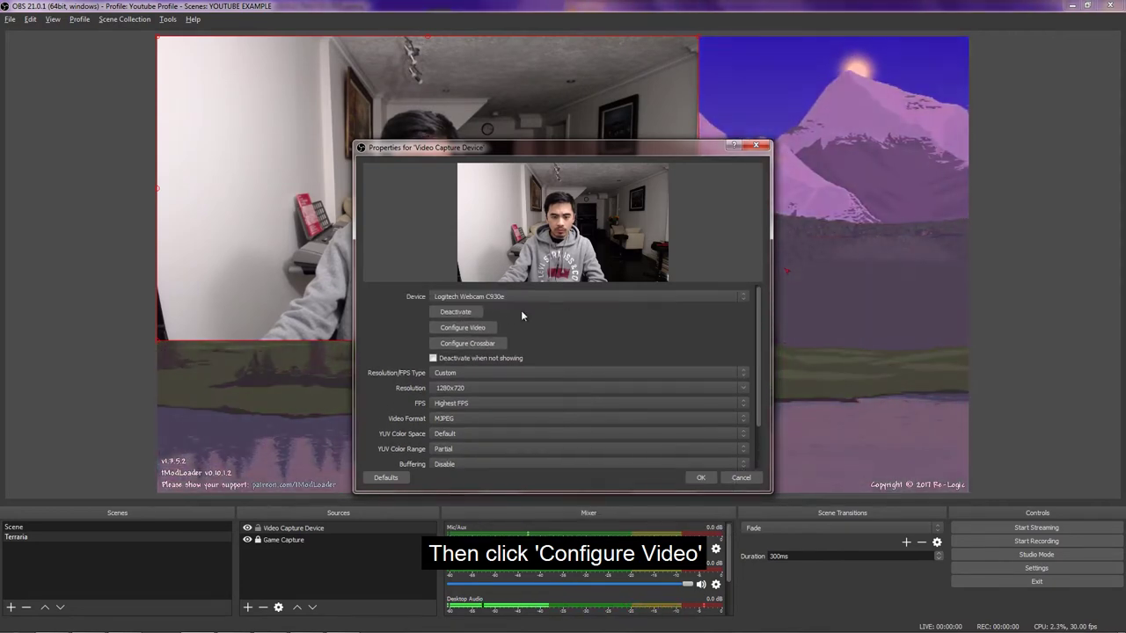
left_click(489, 327)
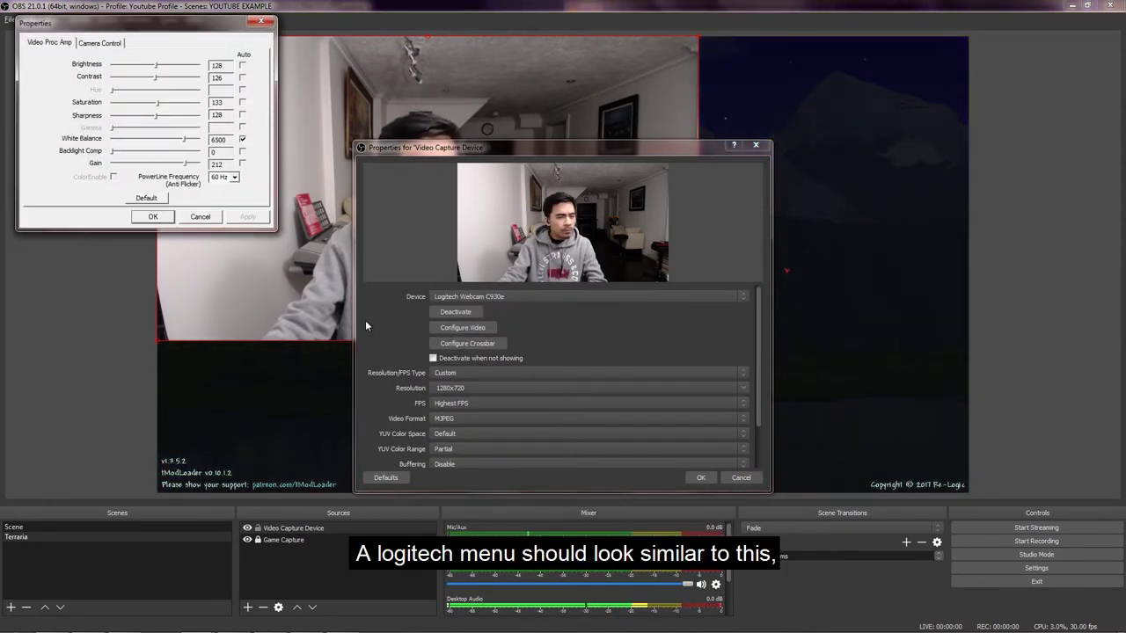
- Switch the webcam to manual exposure at -5 and lower its gain to a small value
left_click_drag(219, 29, 288, 281)
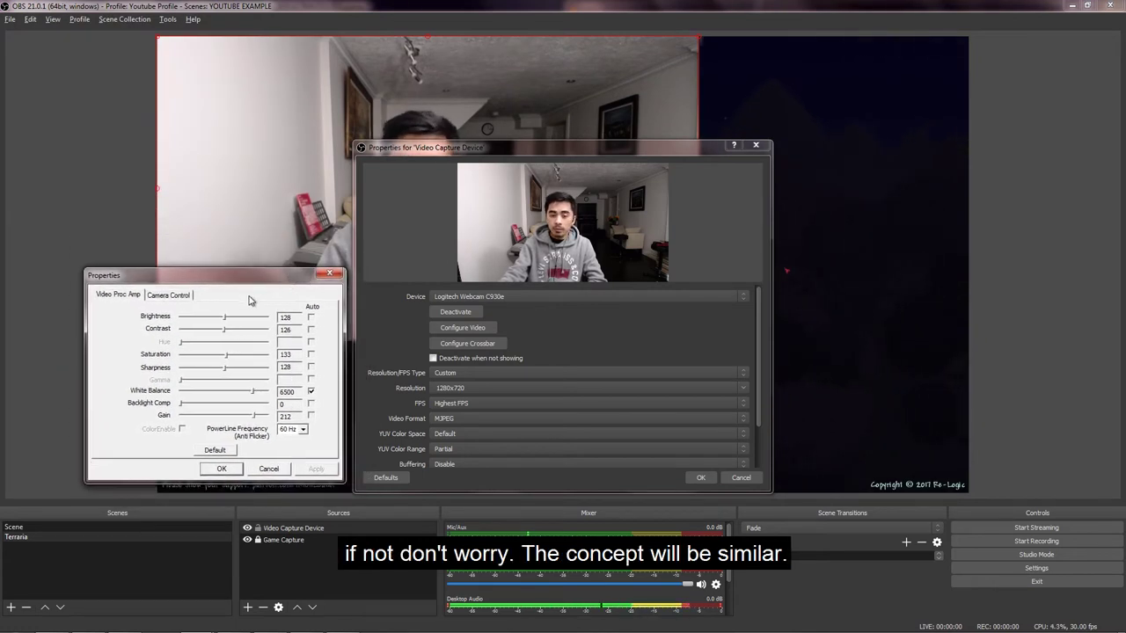
left_click(169, 296)
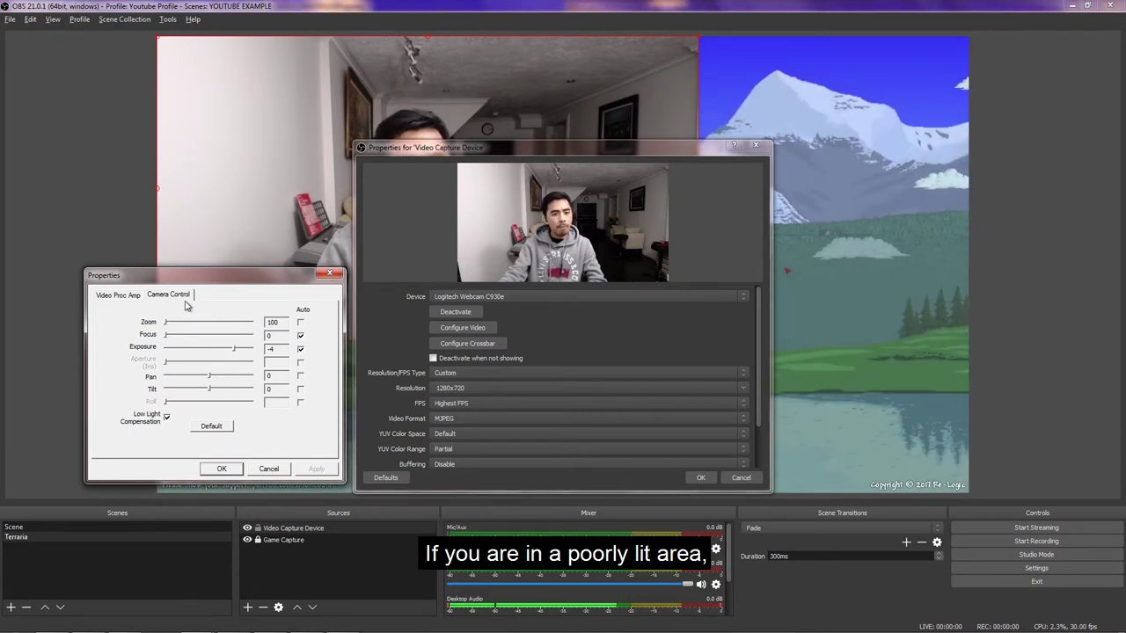
left_click(299, 350)
mouse_move(234, 349)
left_mouse_down()
mouse_move(192, 353)
mouse_move(245, 351)
mouse_move(228, 352)
left_mouse_up()
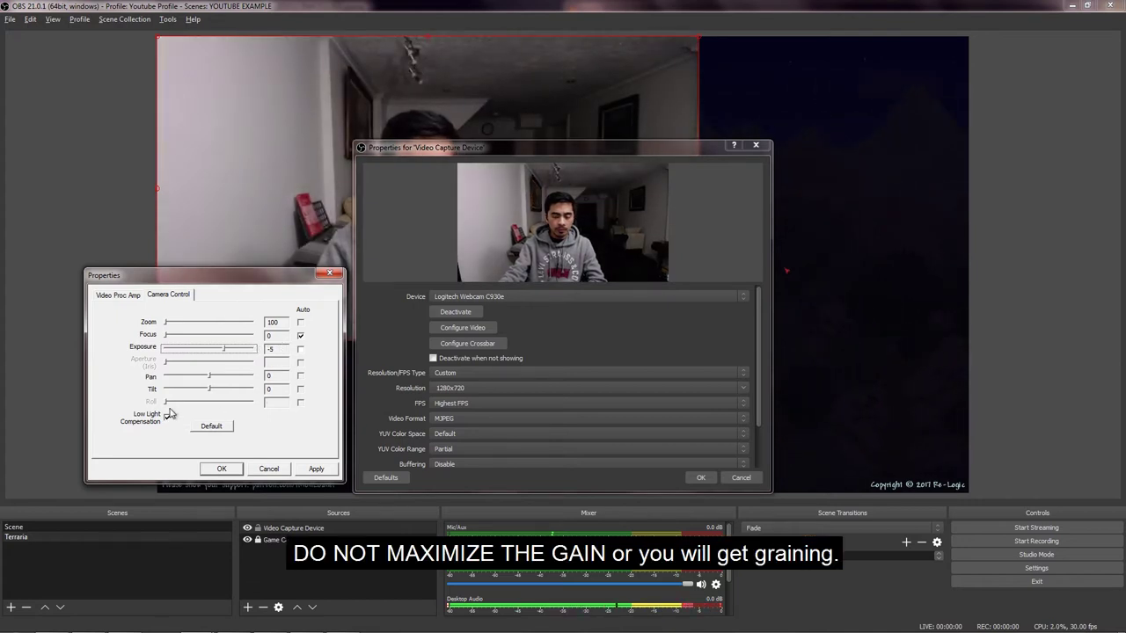
left_click(131, 297)
left_click_drag(251, 422, 292, 418)
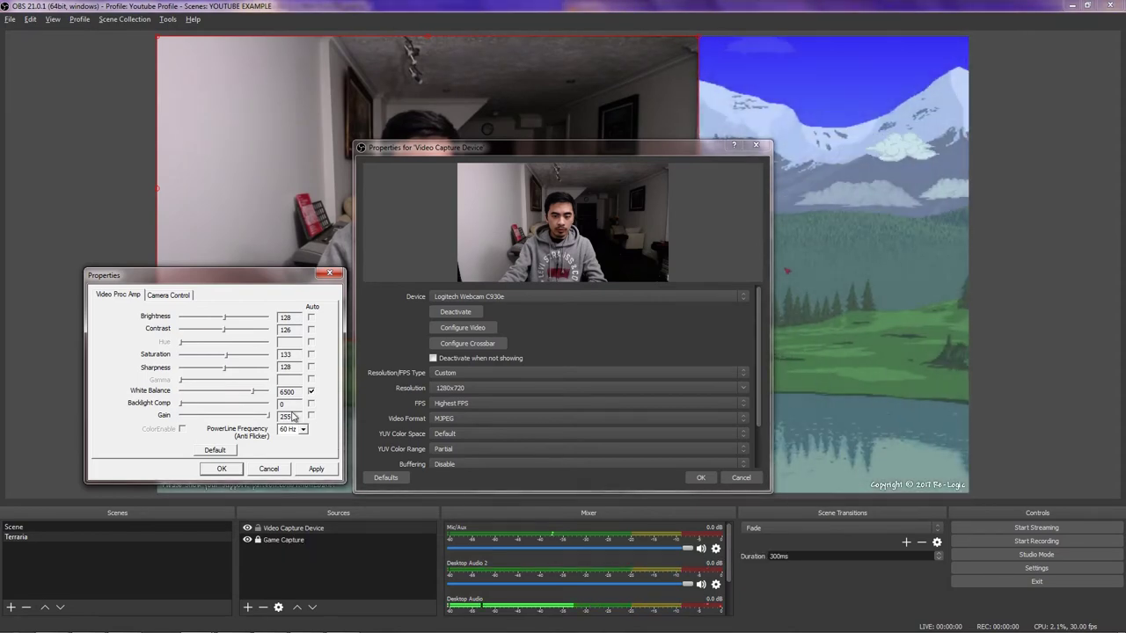
left_click_drag(563, 147, 809, 186)
left_click_drag(244, 415, 190, 420)
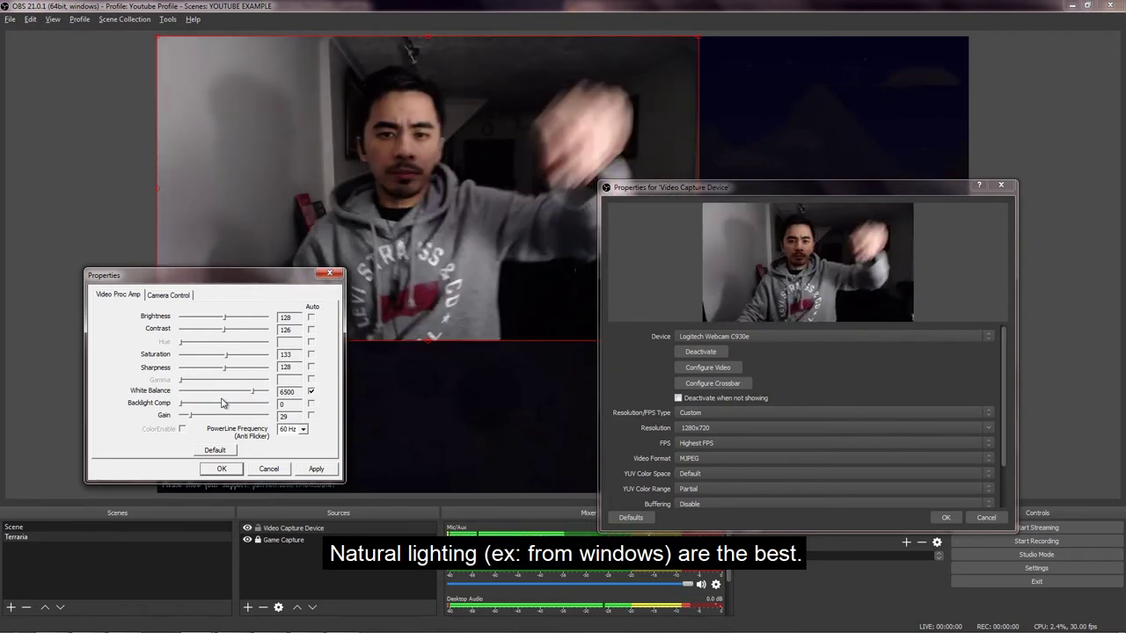
- Turn off low light compensation, apply and close the camera settings, then remove the webcam source
left_click(168, 295)
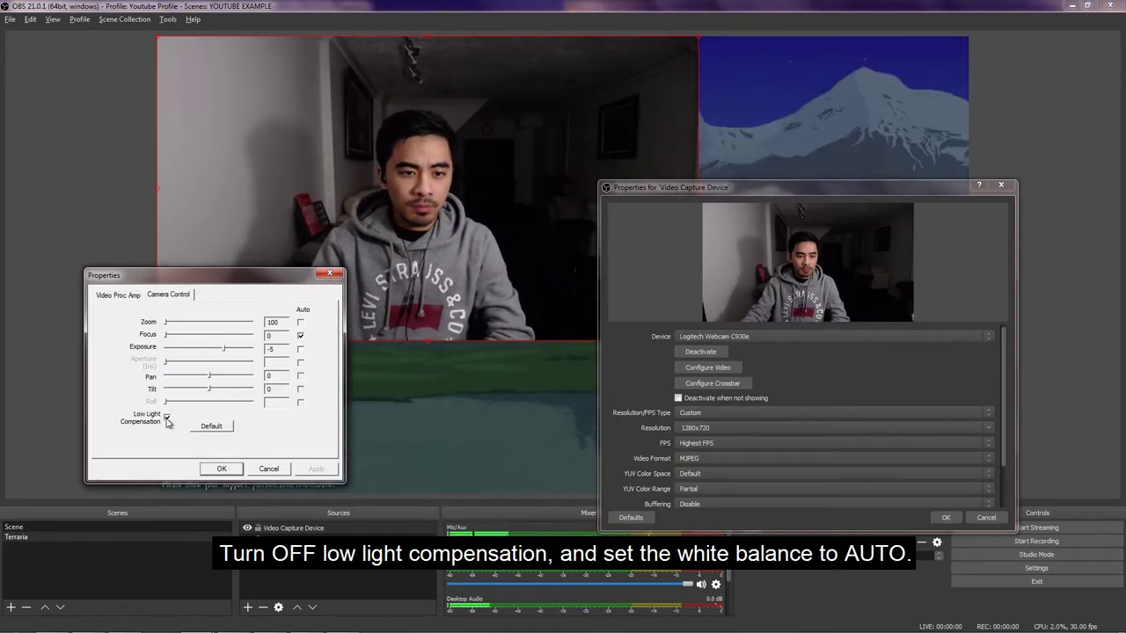
left_click(166, 418)
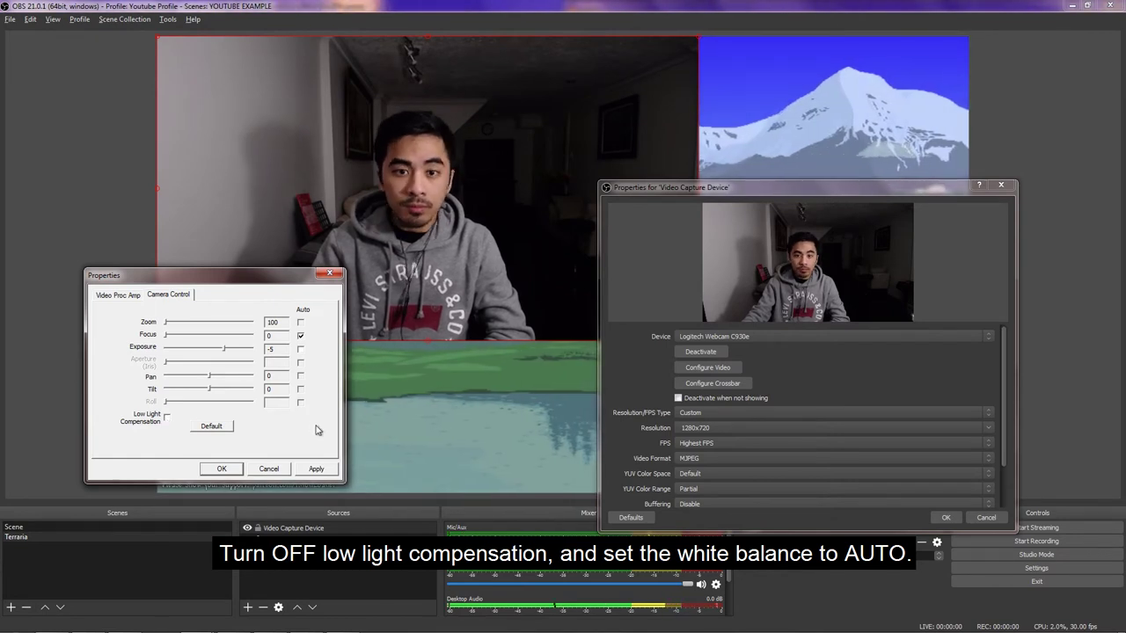
left_click(316, 468)
left_click(118, 295)
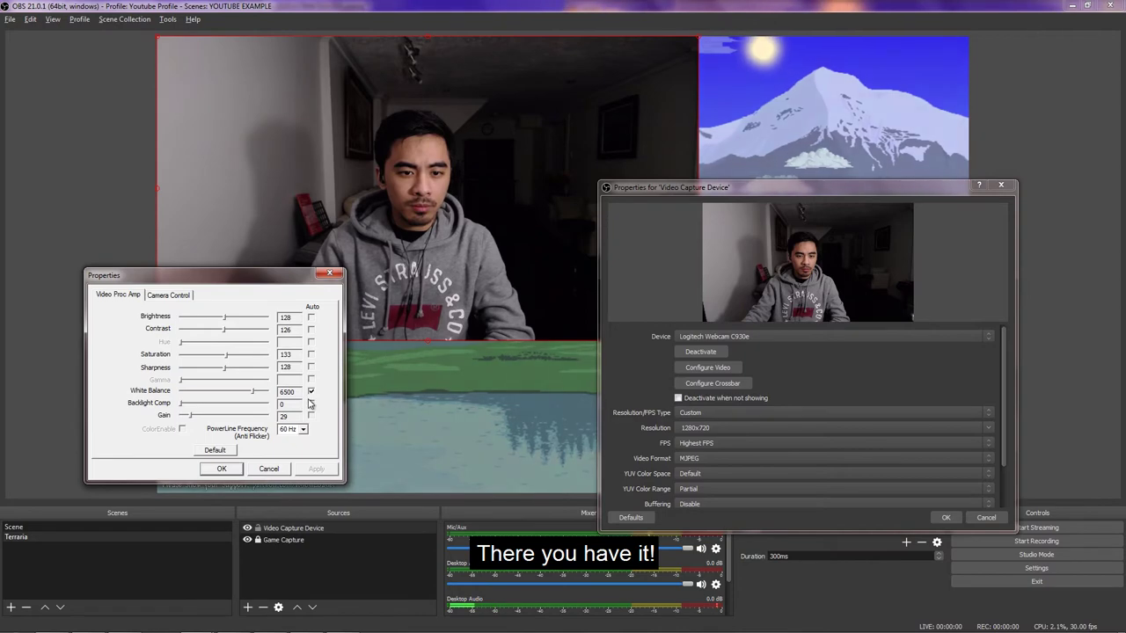
left_click(330, 273)
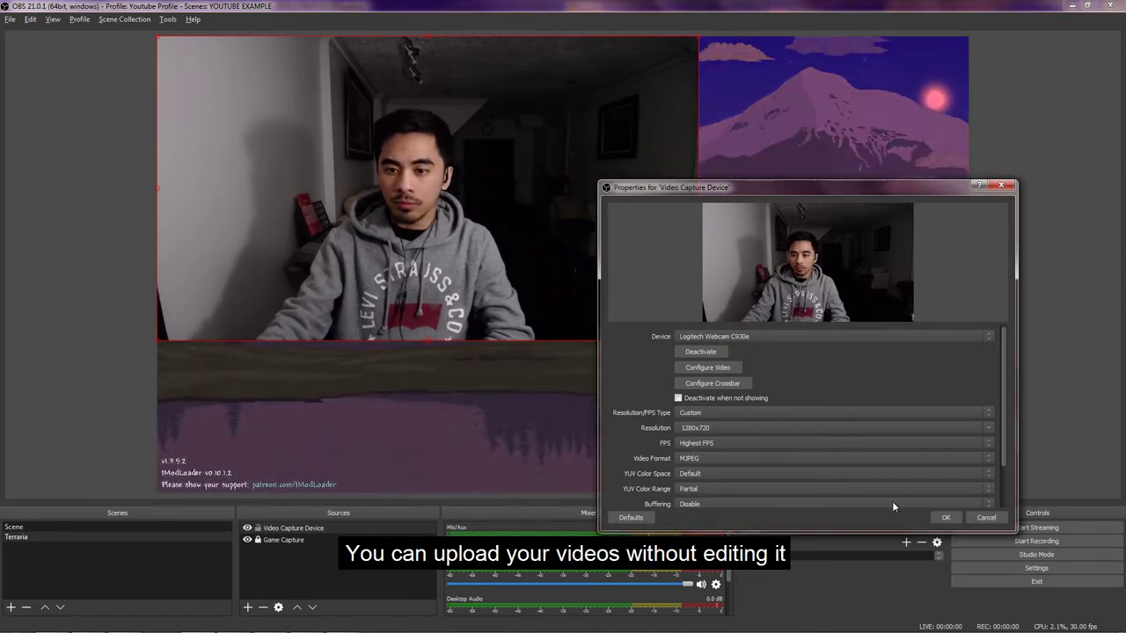
left_click(939, 517)
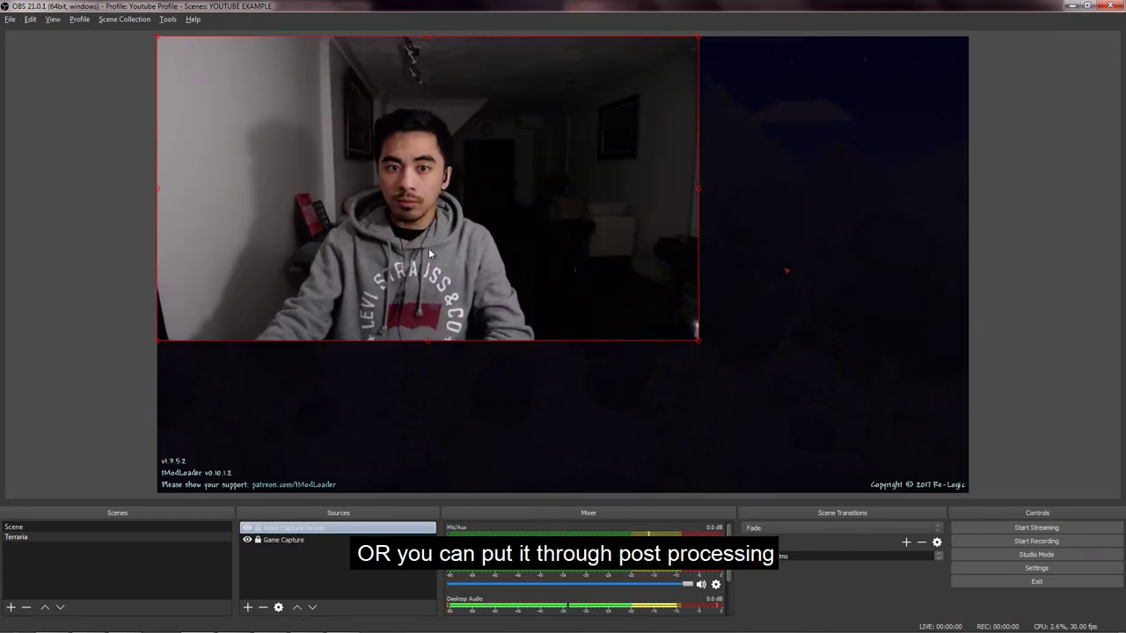
left_click(262, 607)
left_click(607, 337)
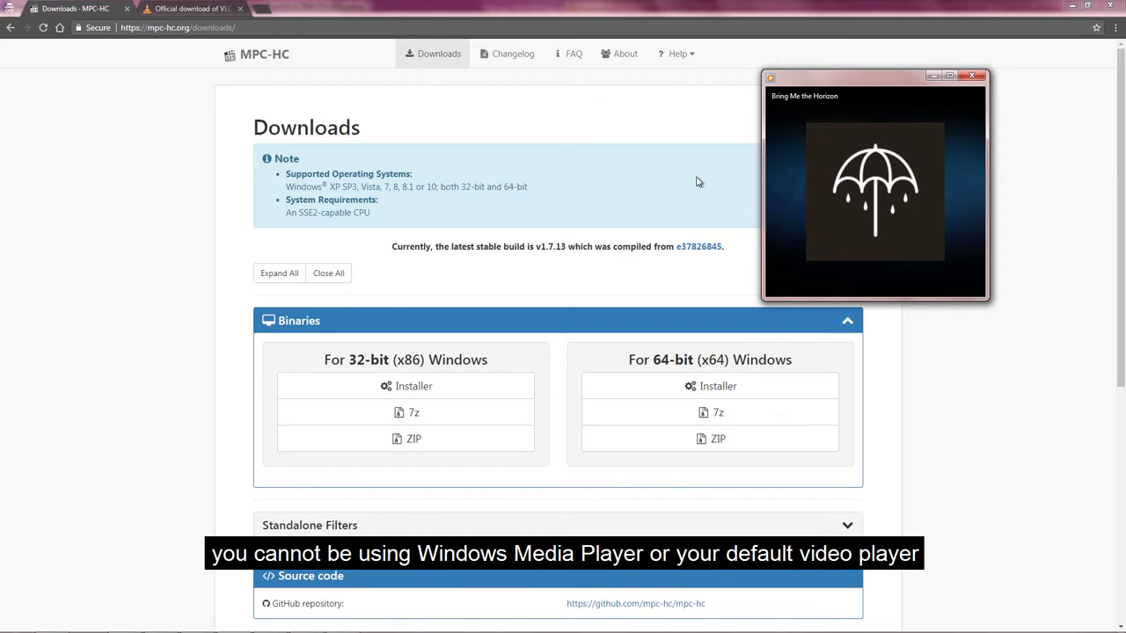
mouse_move(846, 79)
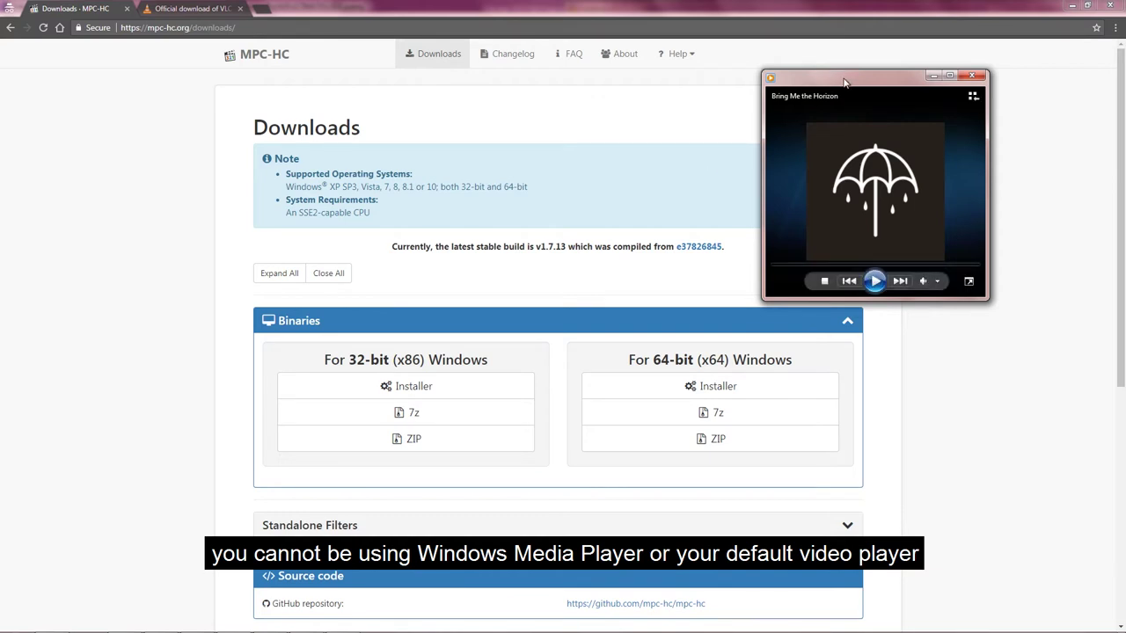
mouse_move(844, 82)
left_mouse_down()
mouse_move(866, 73)
mouse_move(853, 76)
left_mouse_up()
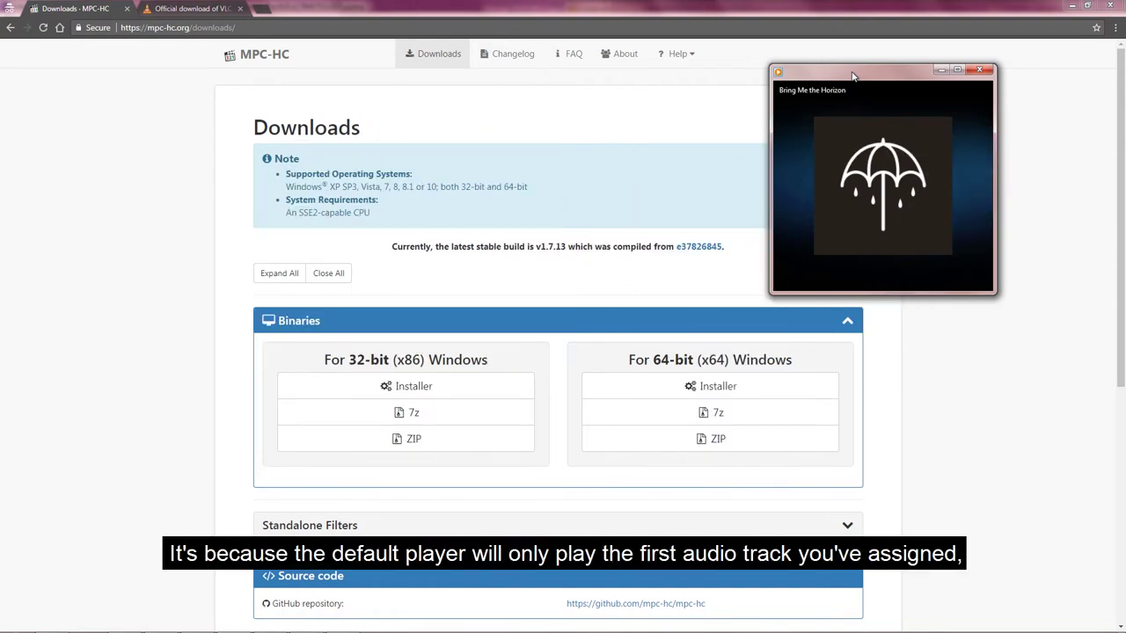
right_click(809, 162)
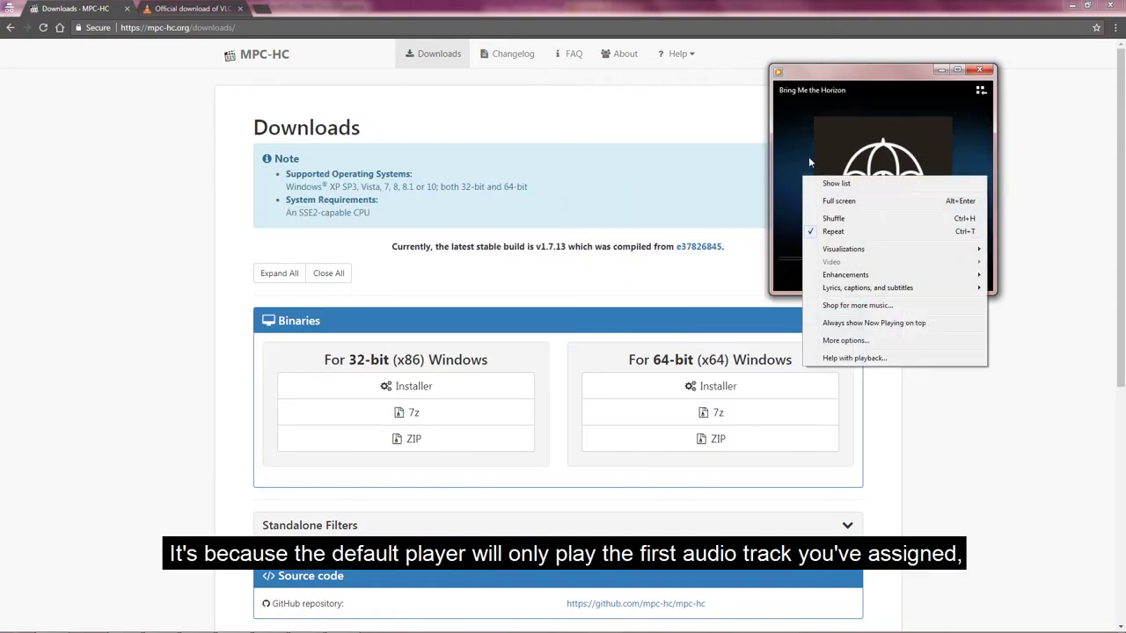
left_click(856, 163)
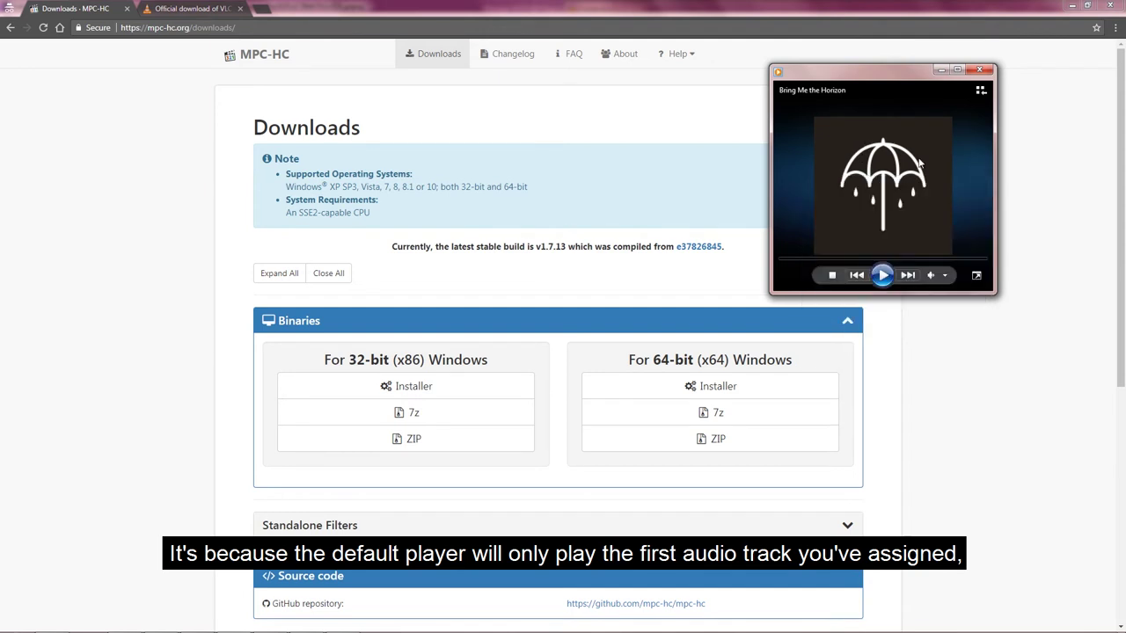
right_click(850, 192)
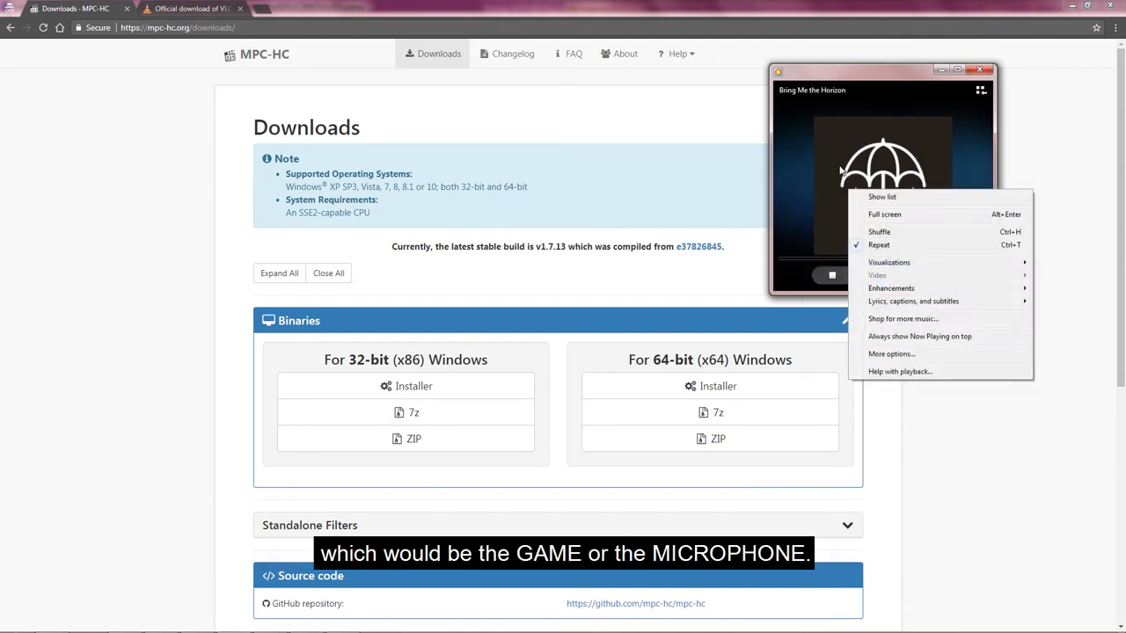
left_click(842, 163)
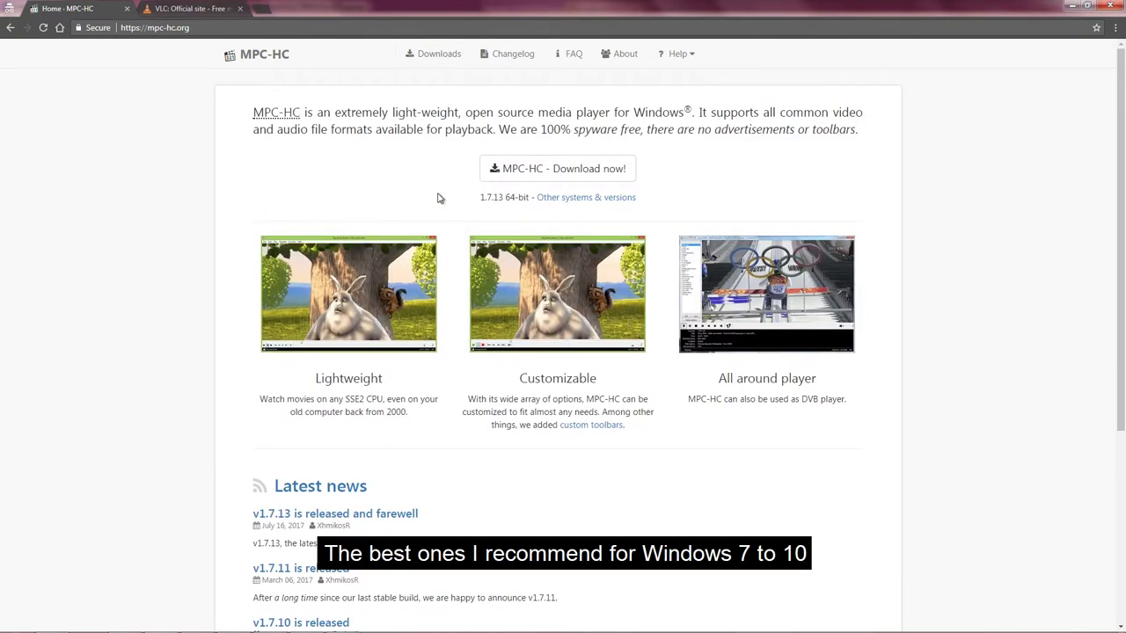
- View the MPC-HC Downloads page and its supported Windows versions, then return to the VLC site
scroll(697, 229, "down", 3)
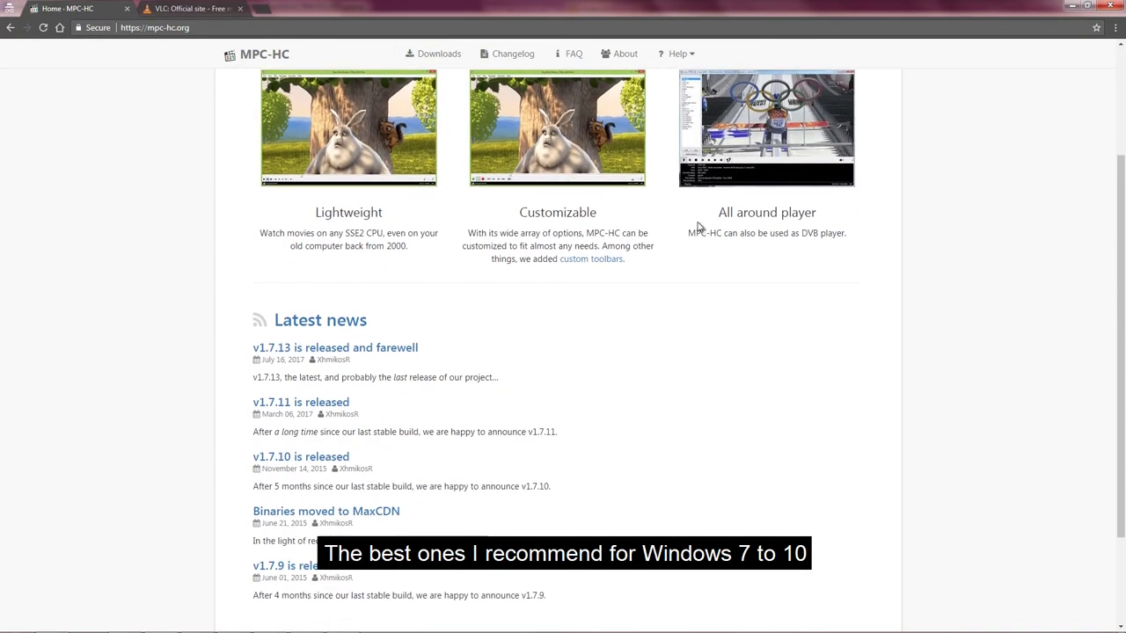
scroll(492, 255, "up", 3)
scroll(435, 244, "up", 1)
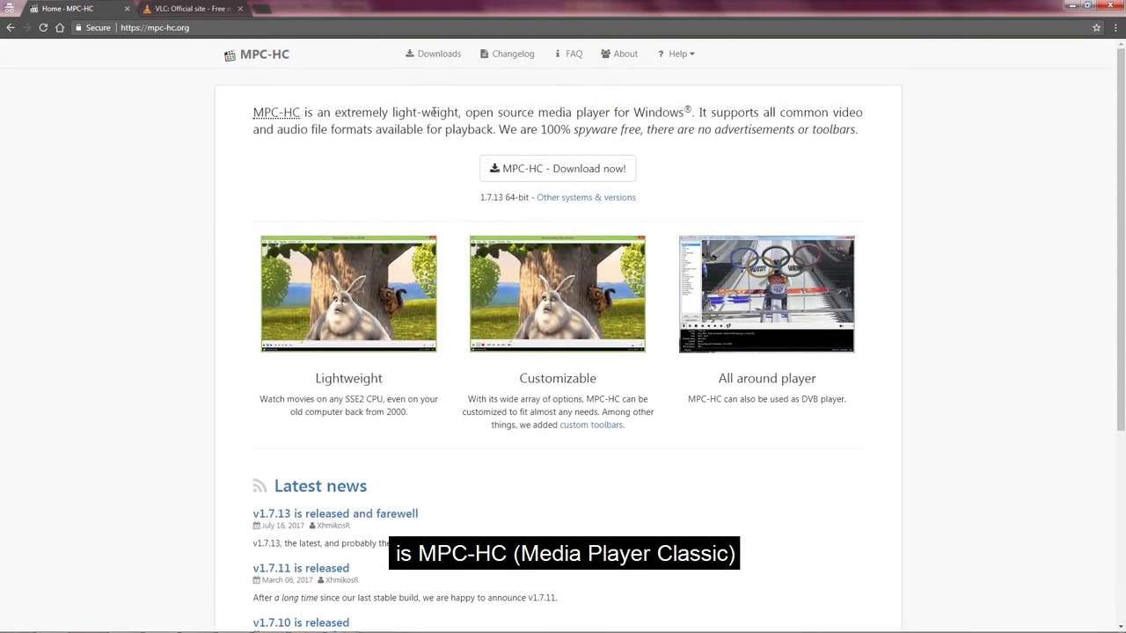
left_click(440, 54)
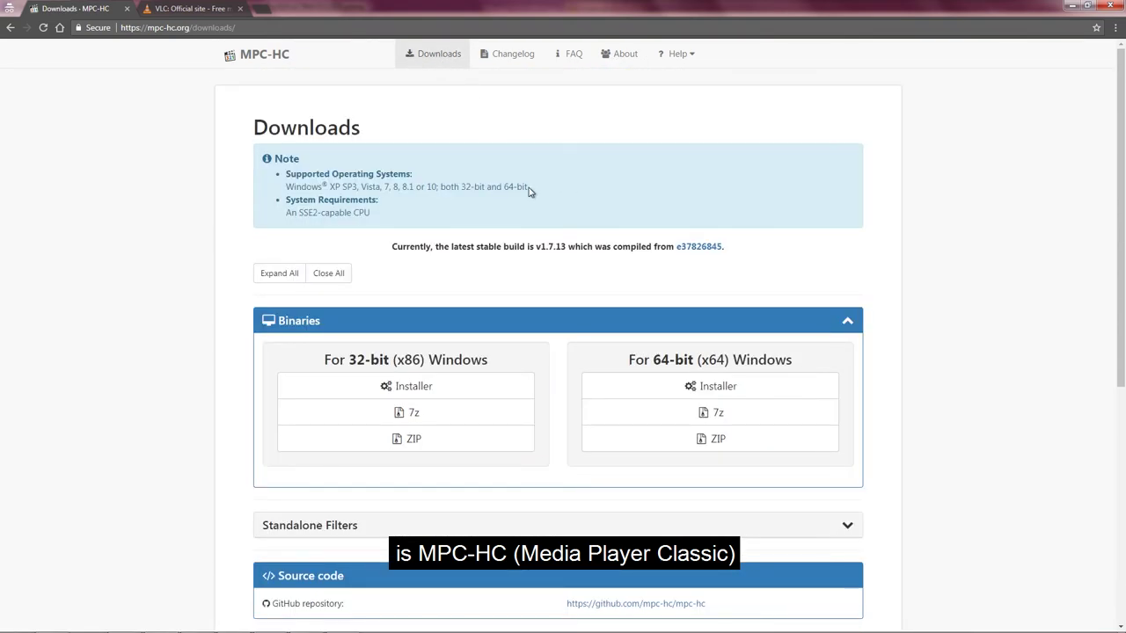
left_click_drag(531, 190, 276, 193)
left_click(275, 193)
left_click(194, 7)
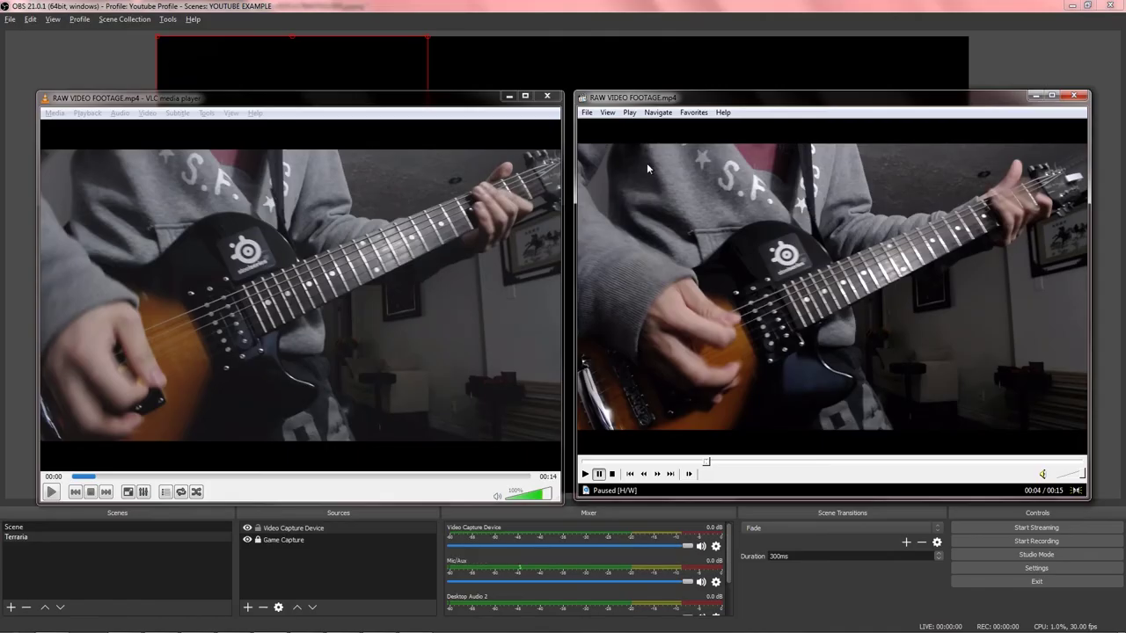
- Show the audio track choices for the video playing in MPC-HC
left_click_drag(694, 92, 700, 104)
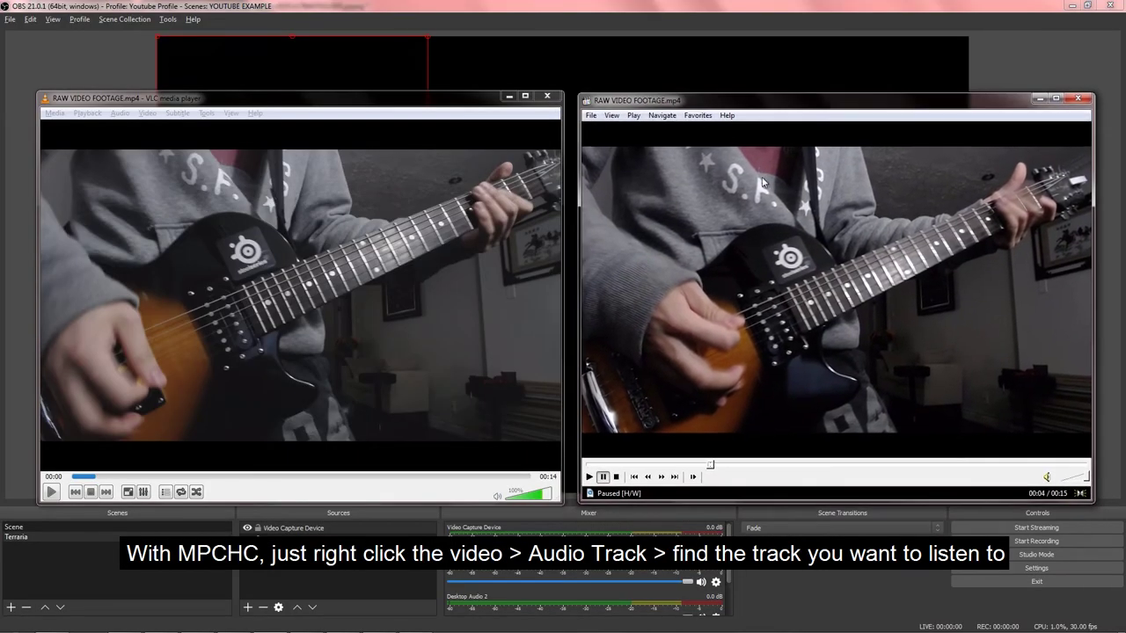
right_click(770, 234)
mouse_move(877, 414)
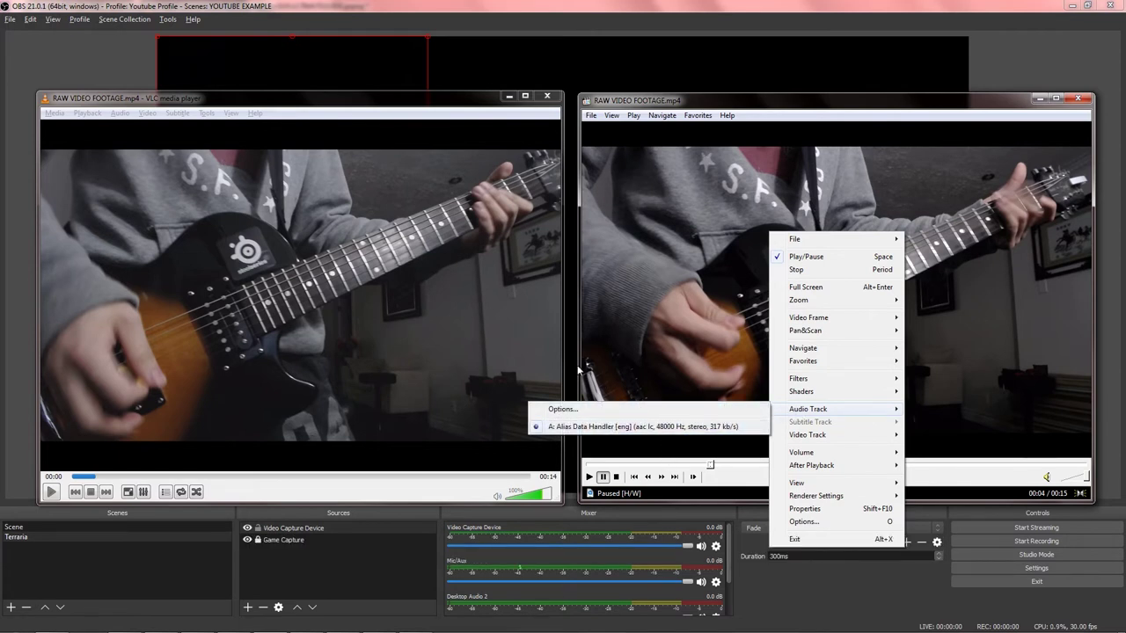
- In VLC, show the Audio Track list for RAW VIDEO FOOTAGE.mp4, listing only Track 1 - [English]
left_click(417, 250)
mouse_move(375, 102)
left_mouse_down()
mouse_move(395, 126)
mouse_move(376, 97)
left_mouse_up()
right_click(281, 265)
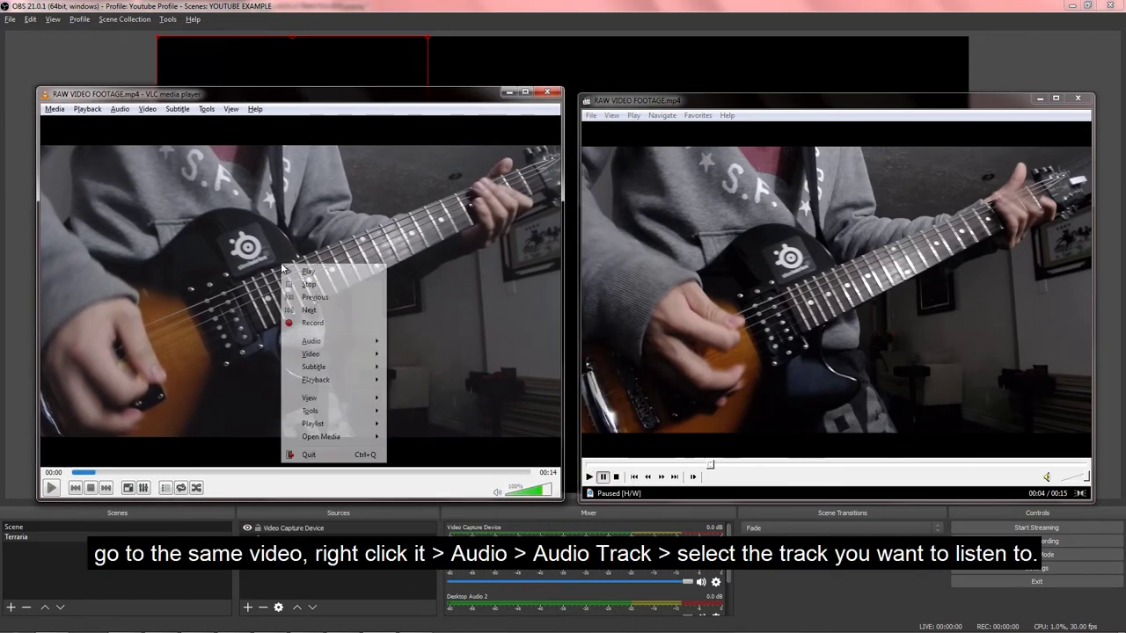
mouse_move(324, 344)
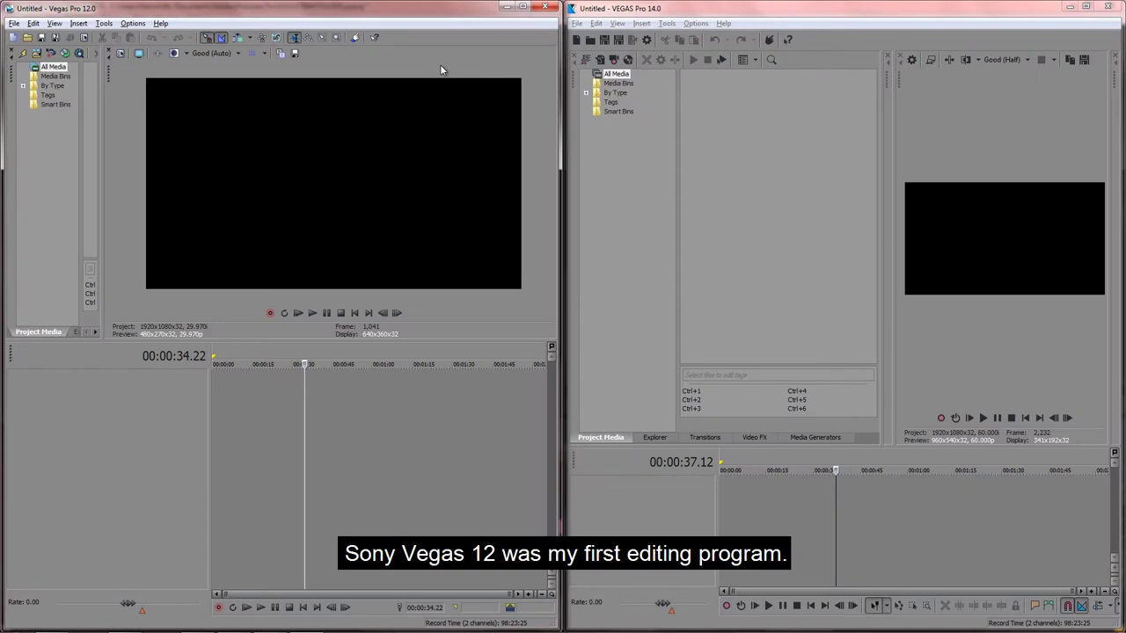
- Resize the panels in both Vegas windows and stretch VEGAS Pro 14.0 across the full screen
left_click_drag(104, 184, 295, 180)
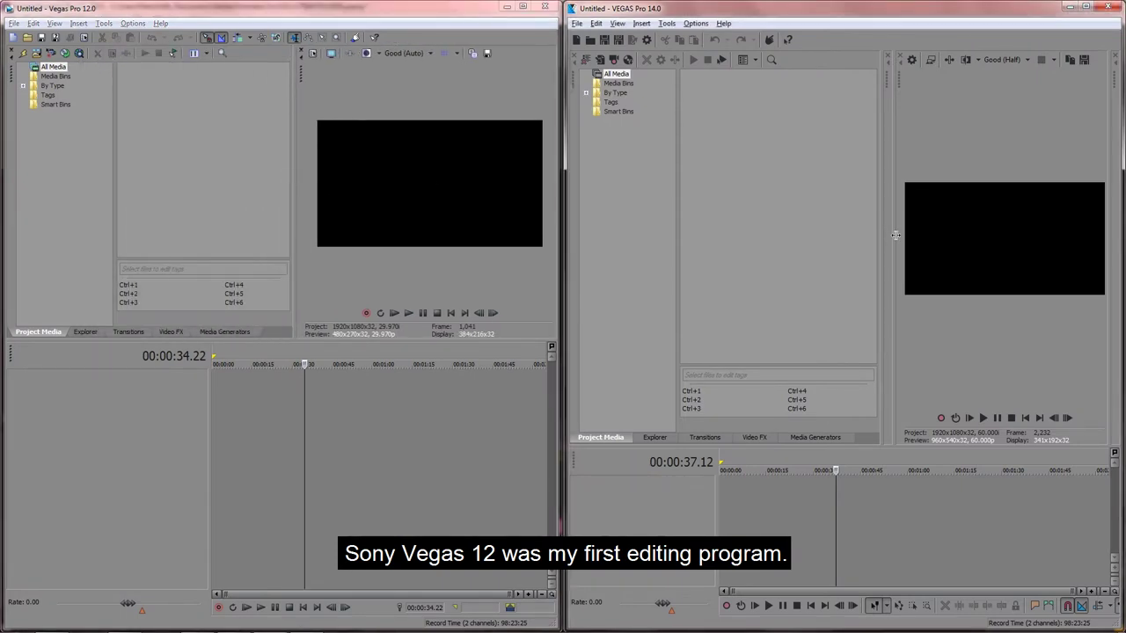
left_click_drag(895, 235, 910, 236)
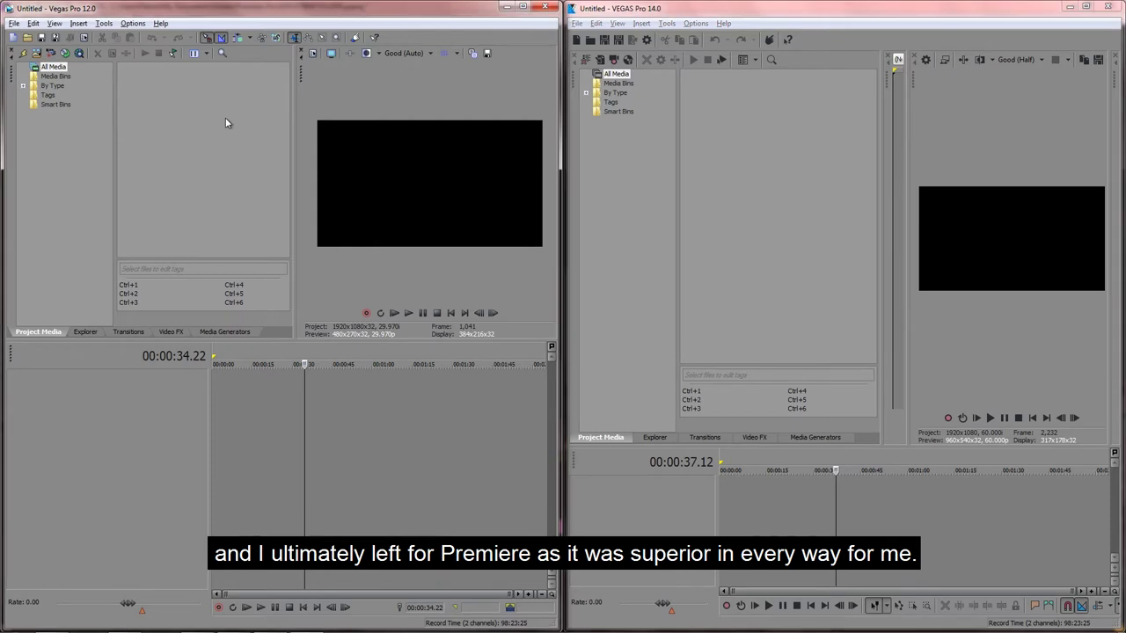
left_click_drag(566, 110, 5, 110)
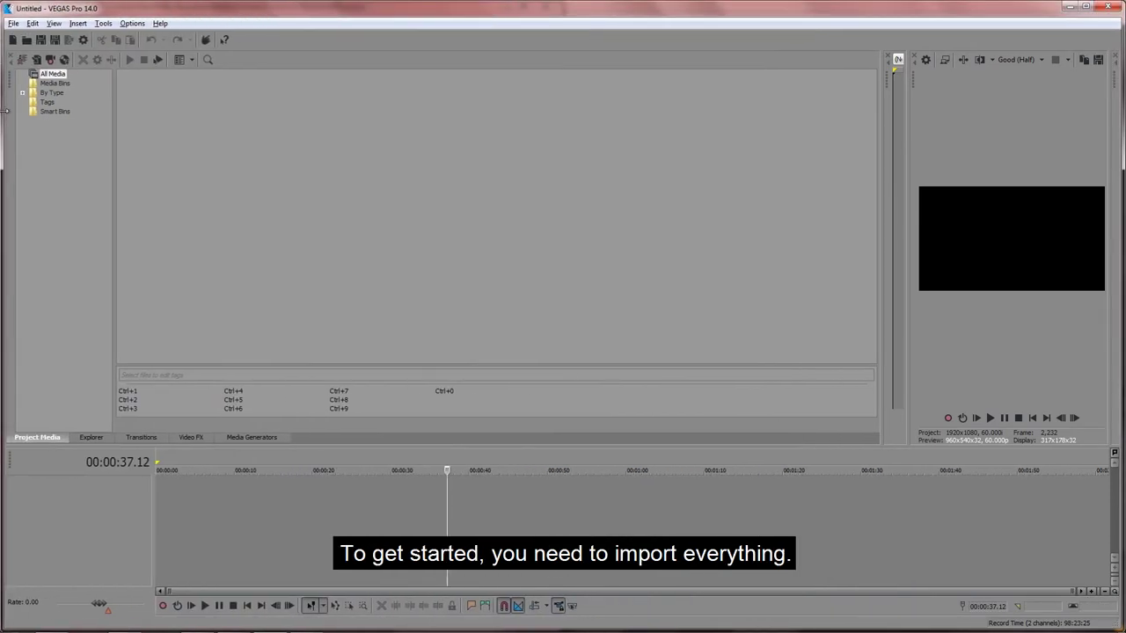
- Import RAW VIDEO FOOTAGE.mp4 from Test Folder via File > Import > Media
left_click(13, 22)
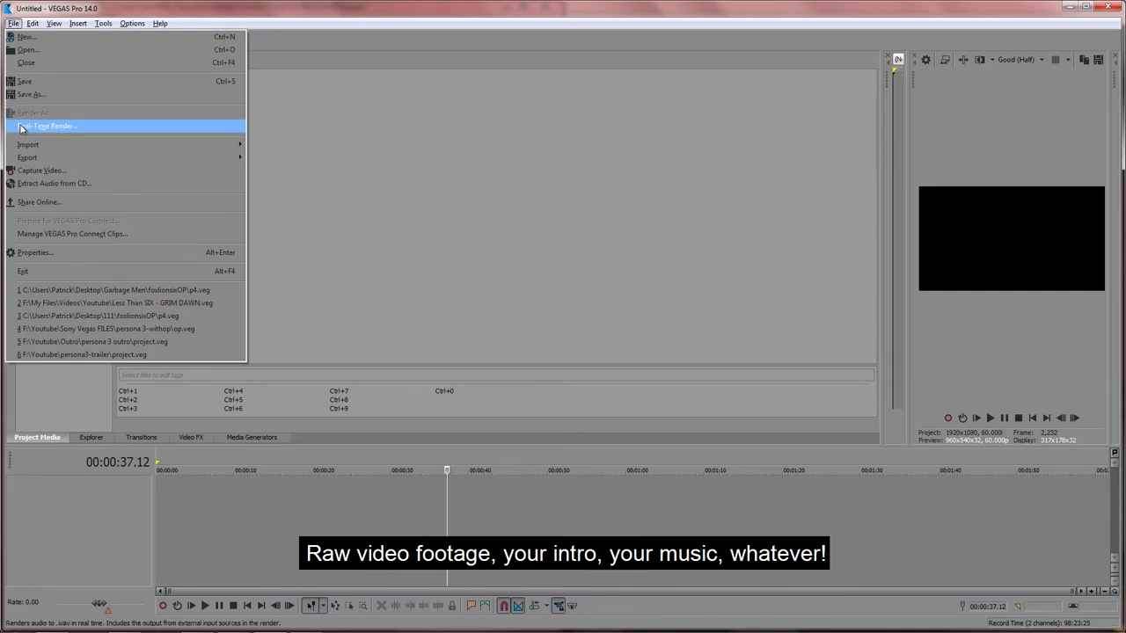
mouse_move(24, 146)
left_click(268, 146)
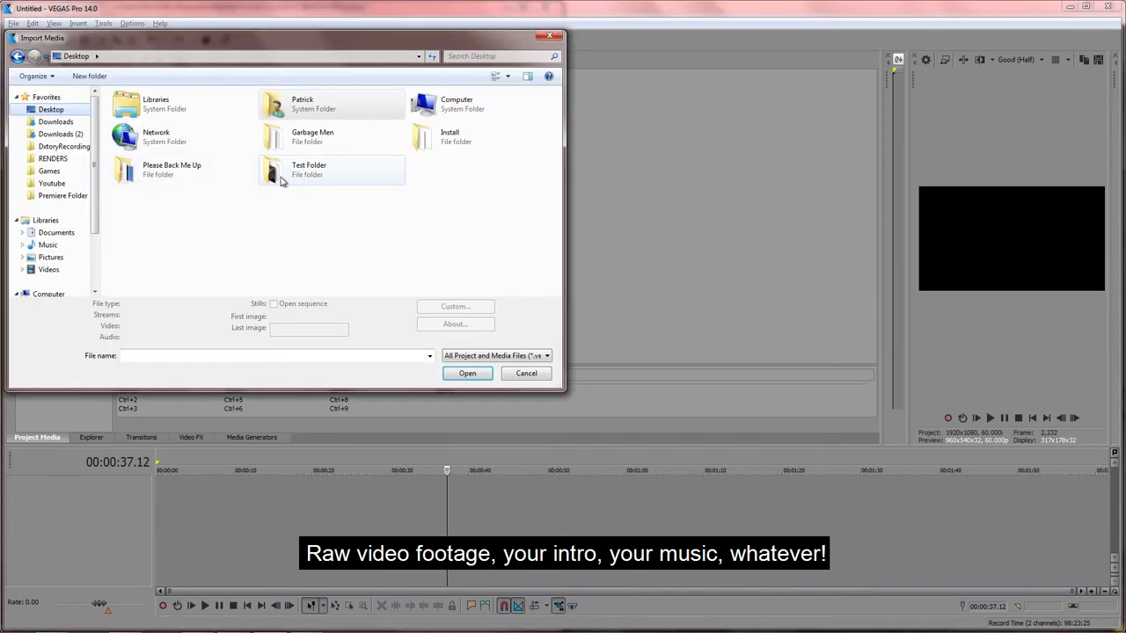
double_click(318, 174)
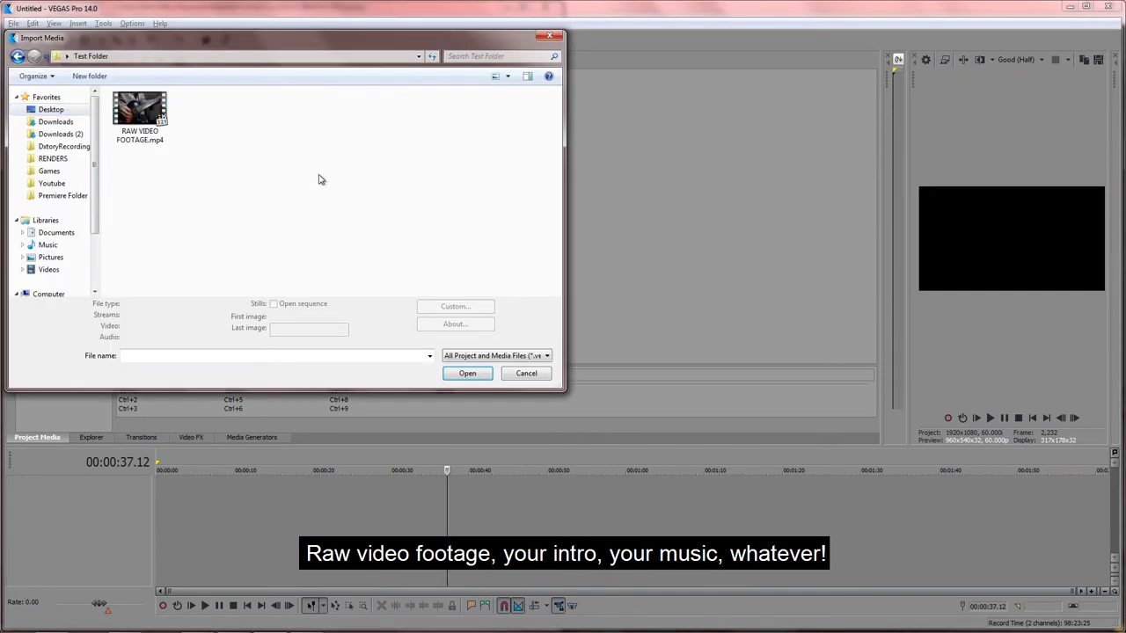
double_click(151, 124)
left_click(269, 193)
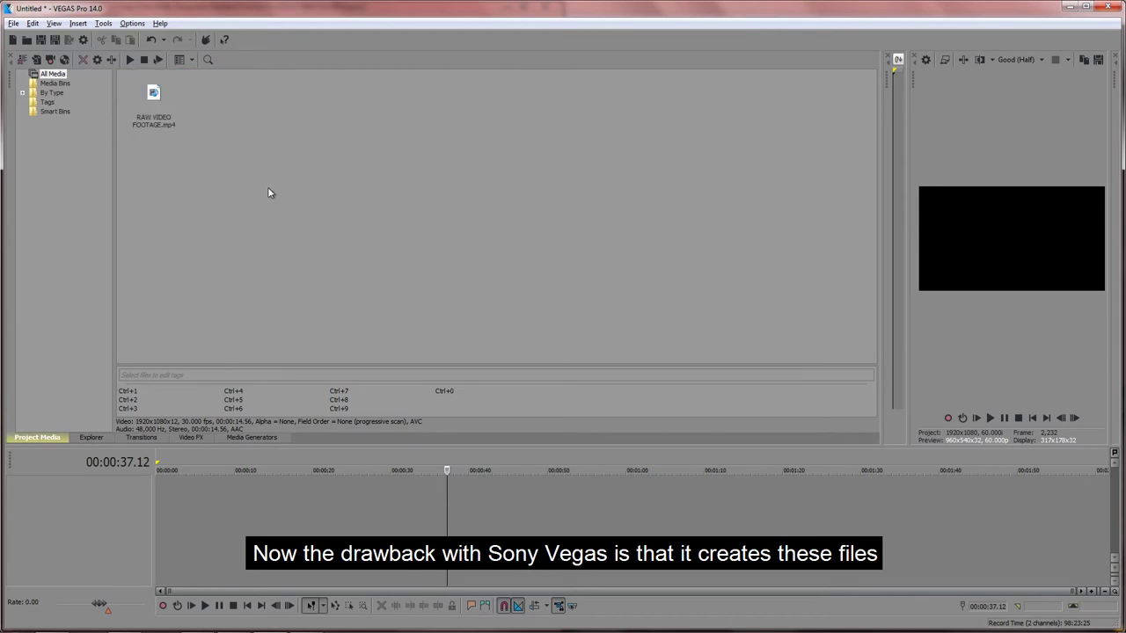
- Inspect the .sfk file Vegas created in Test Folder, then return to VEGAS Pro
left_click(208, 626)
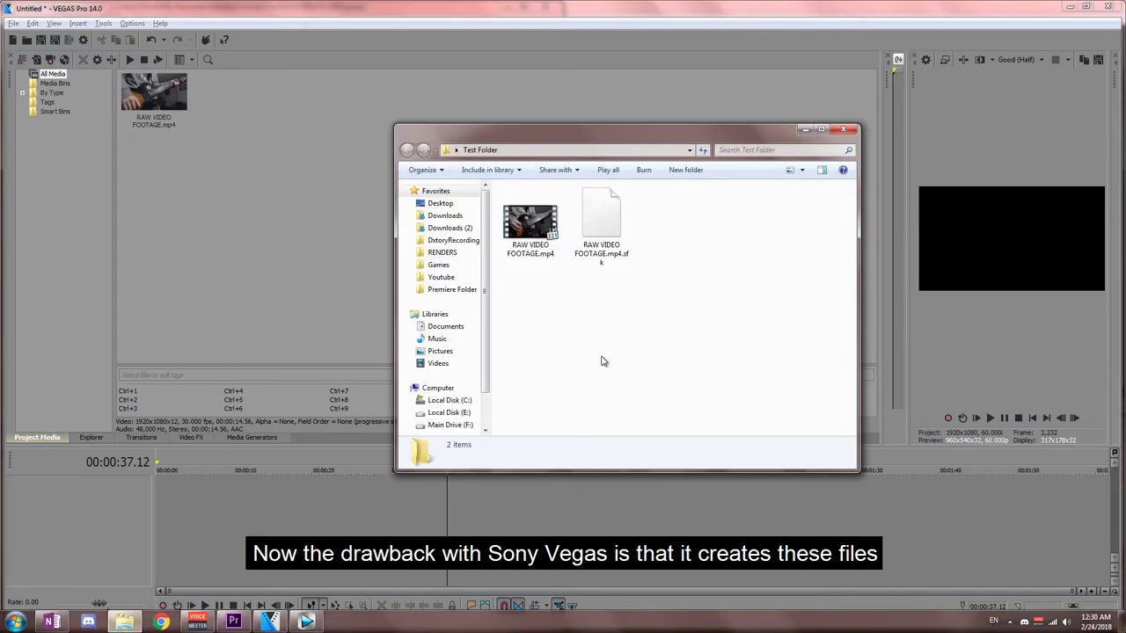
left_click(621, 238)
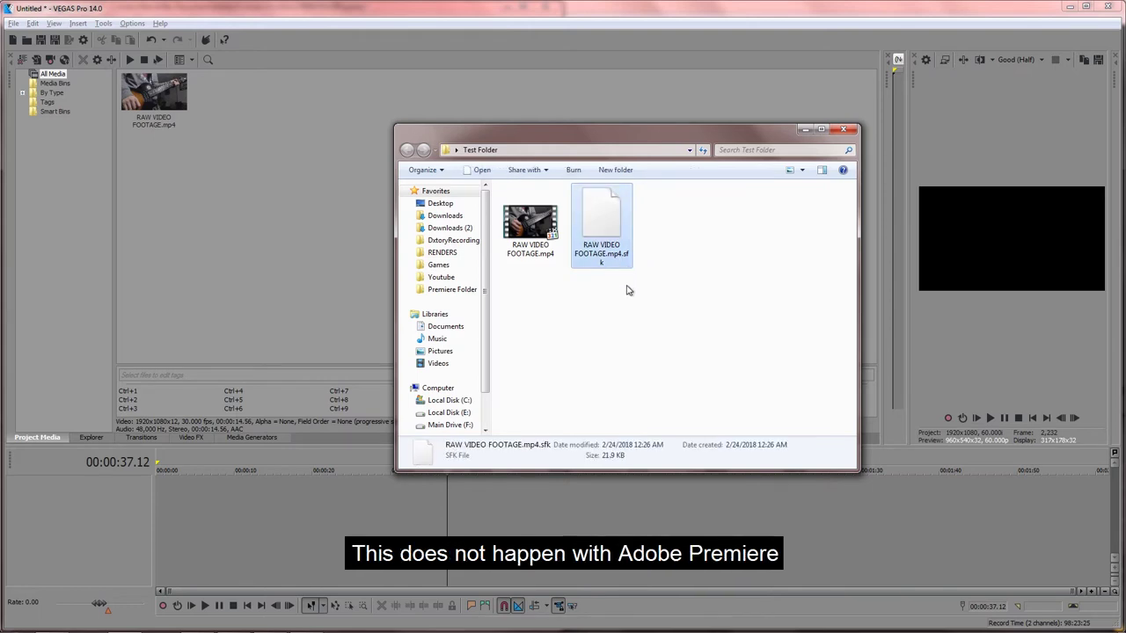
left_click(304, 207)
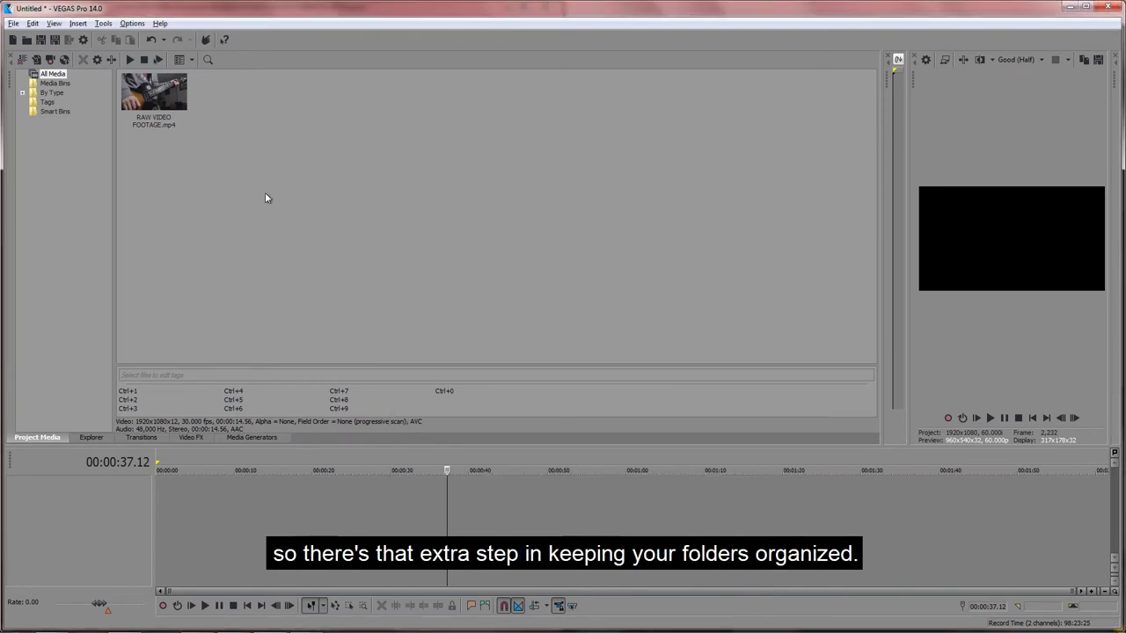
- Place RAW VIDEO FOOTAGE.mp4 at the start of the timeline and jump into the clip
left_click_drag(147, 99, 179, 445)
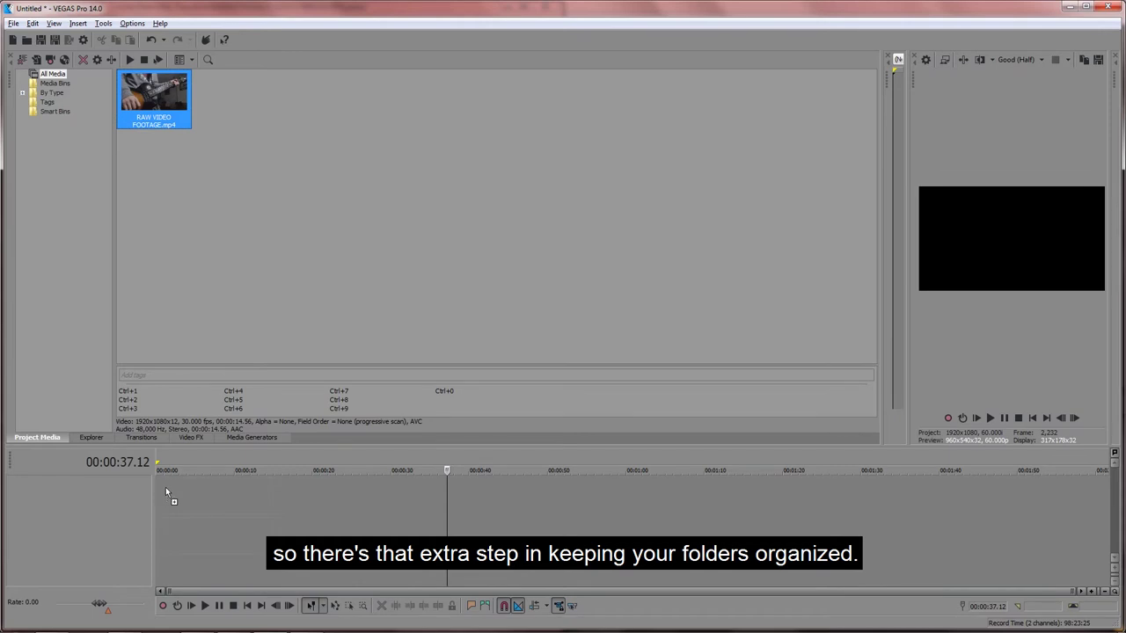
left_click_drag(149, 486, 153, 491)
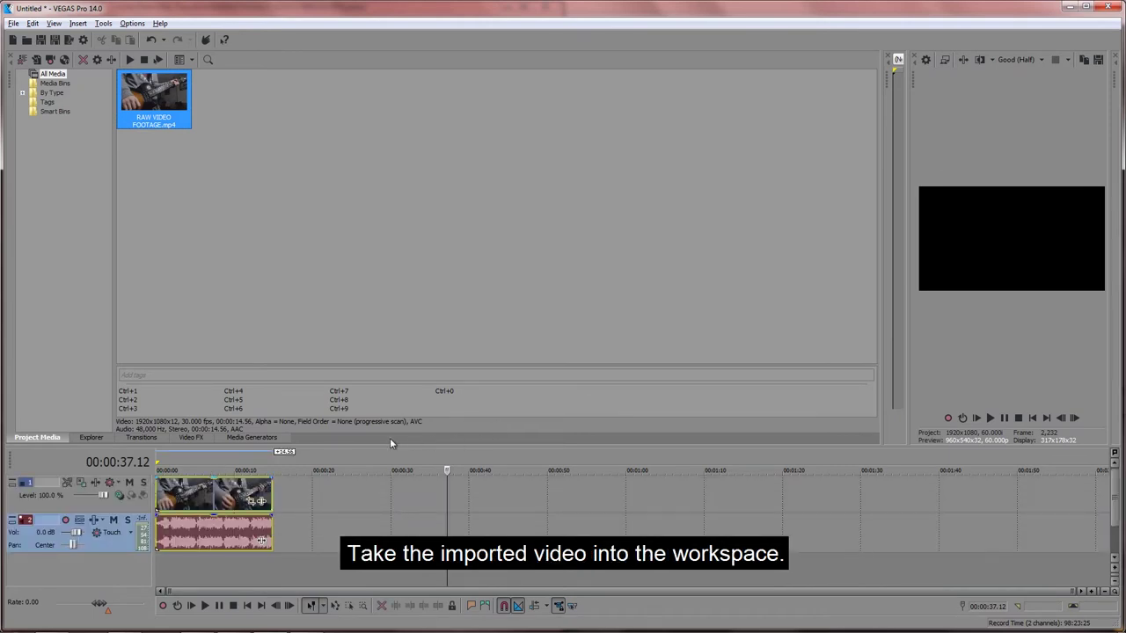
left_click(339, 453)
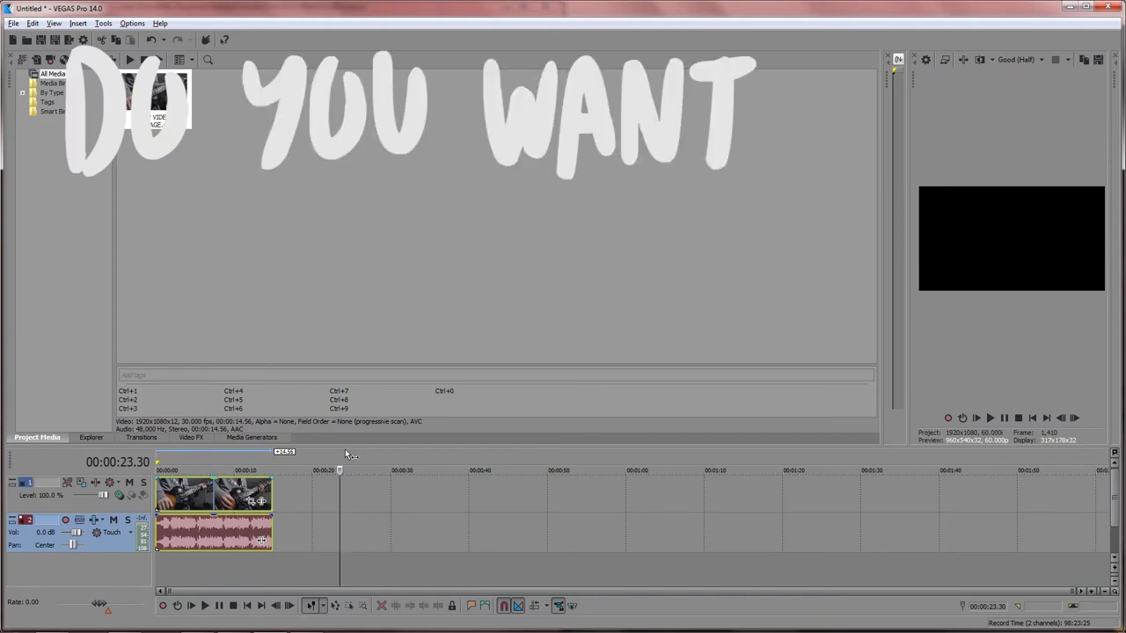
left_click(242, 463)
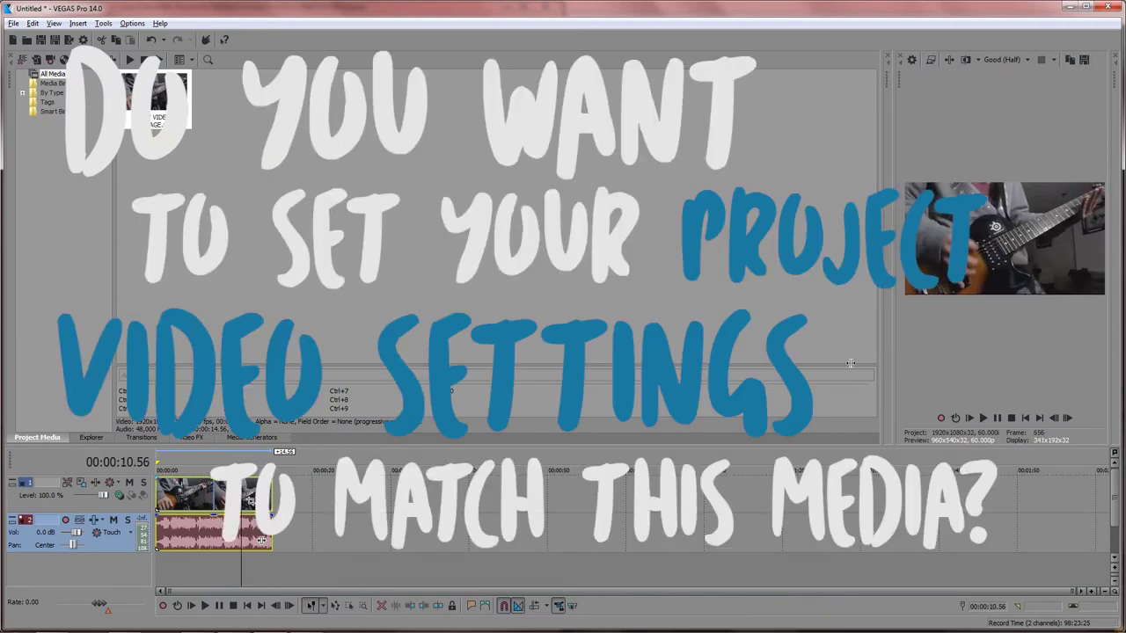
- Enlarge the video preview and scrub through a region from 00:00:03.54 to 00:00:07.43
left_click_drag(881, 354, 695, 354)
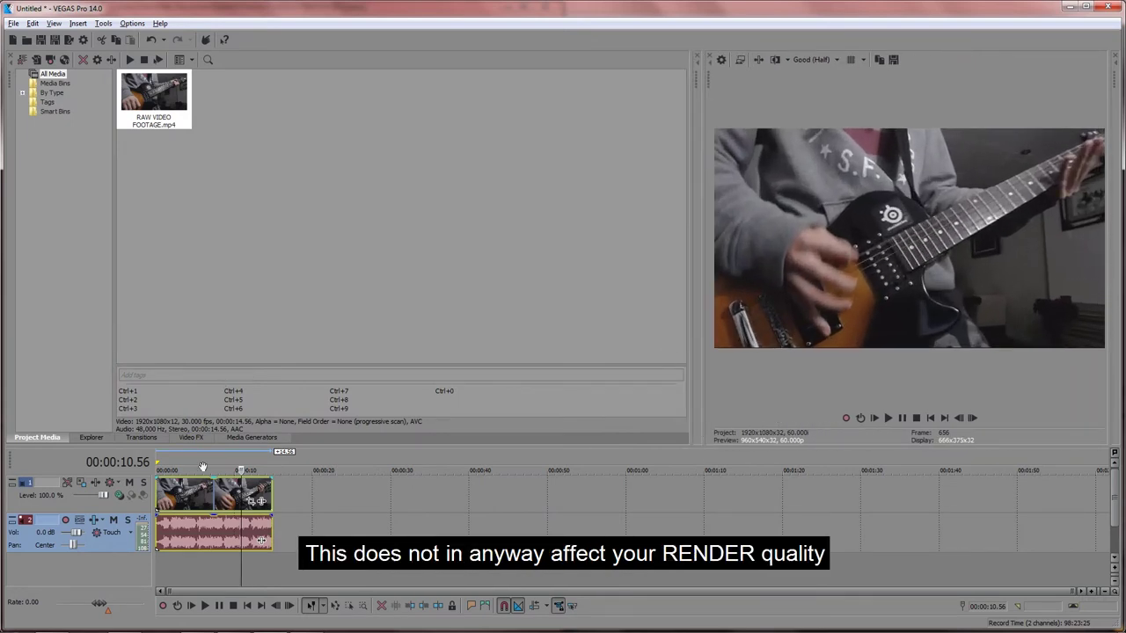
left_click(194, 464)
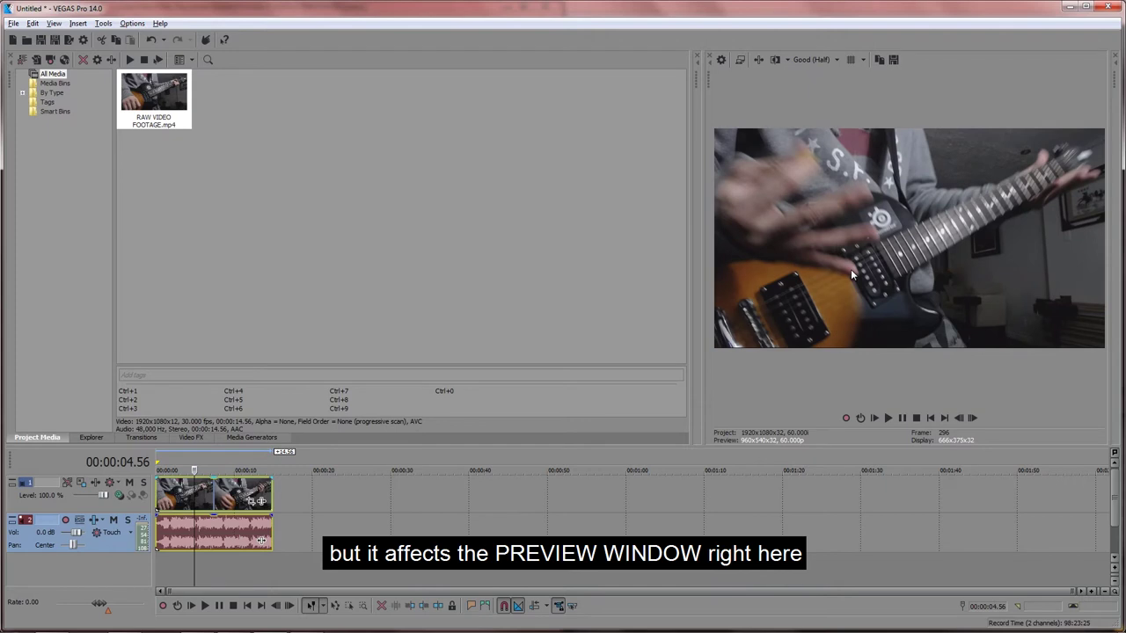
left_click(190, 464)
left_click(205, 463)
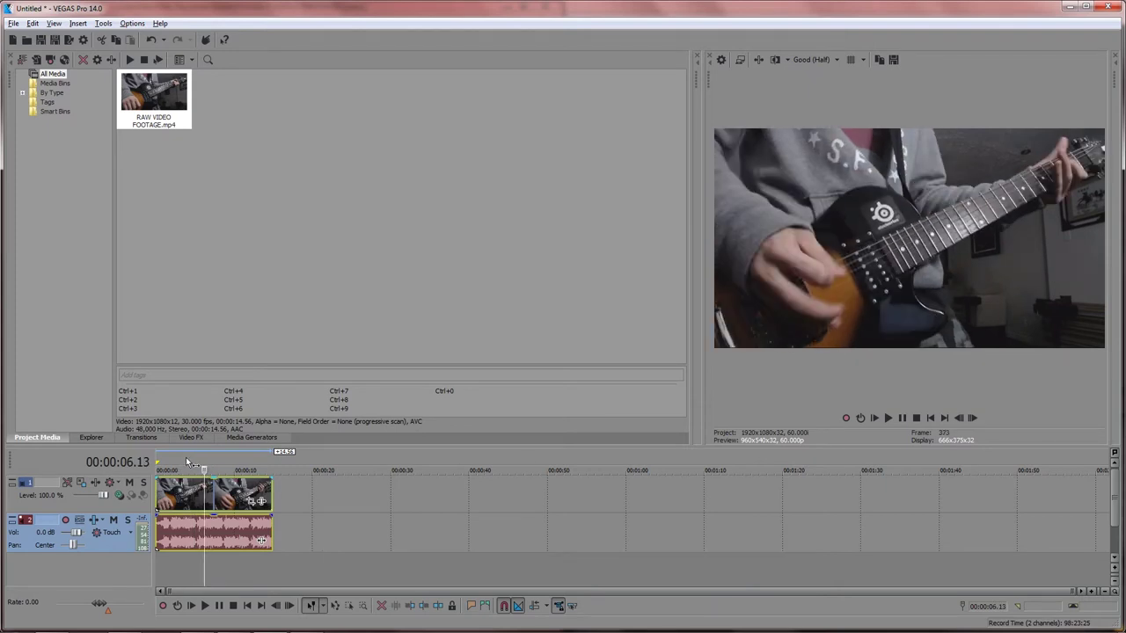
mouse_move(186, 463)
left_mouse_down()
mouse_move(232, 457)
mouse_move(200, 458)
left_mouse_up()
left_click(217, 467)
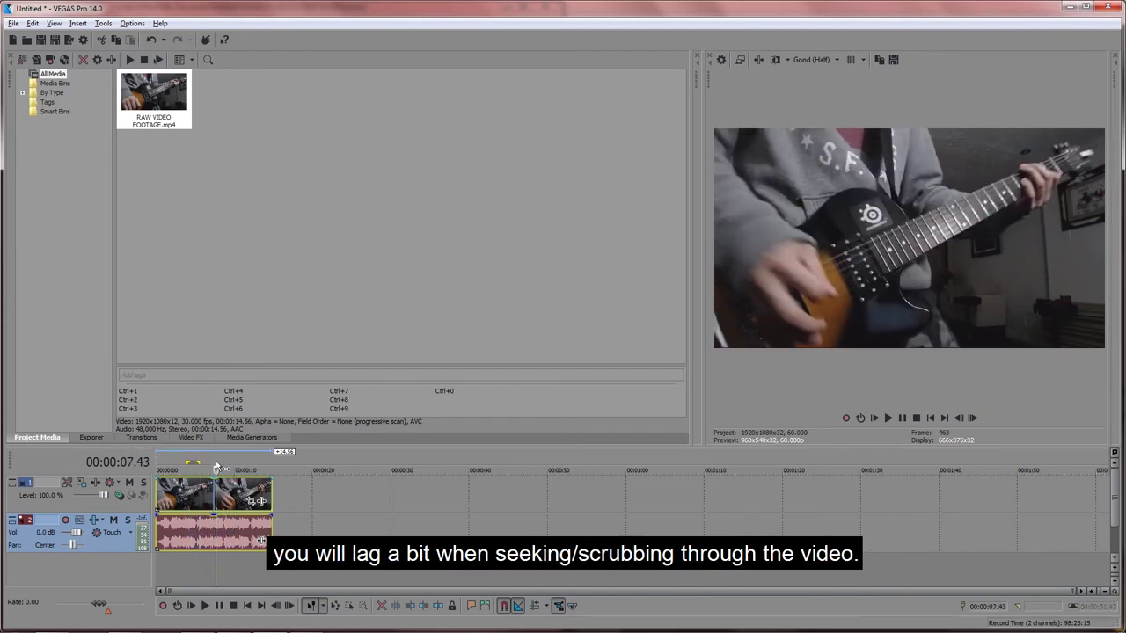
- Inspect the clip's audio event, then move the playback position to 00:00:10.29
left_click(241, 538)
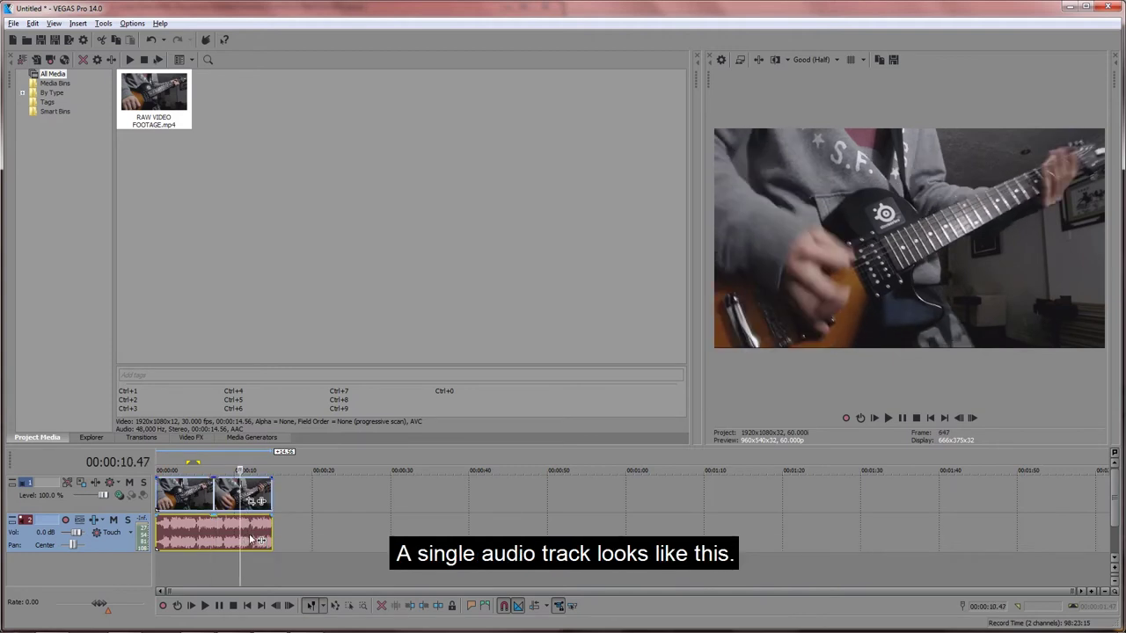
scroll(215, 534, "up", 3)
scroll(216, 535, "up", 2)
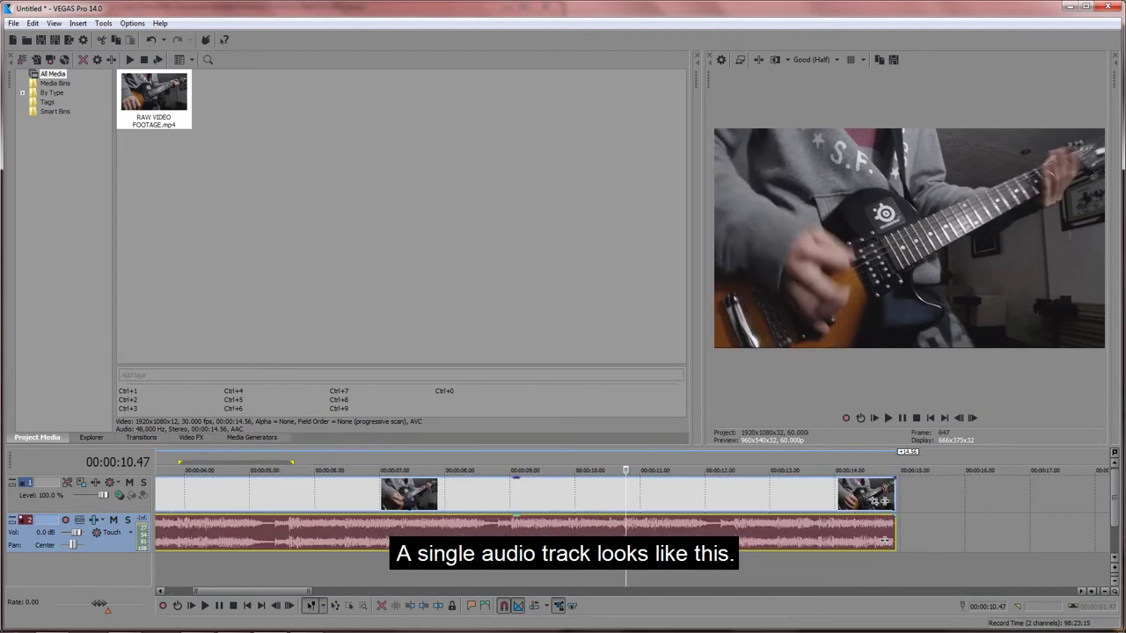
scroll(216, 535, "down", 1)
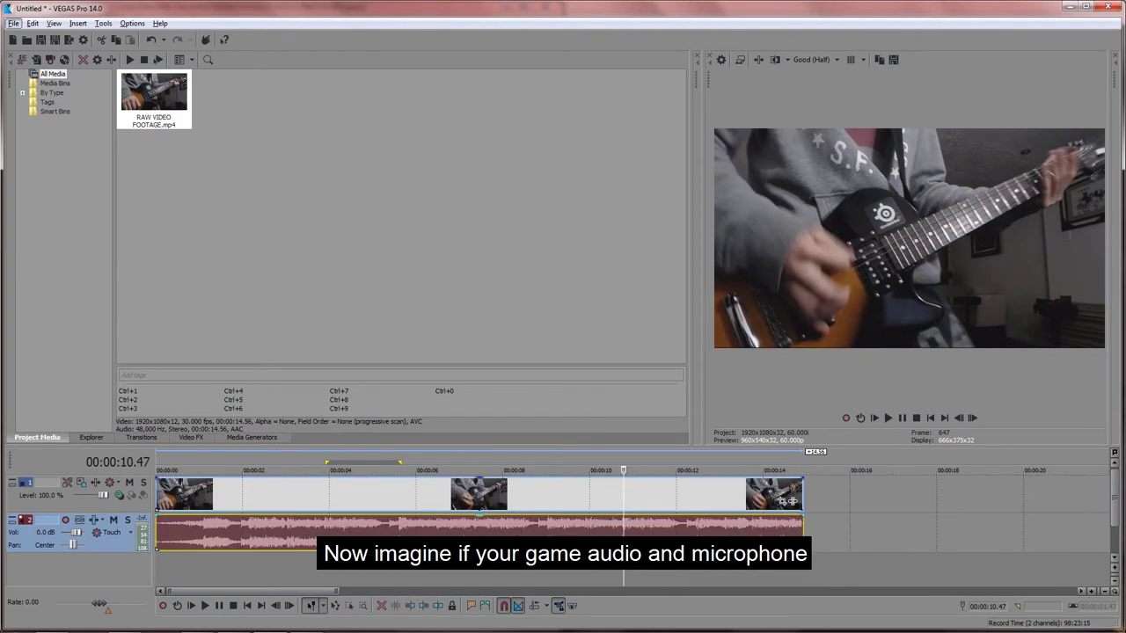
left_click(551, 573)
left_click(613, 573)
- Paste a copy of the guitar clip further along with its audio moved to a third track
scroll(607, 570, "down", 4)
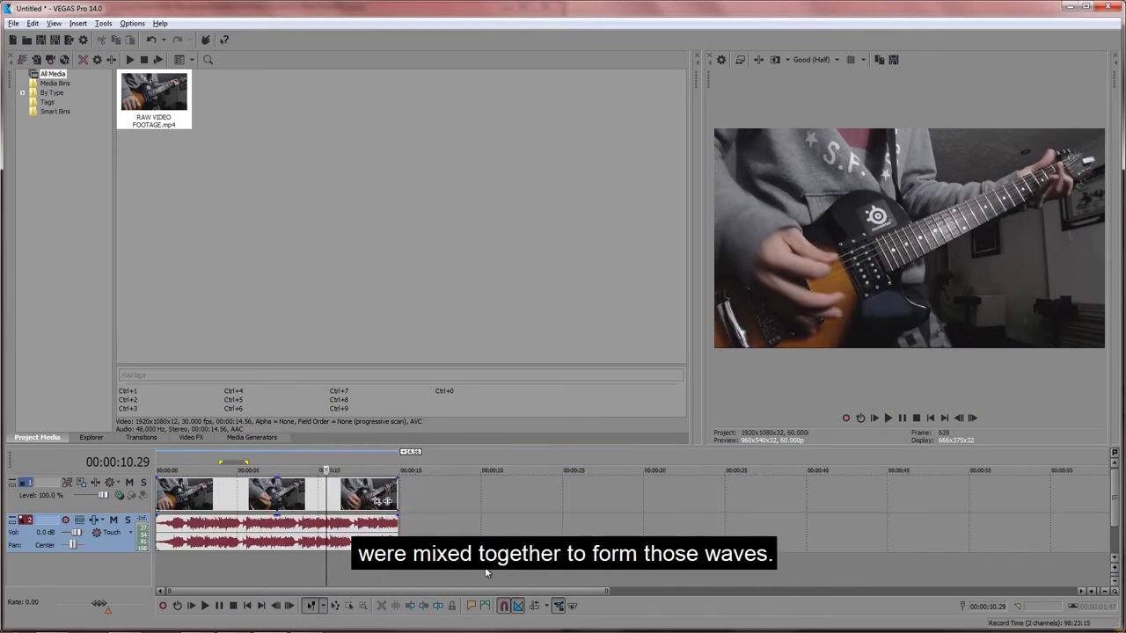
scroll(607, 570, "down", 2)
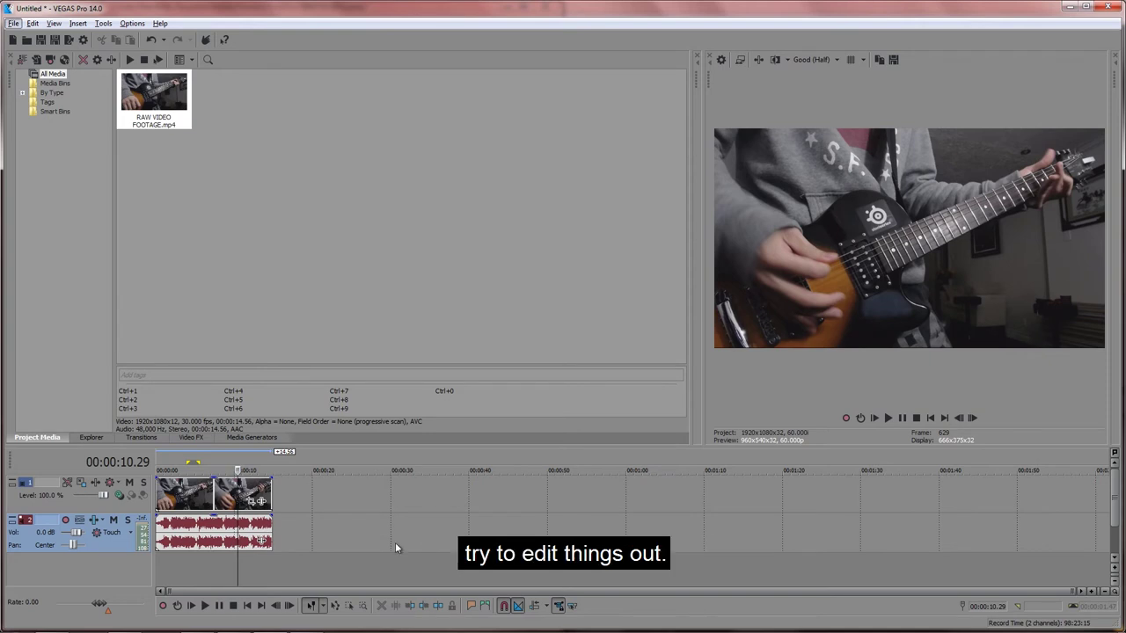
left_click_drag(233, 494, 406, 493)
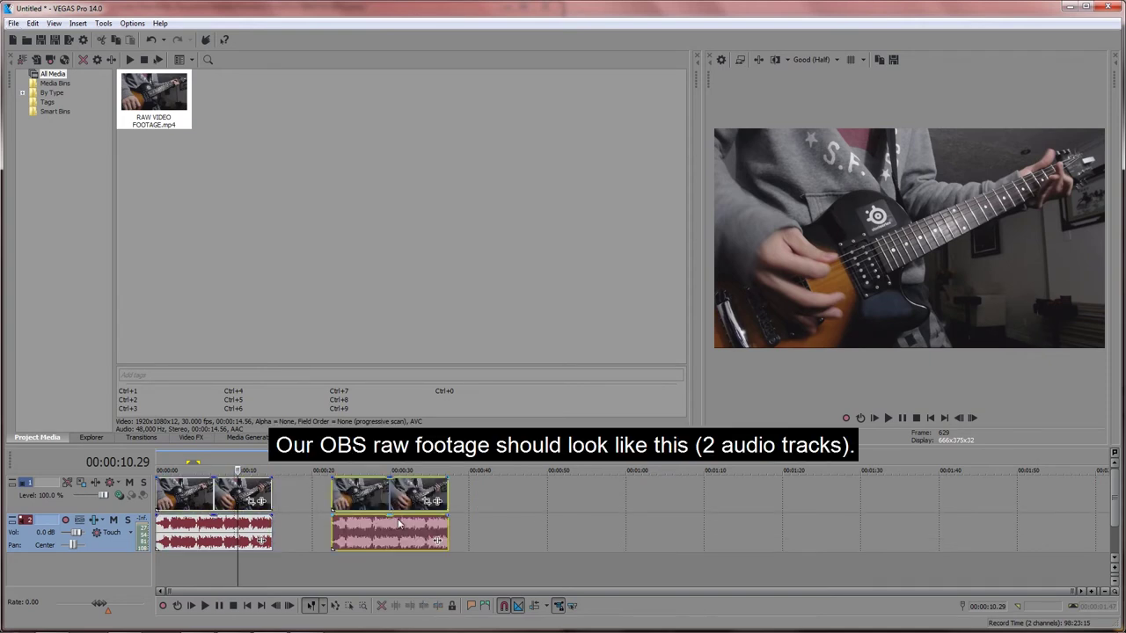
left_click(398, 537)
left_click_drag(398, 537, 402, 564)
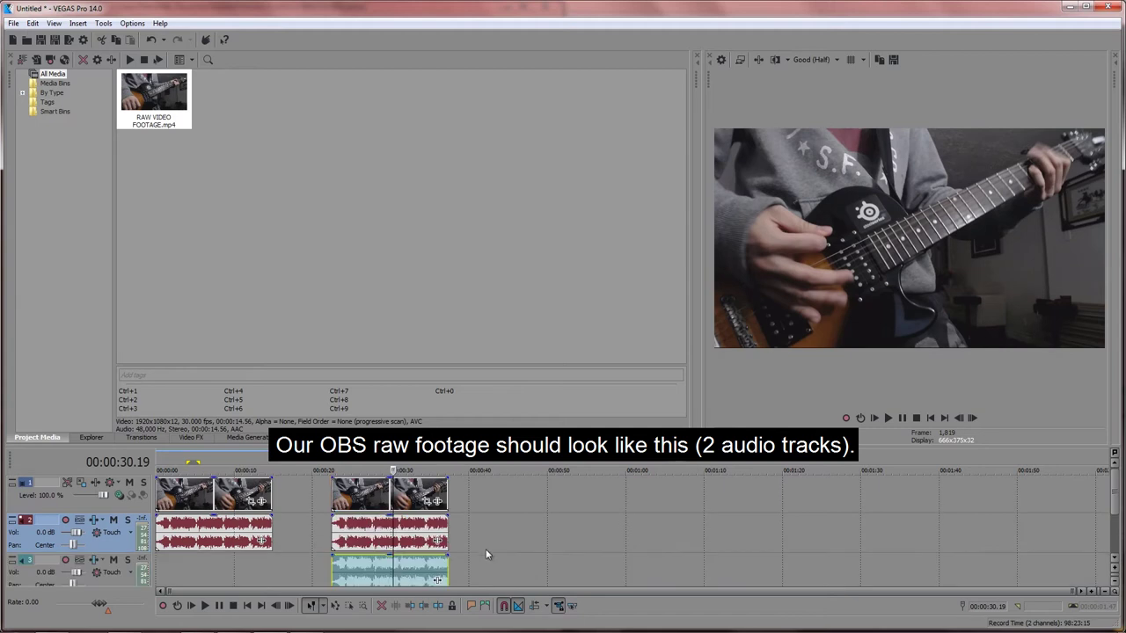
- Play back the three-audio-track copy with the VoIP audio event on track 4
left_click(510, 538)
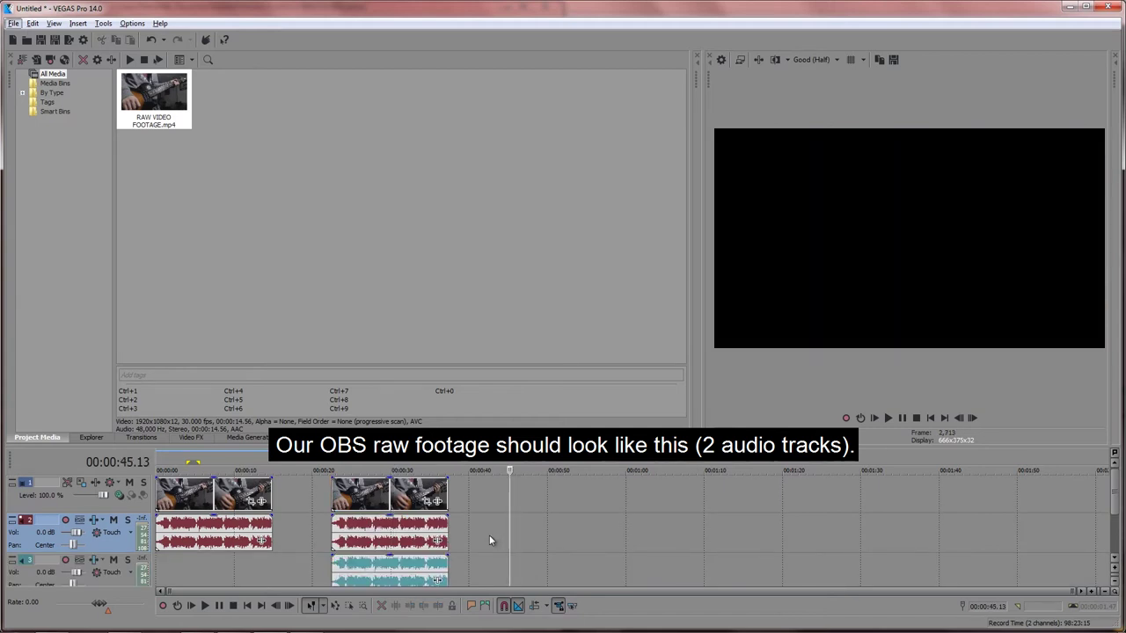
left_click(489, 540)
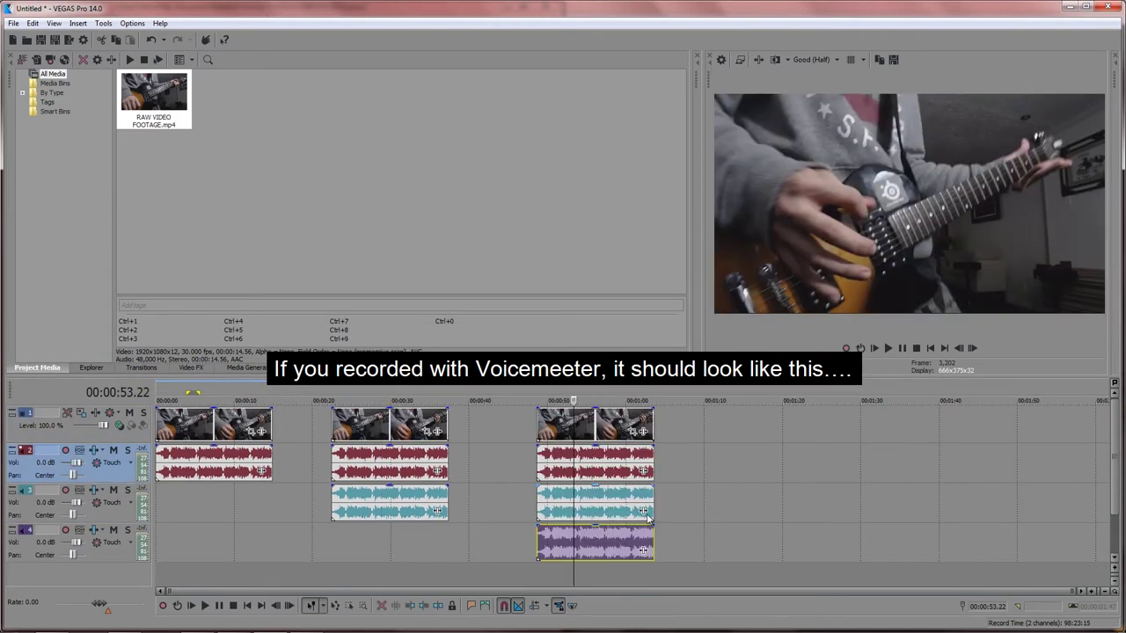
left_click(689, 497)
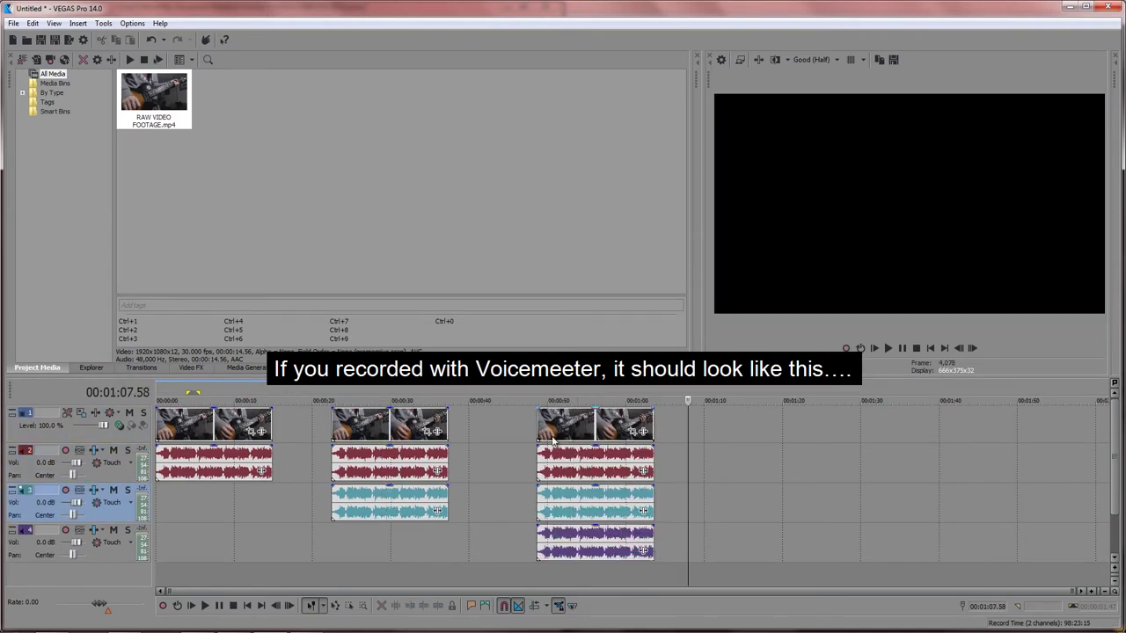
left_click(609, 543)
key("space")
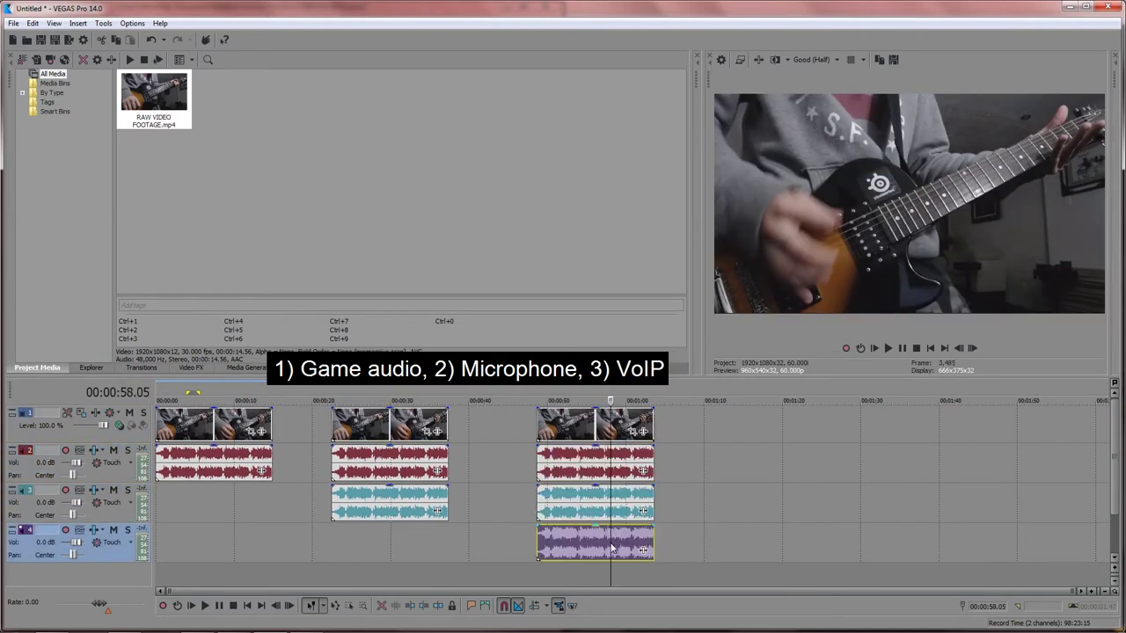
- Select both example copies of the clip on the timeline
left_click(726, 453)
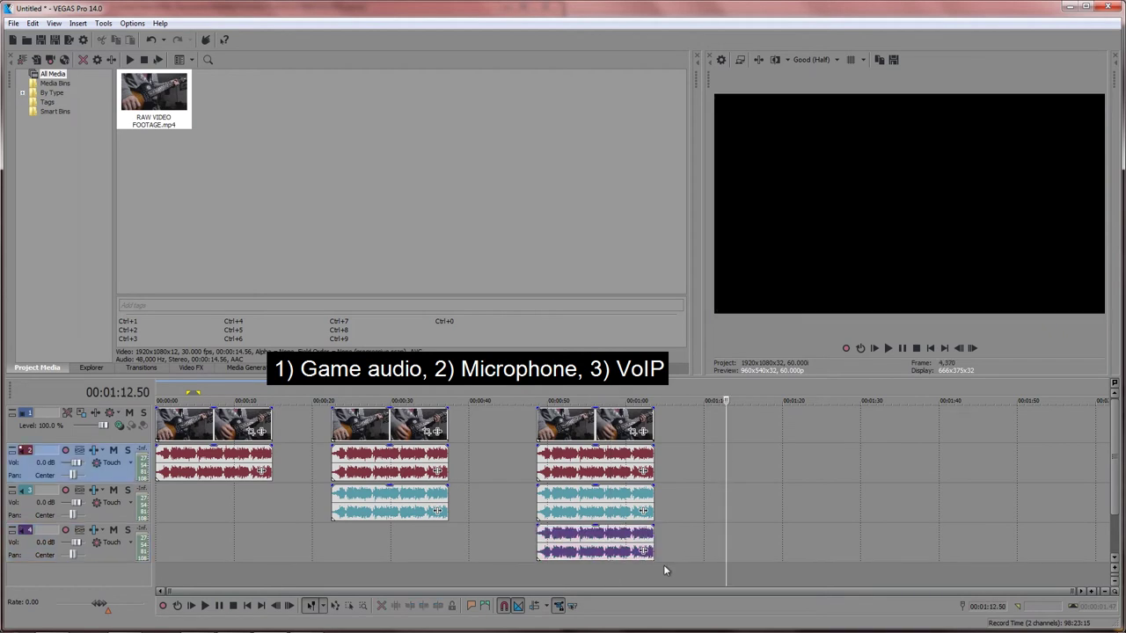
left_click(408, 426)
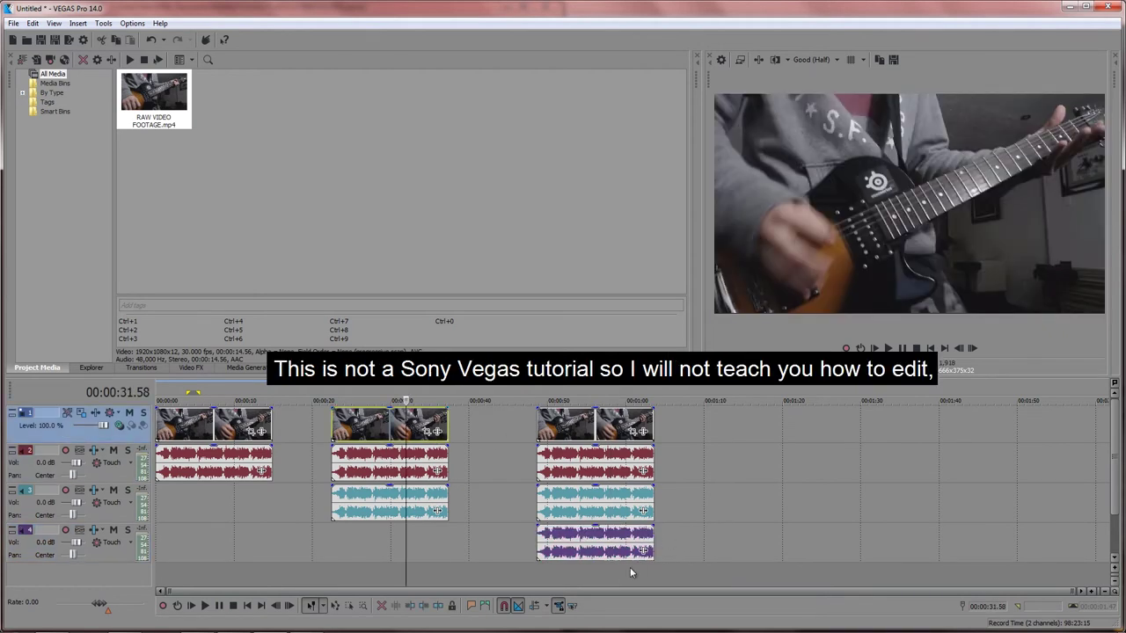
left_click(615, 550, "shift")
- Delete the example copies and disable resampling on the original video event
key("Delete")
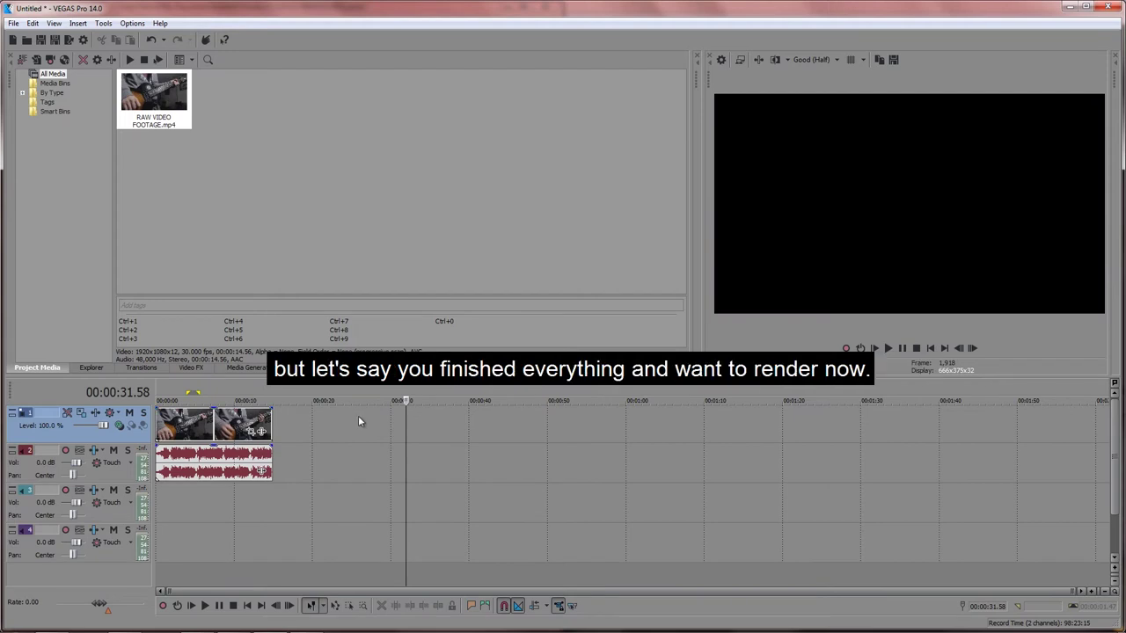
left_click(361, 418)
key("ctrl+d")
key("ctrl+d")
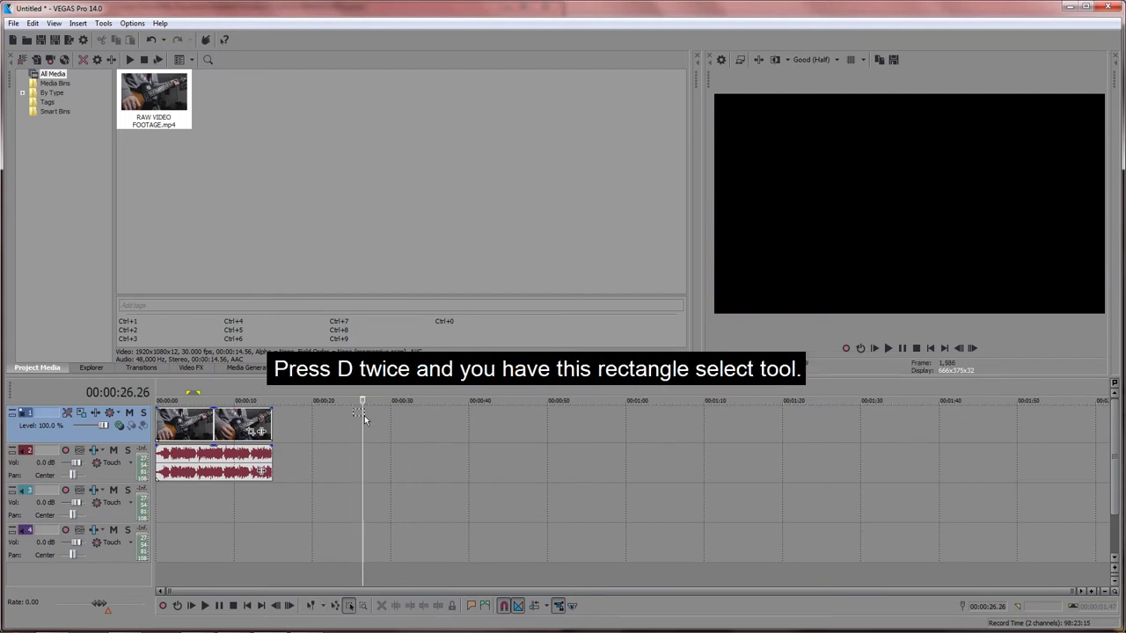
left_click_drag(441, 426, 222, 427)
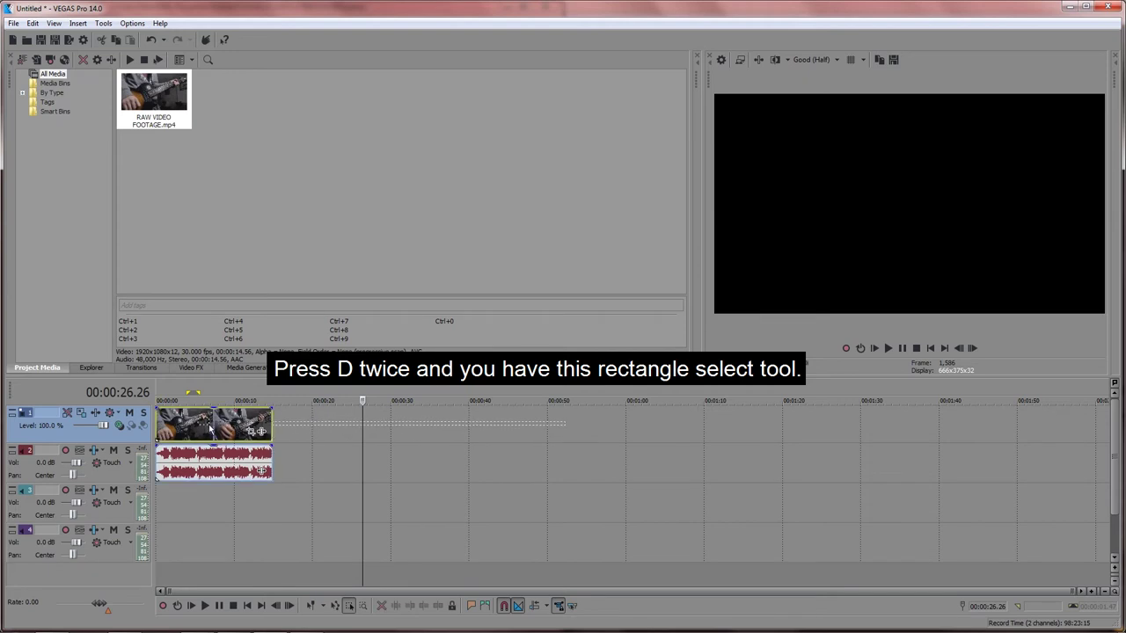
right_click(216, 426)
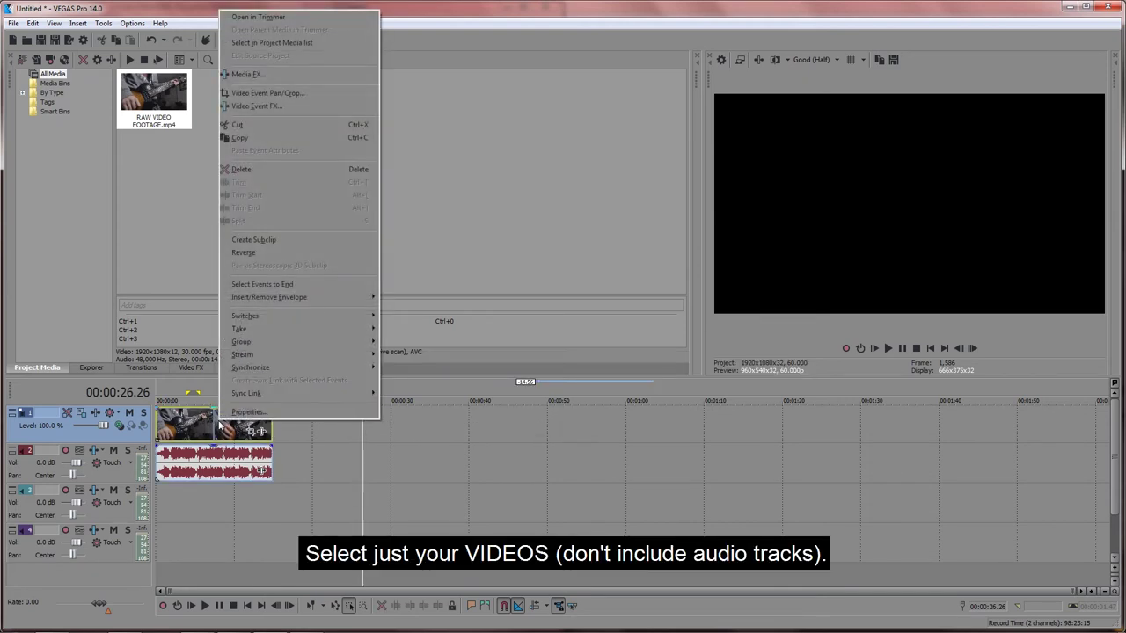
mouse_move(337, 315)
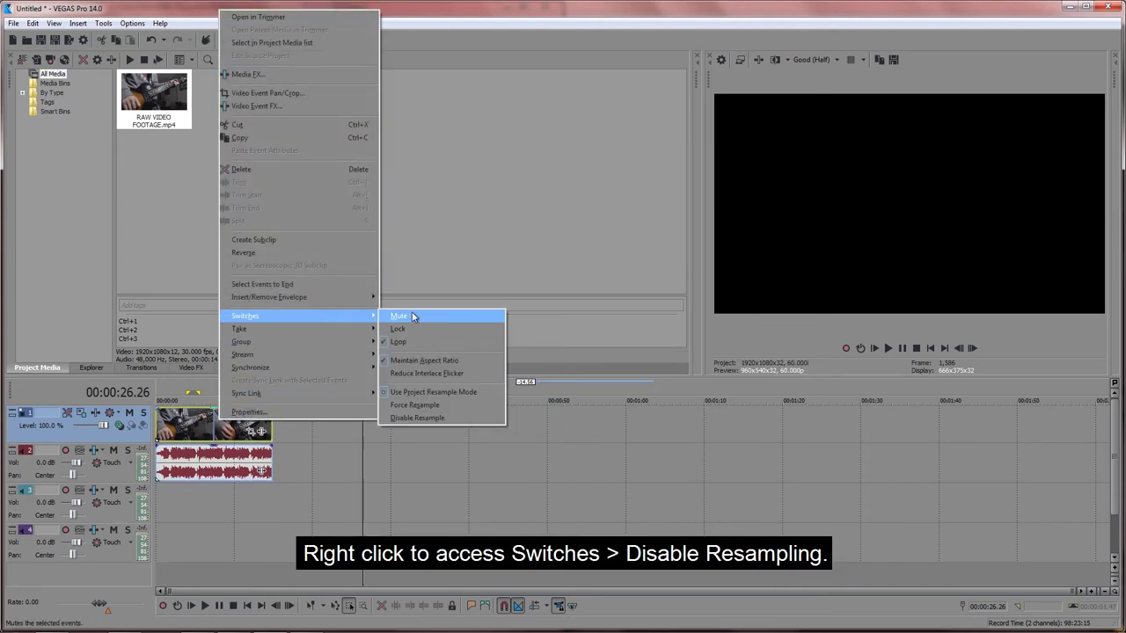
left_click(422, 419)
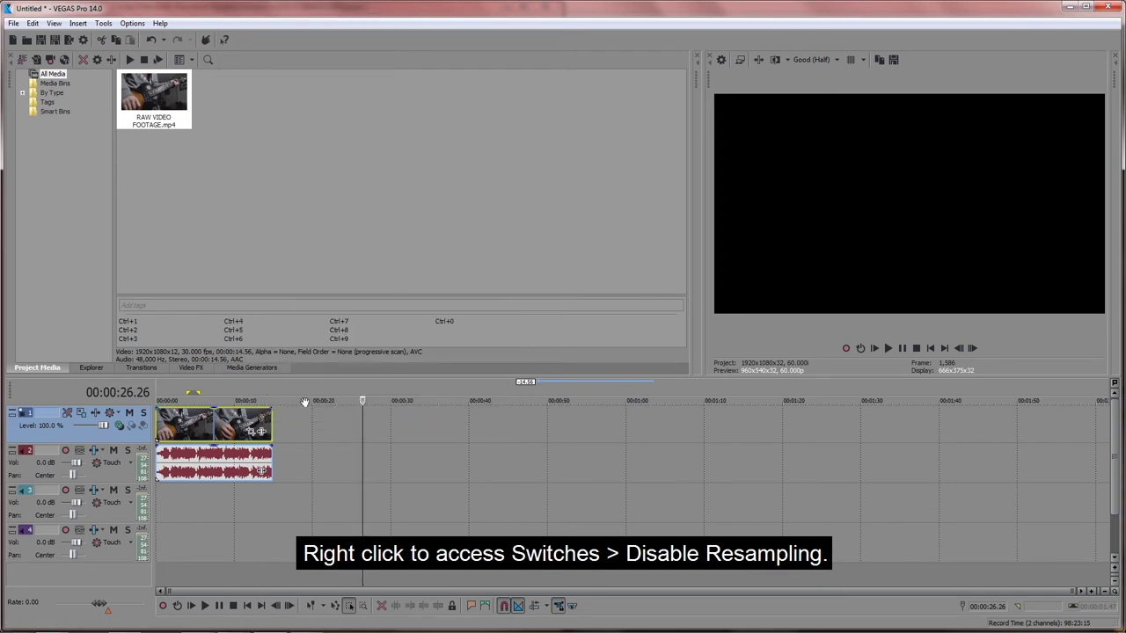
- Play a 6–11 second region to check the clip, then loop-select the whole clip
key("ctrl+d")
left_click_drag(247, 392, 202, 388)
key("Return")
key("Return")
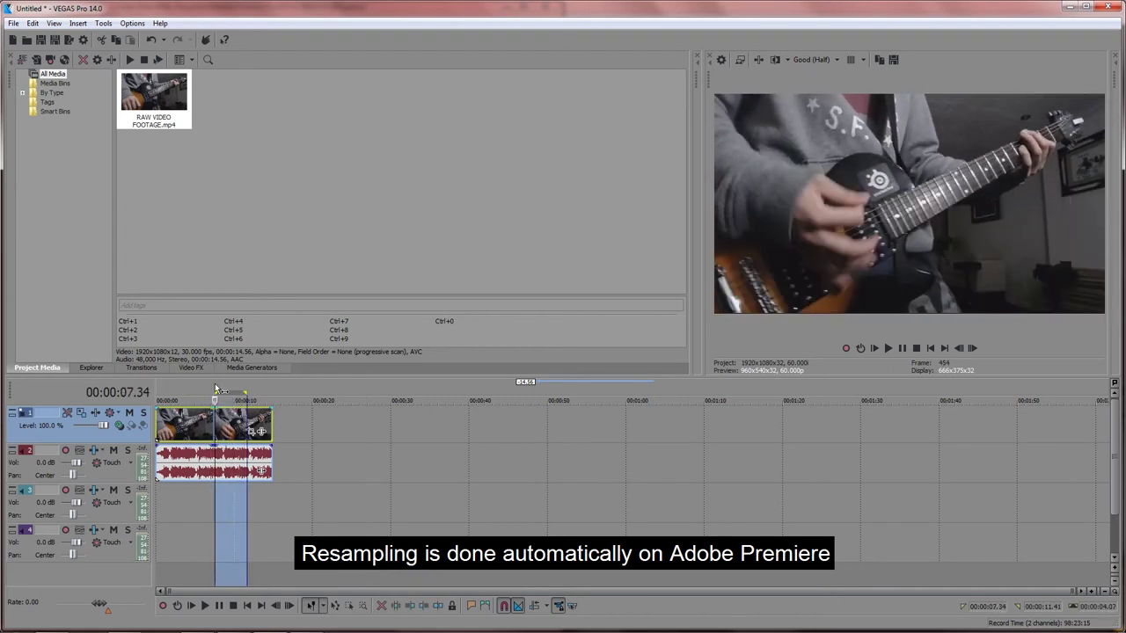
left_click(217, 388)
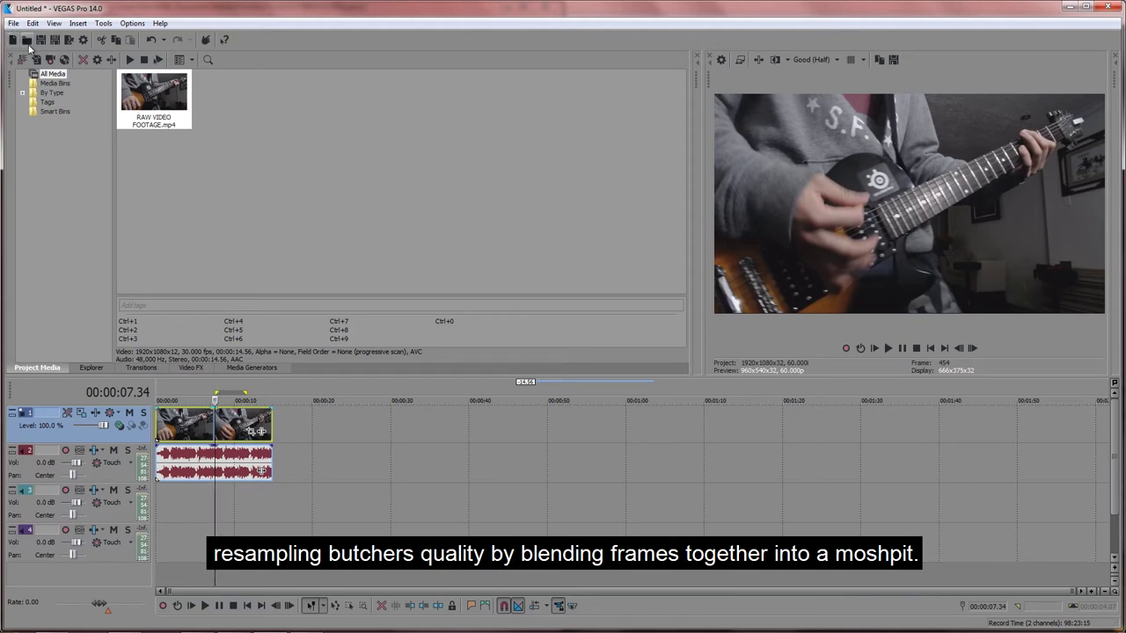
double_click(260, 576)
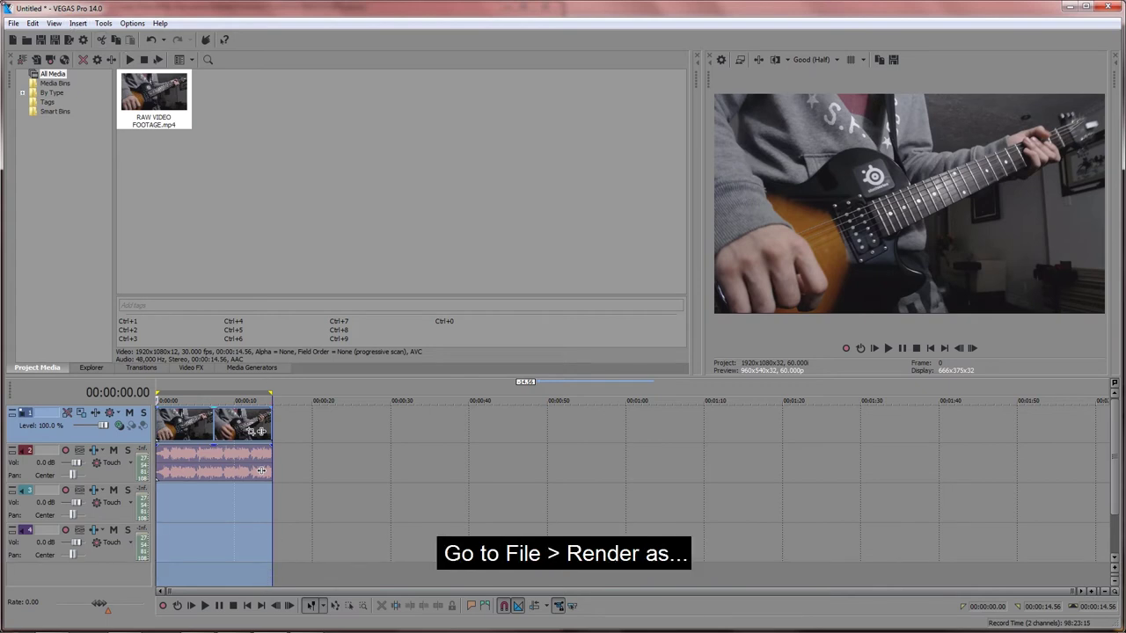
- Open Render As and browse the Internet HD 720p 60fps and Sony AVC/MVC templates
left_click(13, 23)
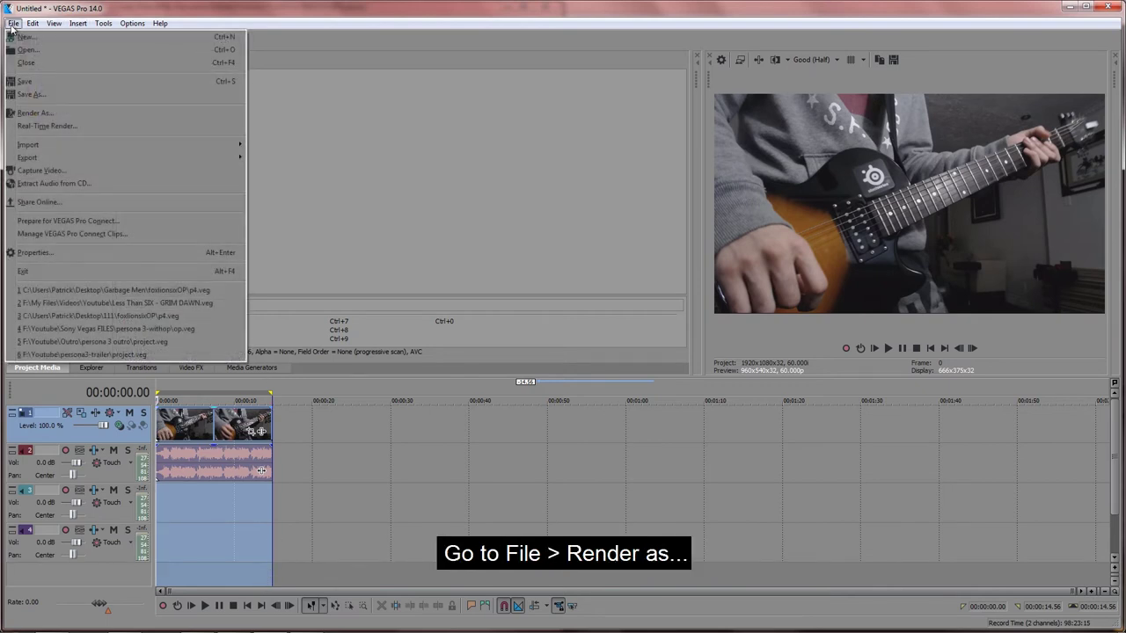
left_click(58, 118)
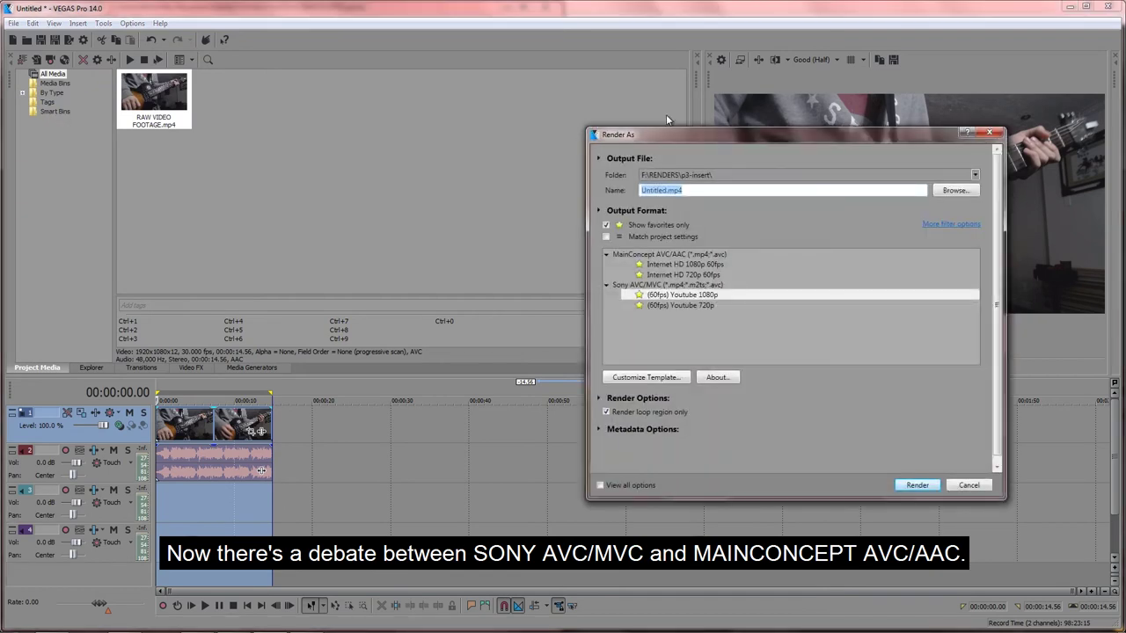
left_click_drag(702, 137, 448, 112)
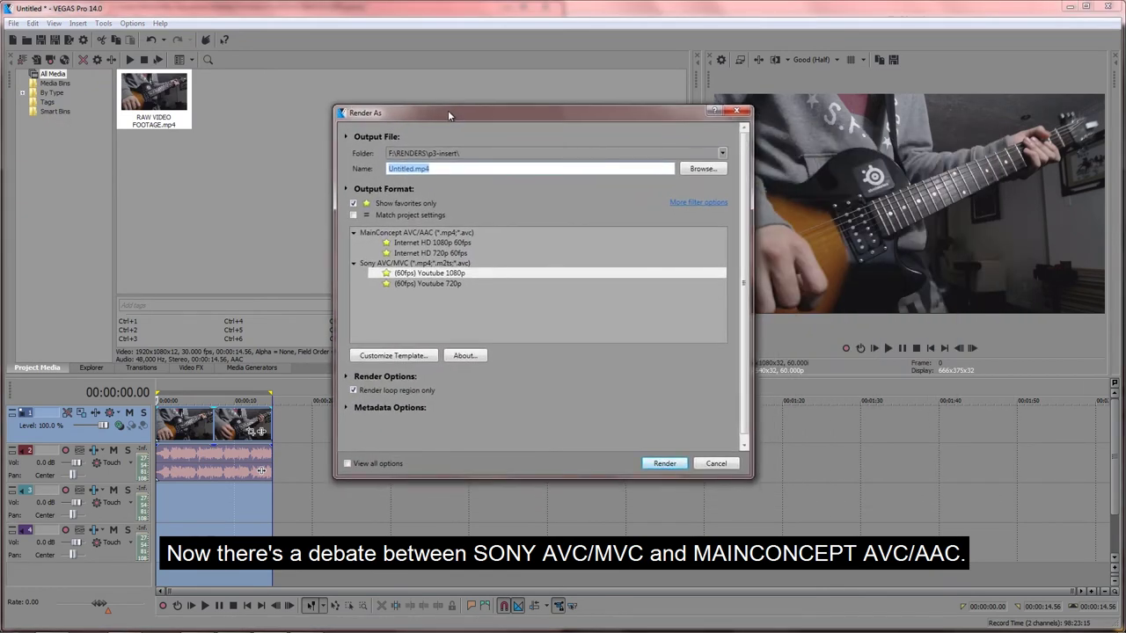
left_click(493, 254)
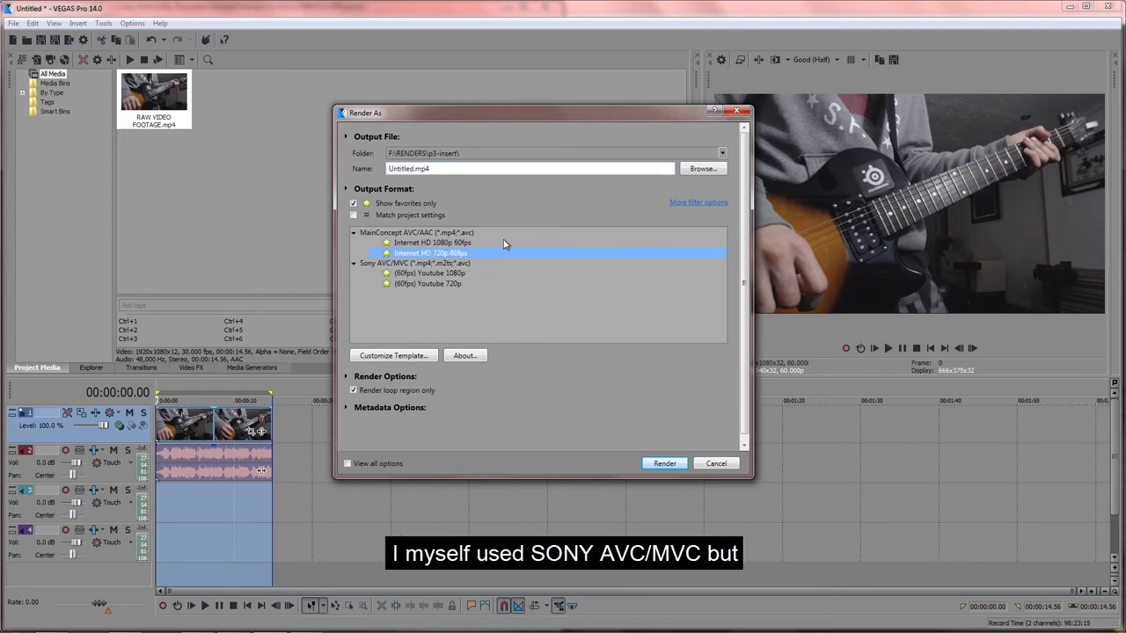
left_click(509, 266)
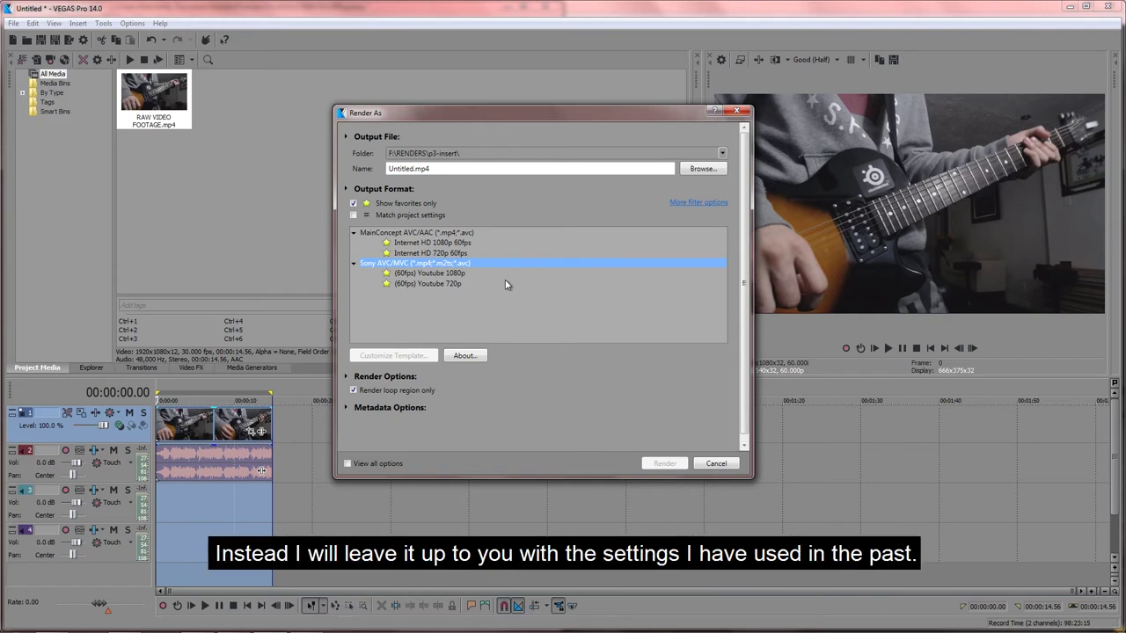
- Show all formats, pick Sony AVC/MVC Internet 1920x1080-30p, and open Customize Template
left_click(353, 204)
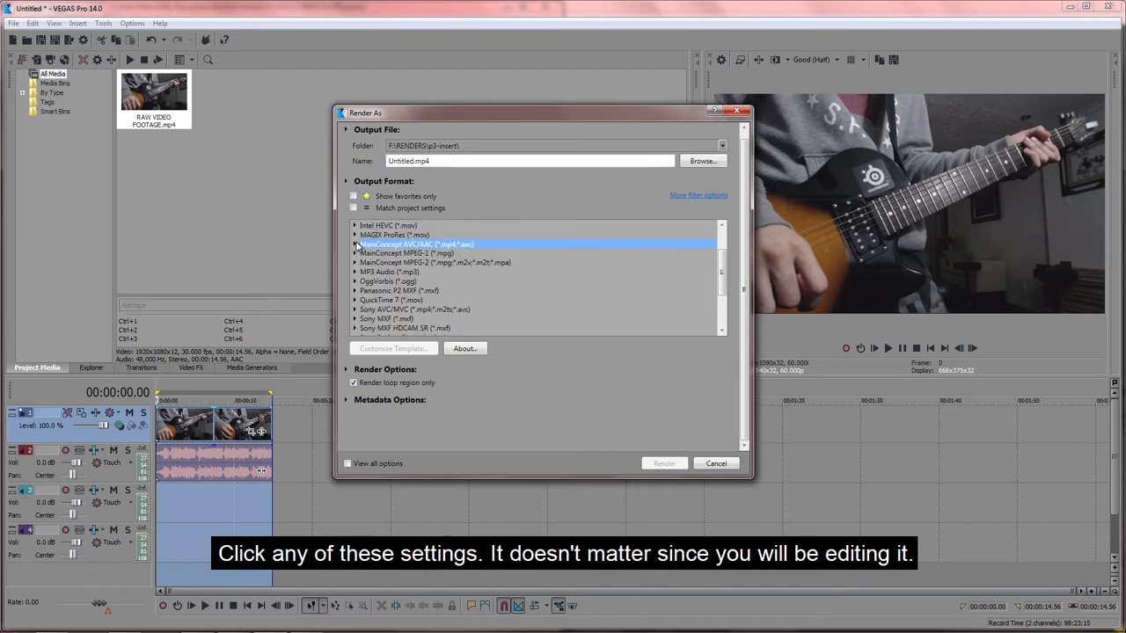
left_click(360, 313)
left_click(354, 310)
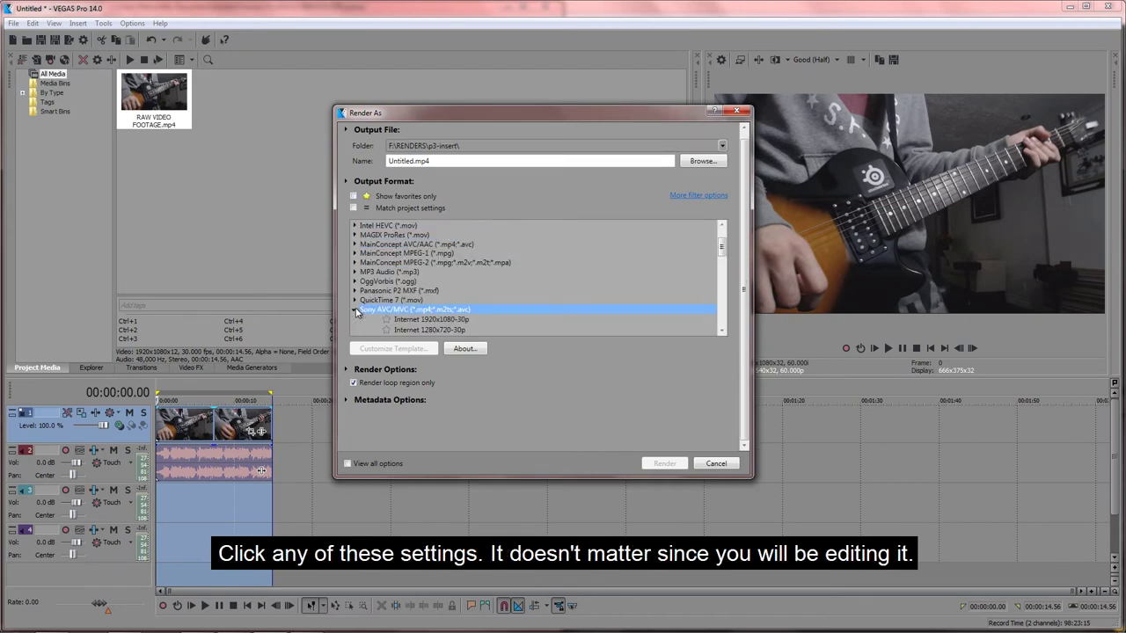
left_click(407, 320)
left_click(410, 350)
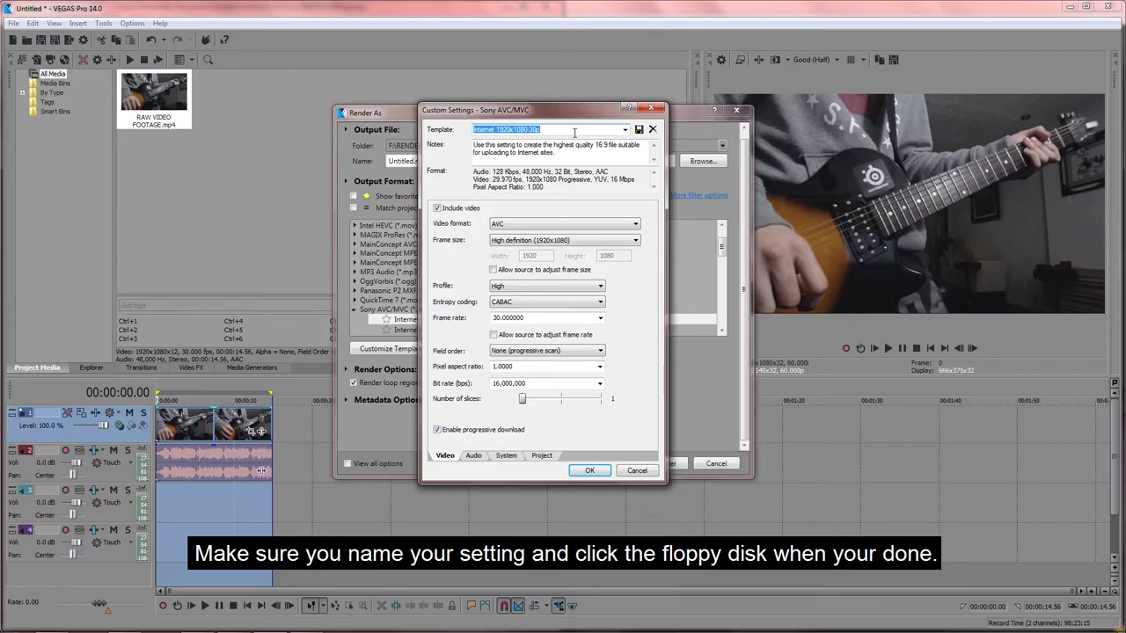
- Save the customised template as testest and confirm the custom settings
type("testest")
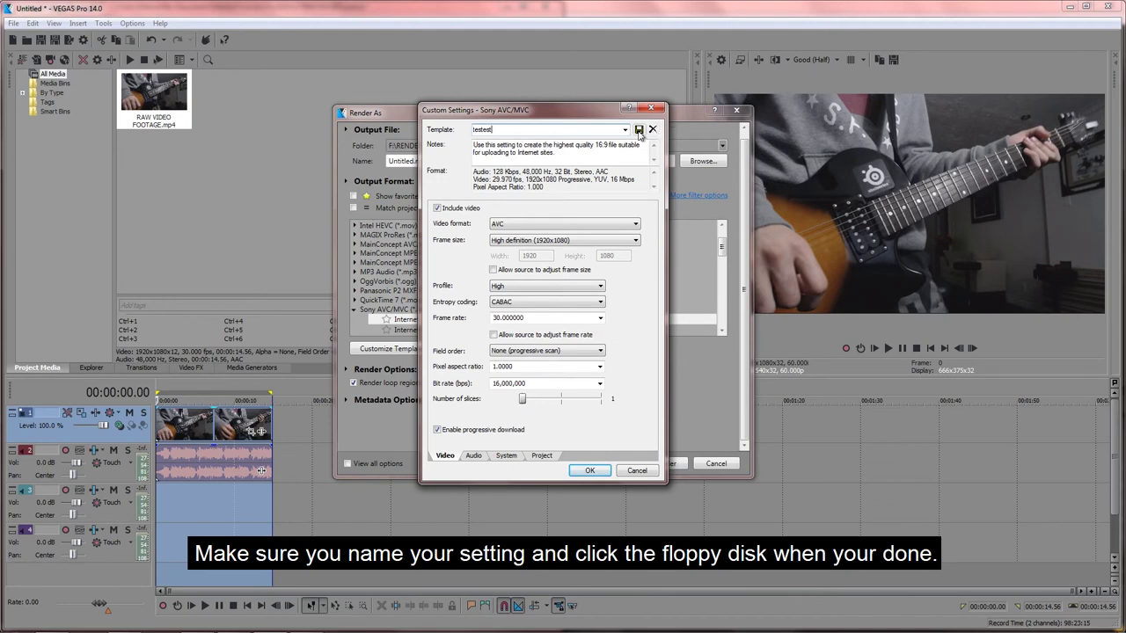
left_click(638, 129)
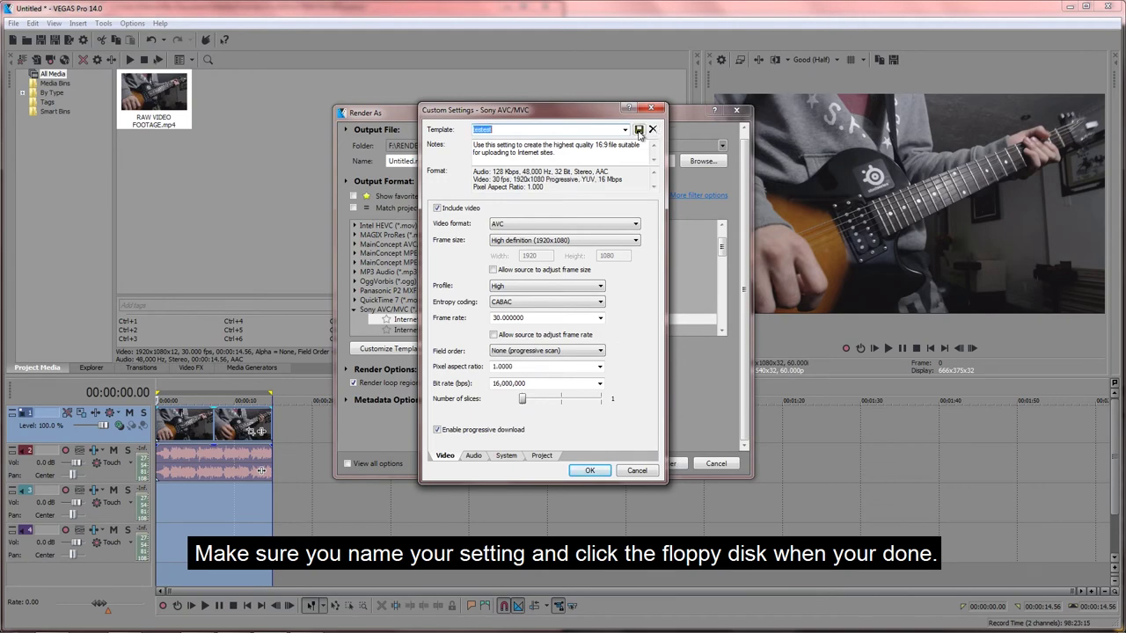
left_click(649, 471)
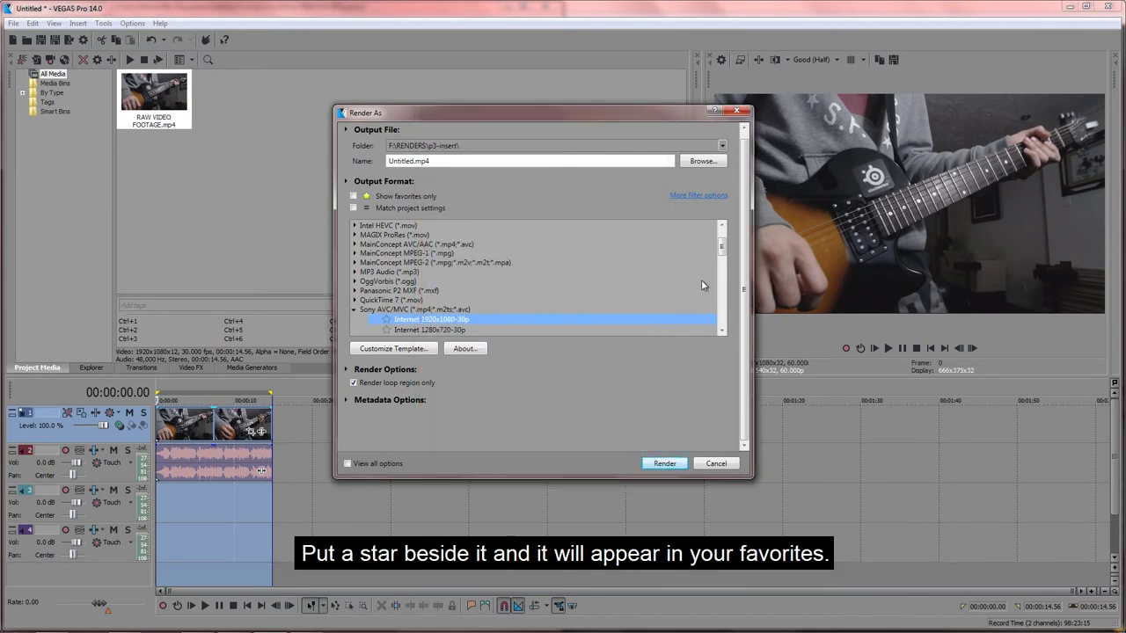
left_click(722, 332)
left_click_drag(722, 332, 722, 333)
- Star testest as a favourite, show favourites only, select it, and close Render As
left_click(386, 282)
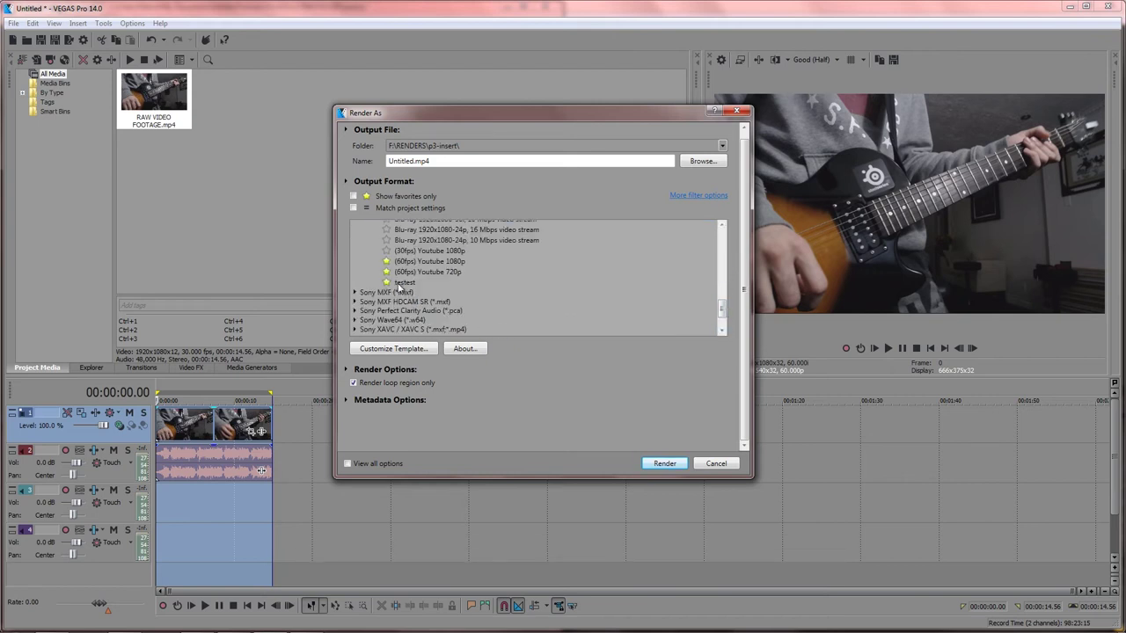
left_click(353, 196)
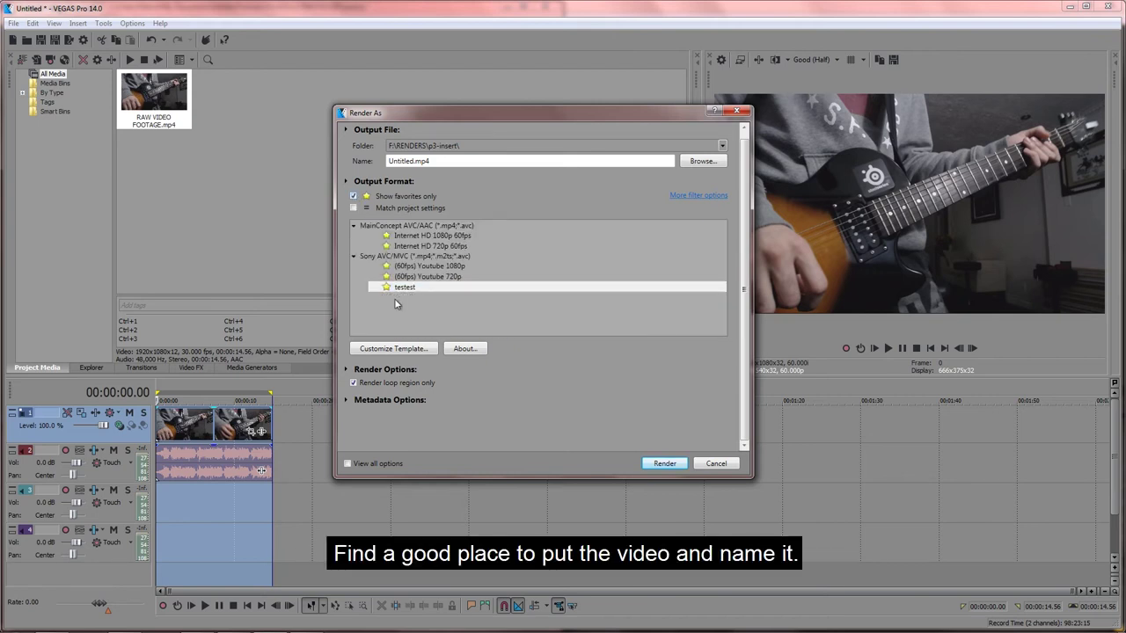
left_click(409, 287)
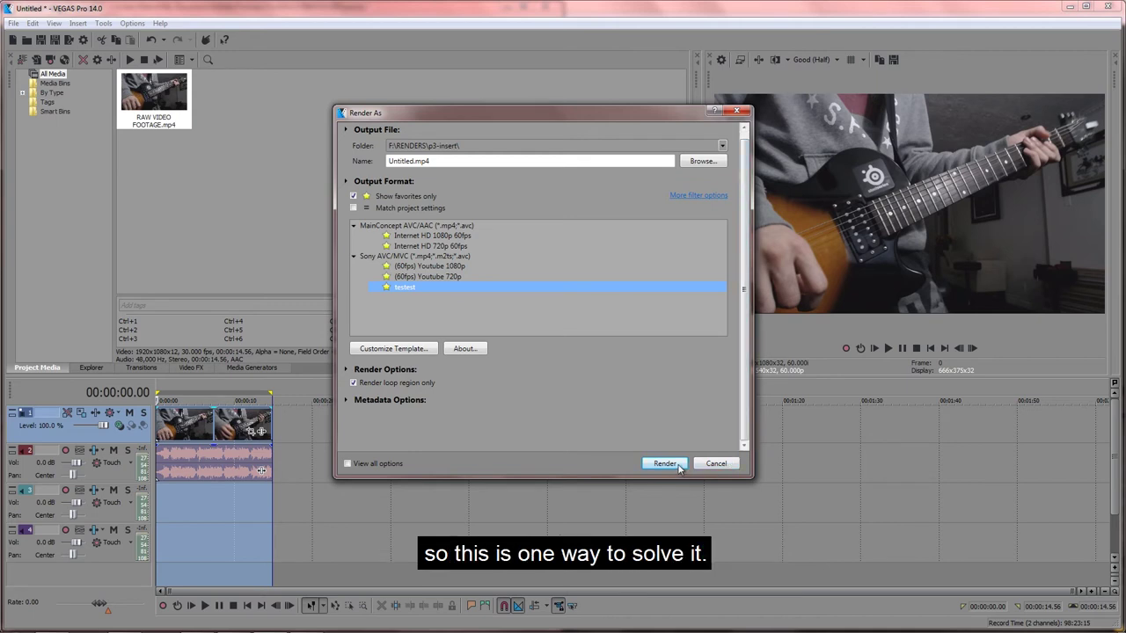
left_click(727, 466)
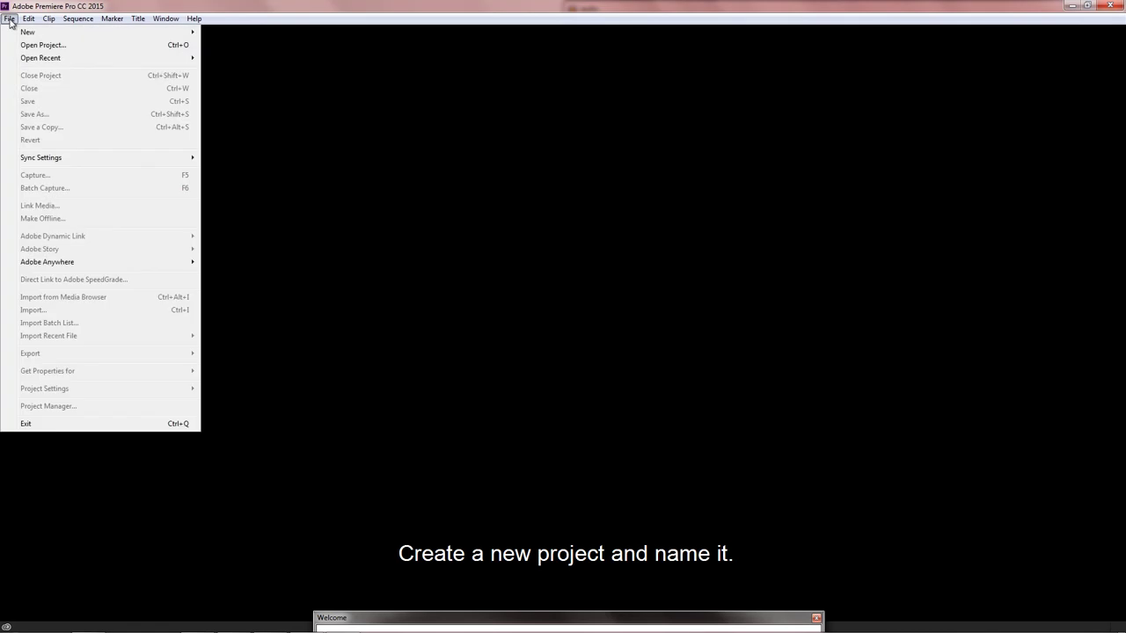
- Create a new Premiere Pro project named TESTTEST with the default settings
mouse_move(185, 36)
type("T")
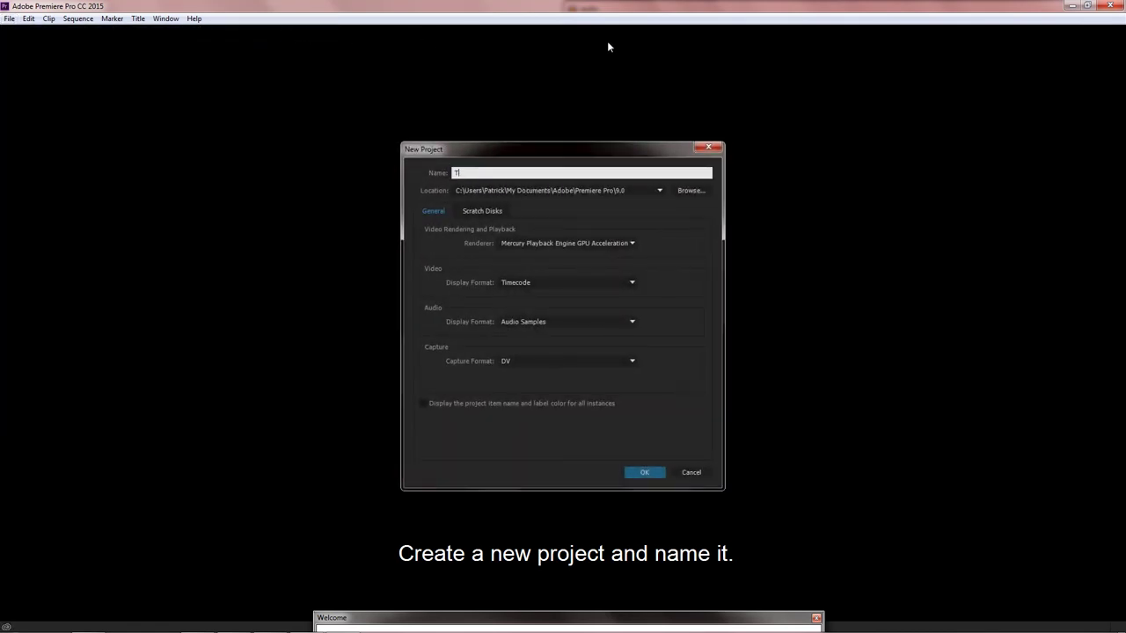
type("ESTTEST")
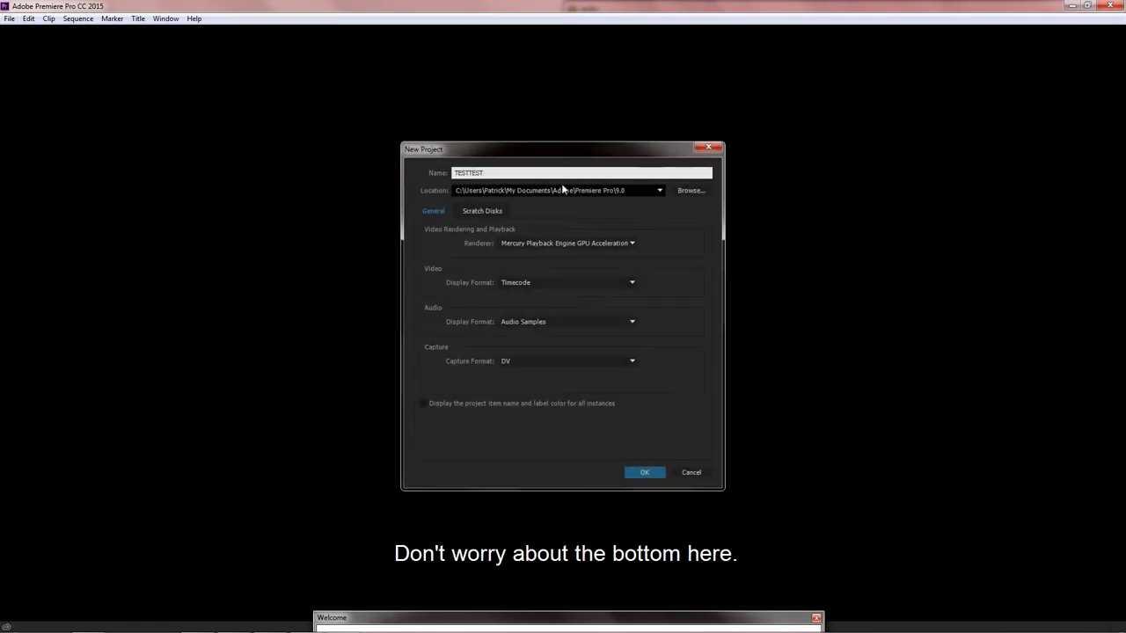
left_click(647, 472)
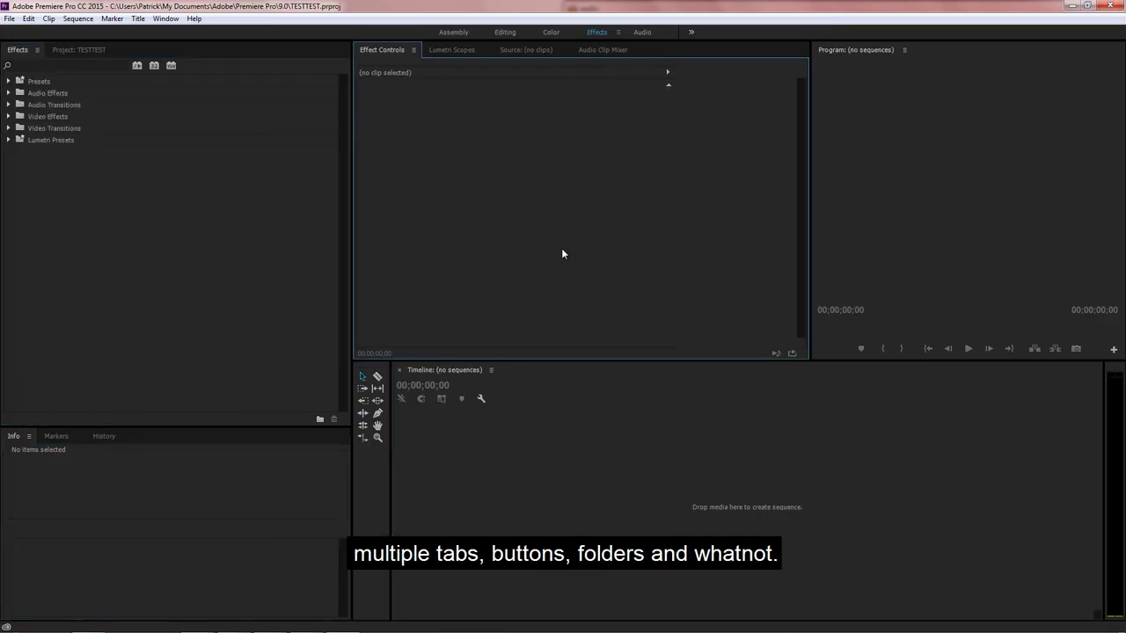
- Cycle through the centre panel's views, including Lumetri Scopes, ending back on Effect Controls
left_click(604, 50)
left_click(539, 50)
left_click(471, 50)
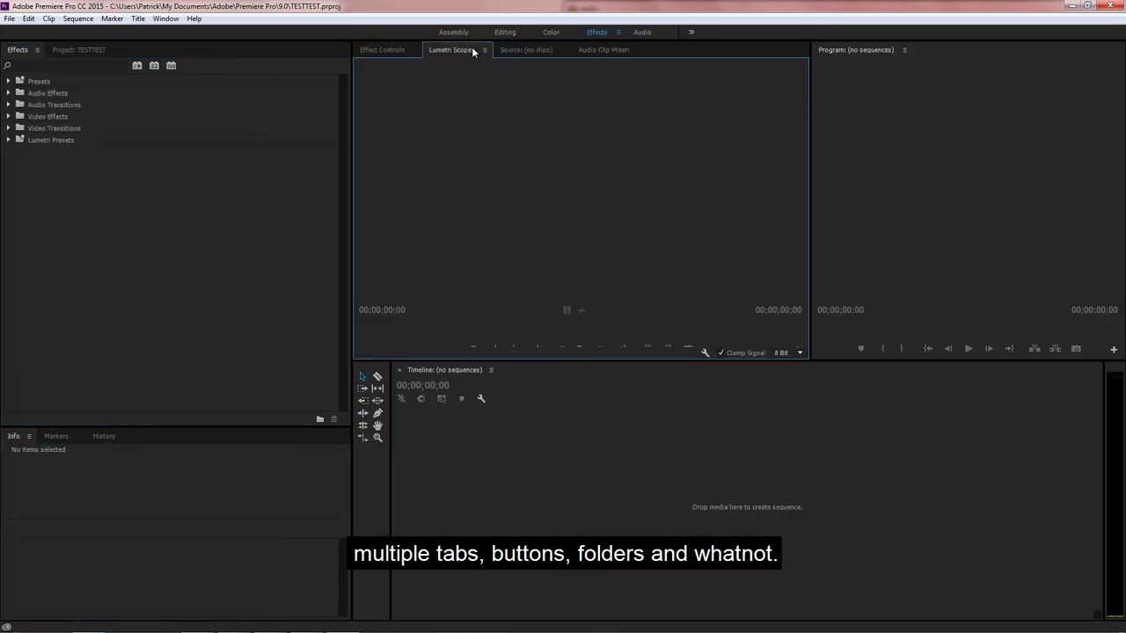
left_click(394, 50)
- Import RAW VIDEO FOOTAGE.mp4 into the project
left_click(8, 19)
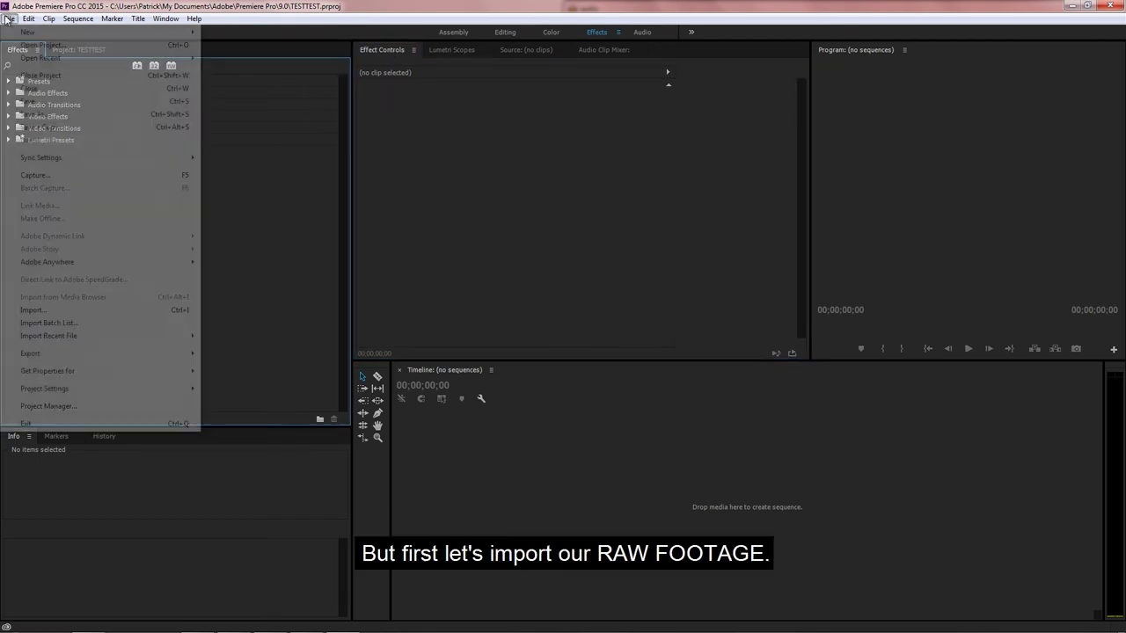
left_click(32, 311)
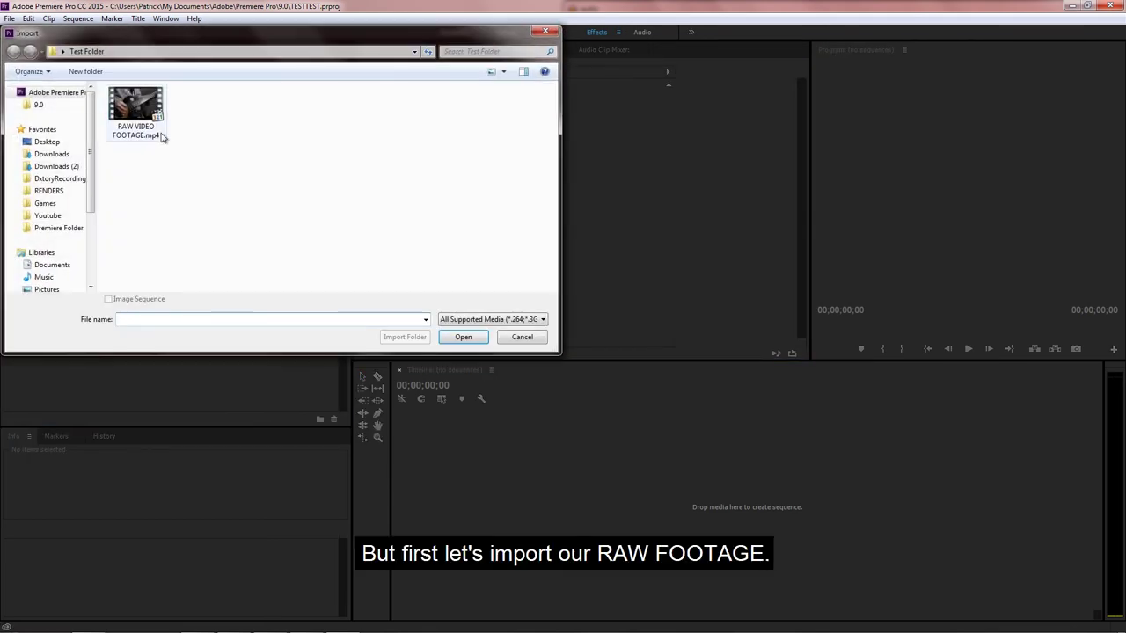
left_click(141, 119)
key("Return")
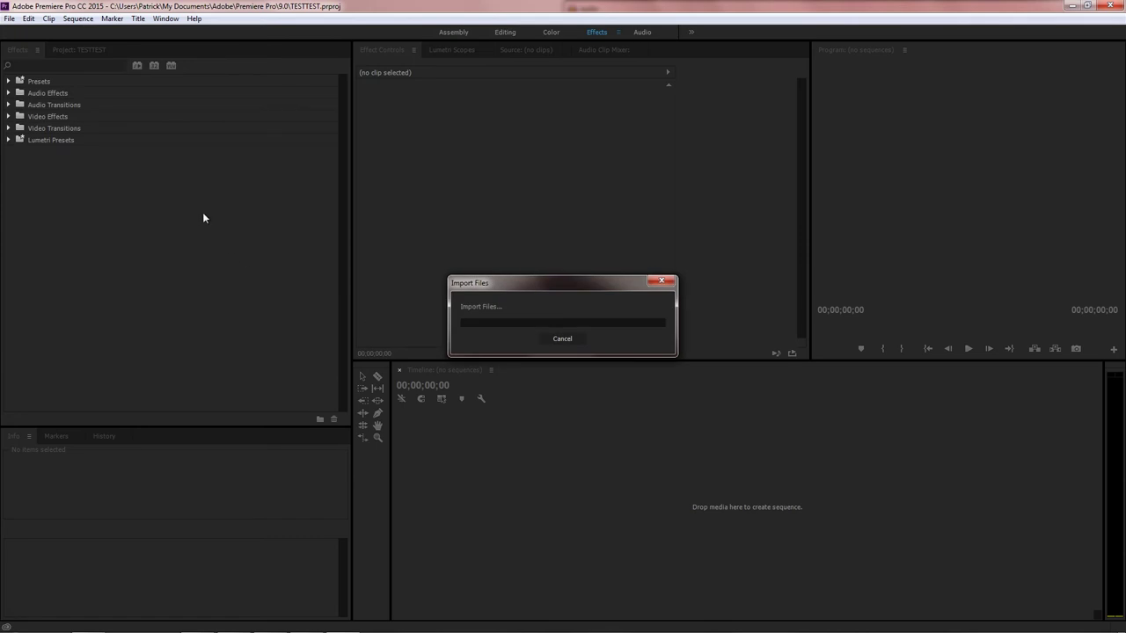
- Drag the footage onto the timeline as a new sequence, then scrub the playhead to 00:00:02:12
left_click(80, 51)
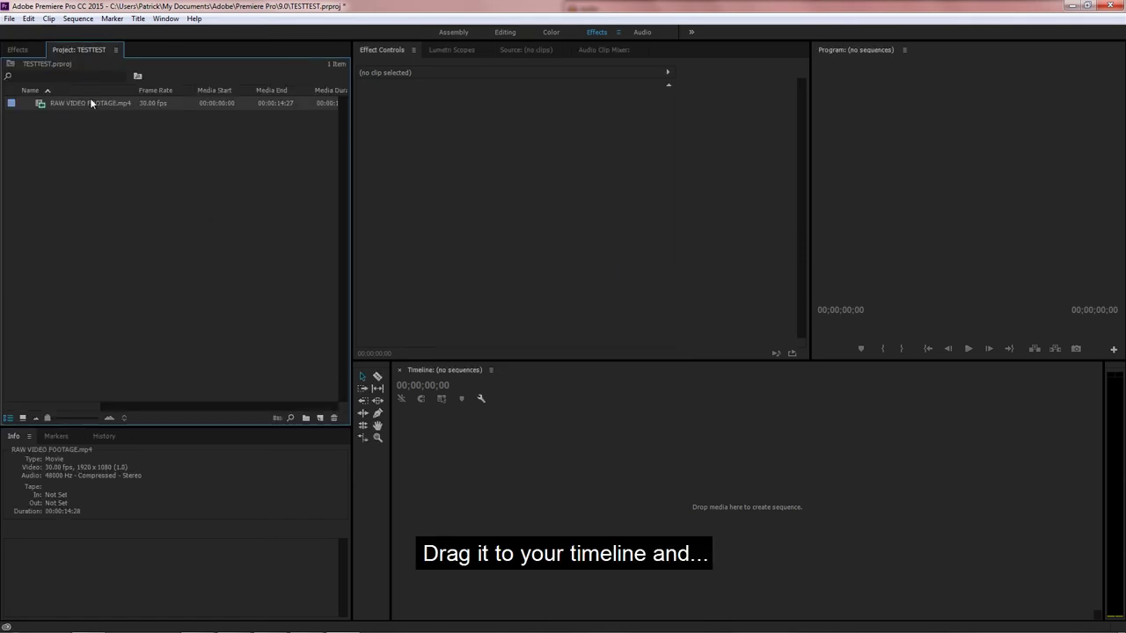
left_click_drag(192, 117, 520, 477)
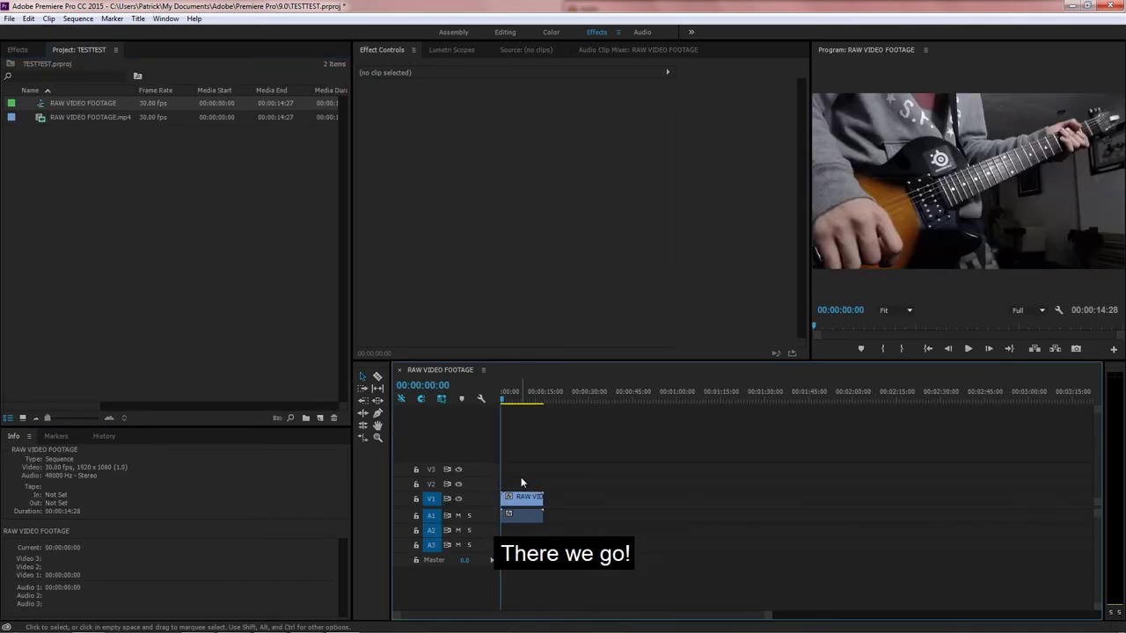
left_click(565, 438)
left_click(519, 402)
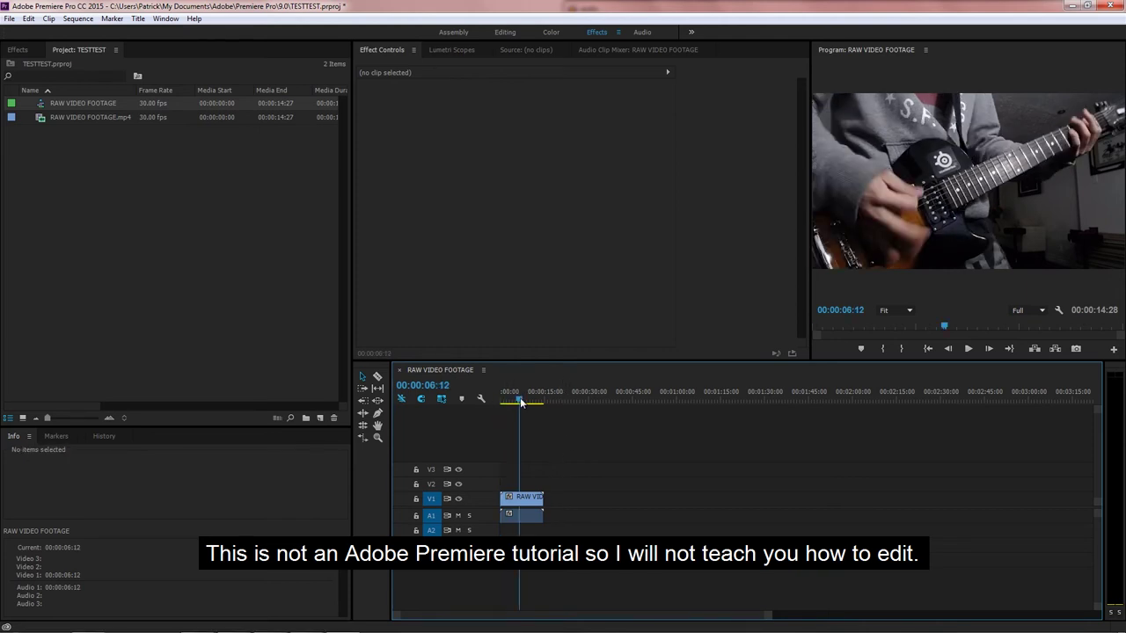
left_click(261, 253)
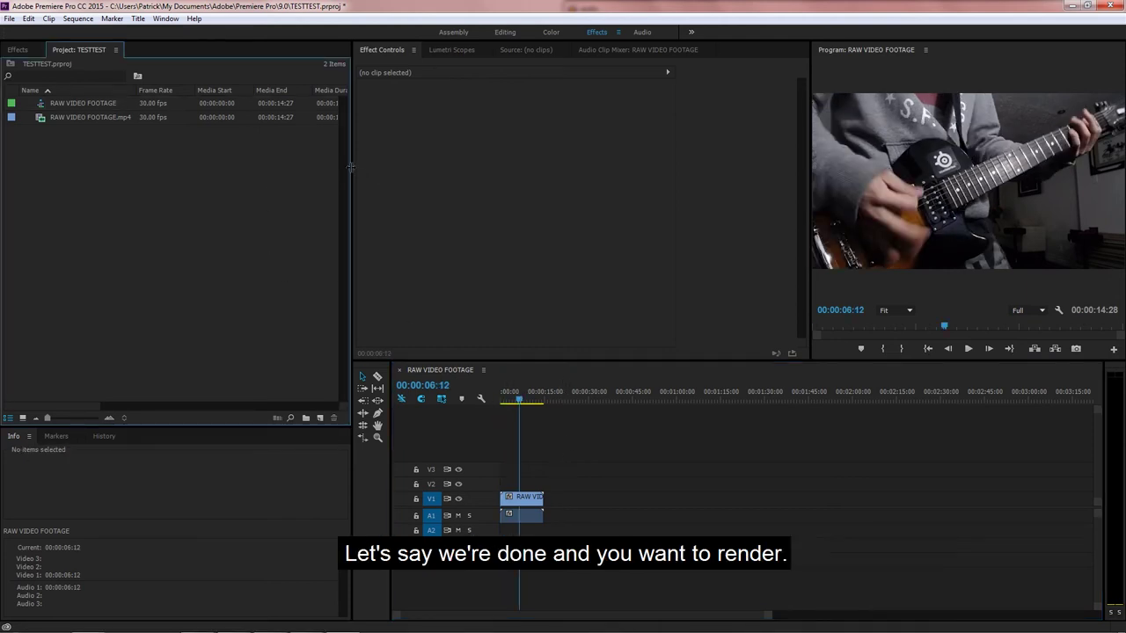
left_click_drag(352, 167, 308, 167)
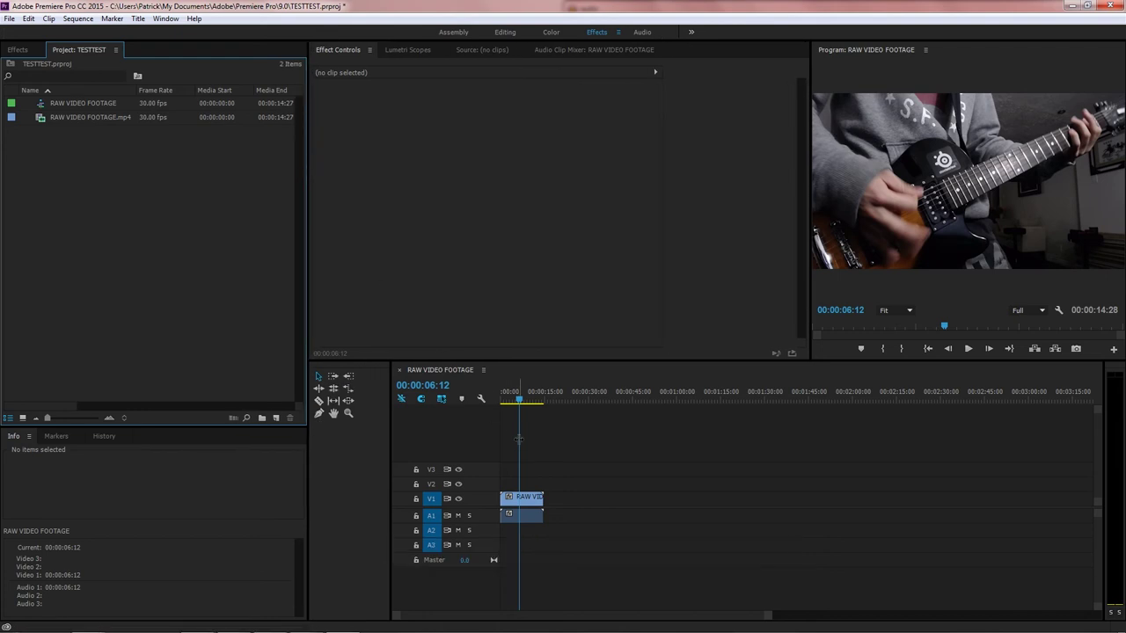
left_click_drag(519, 399, 506, 398)
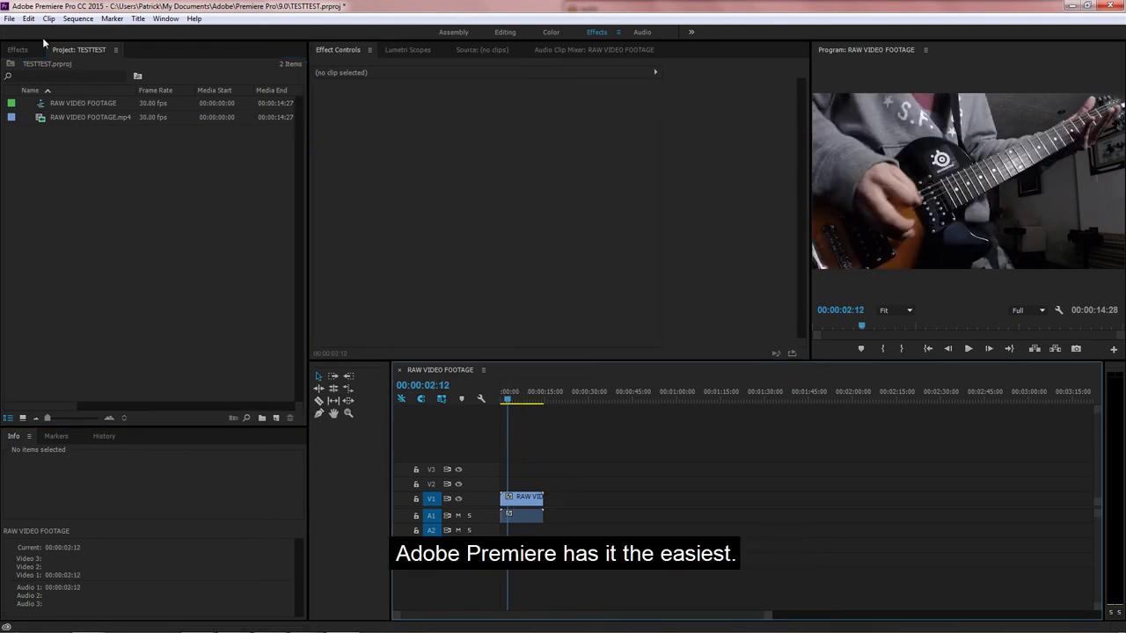
- Open the Export Media settings, show the Video tab, and keep H.264 as the format
left_click(8, 18)
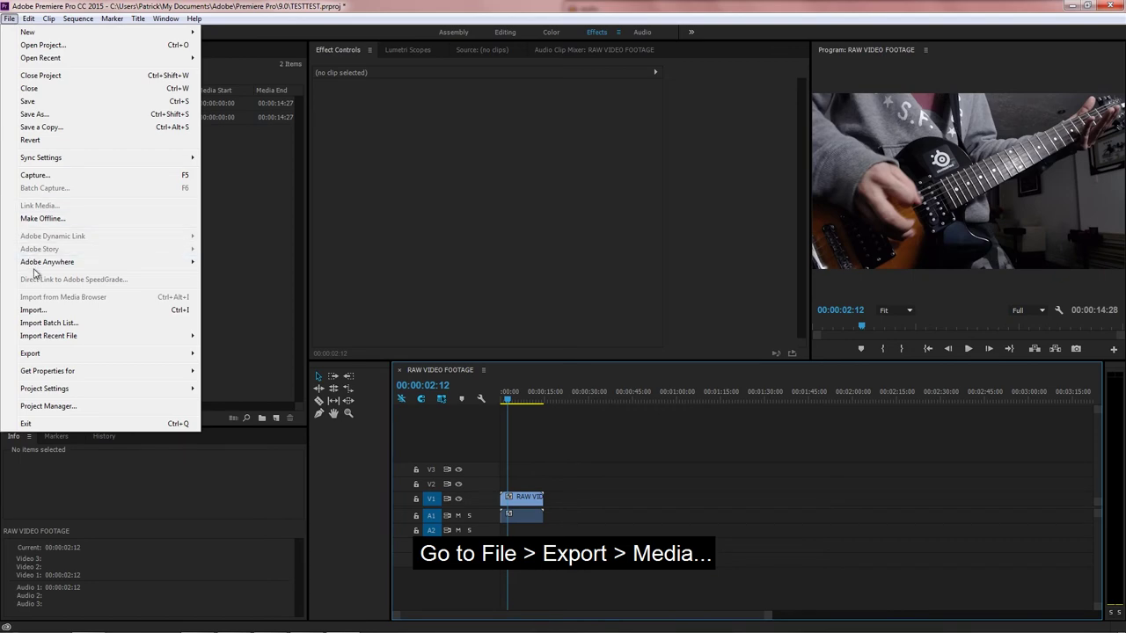
mouse_move(39, 360)
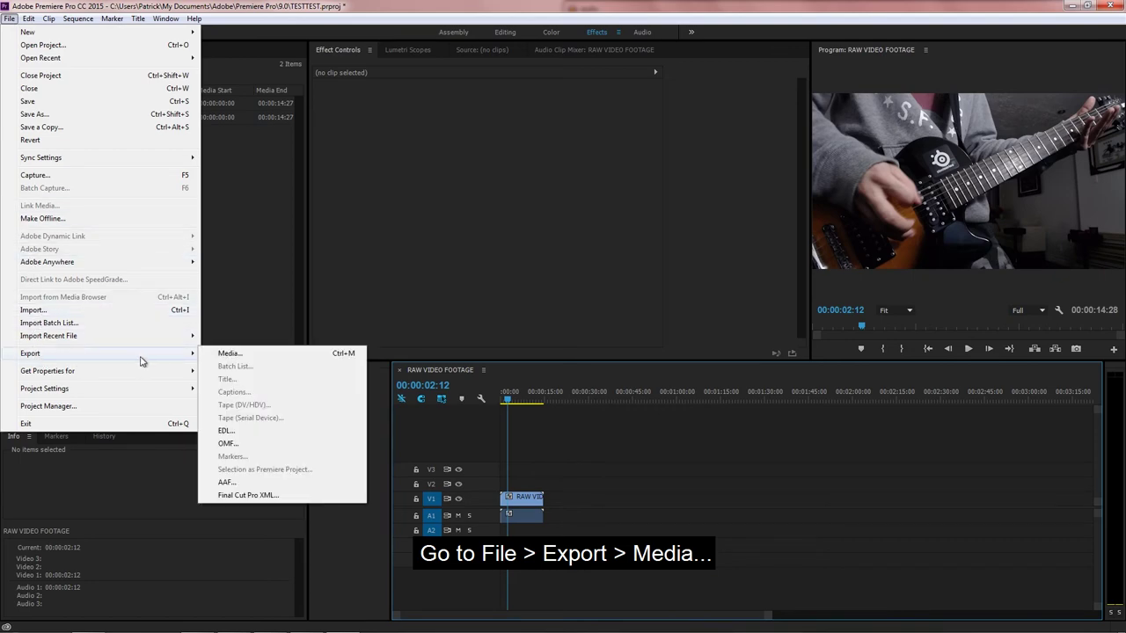
left_click(231, 354)
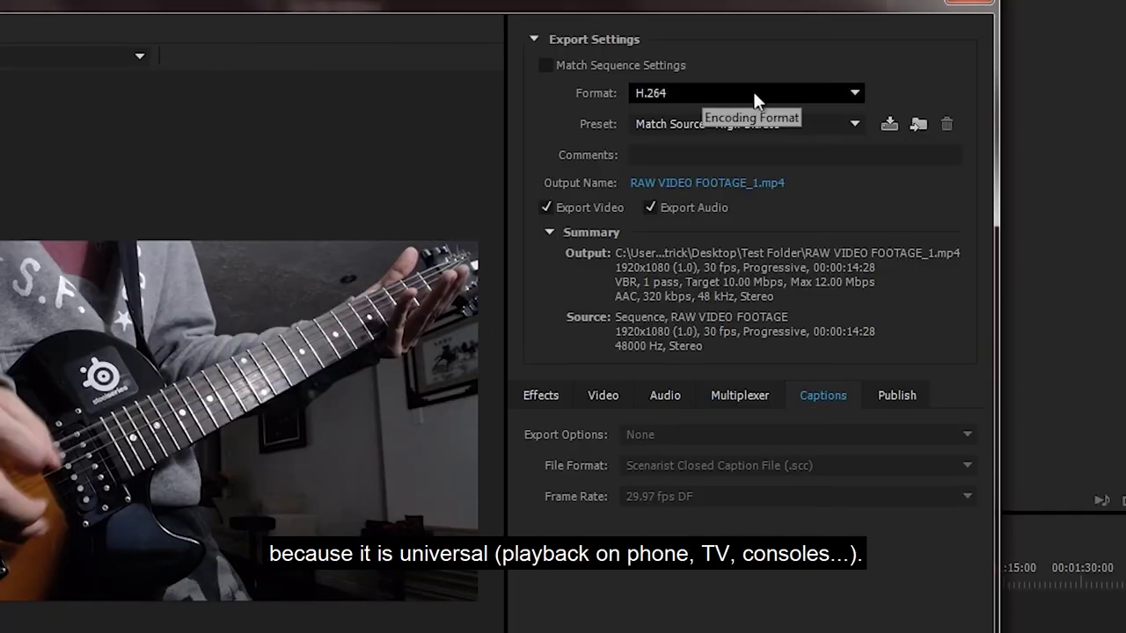
left_click(604, 396)
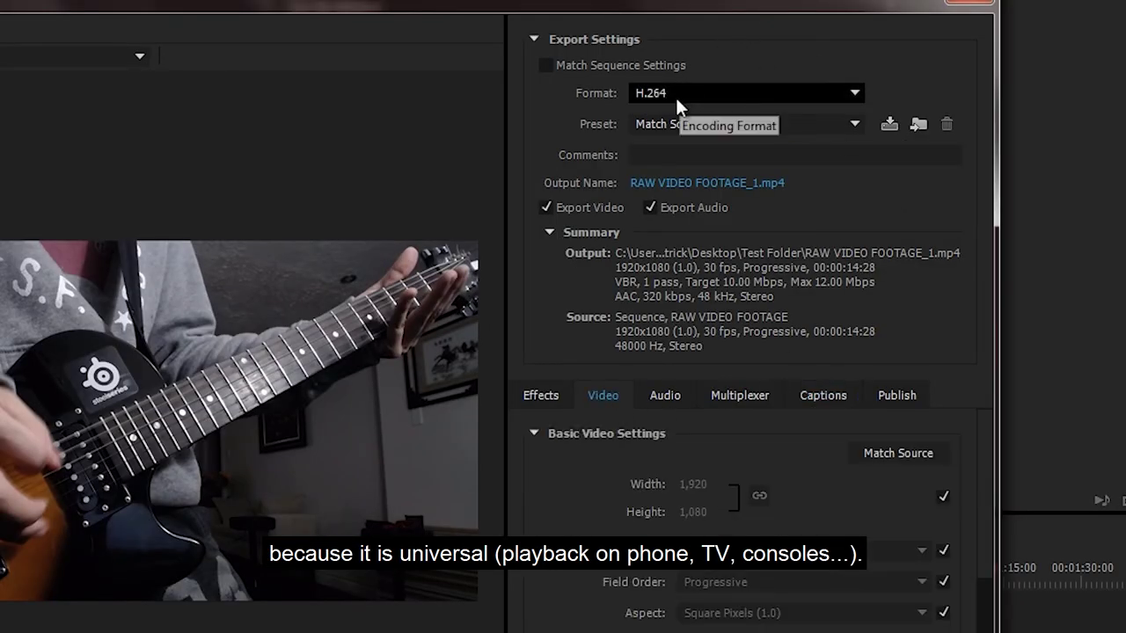
left_click(730, 85)
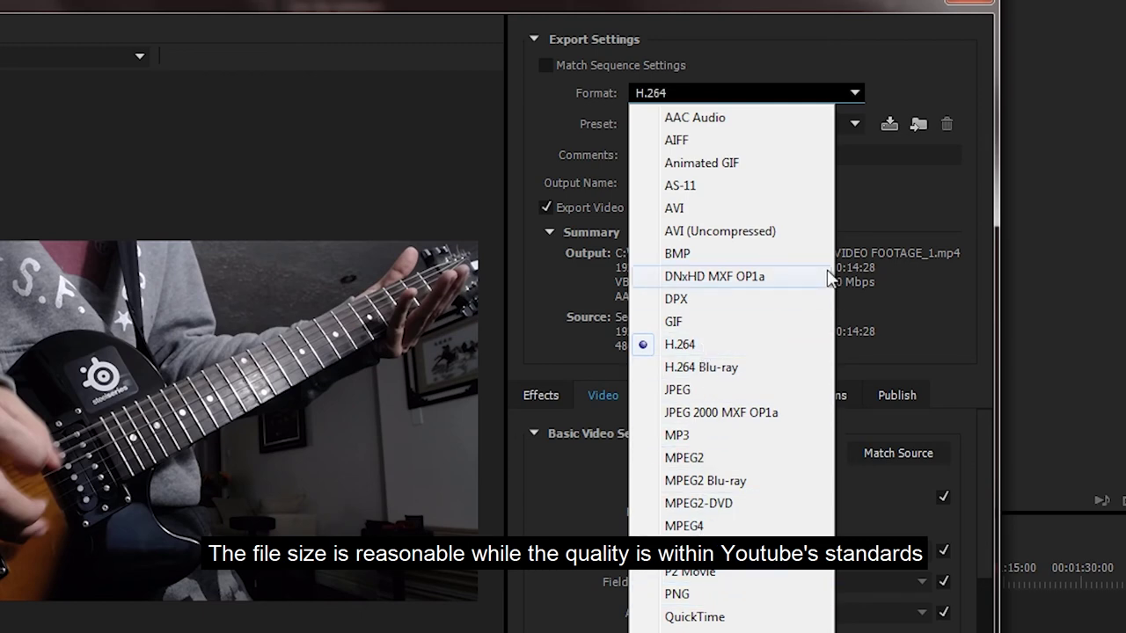
left_click(846, 94)
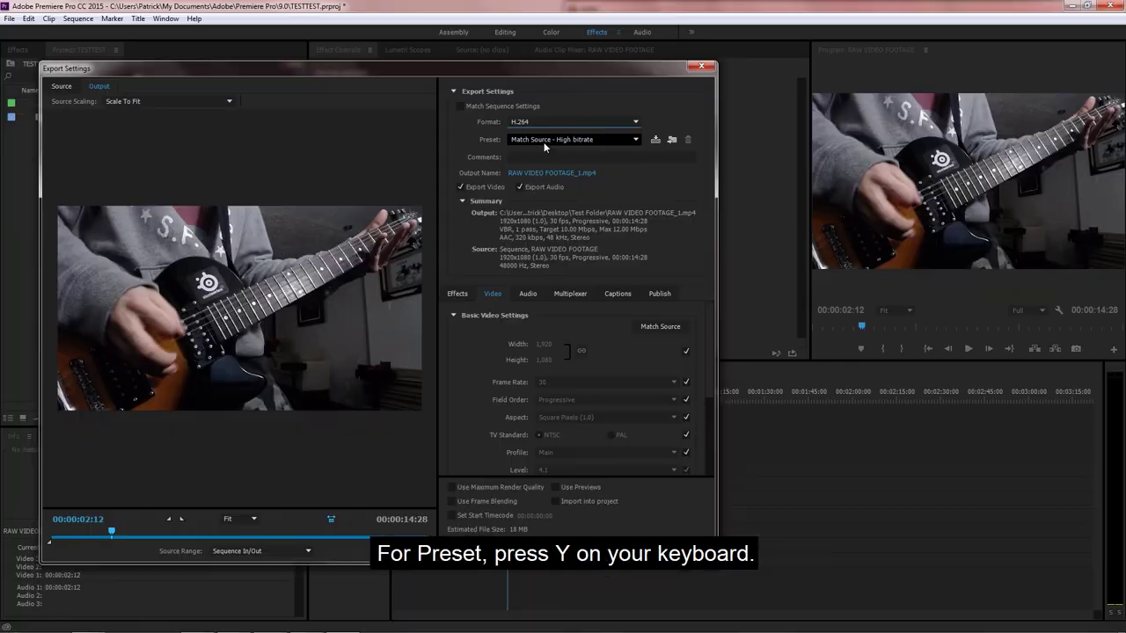
- Choose the YouTube 1080p HD export preset
left_click(694, 127)
scroll(544, 142, "down", 15)
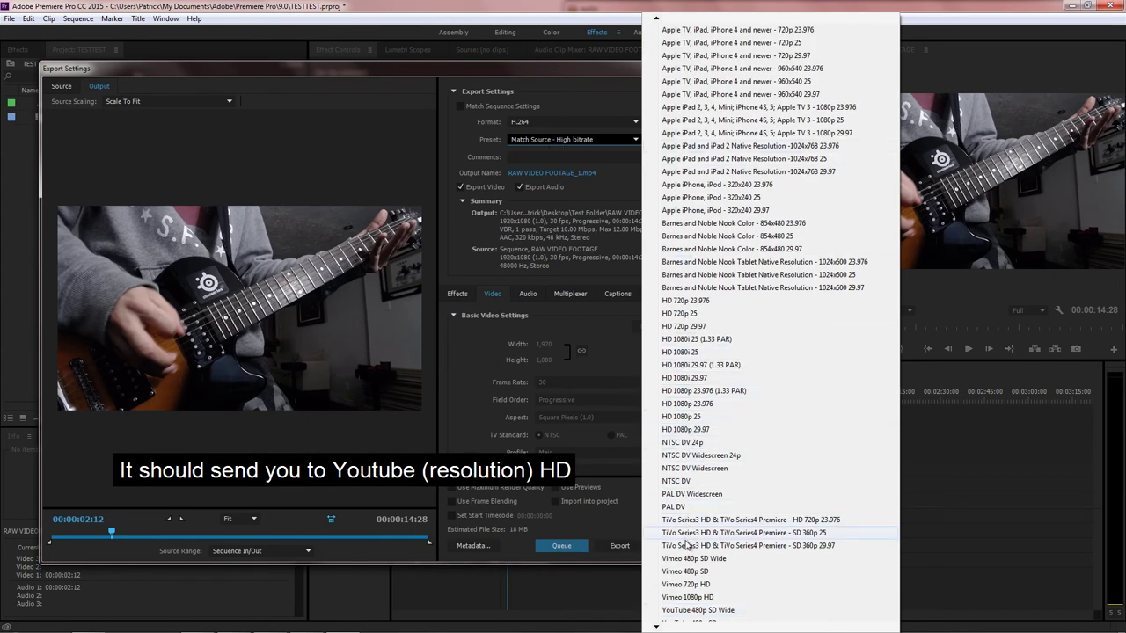
scroll(691, 611, "down", 2)
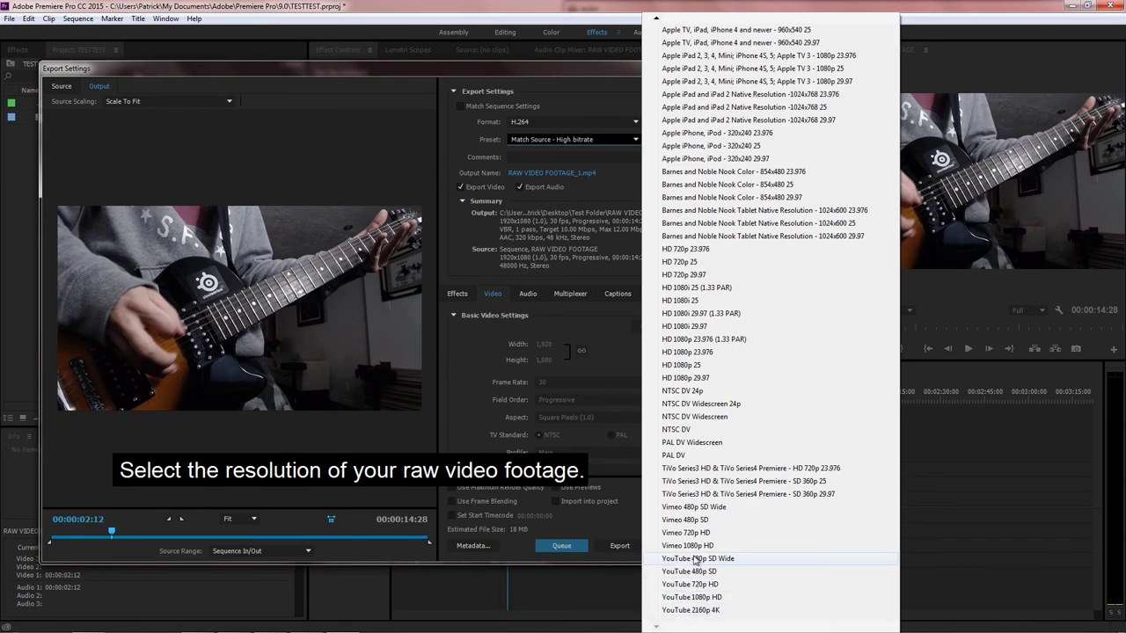
left_click(693, 597)
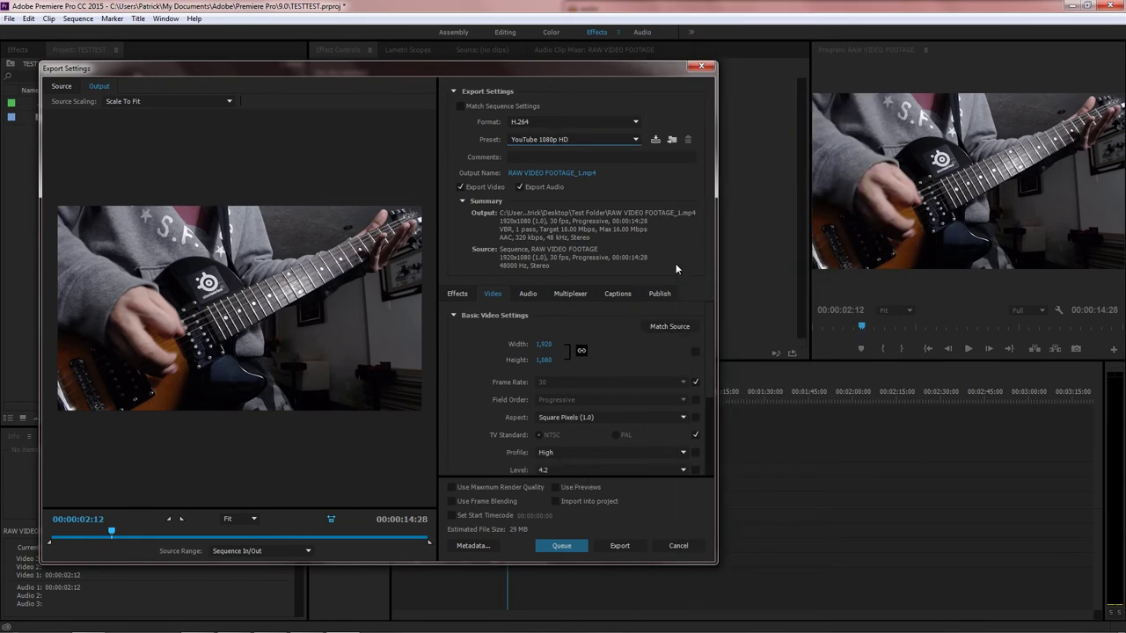
- Name the output file DONE FOOTAGE
left_click(584, 175)
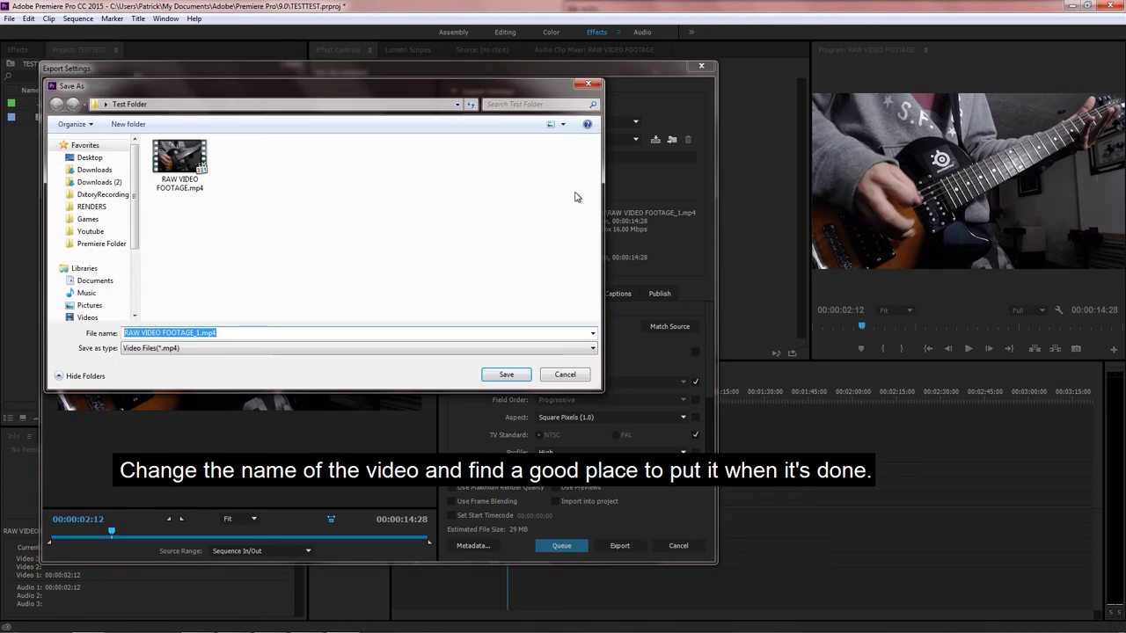
type("DONE FOOTA")
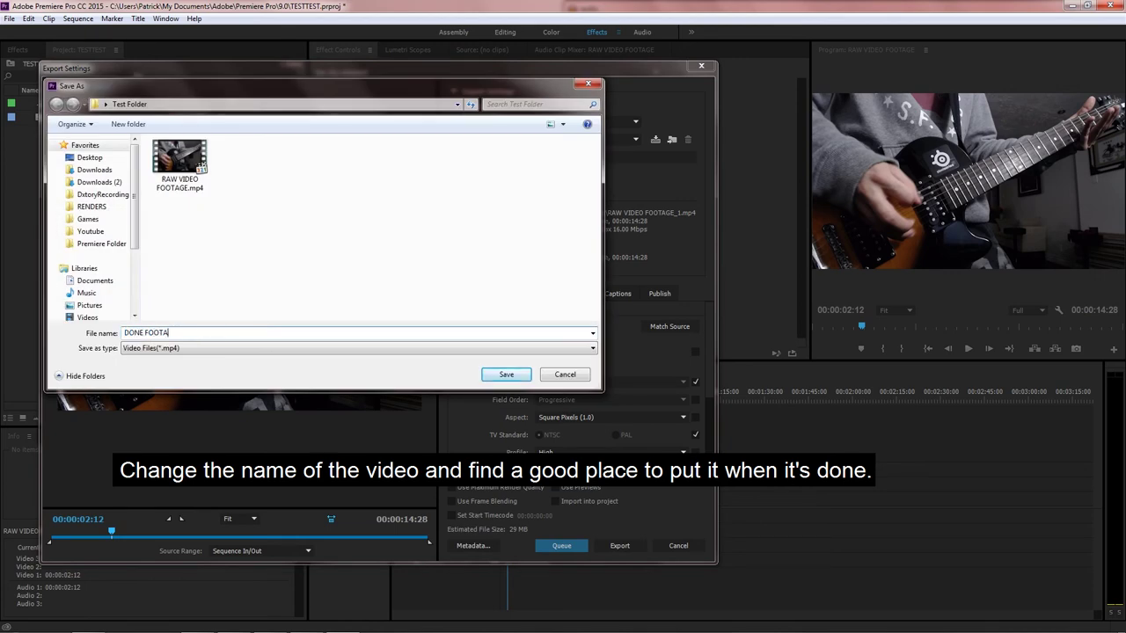
type("GE")
key("Return")
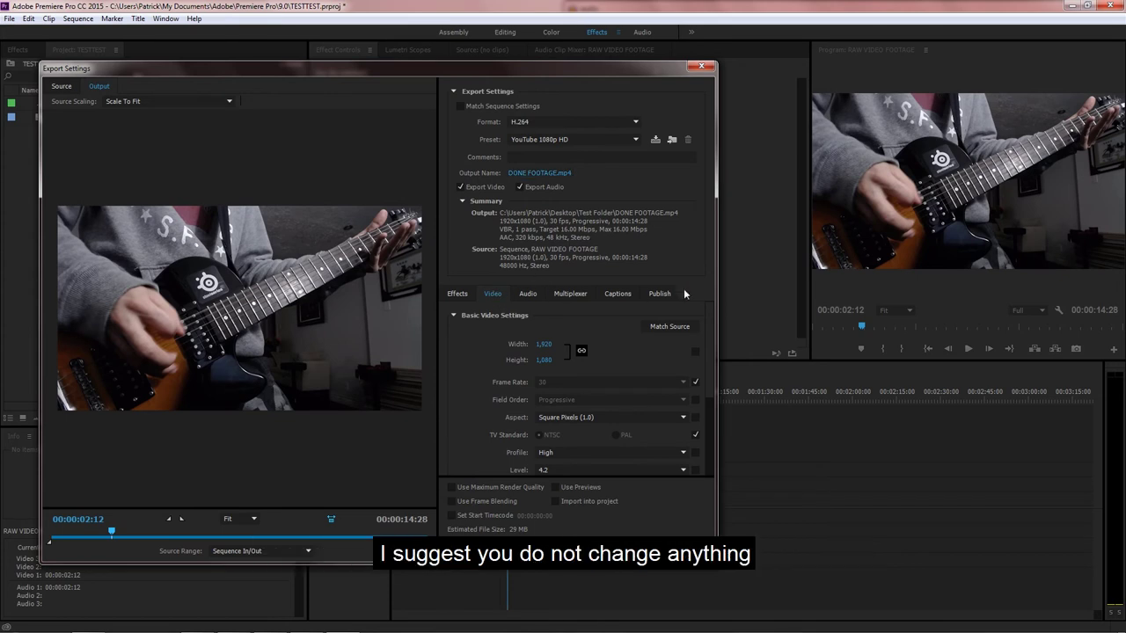
- Try out target and maximum bitrate slider values between 10.84 and 62.5 Mbps
scroll(711, 352, "down", 3)
mouse_move(712, 397)
left_mouse_down()
mouse_move(713, 315)
mouse_move(714, 411)
left_mouse_up()
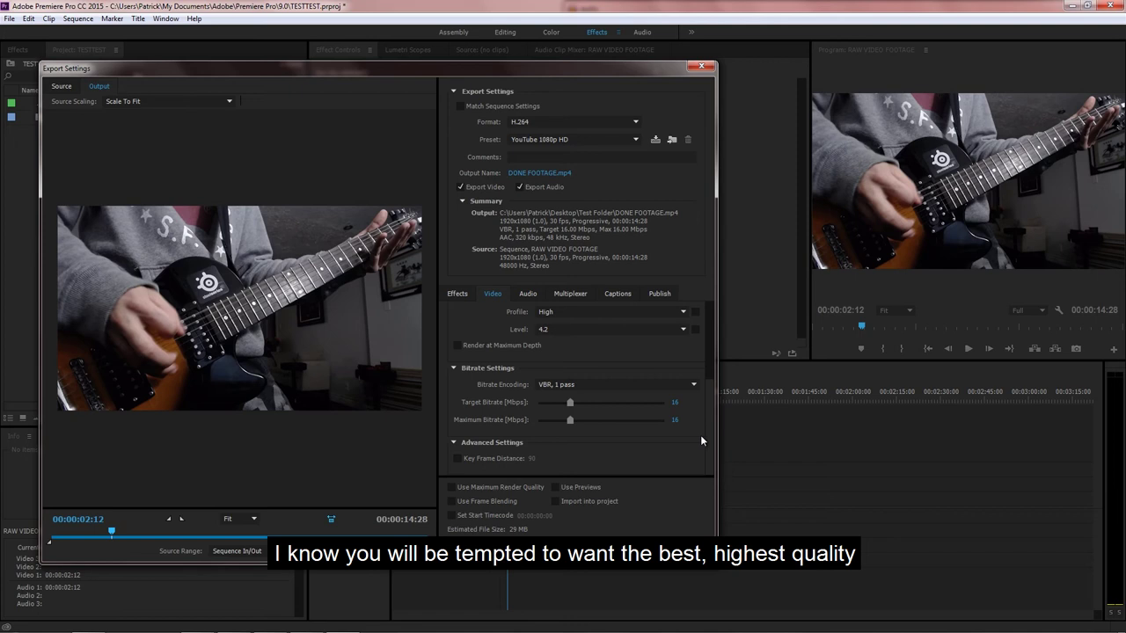
scroll(709, 435, "up", 1)
scroll(718, 422, "down", 1)
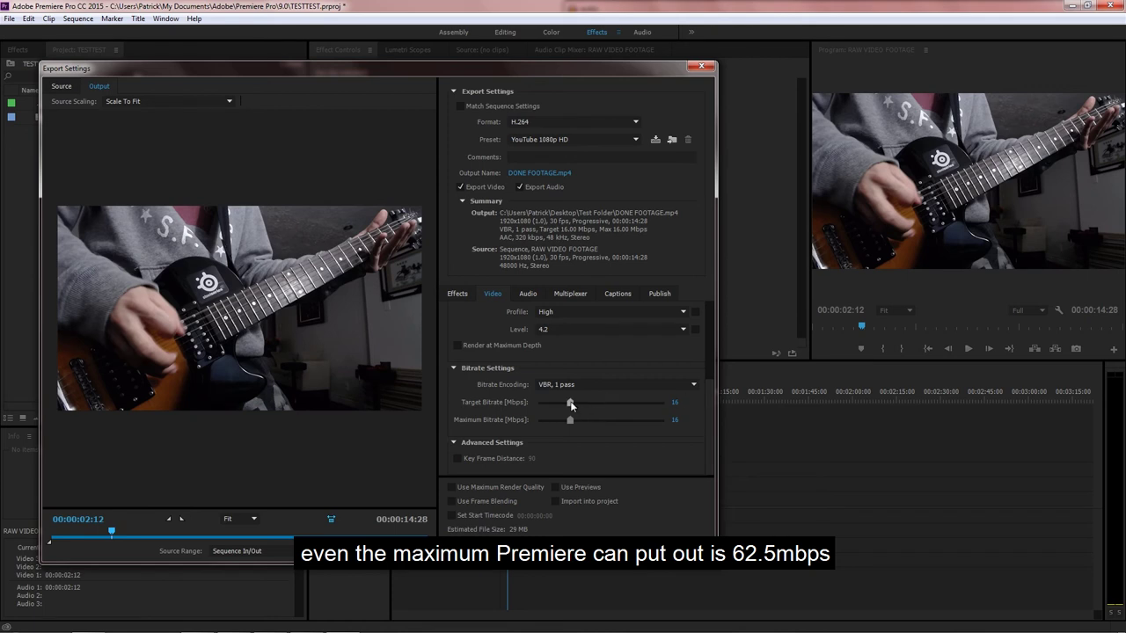
left_click_drag(594, 423, 683, 420)
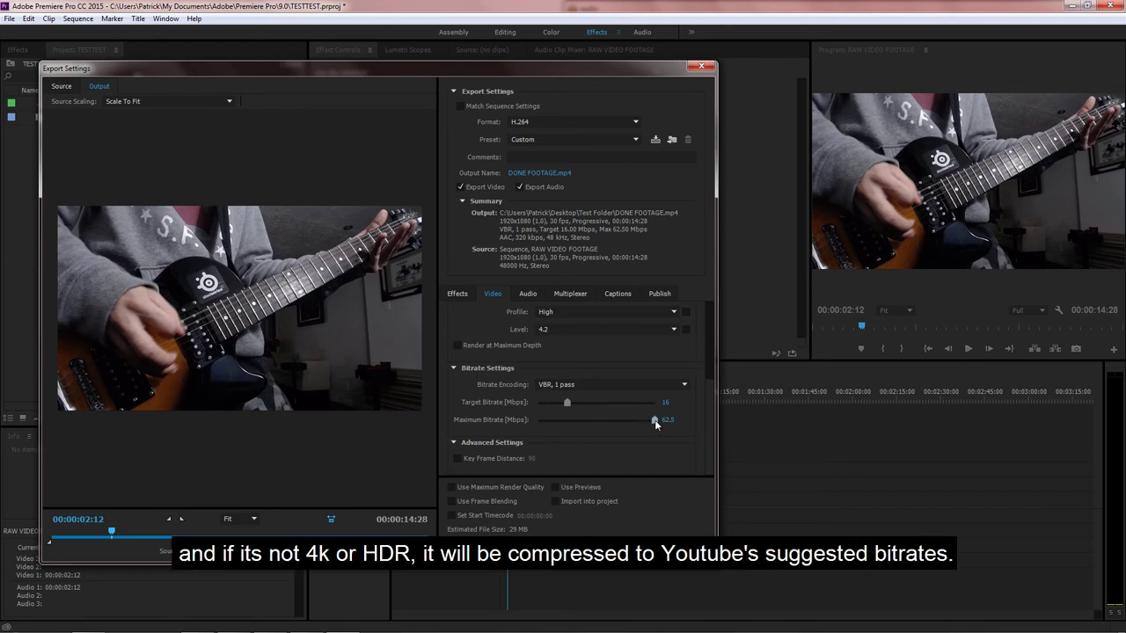
left_click_drag(607, 423, 662, 425)
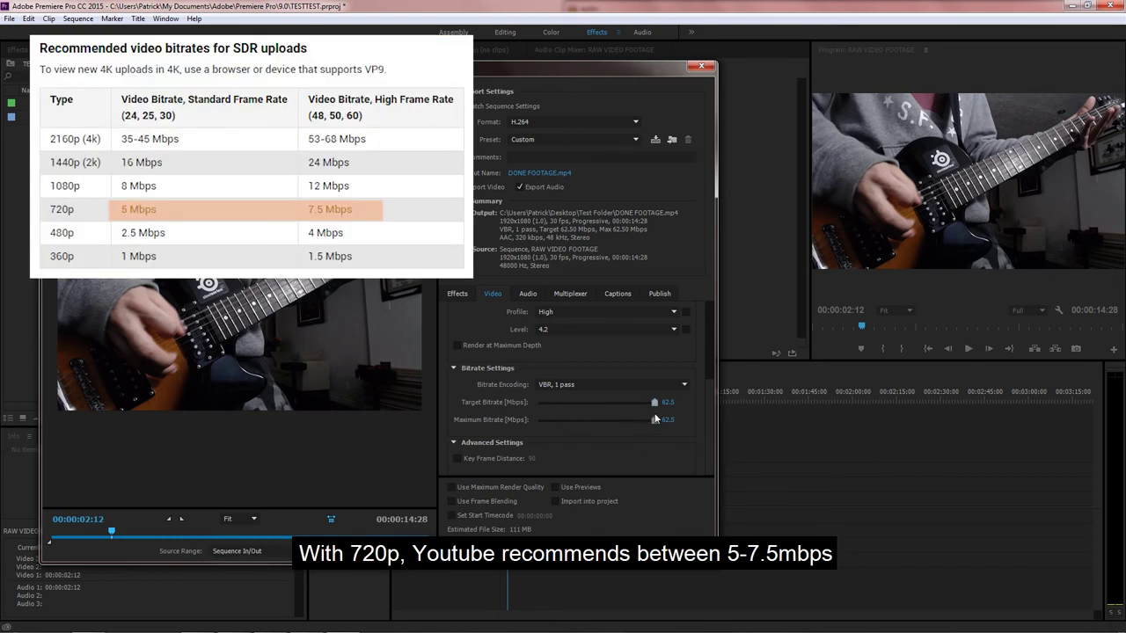
left_click_drag(654, 419, 568, 427)
left_click_drag(573, 403, 556, 404)
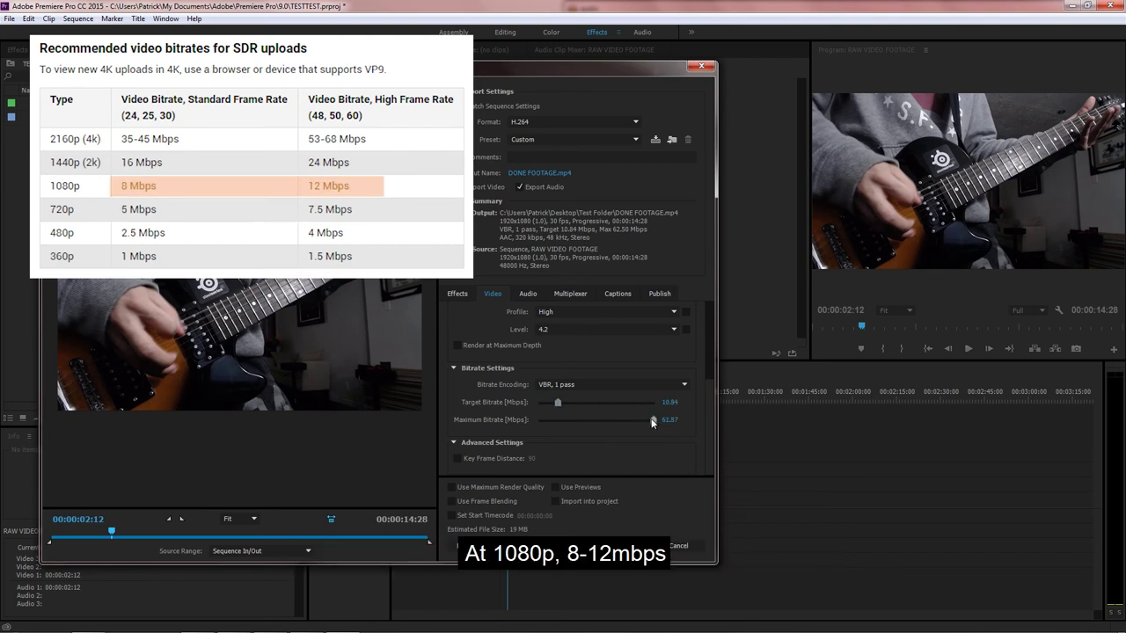
left_click_drag(652, 421, 561, 427)
left_click_drag(557, 404, 576, 404)
- Enter 16 Mbps as both the target and maximum bitrate
left_click(670, 402)
type("16")
key("Return")
left_click(670, 419)
type("16")
key("Return")
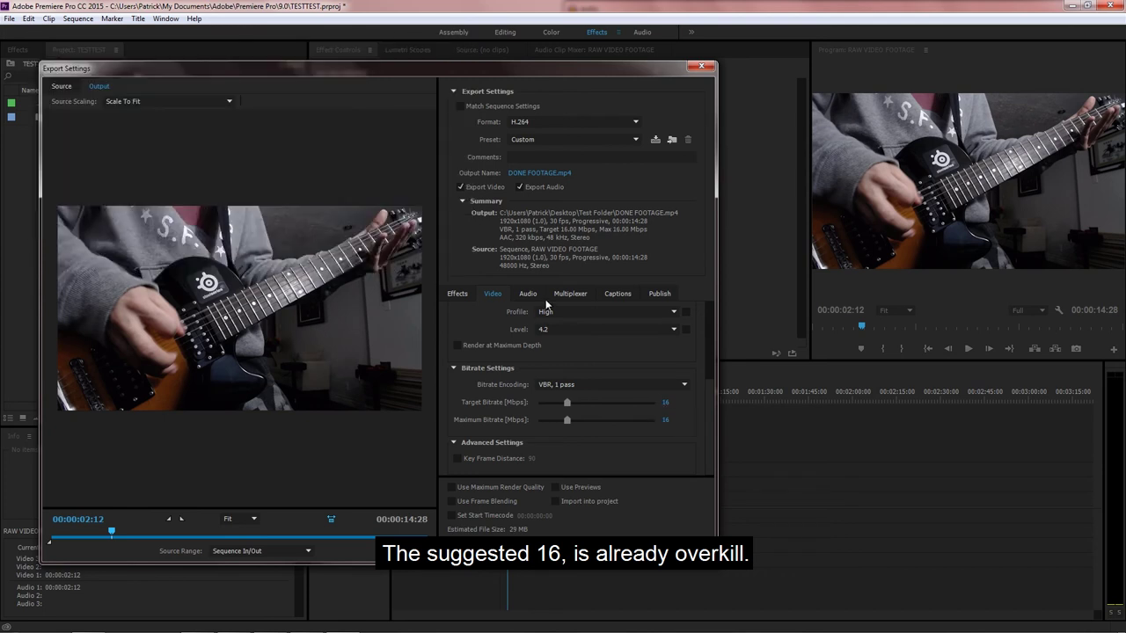
left_click(538, 296)
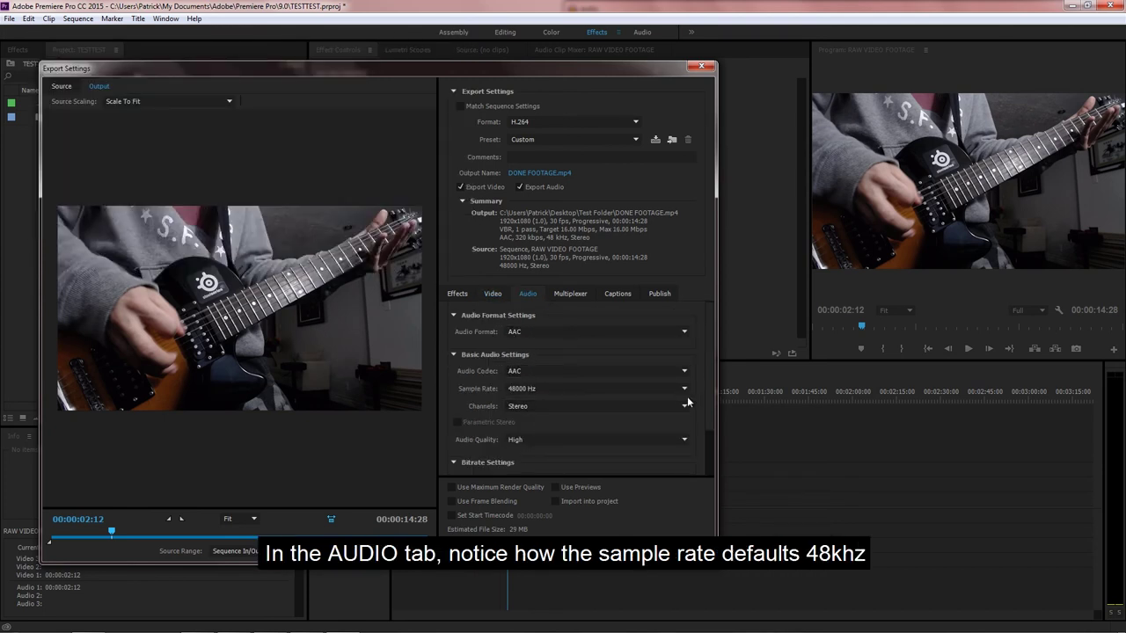
- Check audio stays at 48000 Hz and 320 kbps, and uncheck Use Frame Blending
scroll(699, 406, "down", 2)
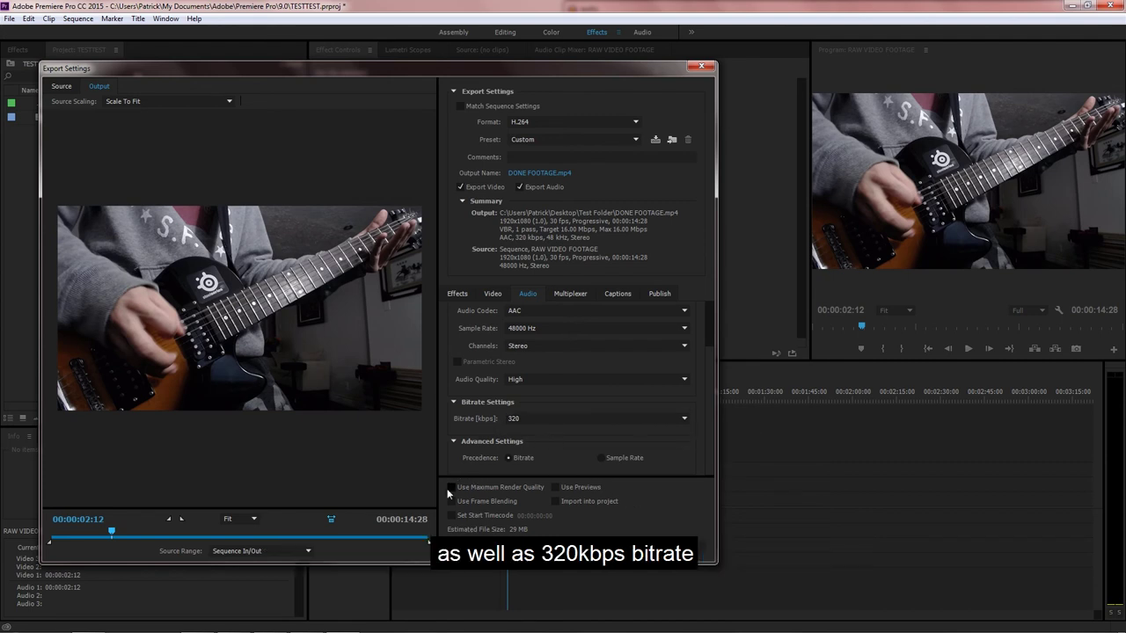
left_click(510, 503)
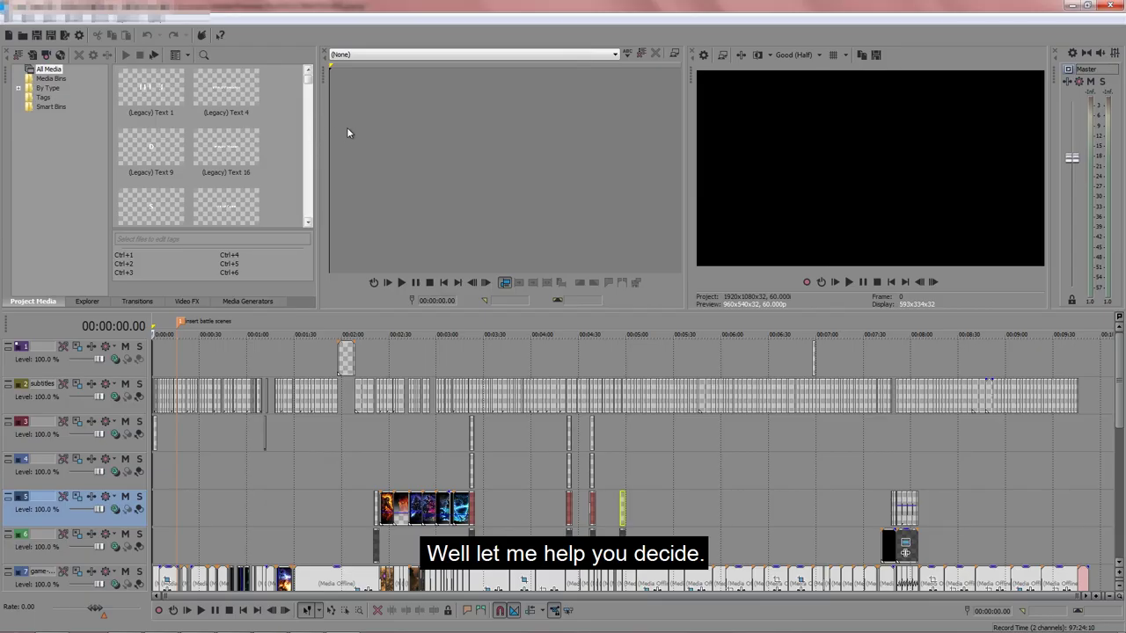
- Widen the Project Media area and mark a short time range on the timeline
left_click_drag(314, 130, 491, 149)
left_click_drag(496, 87, 502, 178)
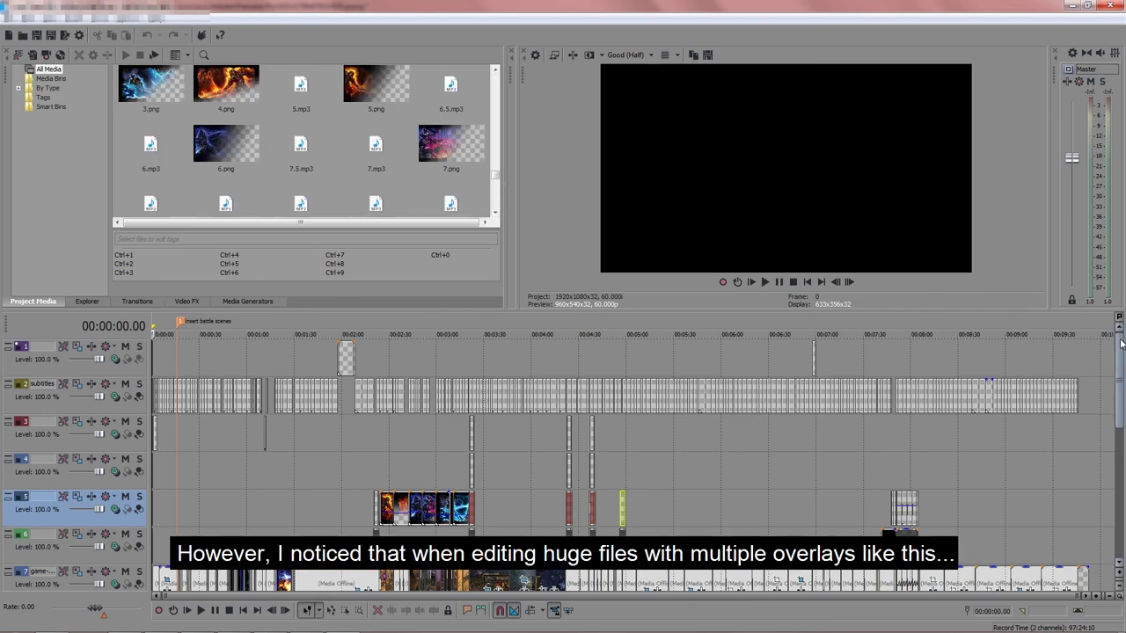
mouse_move(1121, 352)
left_mouse_down()
mouse_move(1121, 466)
mouse_move(1120, 354)
left_mouse_up()
left_click_drag(705, 325, 461, 328)
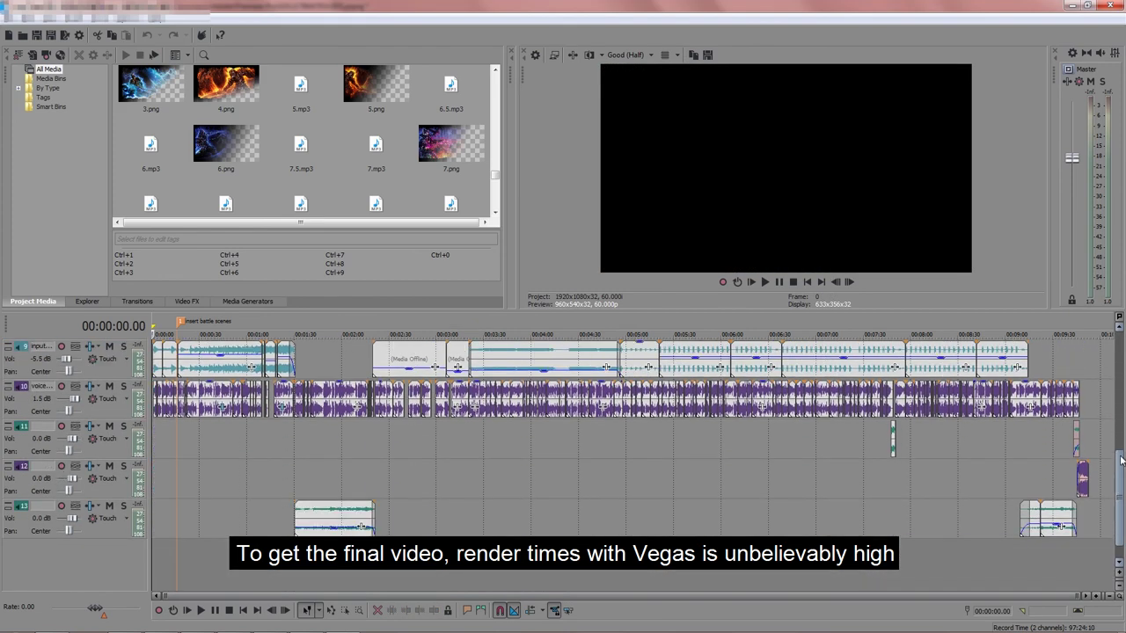
left_click_drag(1121, 459, 1121, 354)
- Step the playback cursor along the ruler from about 4:07 to preview later frames
left_click(543, 330)
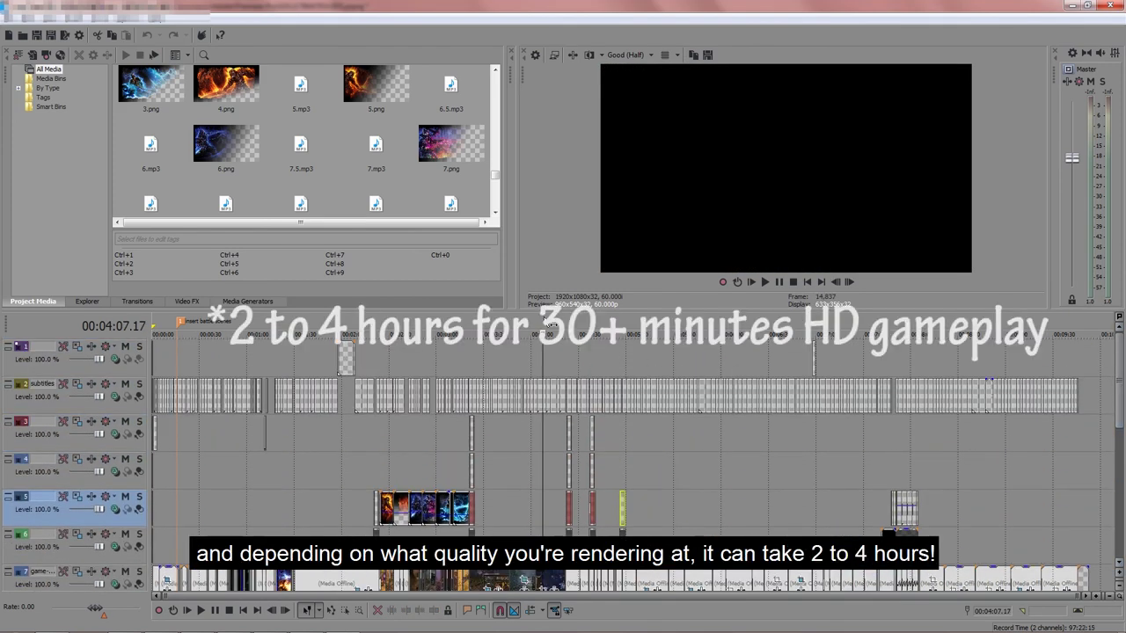
left_click(588, 324)
left_click(621, 325)
left_click(651, 326)
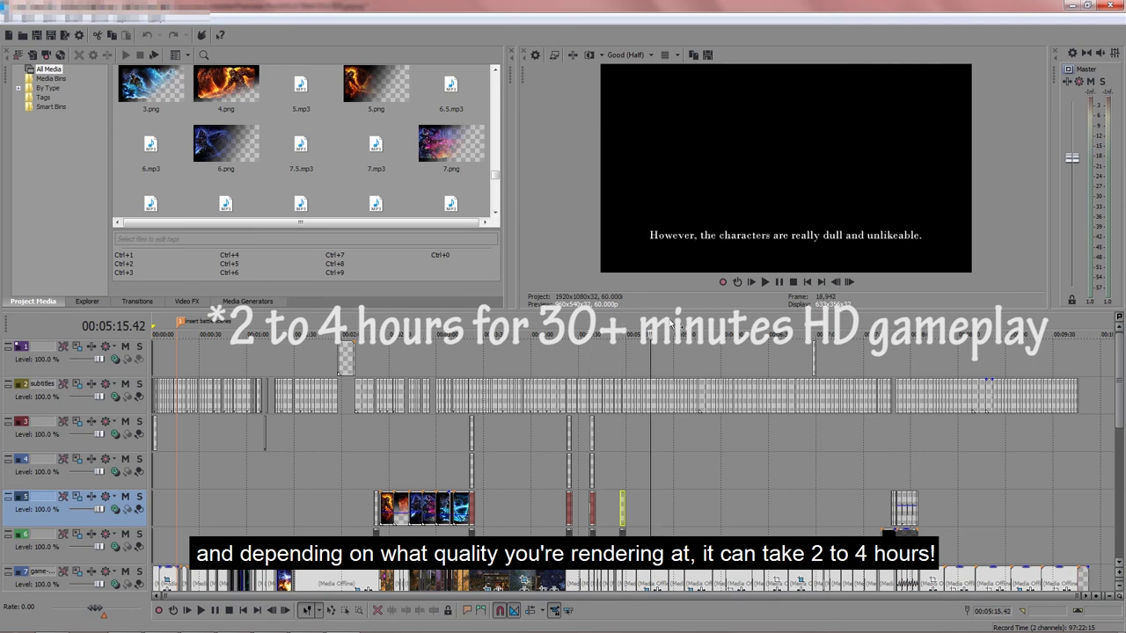
left_click(666, 325)
left_click(705, 325)
left_click(733, 324)
left_click(767, 324)
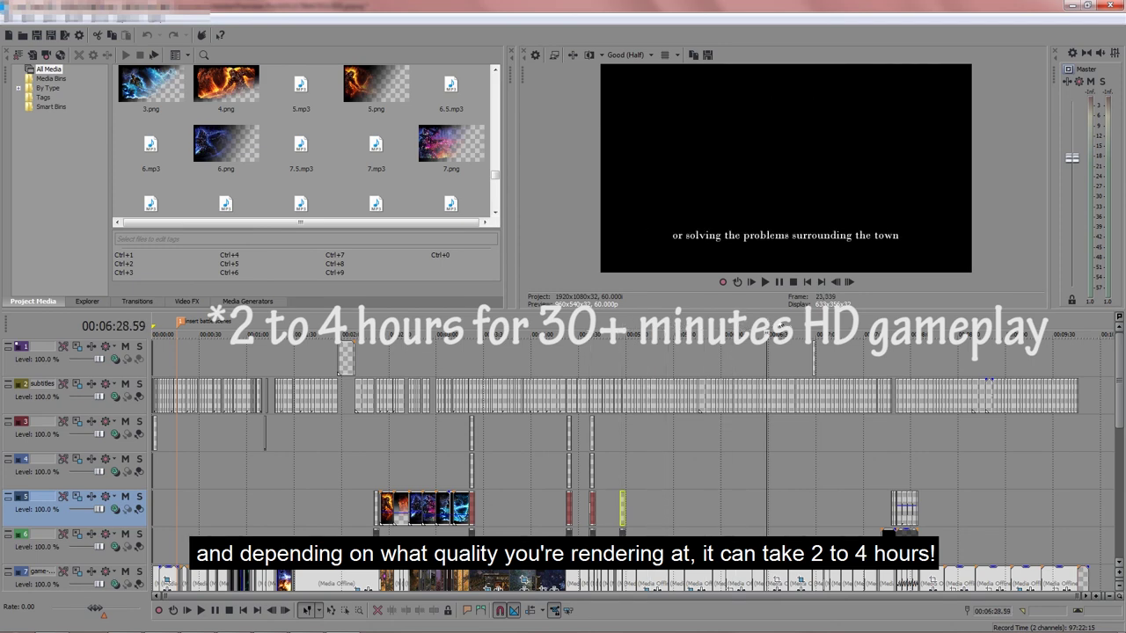
left_click(797, 325)
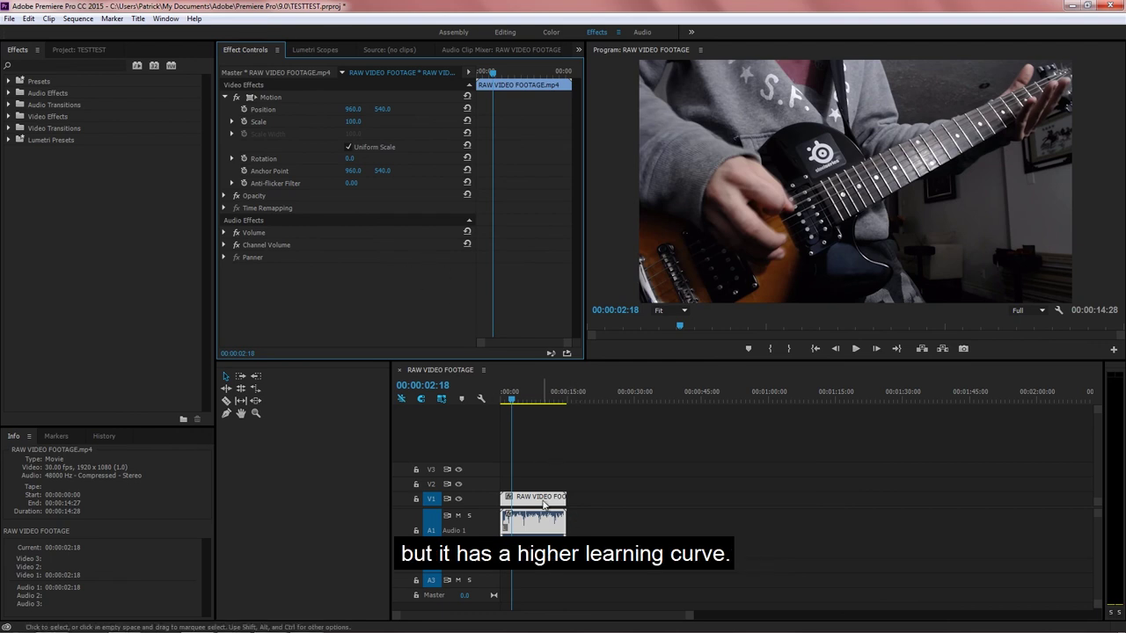
- Keyframe the Volume Level from 0.0 dB at the start to silence at 00:00:01:22, then scrub back to check
left_click(225, 232)
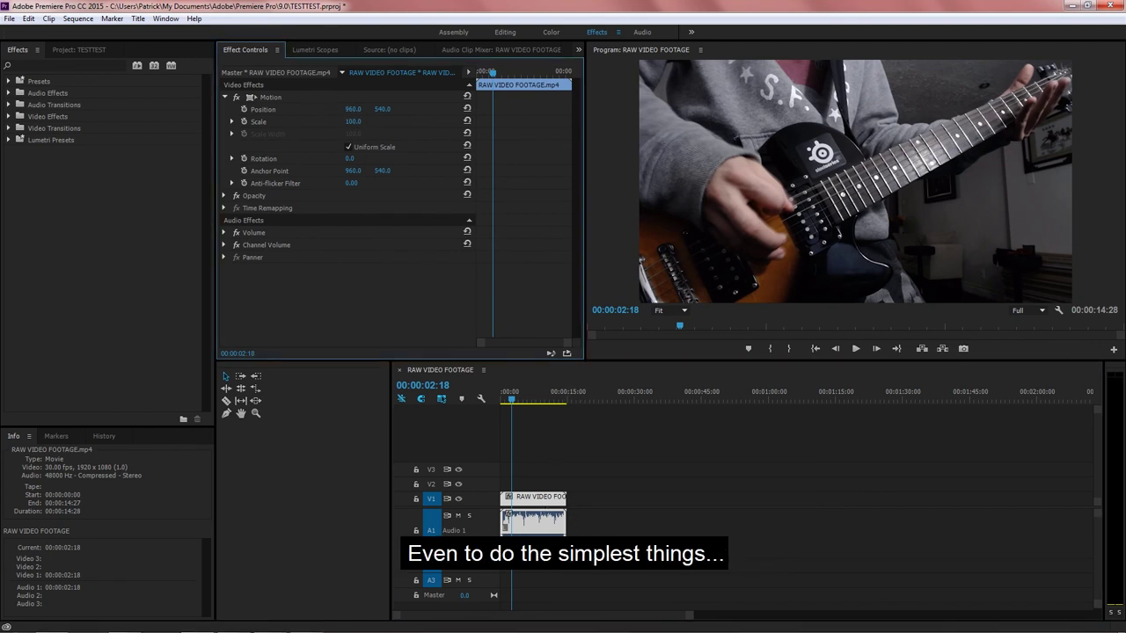
left_click(485, 255)
key("Home")
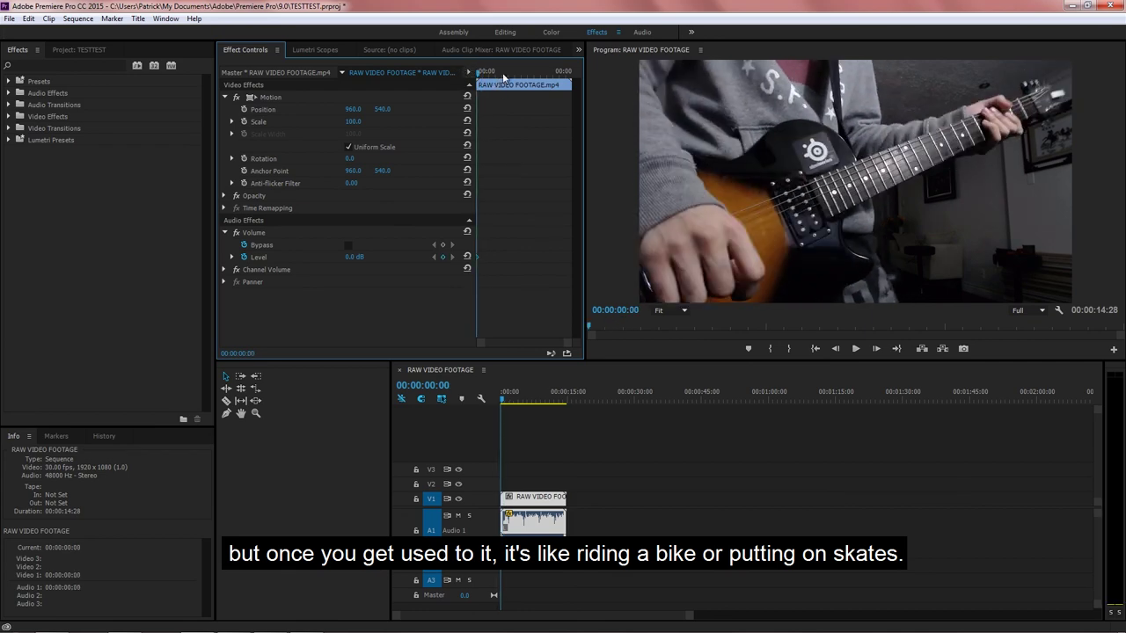
left_click(487, 73)
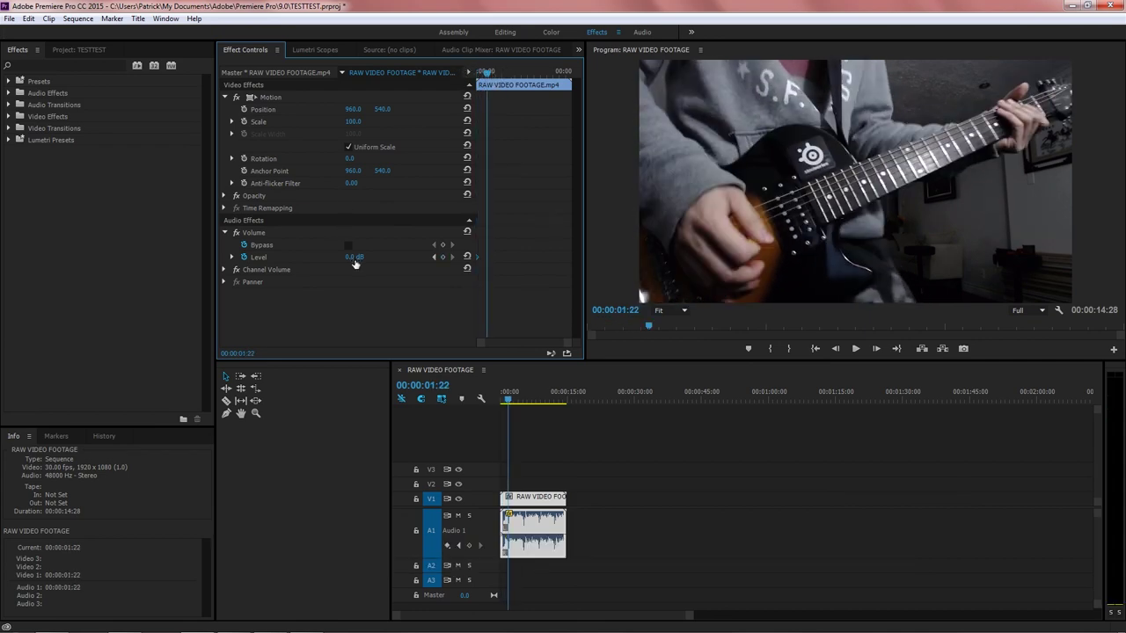
left_click_drag(354, 256, 370, 256)
left_click(232, 256)
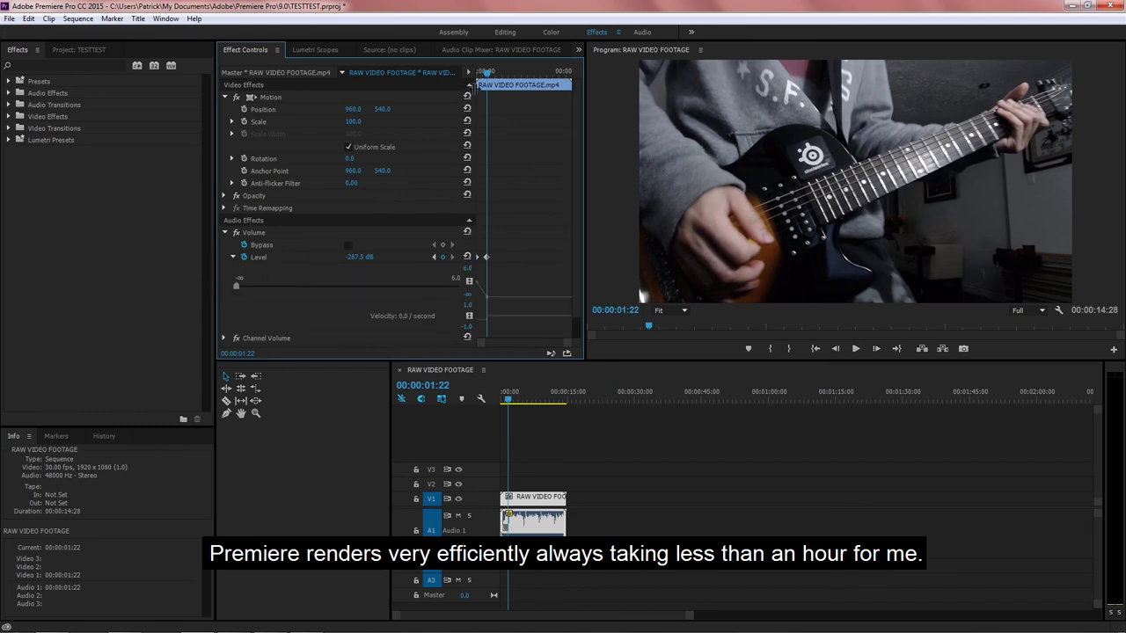
key("Home")
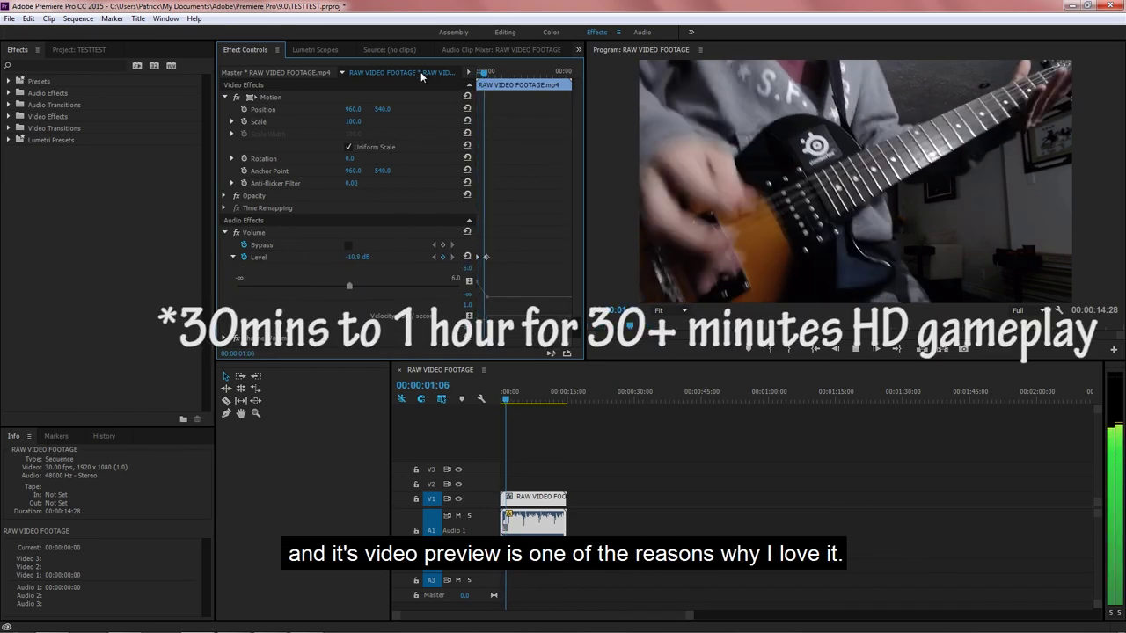
left_click_drag(489, 72, 451, 72)
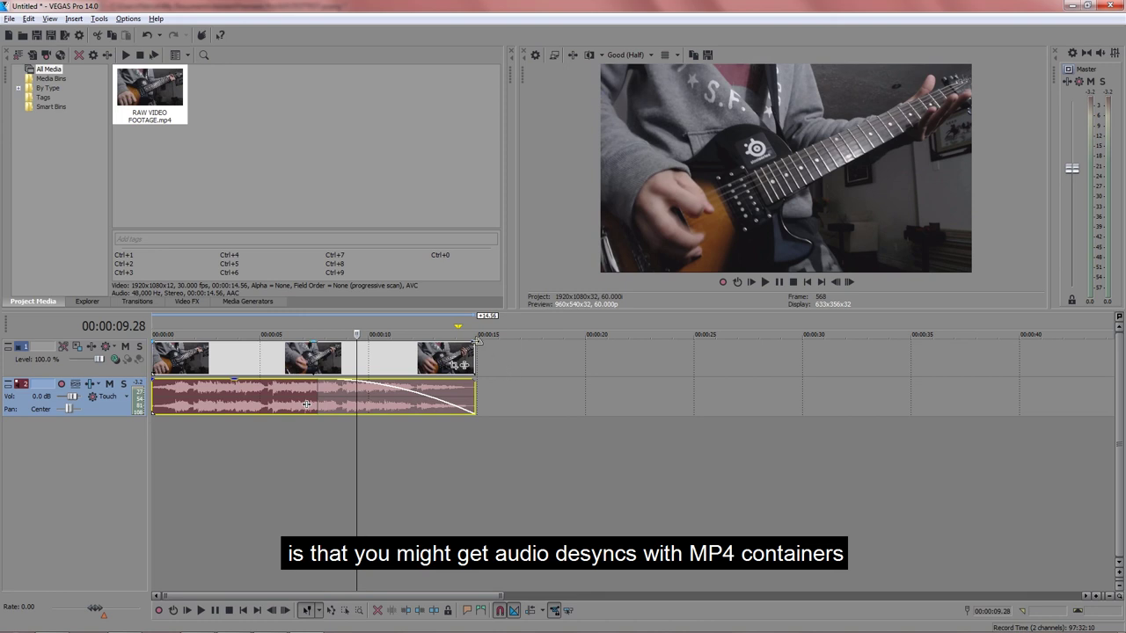
- Drag the video event's fade-out handle far left to add a long fade-out
left_click_drag(475, 338, 261, 341)
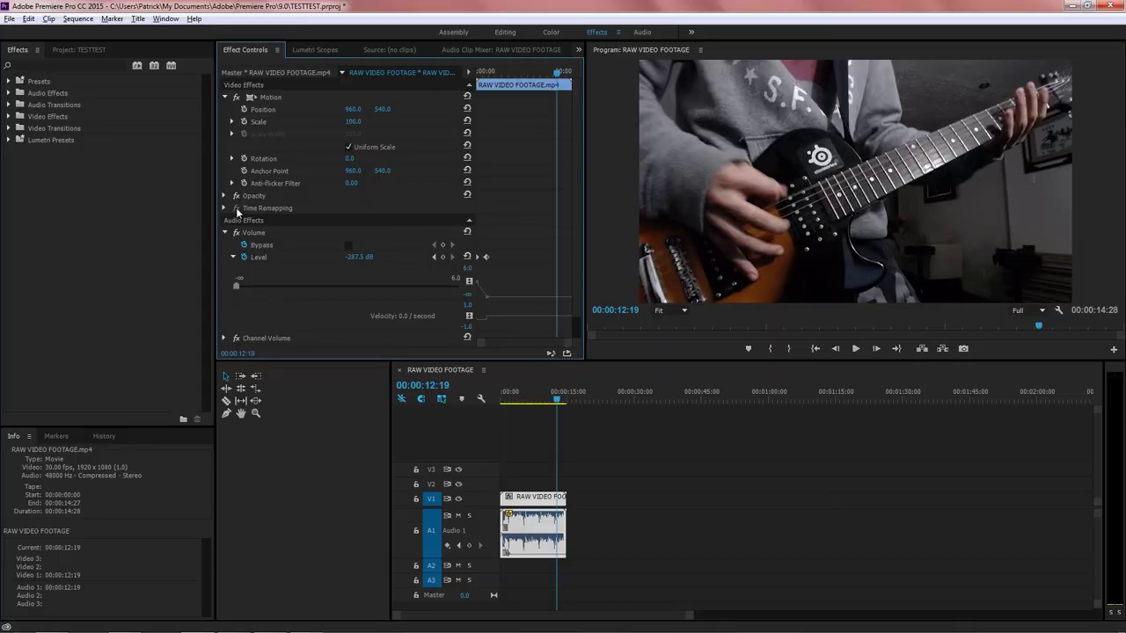
- Test a 0% opacity keyframe and a position shift to 820, 324, then show the Volume settings
left_click(225, 195)
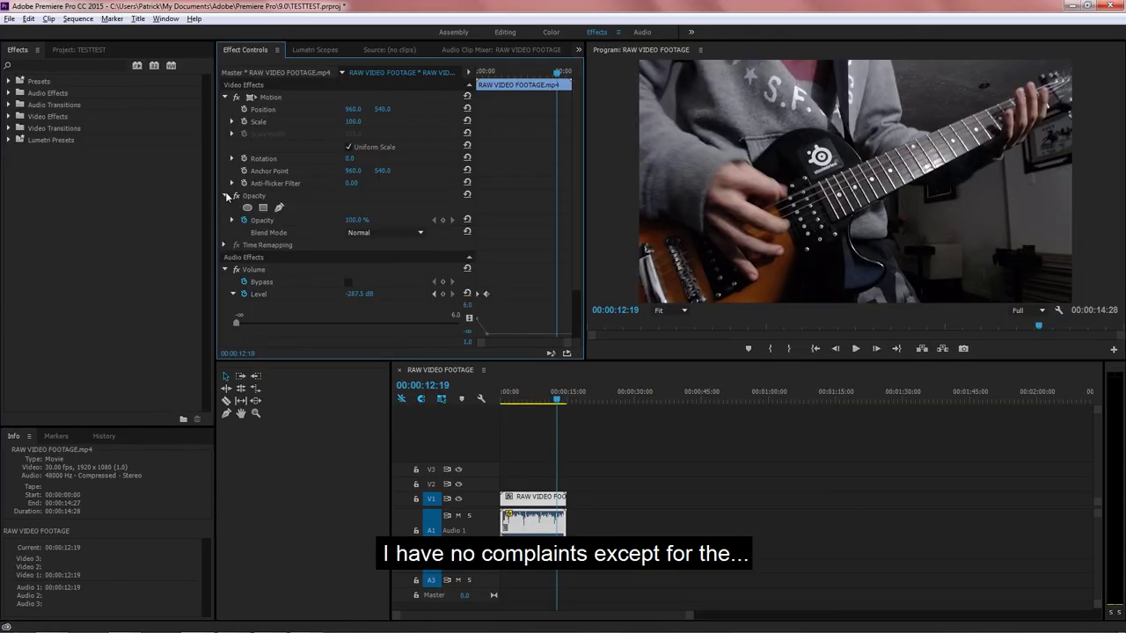
left_click_drag(355, 220, 299, 220)
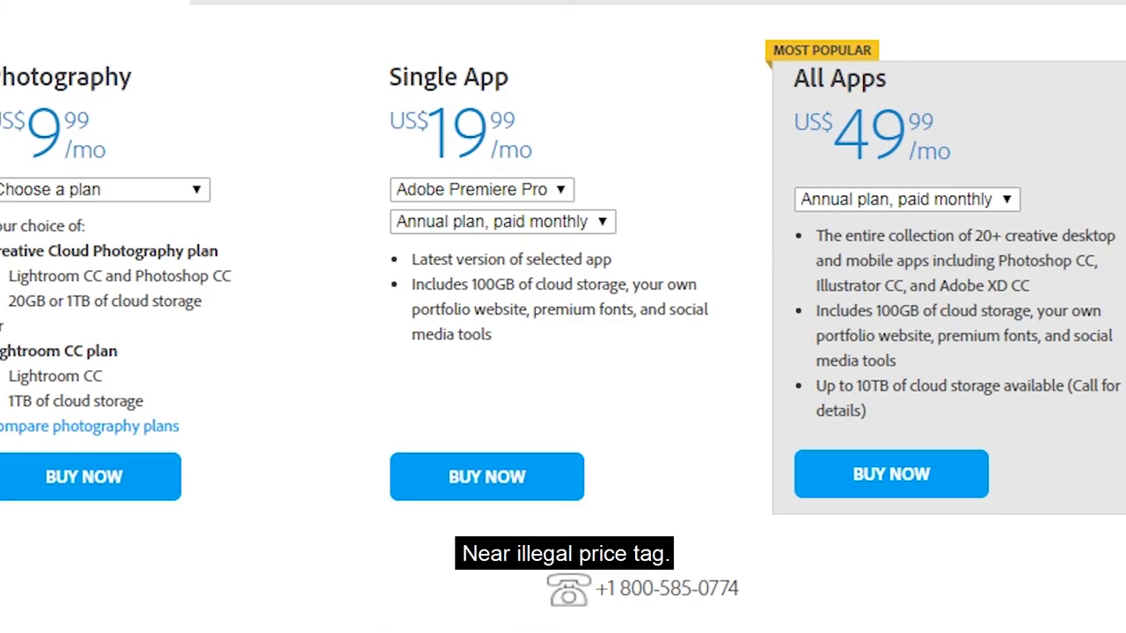
scroll(658, 419, "up", 1)
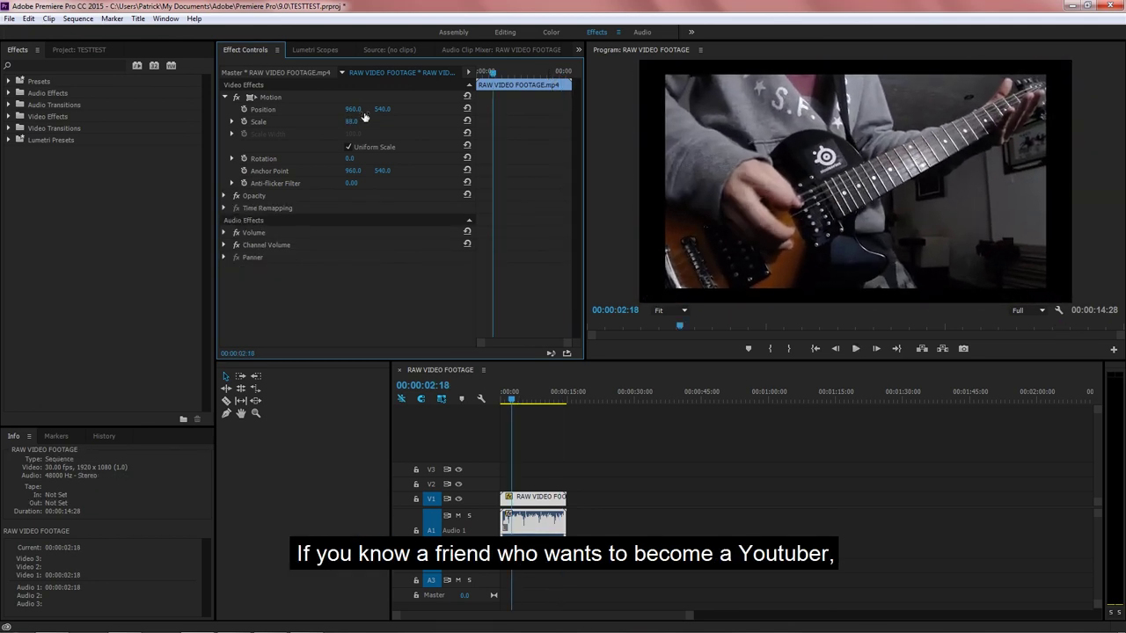
left_click_drag(382, 109, 453, 109)
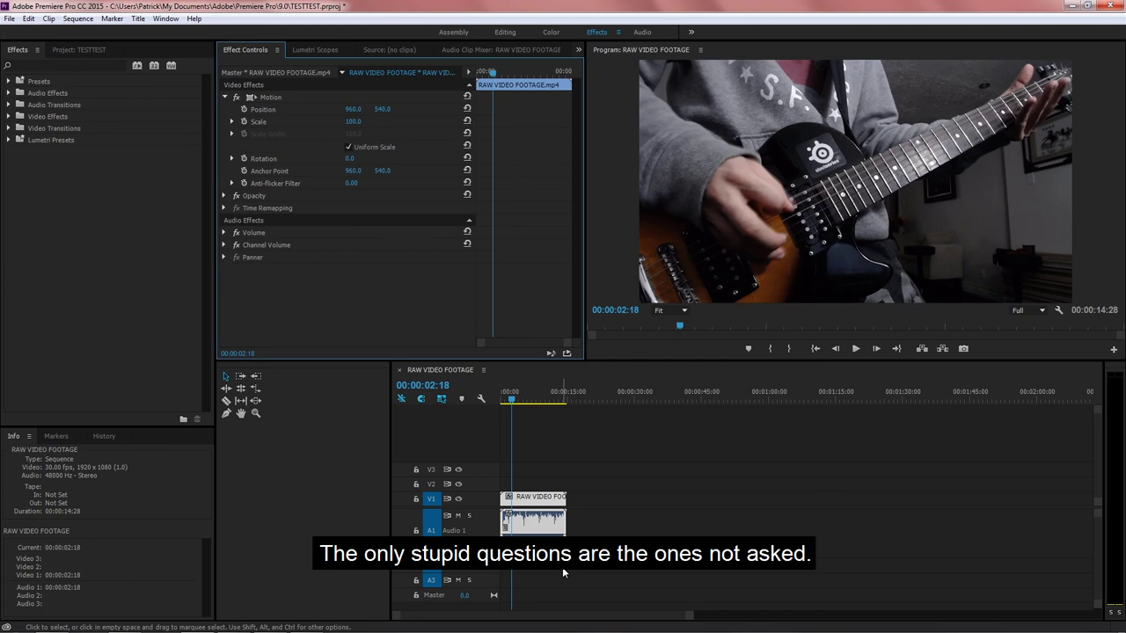
left_click(224, 233)
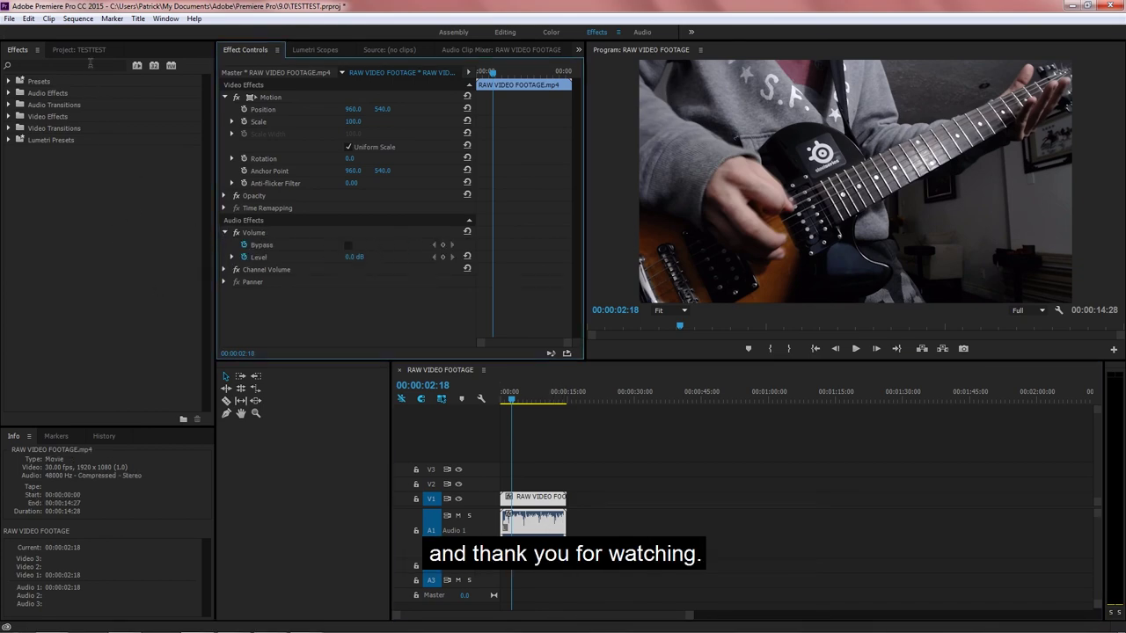